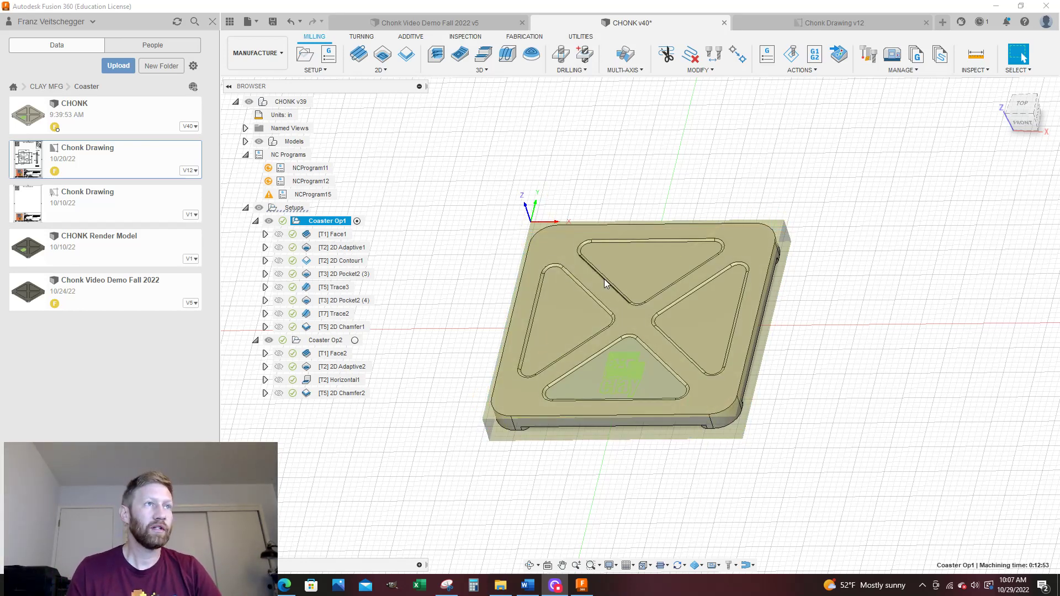
Step: Review the Coaster Op1 toolpaths from Face1 to 2D Chamfer1, and look over the Chonk Drawing
shift+middle_drag(604, 279, 646, 291)
scroll(647, 285, up, 1)
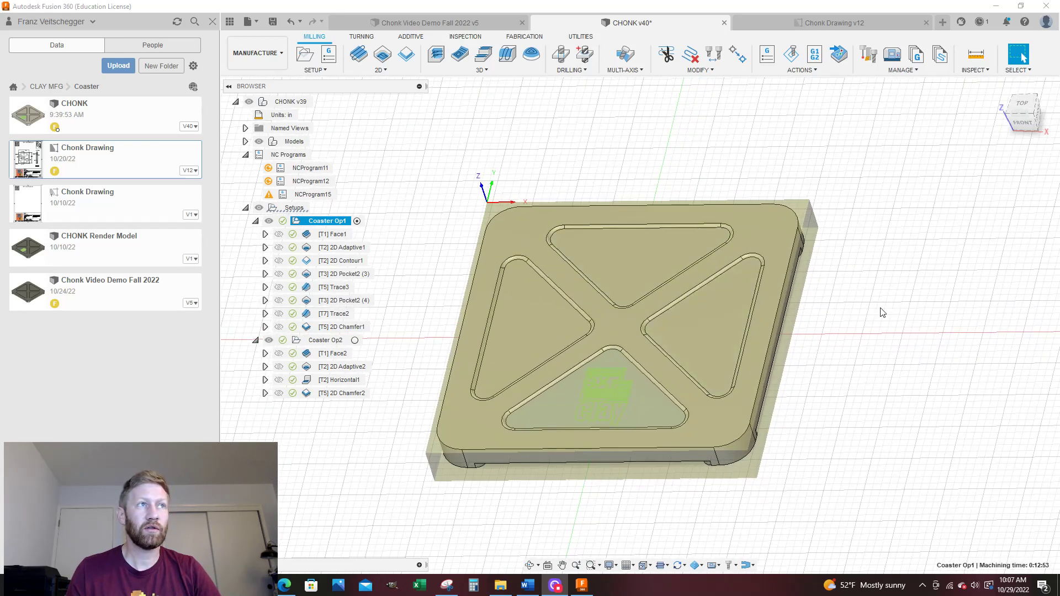
click(333, 234)
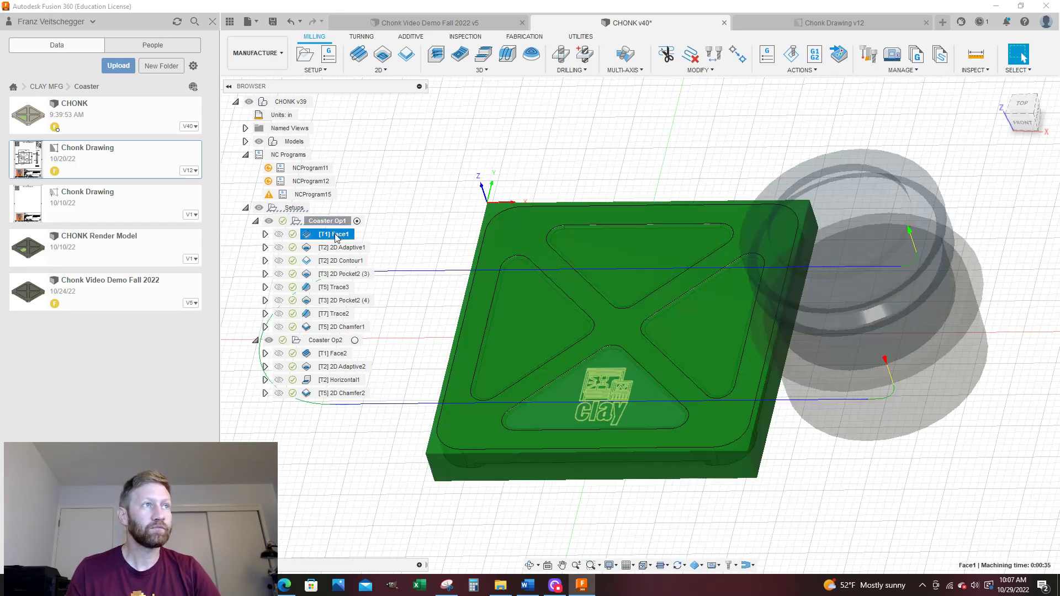
click(343, 248)
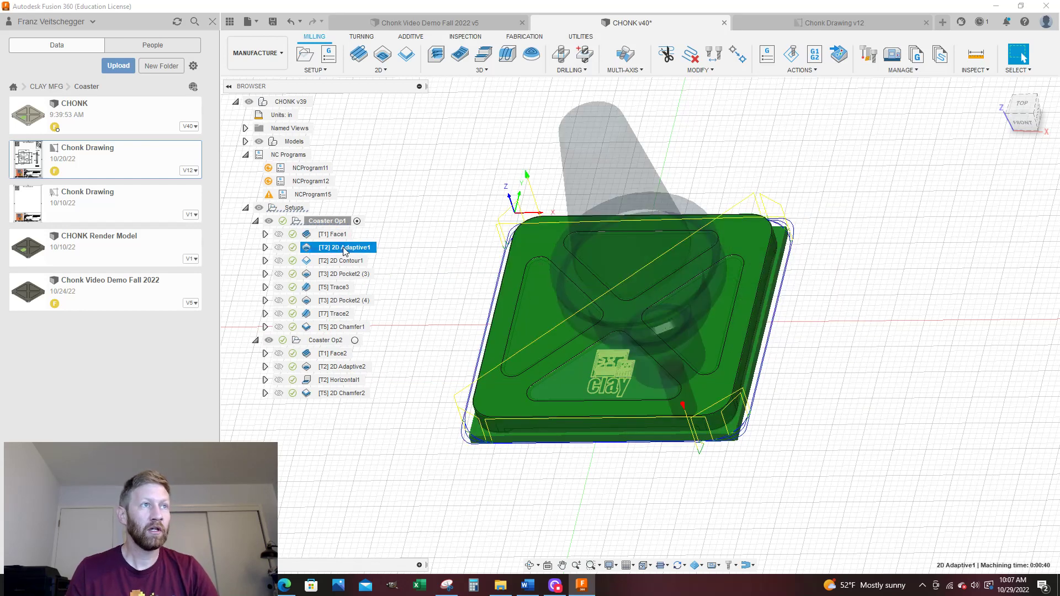
click(340, 261)
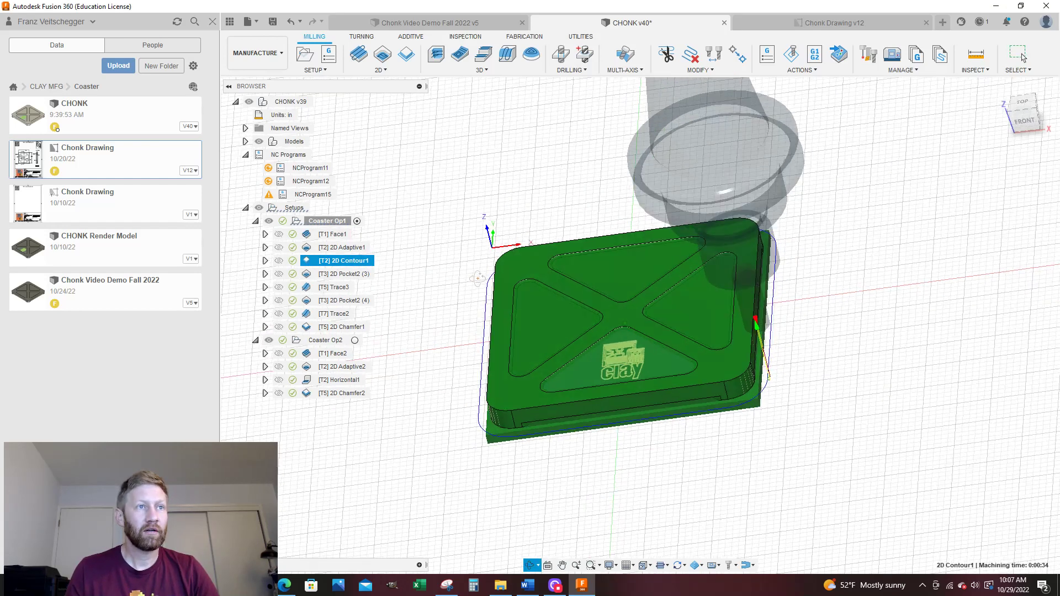
click(350, 274)
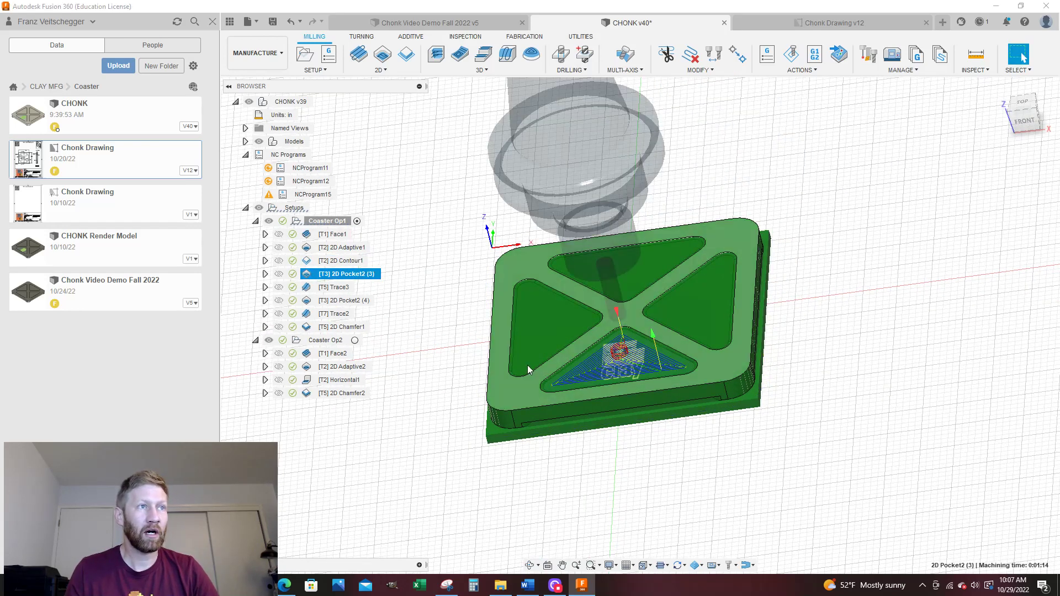
click(335, 287)
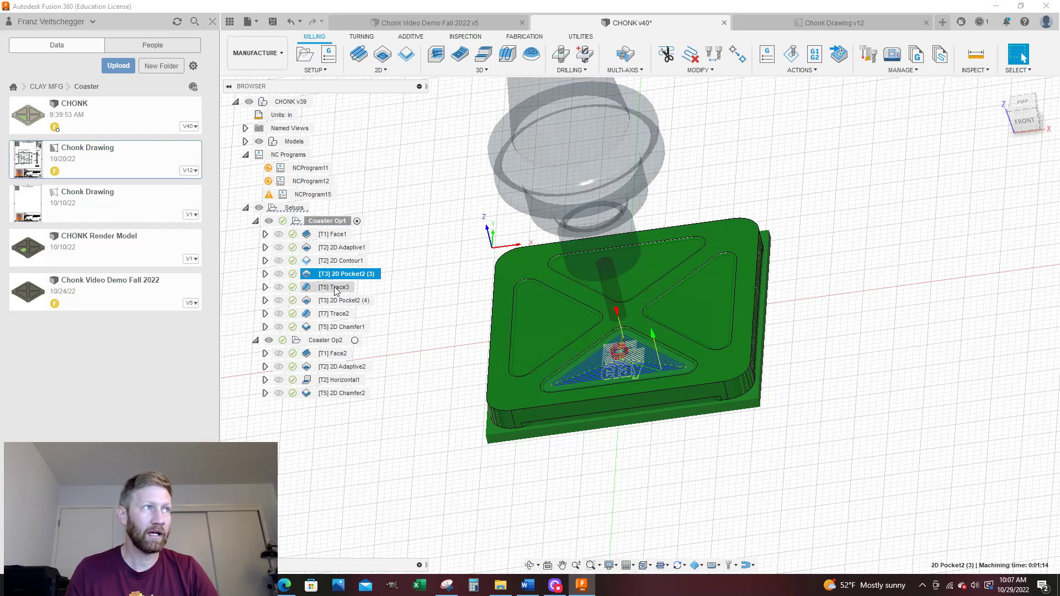
click(334, 301)
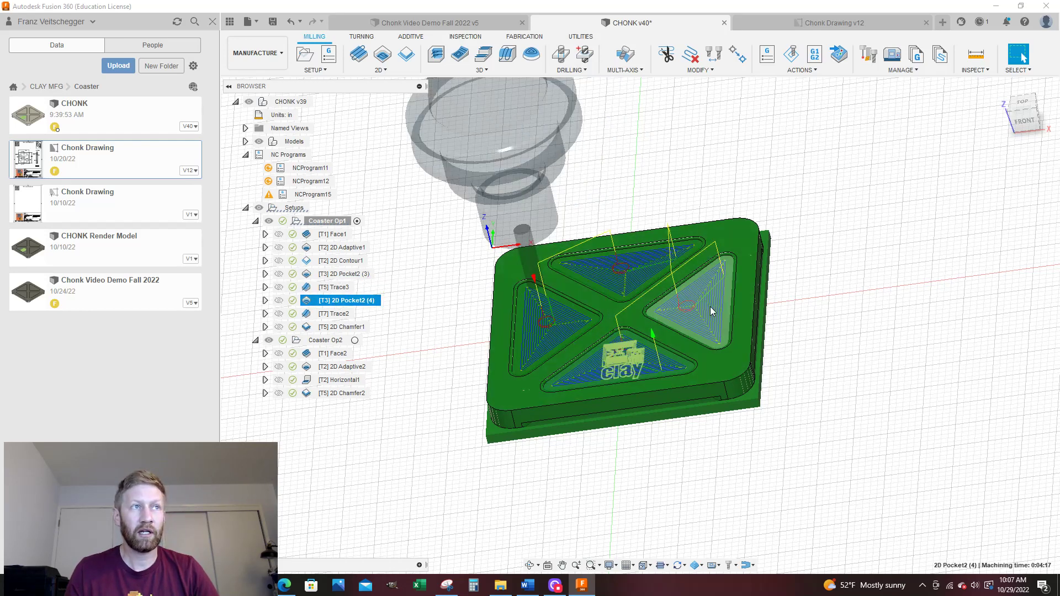
click(332, 314)
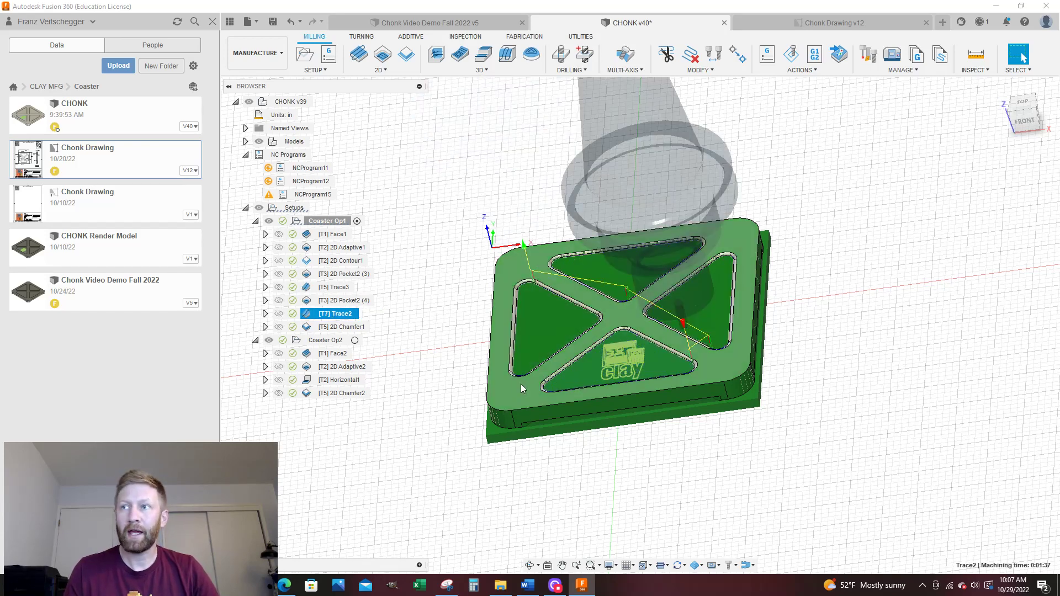
click(347, 326)
shift+middle_drag(700, 384, 784, 351)
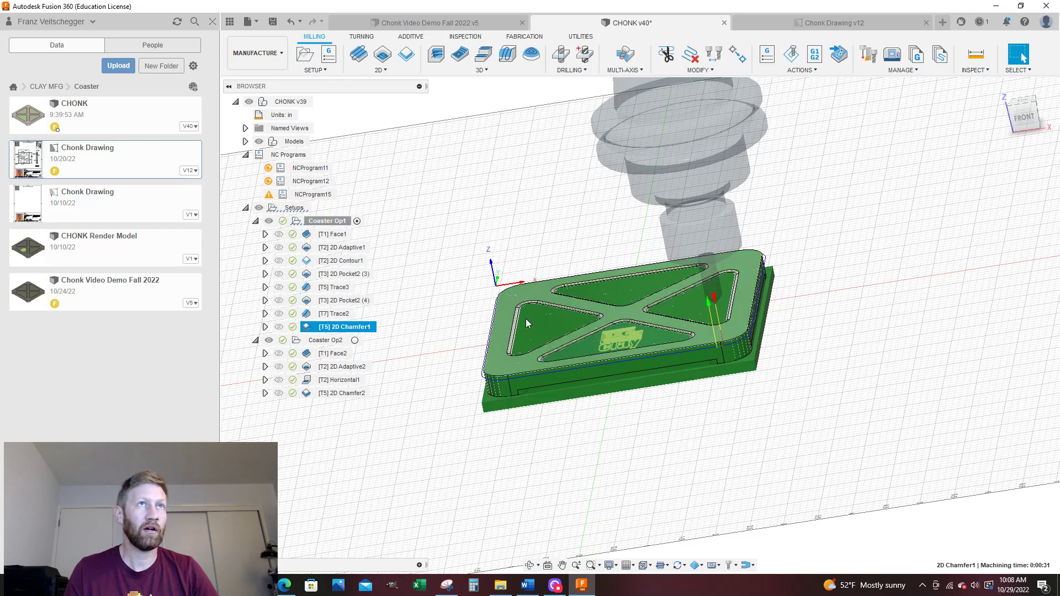
click(801, 28)
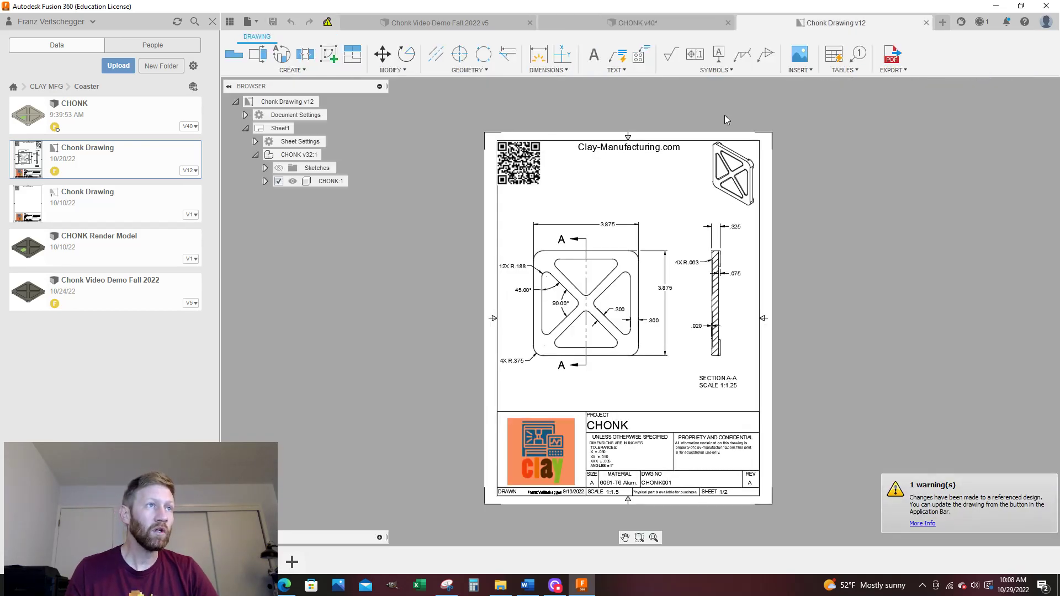
click(616, 23)
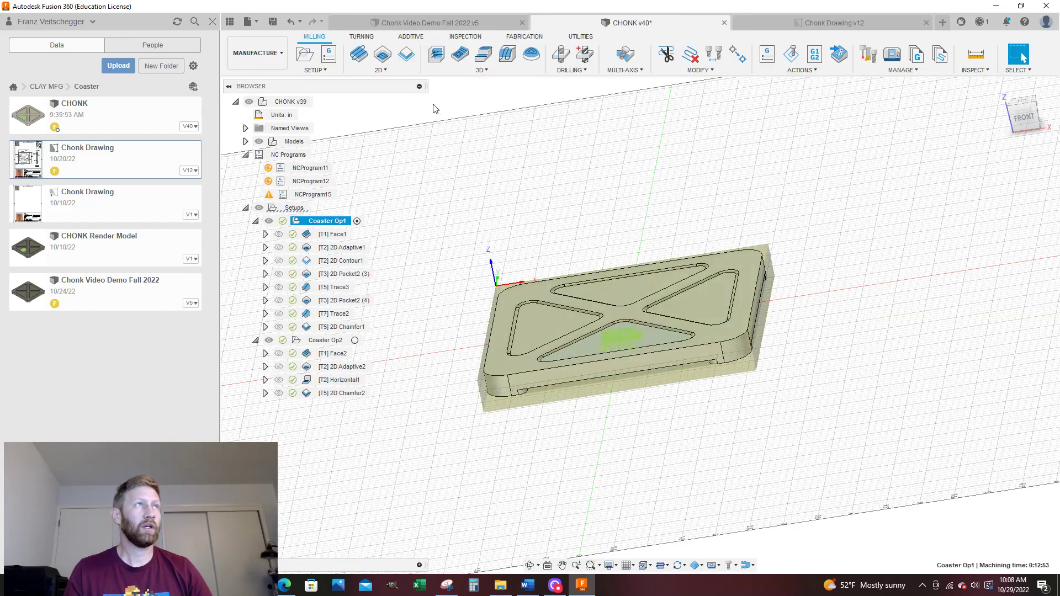
Step: Save a copy of the Chonk Video Demo Fall 2022 design as "Chonk Video Demo CAM OP1 Fall 2022" in the Coaster folder
click(436, 24)
scroll(551, 336, down, 2)
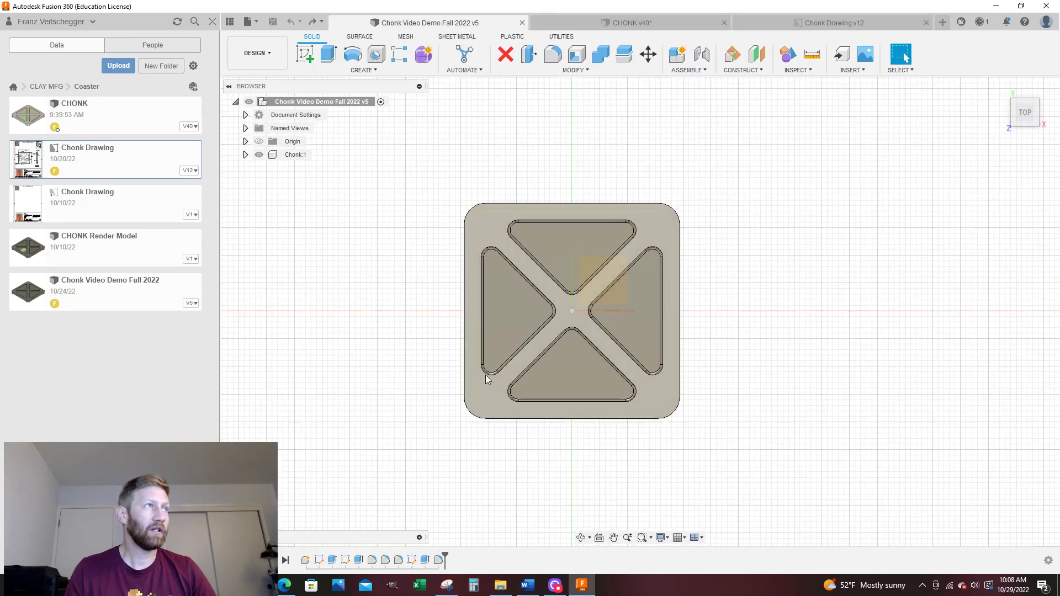
scroll(479, 332, up, 1)
shift+middle_drag(601, 350, 599, 317)
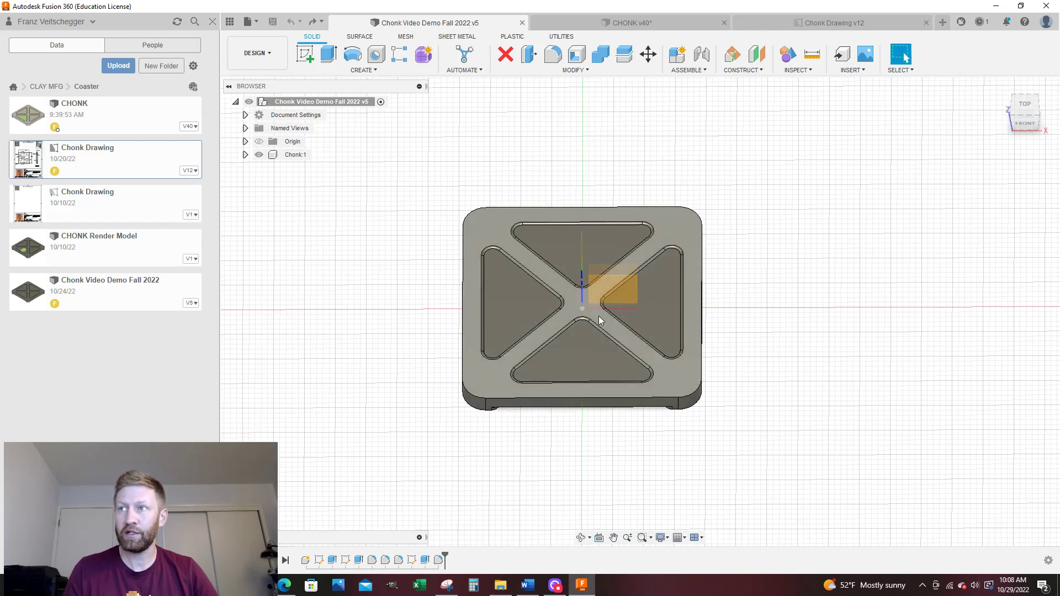
click(259, 24)
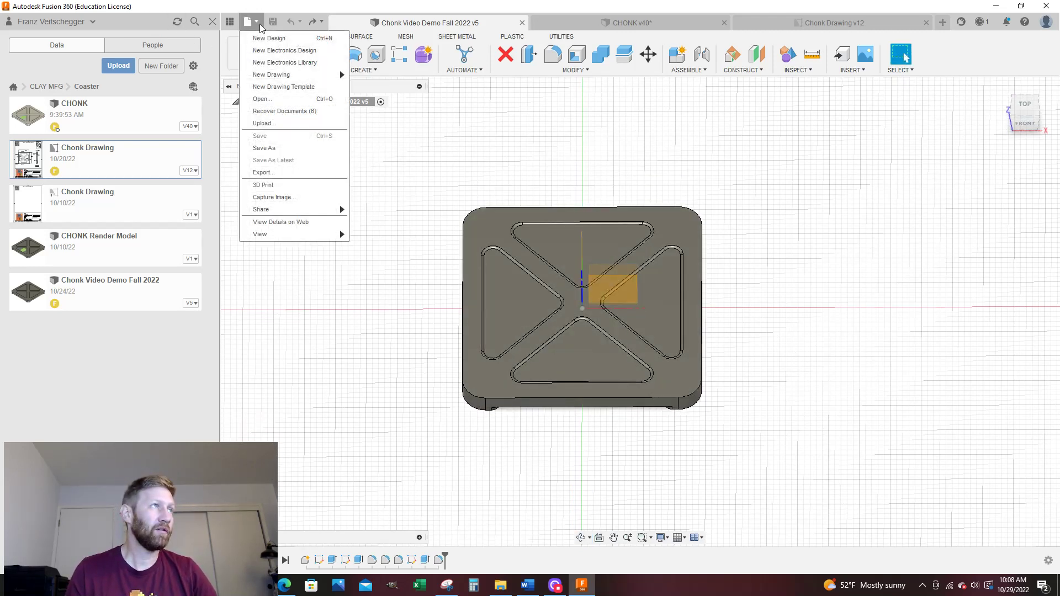
click(293, 146)
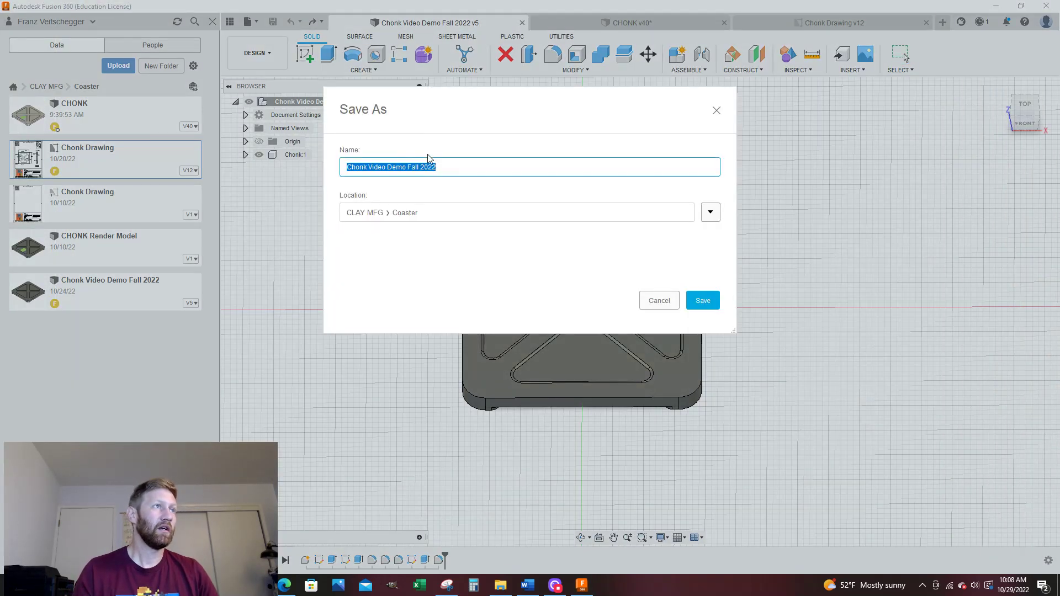
click(398, 167)
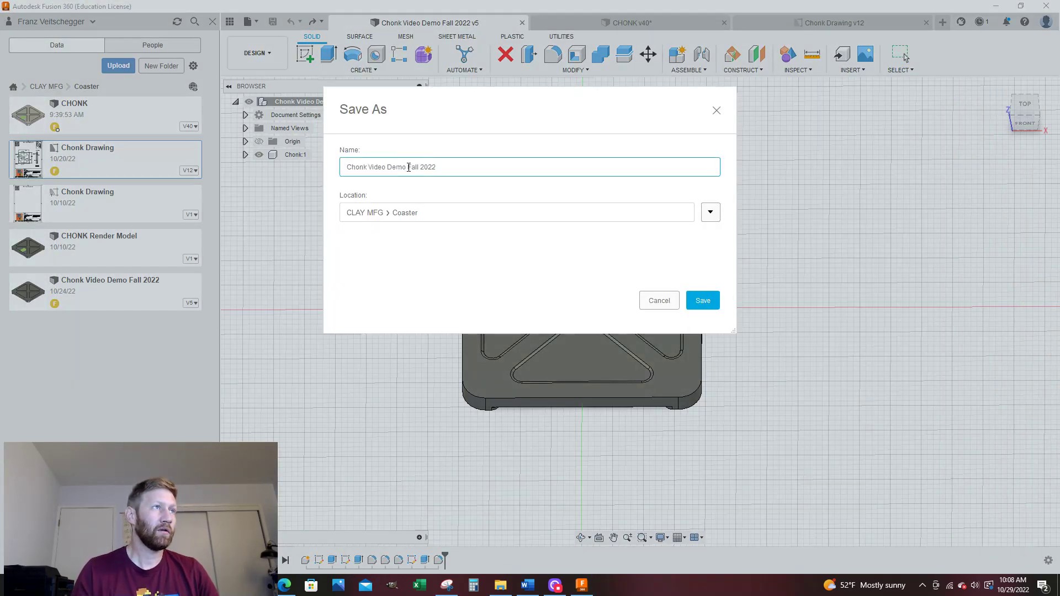
text(CAM )
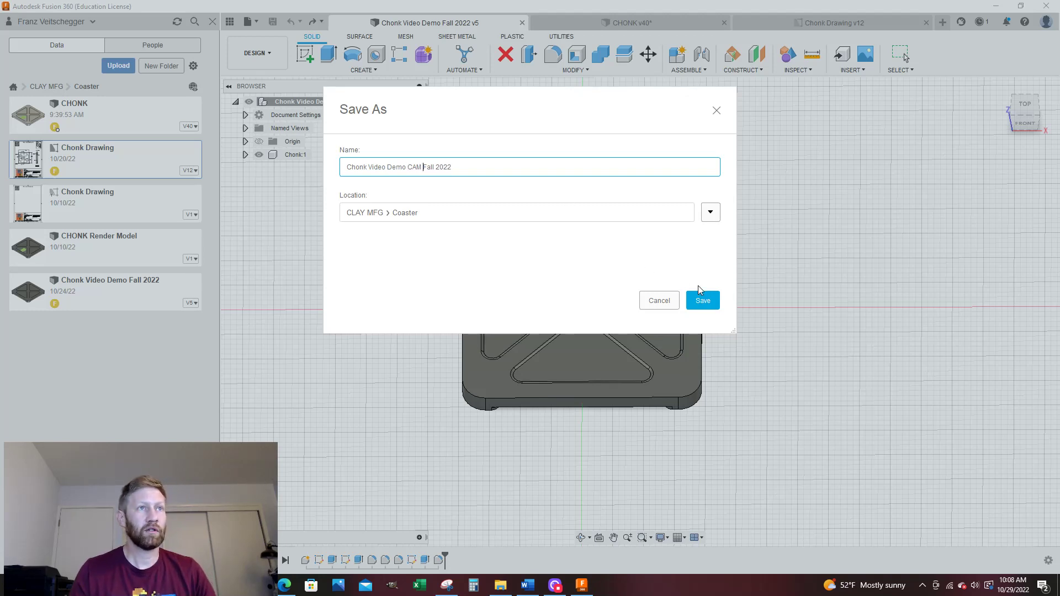
text(OP)
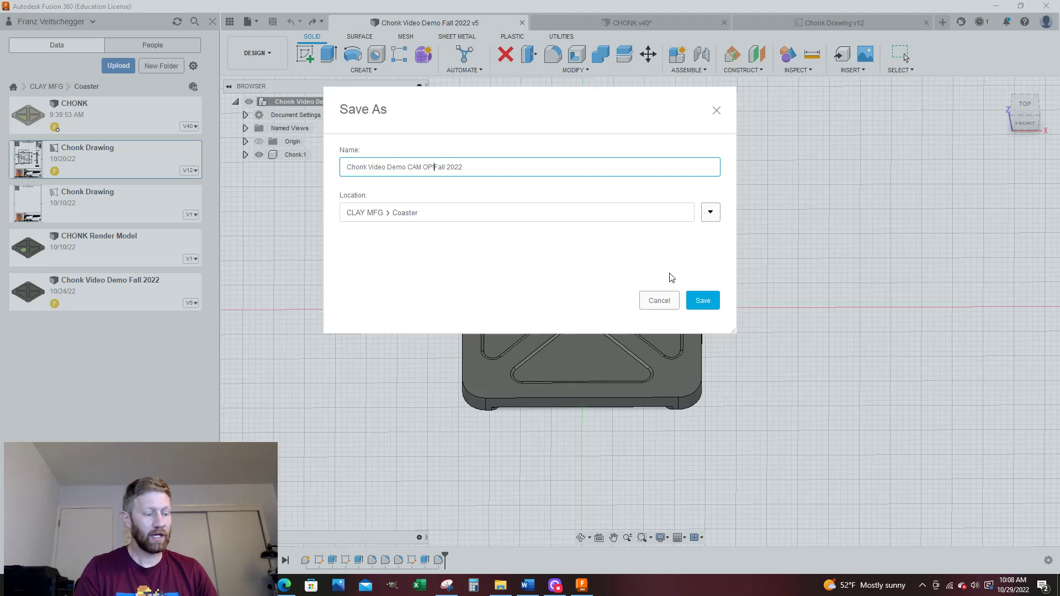
text(1)
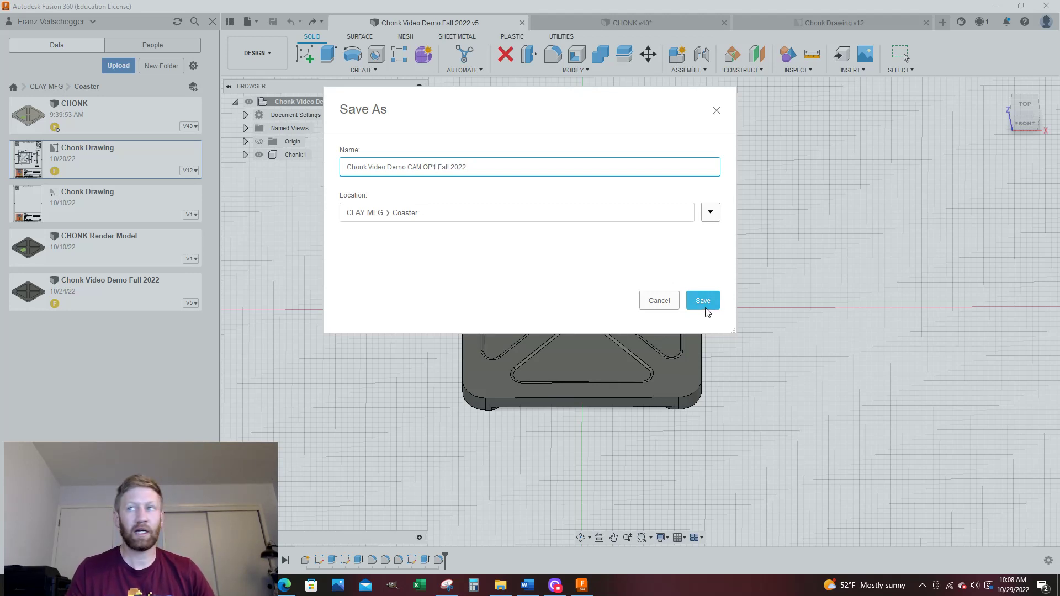
click(707, 303)
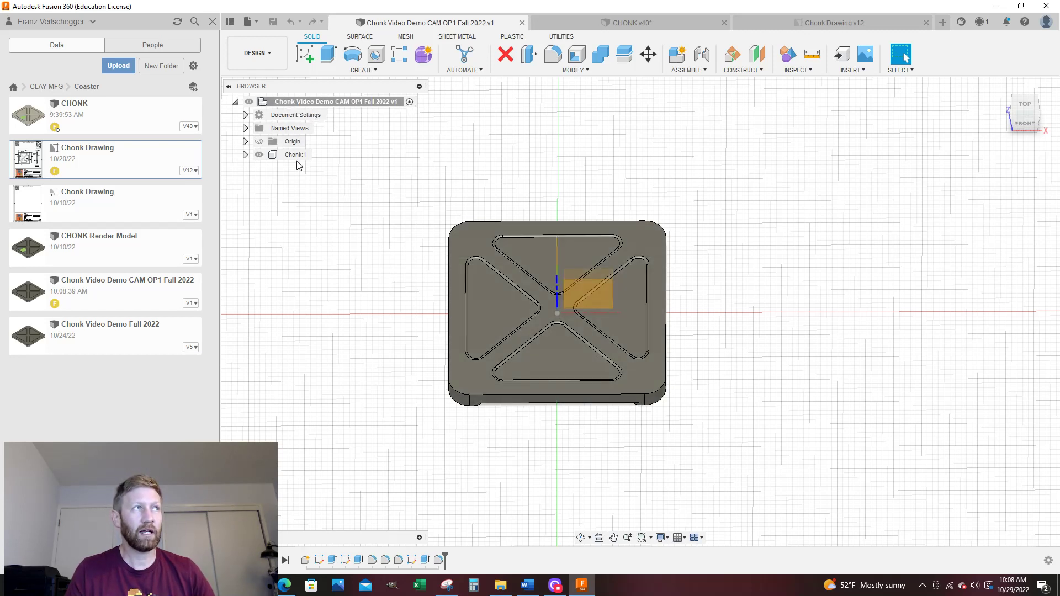
Step: Activate the Chonk component and switch to the Manufacture workspace
click(318, 155)
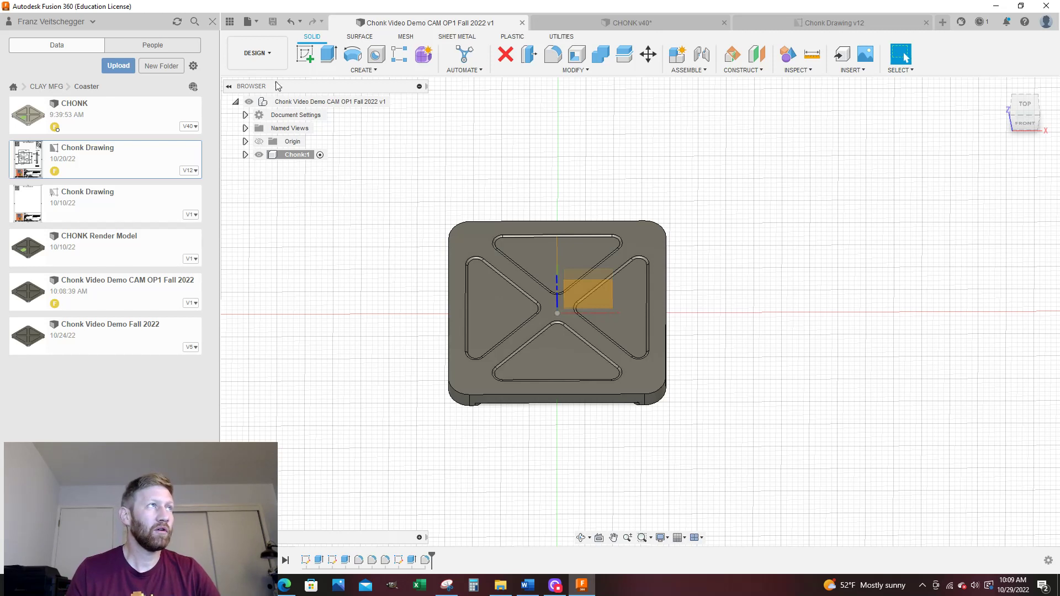
click(271, 55)
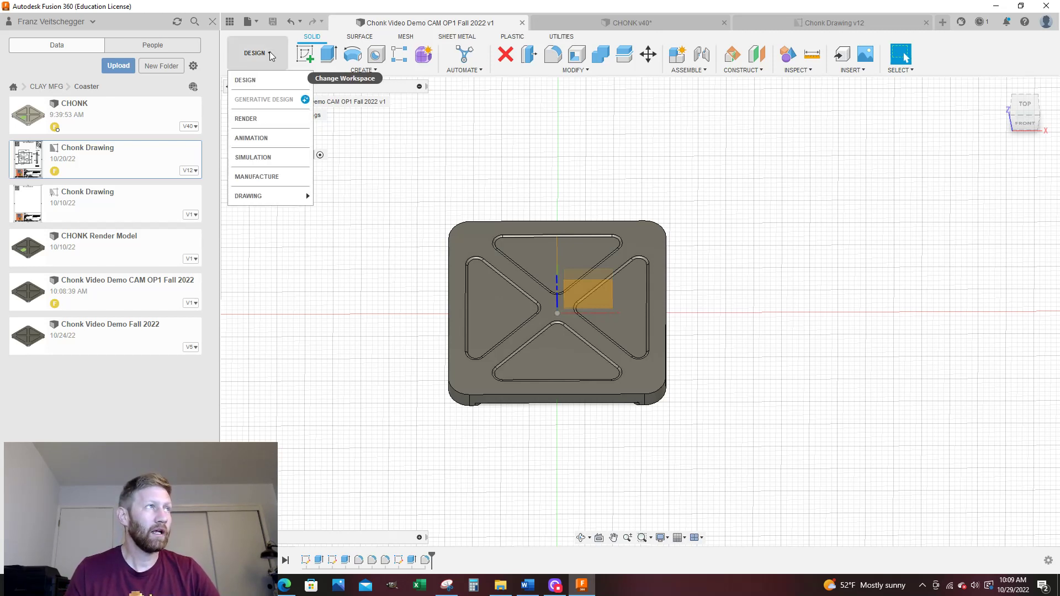
click(273, 175)
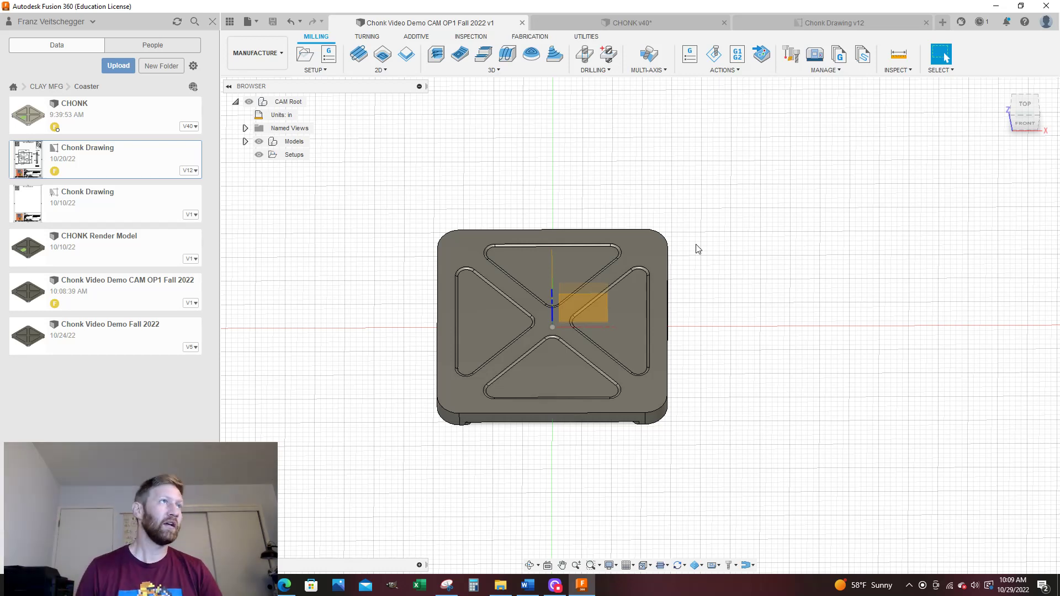
Step: Start a new milling setup for the coaster and examine its axis orientation
click(318, 71)
click(317, 83)
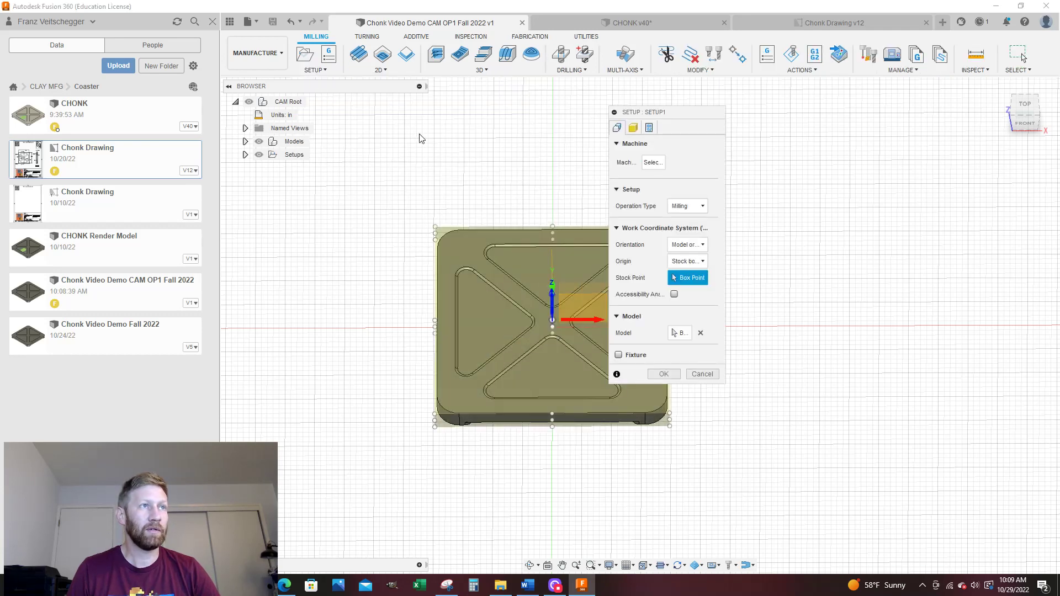
shift+middle_drag(985, 191, 1023, 158)
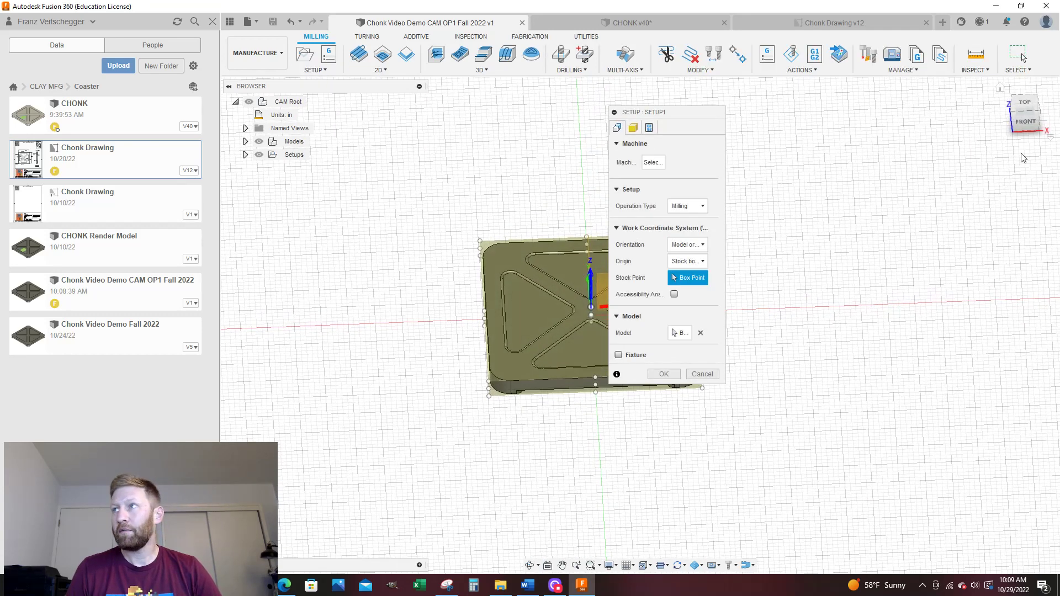
click(1003, 122)
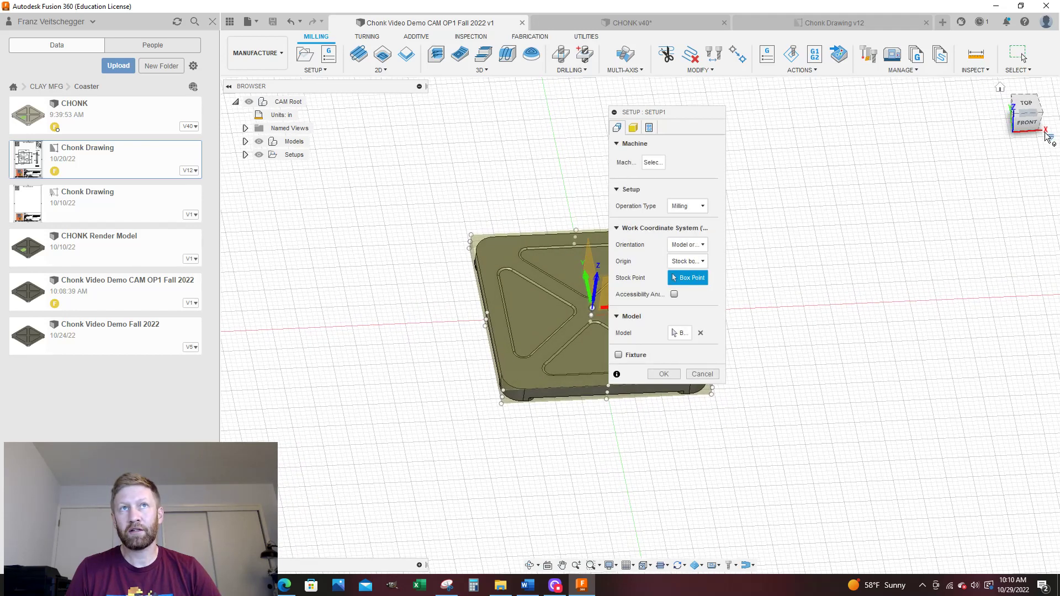
click(1014, 134)
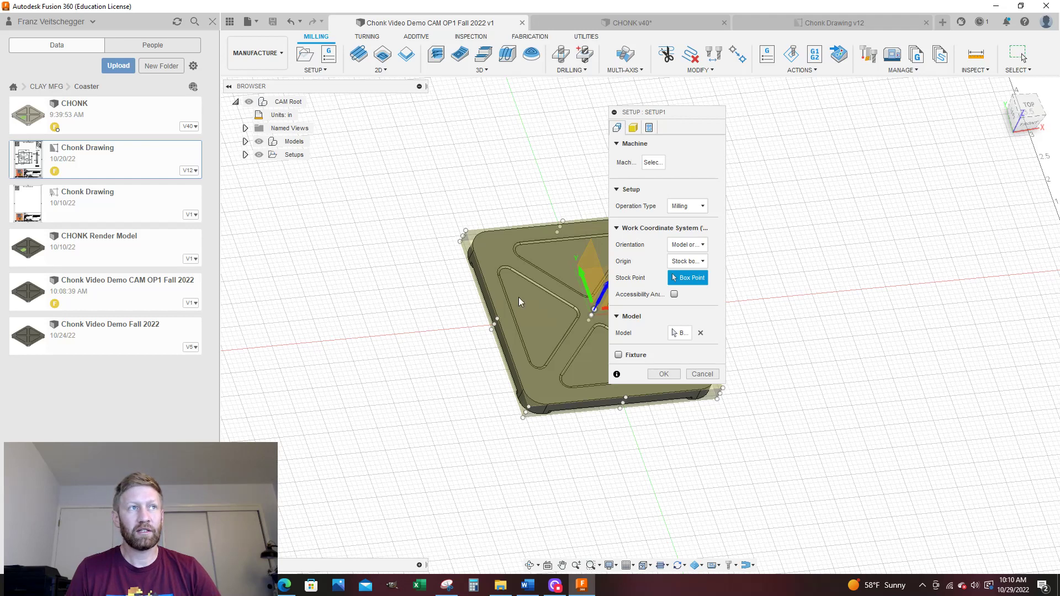
scroll(406, 297, down, 3)
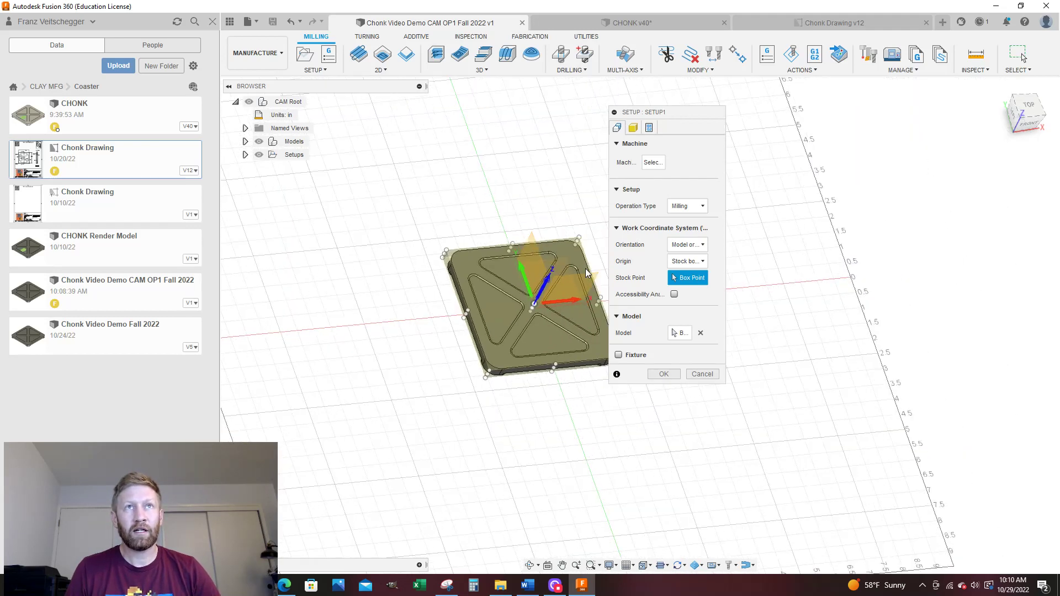
scroll(585, 274, up, 1)
scroll(554, 266, up, 2)
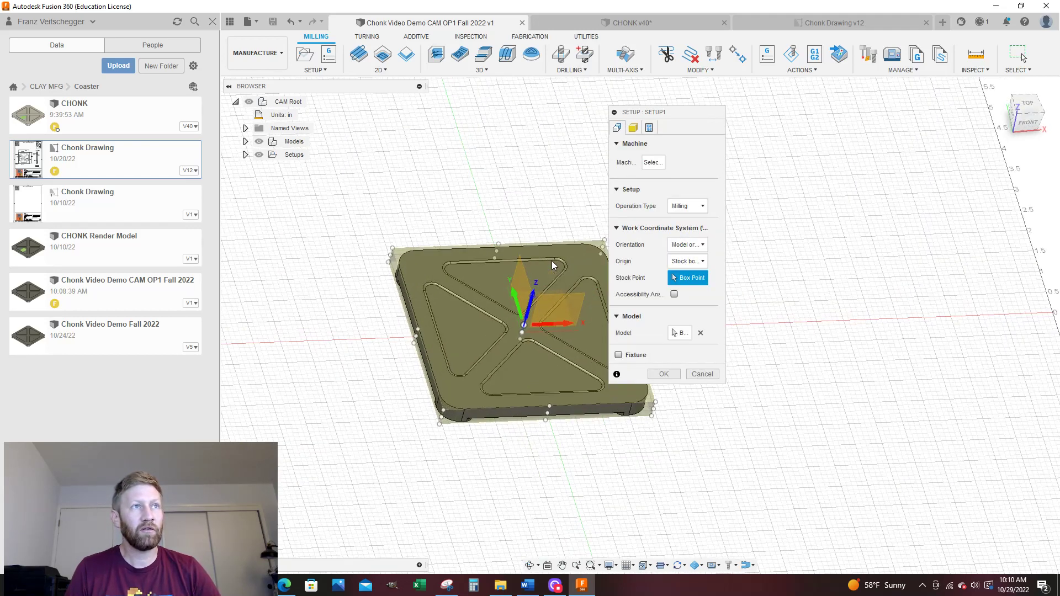
scroll(553, 266, up, 1)
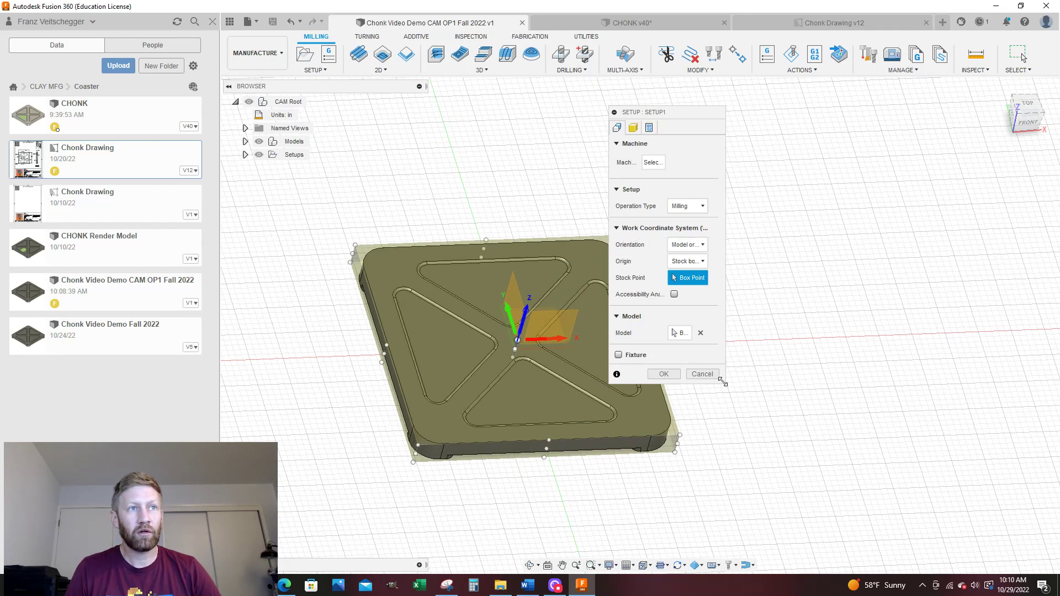
Step: Place the setup's work coordinate origin on the top back-left corner of the stock box and flip the Y axis
drag(722, 382, 756, 380)
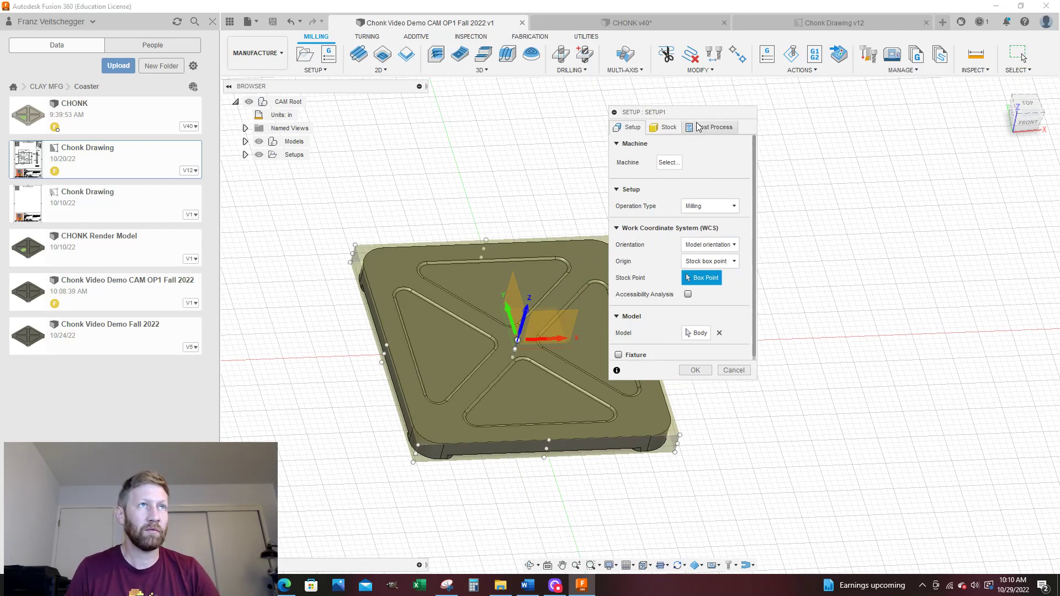
drag(714, 112, 776, 114)
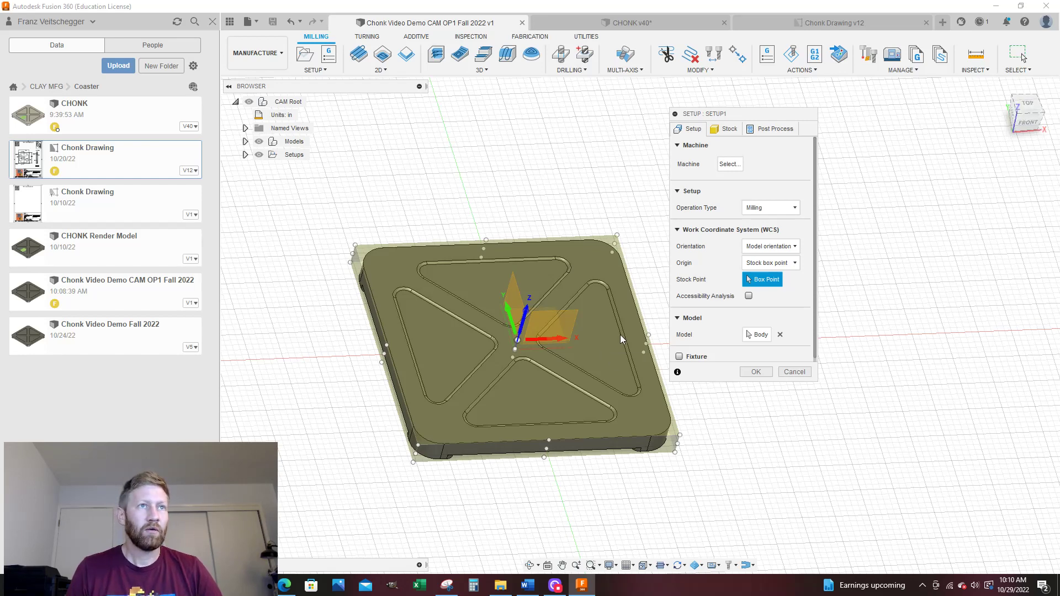
shift+middle_drag(621, 339, 627, 337)
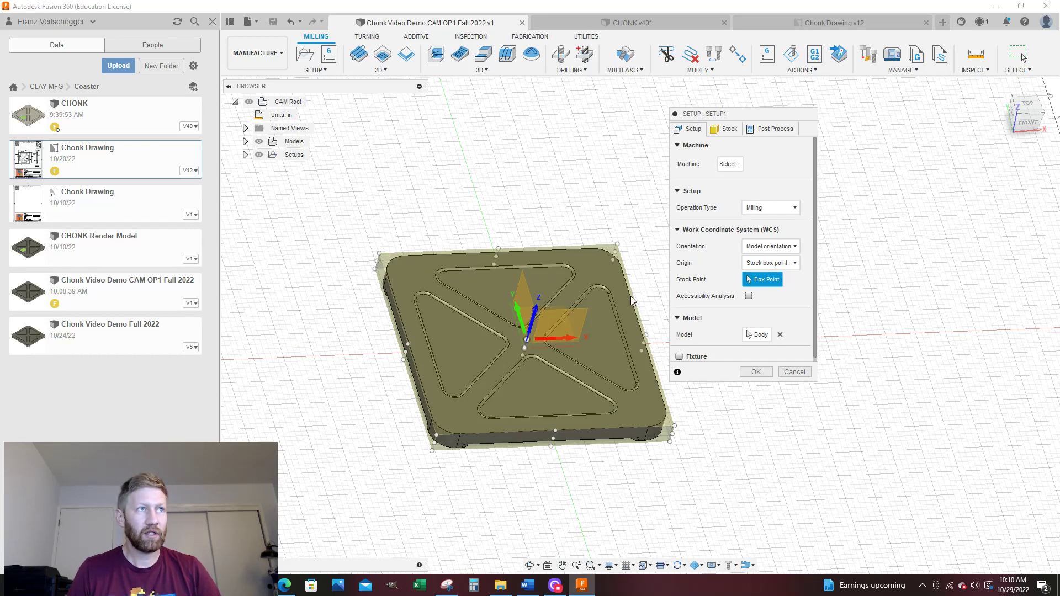
click(380, 254)
scroll(492, 265, up, 3)
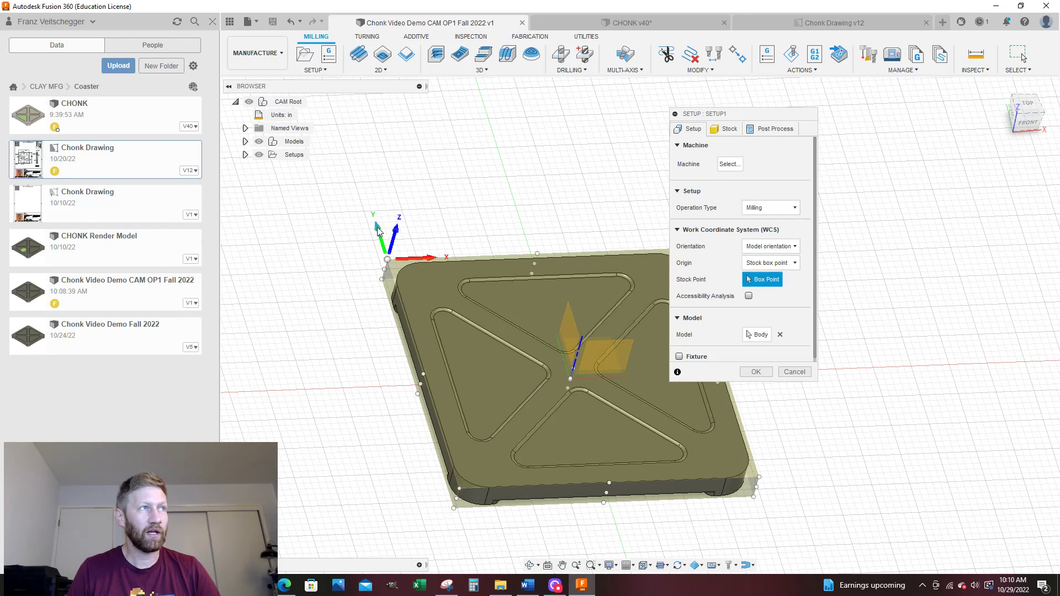
click(377, 227)
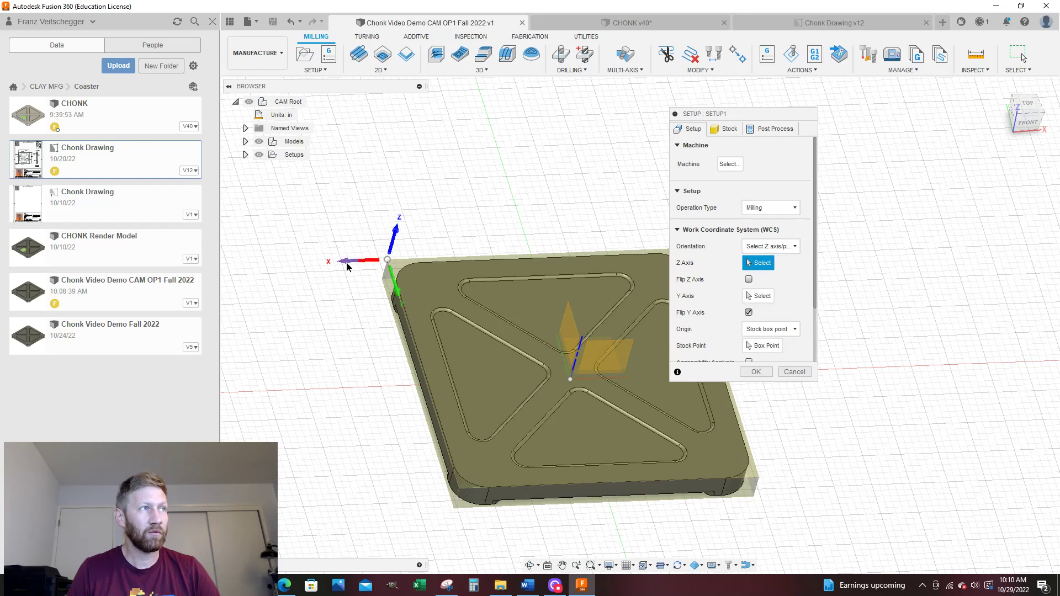
Step: Try orienting the work coordinate system by X & Y axes with its origin on the stock box's back-left corner
scroll(485, 364, down, 3)
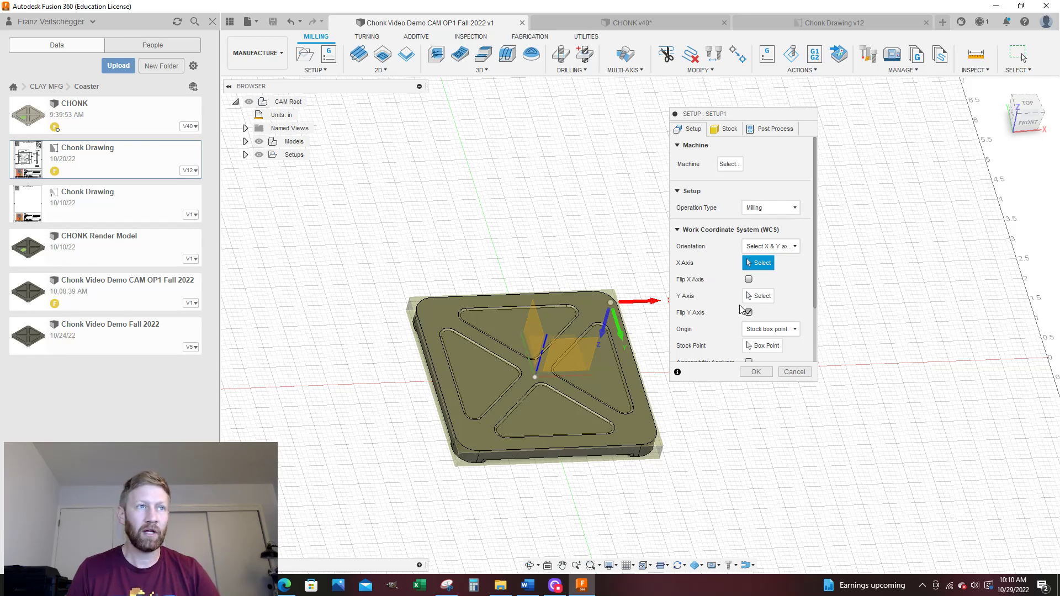
scroll(740, 310, down, 2)
scroll(740, 309, down, 2)
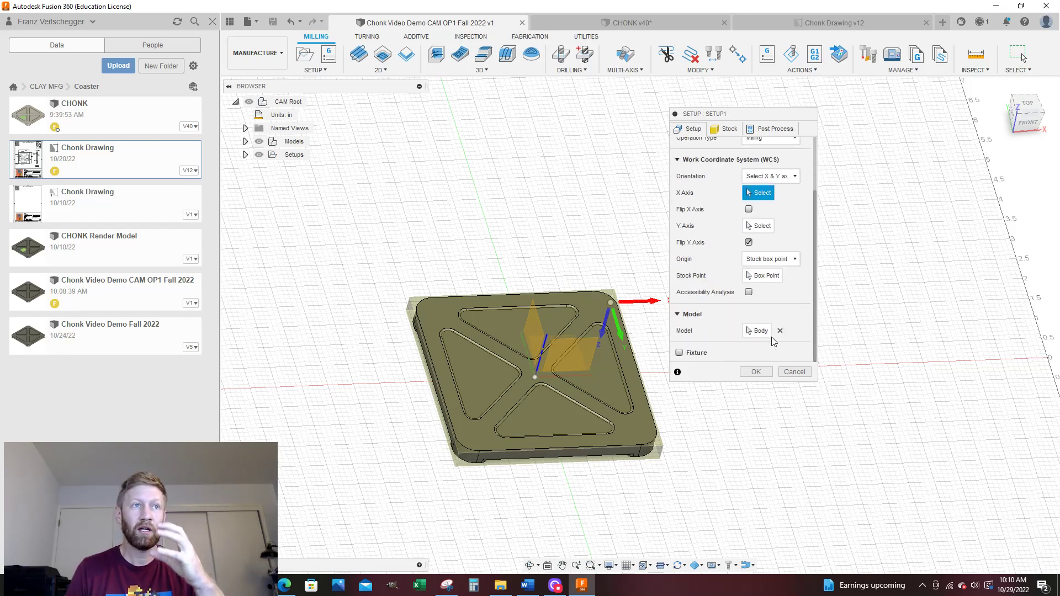
click(764, 276)
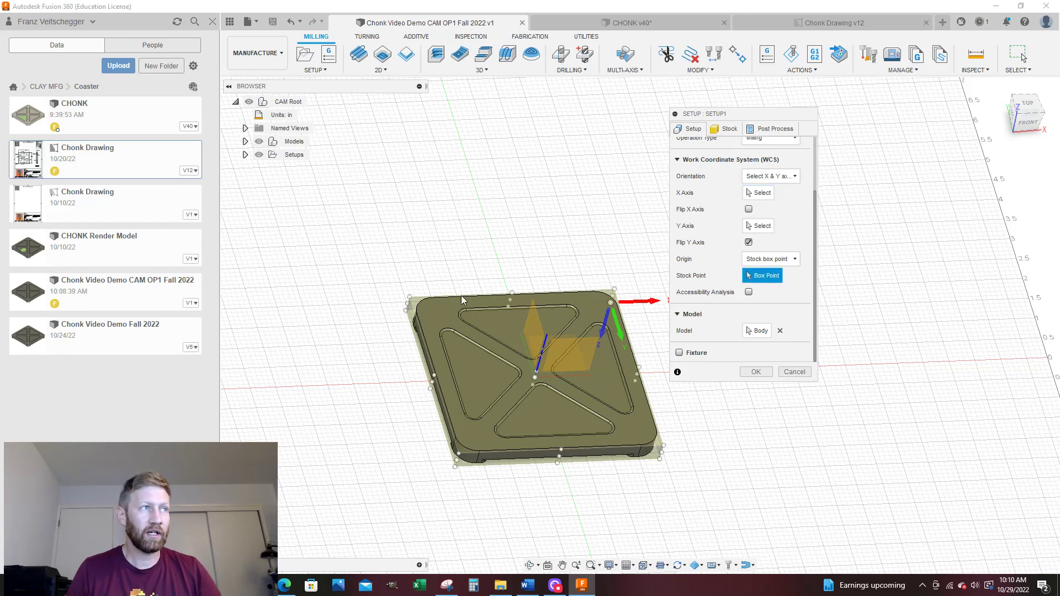
click(410, 297)
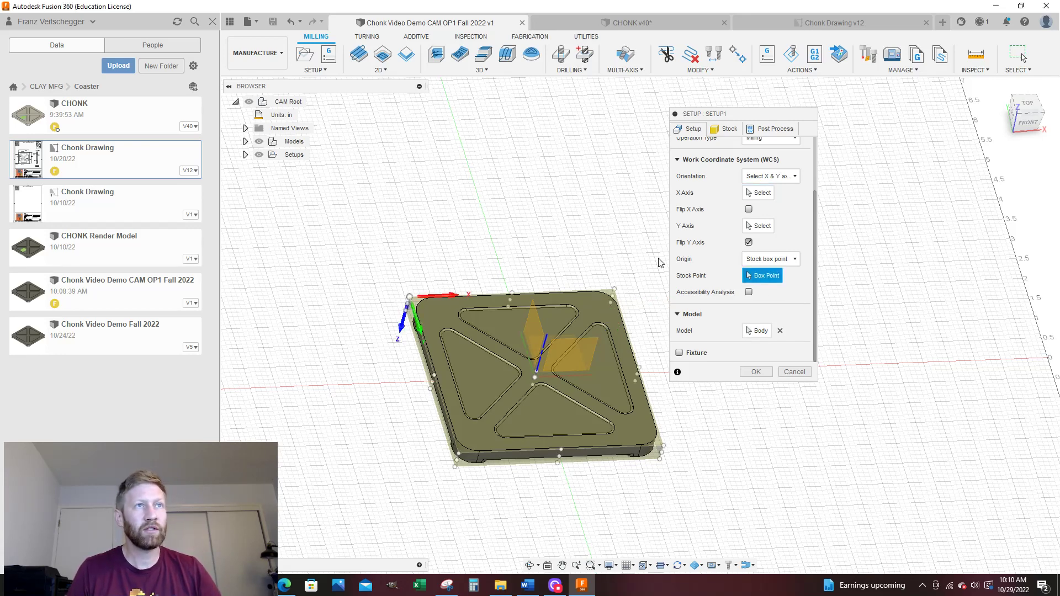
Step: Set the orientation to Select Z axis/plane & X axis, try the top face and front edge as references, and clear both
click(766, 177)
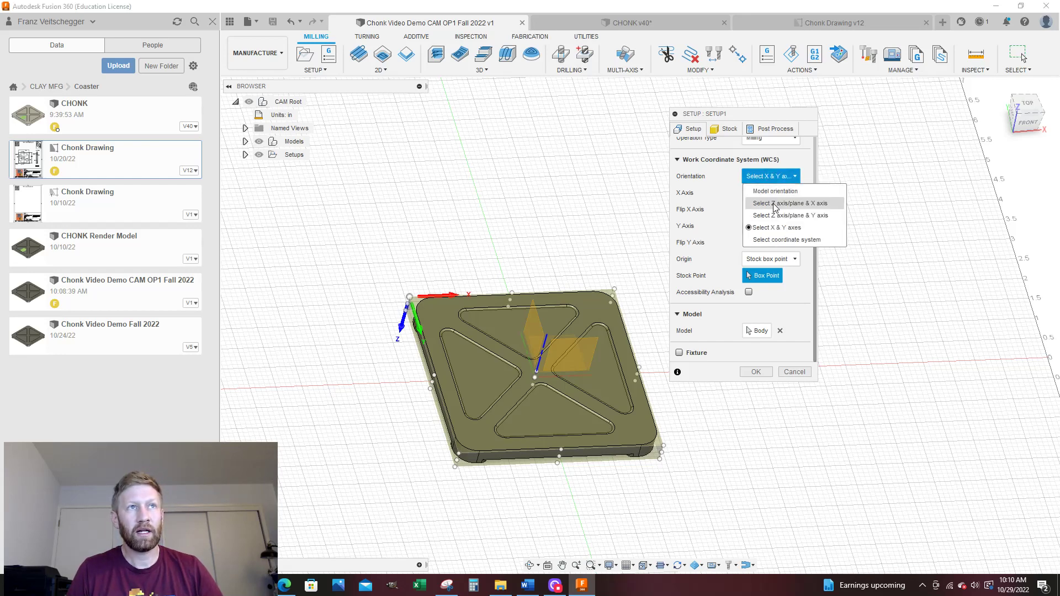
click(774, 204)
click(447, 314)
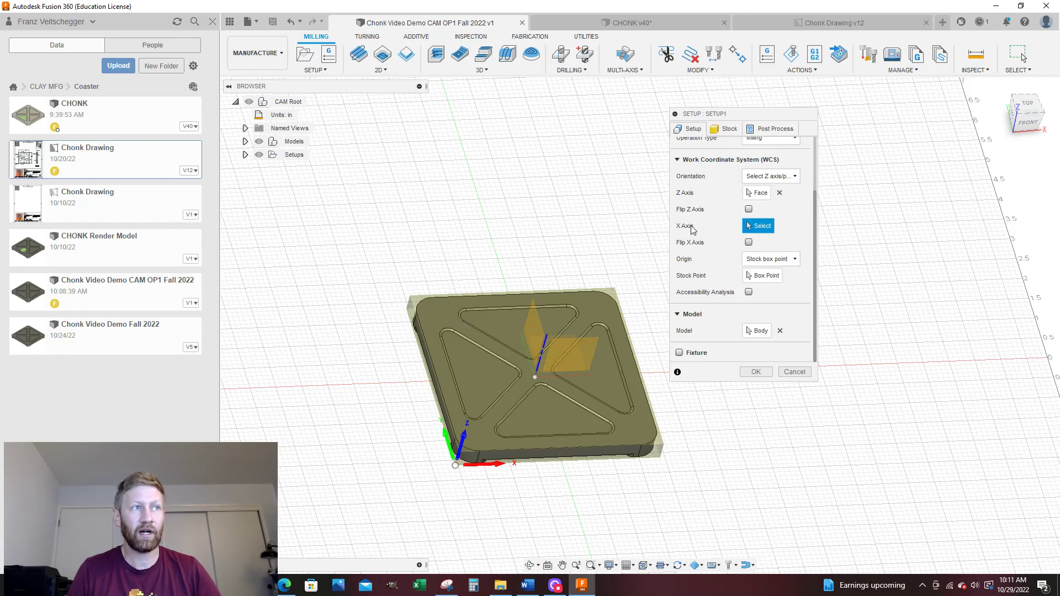
click(577, 450)
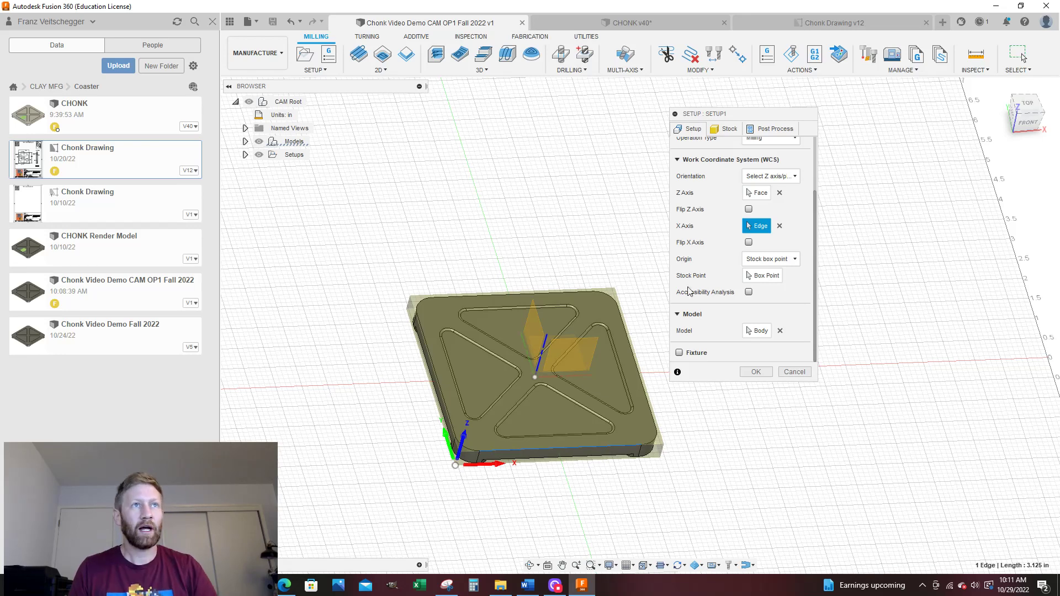
click(779, 226)
click(780, 193)
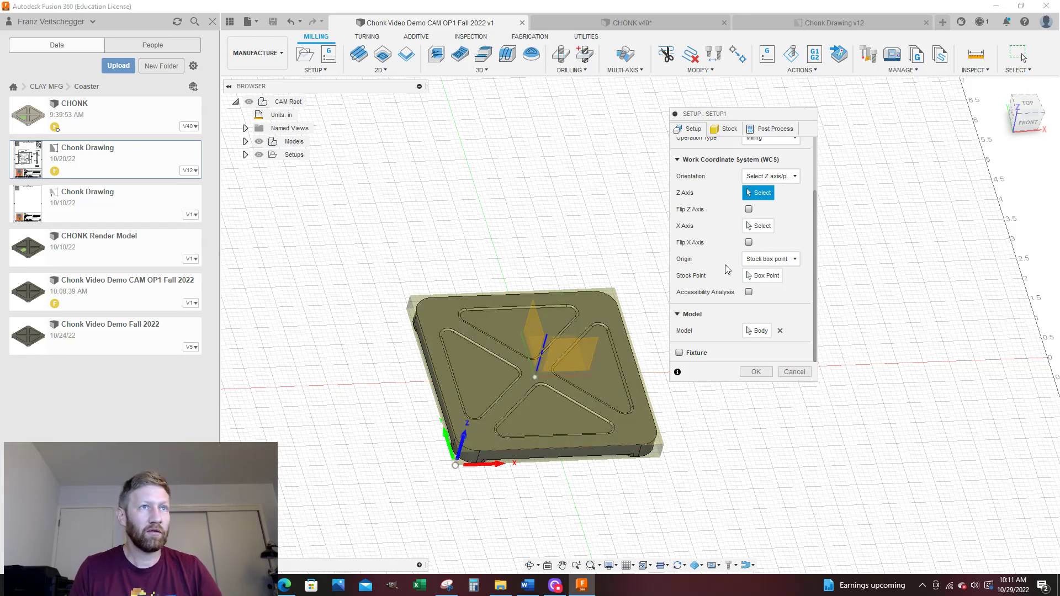
Step: Place the work coordinate origin on the top back-left corner of the stock box
click(761, 275)
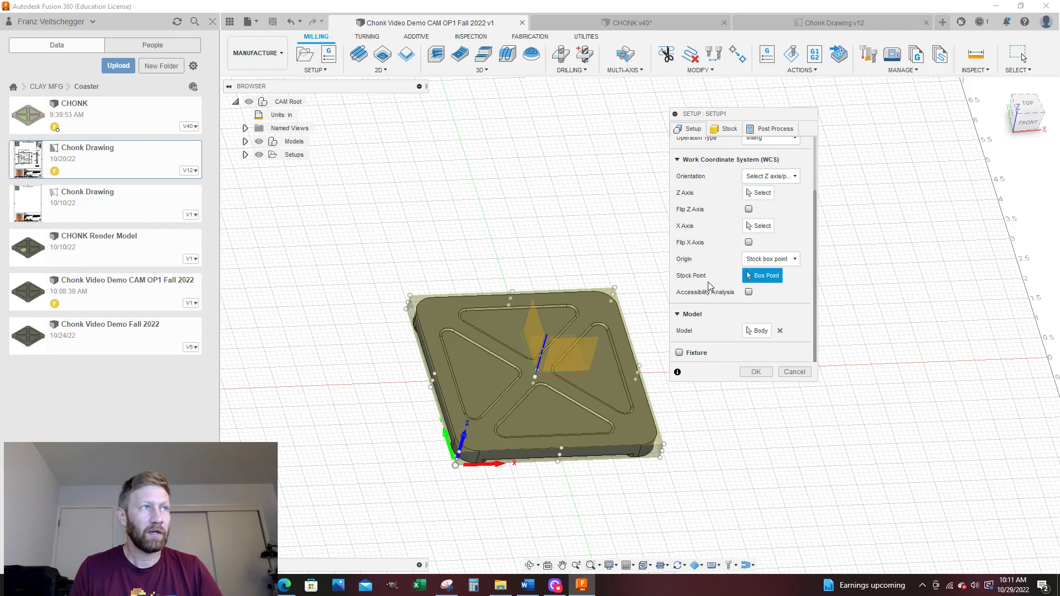
click(410, 296)
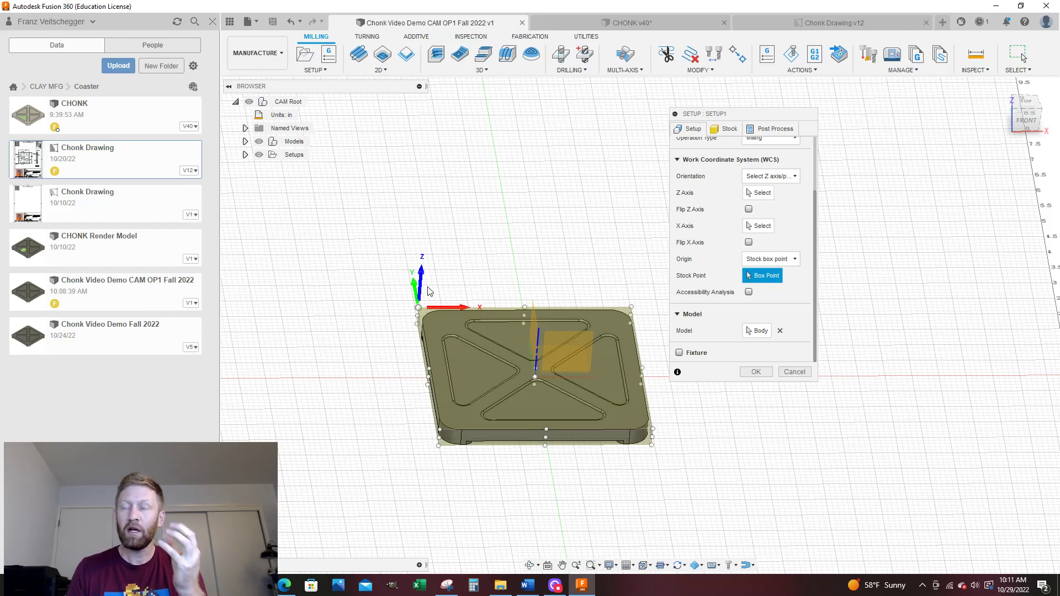
scroll(409, 338, up, 3)
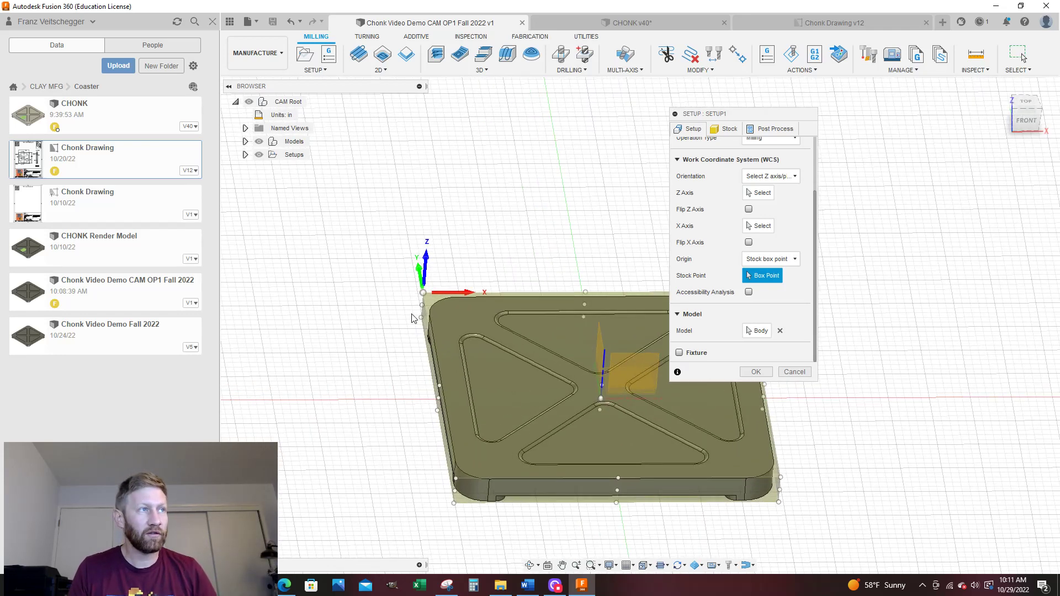
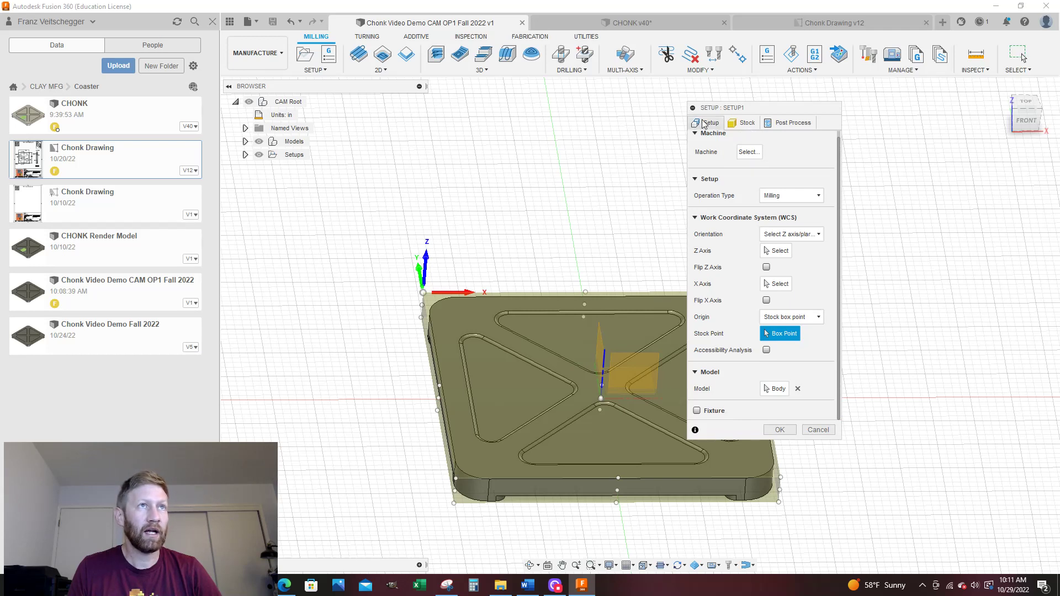
Step: Change the setup's stock mode to Fixed size box
click(746, 123)
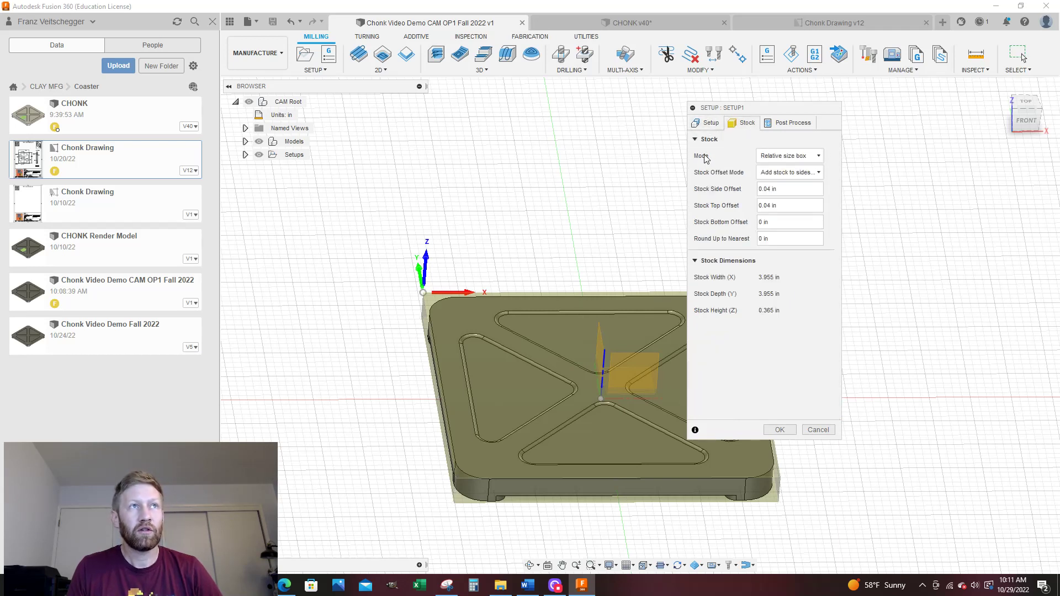
click(770, 157)
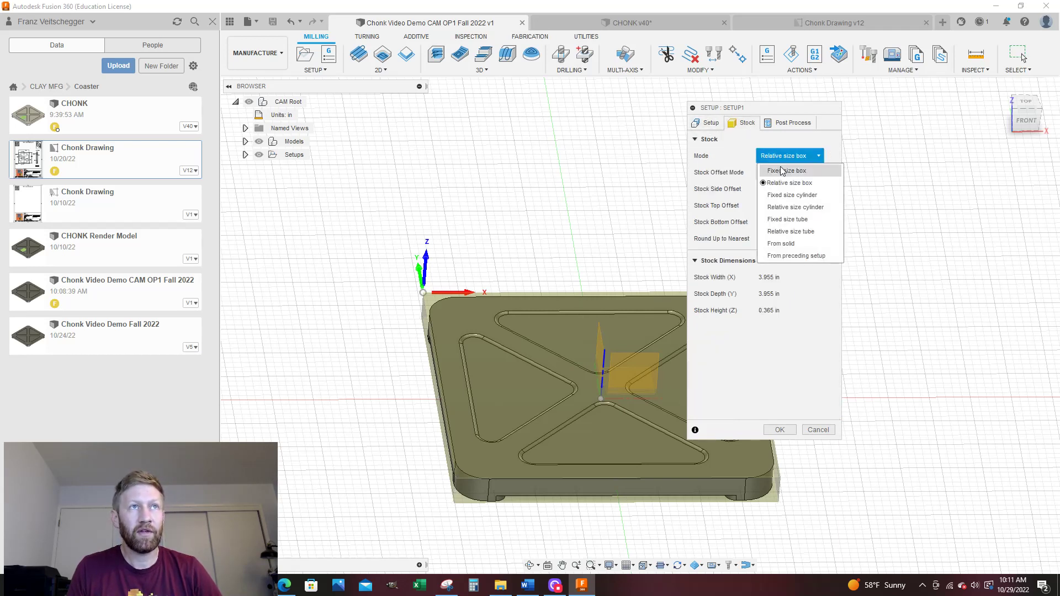
click(782, 171)
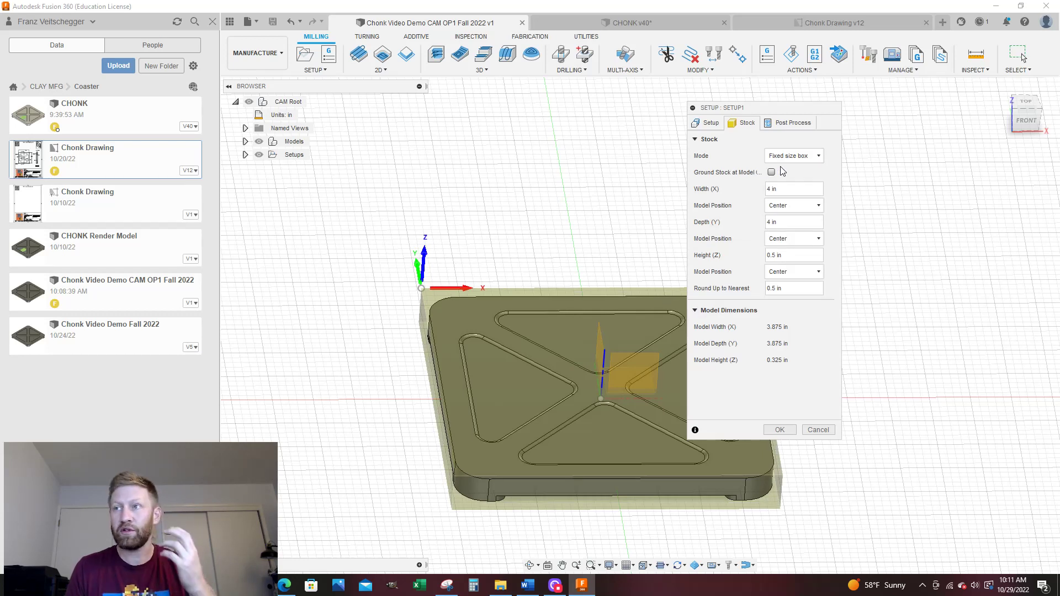
Step: Position the model in the stock height with an Offset from top (+Z) of 0.01 in and accept the setup
scroll(543, 287, down, 2)
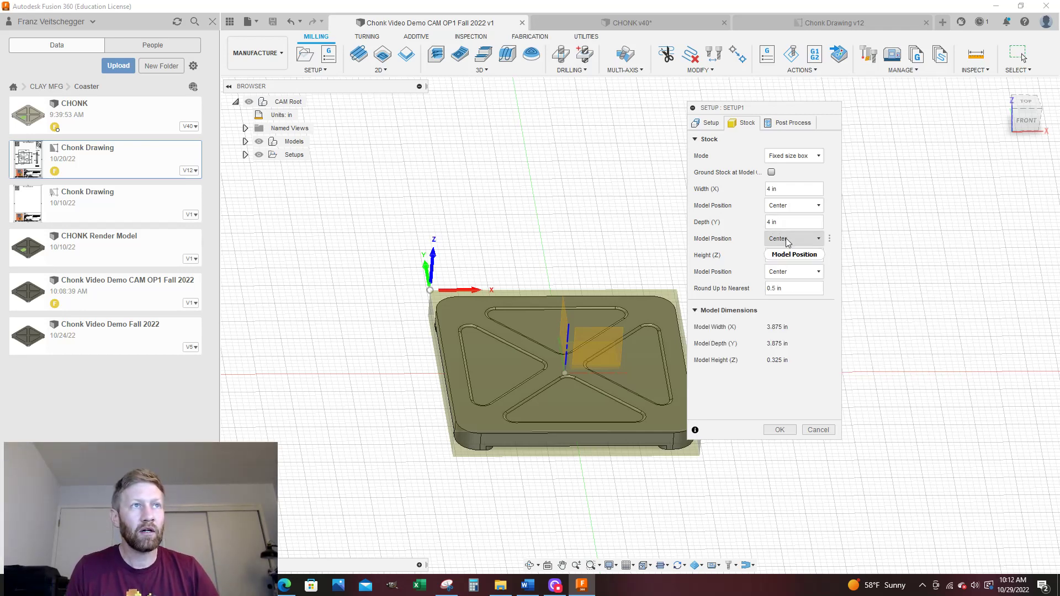
shift+middle_drag(657, 335, 619, 352)
scroll(618, 352, up, 4)
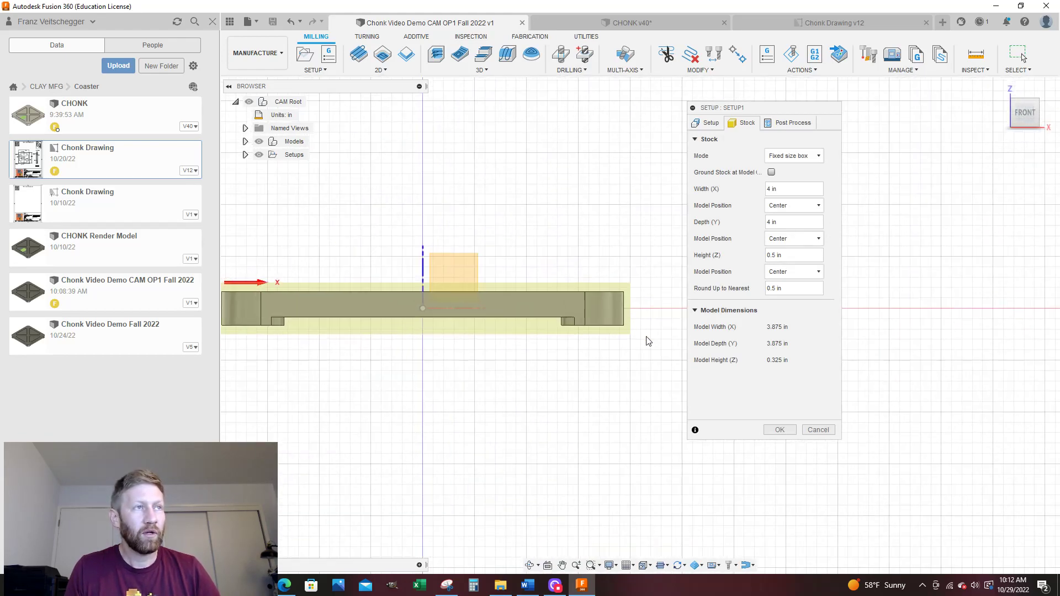
scroll(577, 273, up, 4)
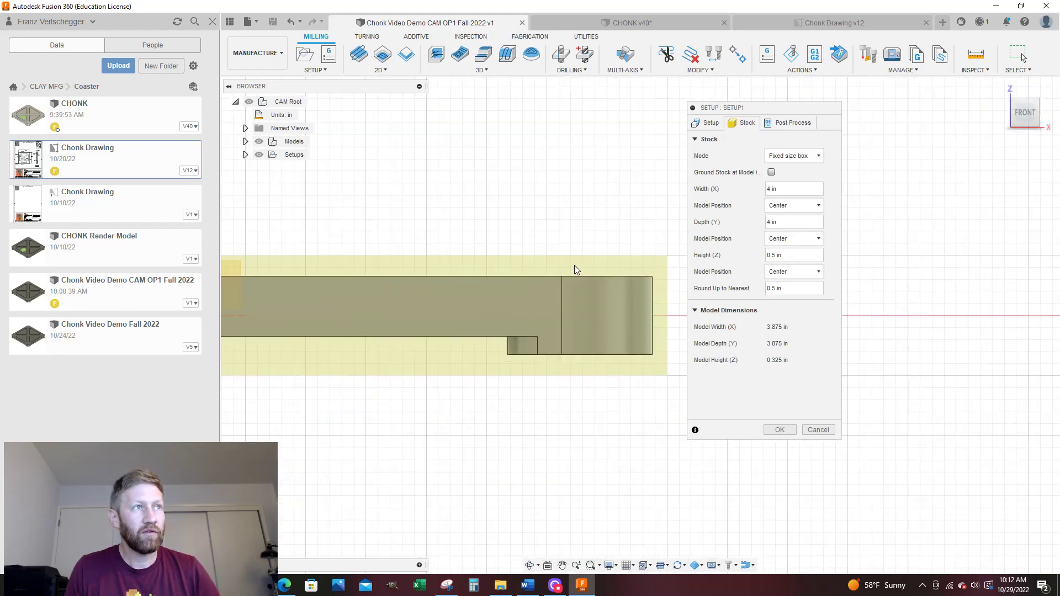
click(795, 271)
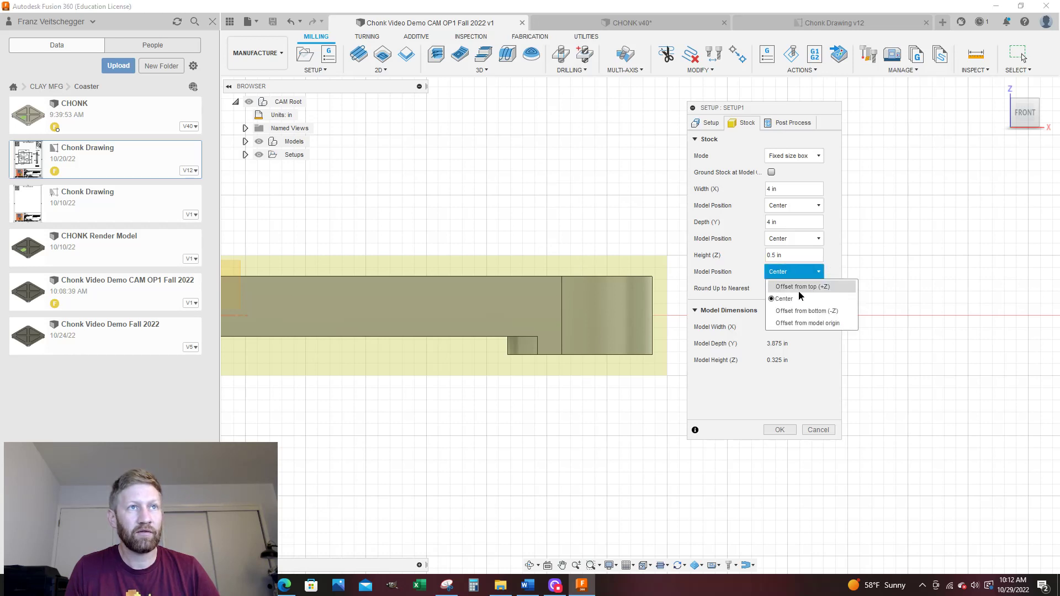
click(802, 287)
click(797, 292)
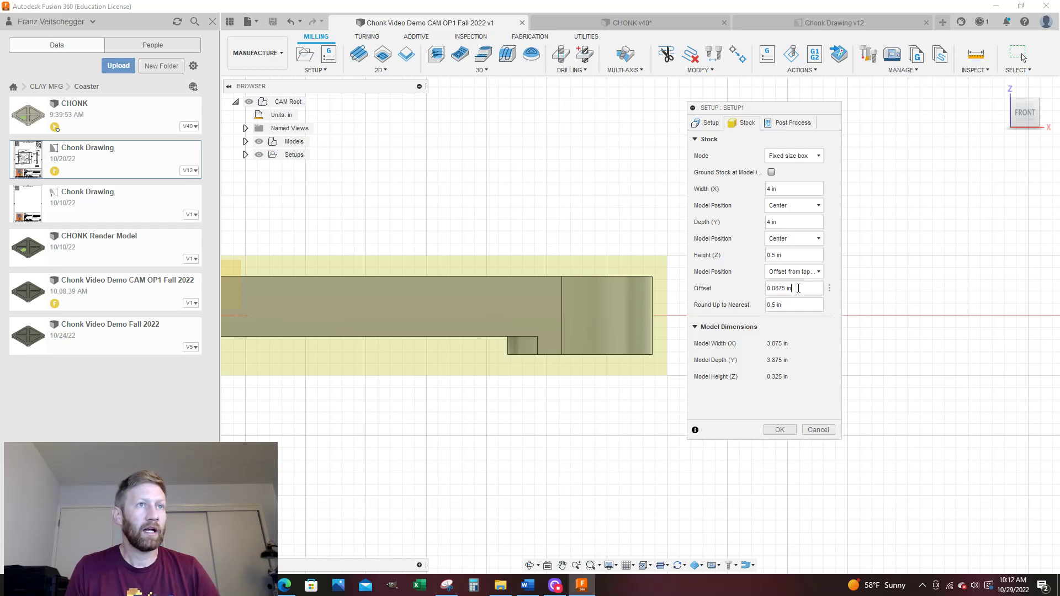
drag(795, 288, 750, 293)
text(.0)
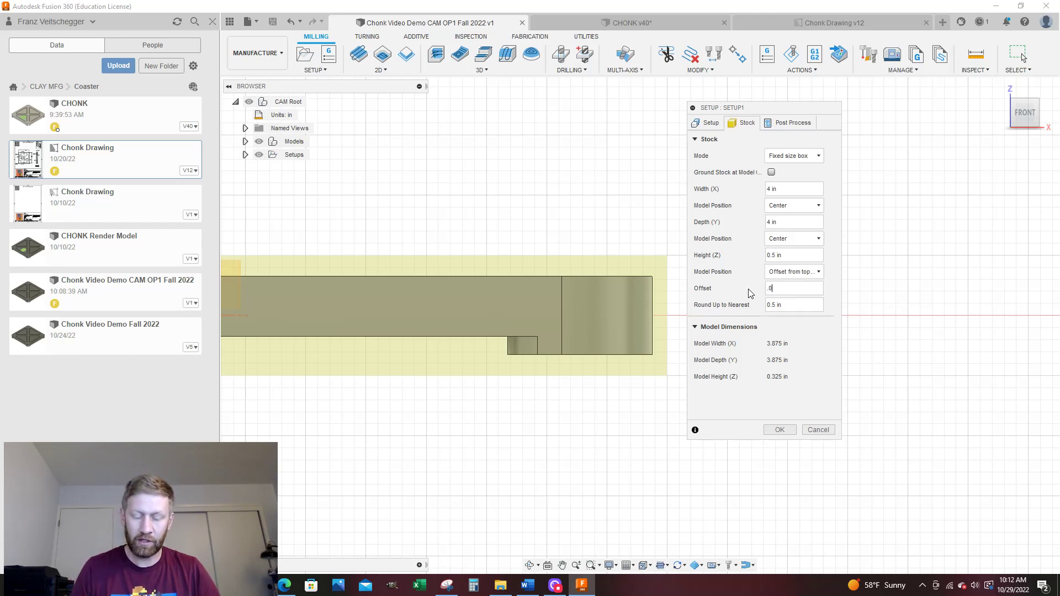
text(1)
click(778, 429)
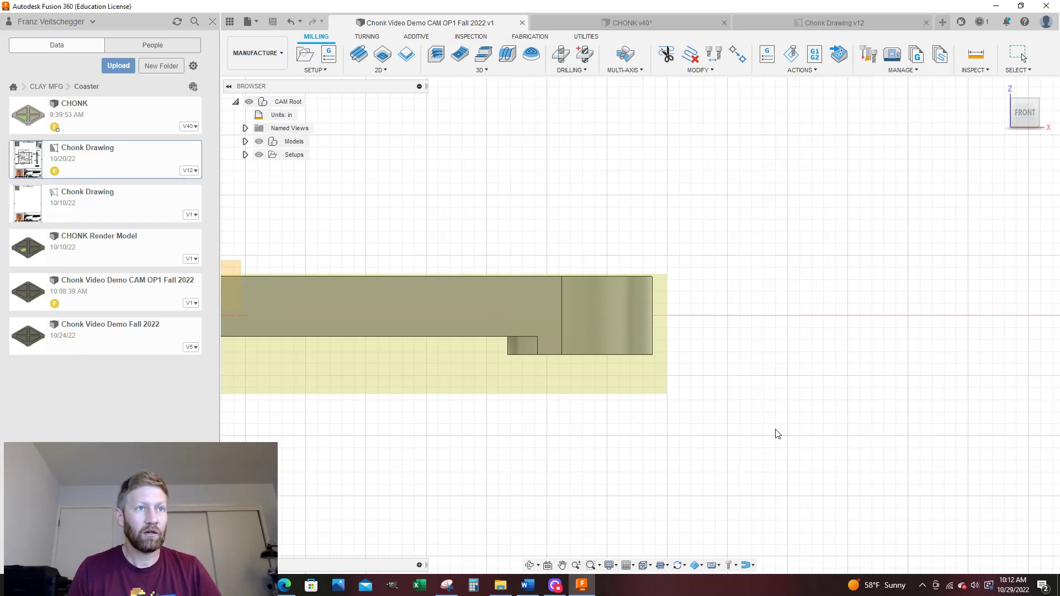
Step: Check the stock settings of Coaster Op1 in the CHONK v40 design and return to the Chonk Video Demo CAM OP1 design
click(771, 25)
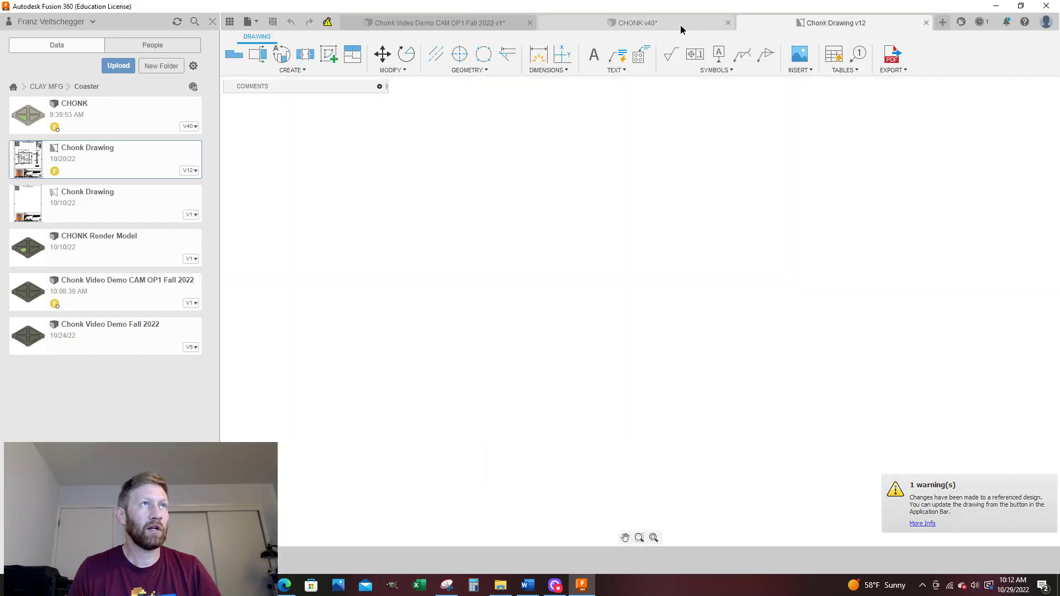
click(680, 25)
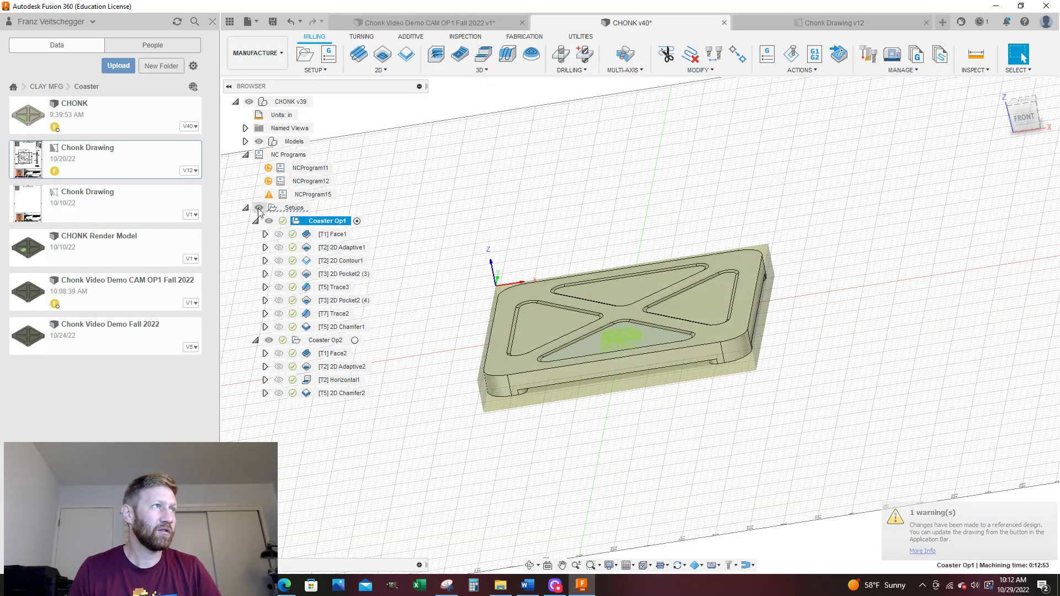
right_click(331, 221)
click(353, 232)
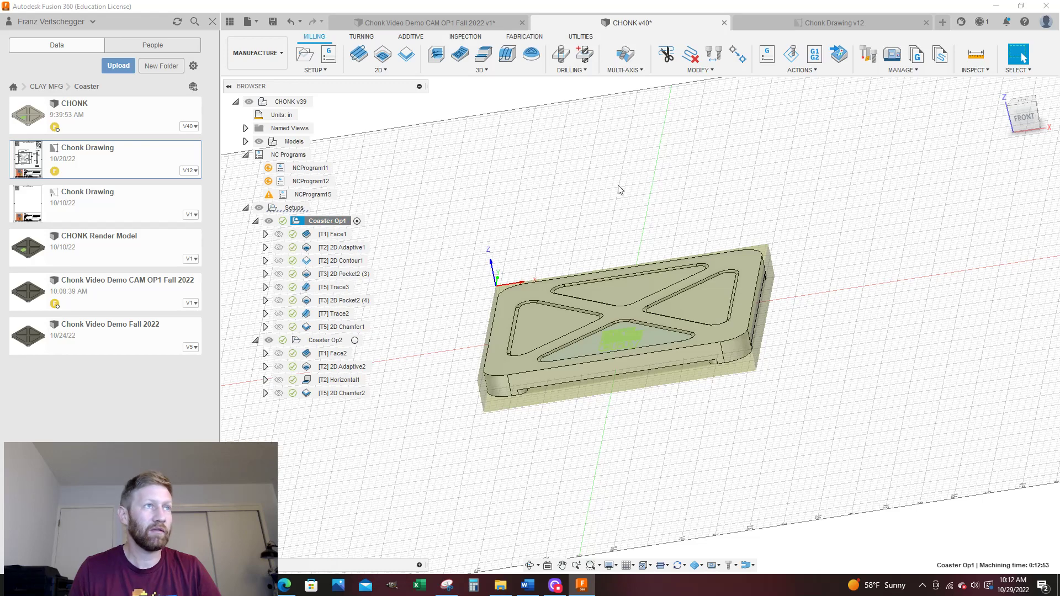
click(732, 120)
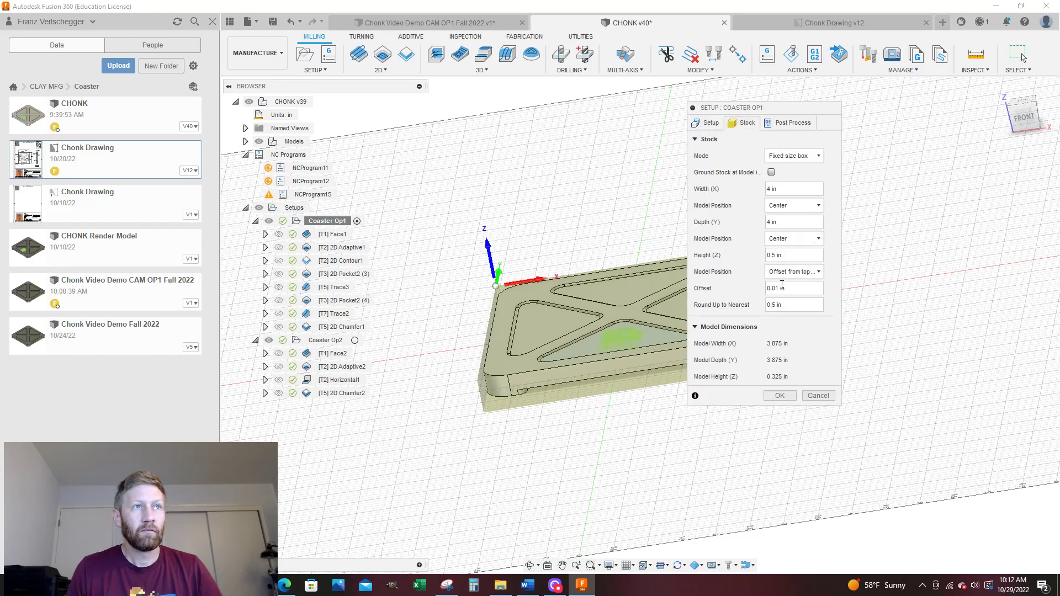
click(818, 395)
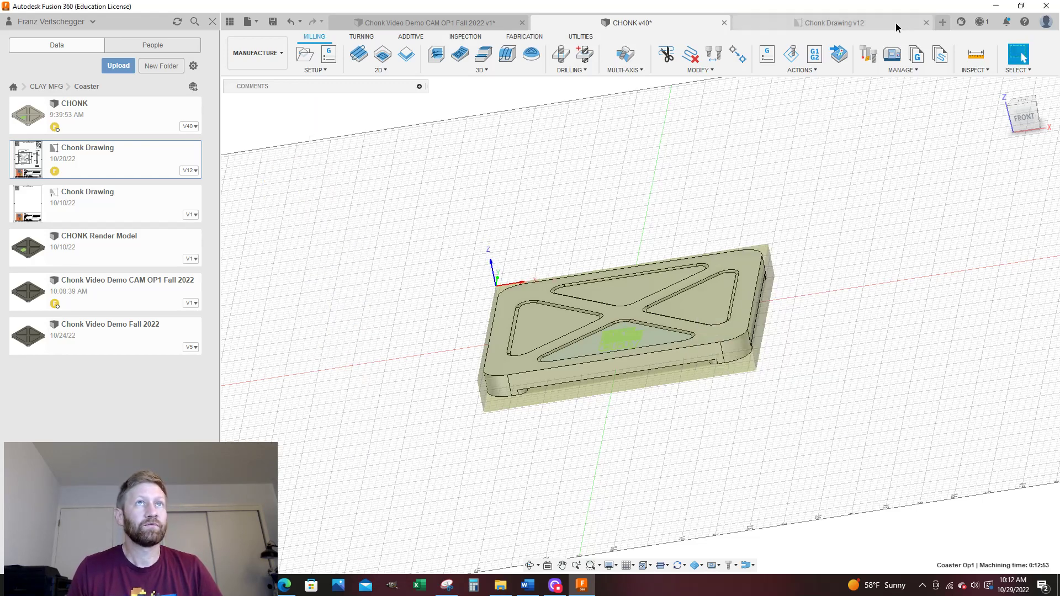
click(833, 23)
click(429, 22)
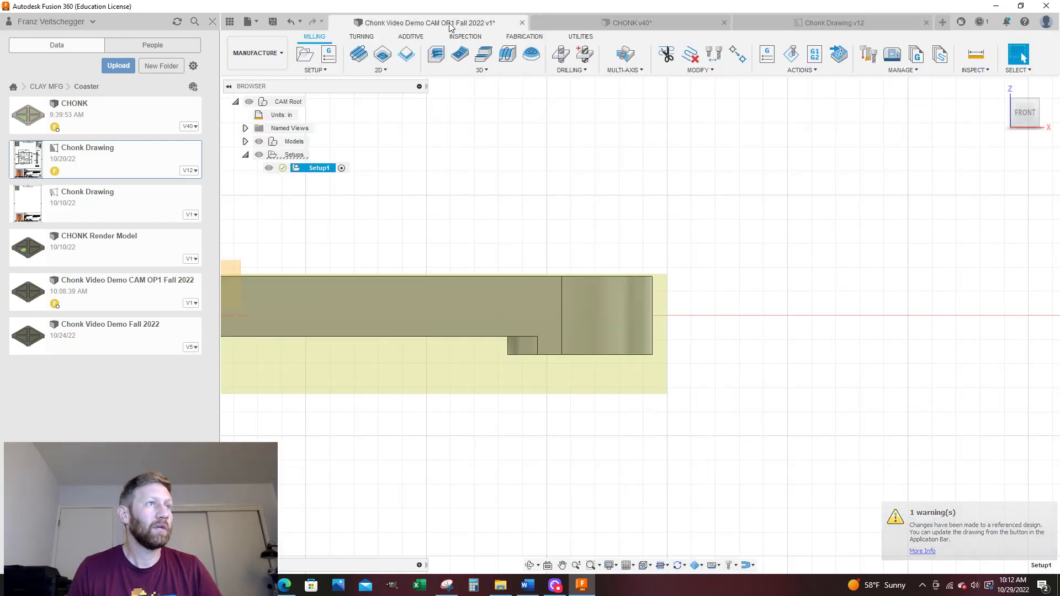
Step: Inspect the model's position within the stock and review Setup1's stock settings and model dimensions
scroll(712, 243, up, 3)
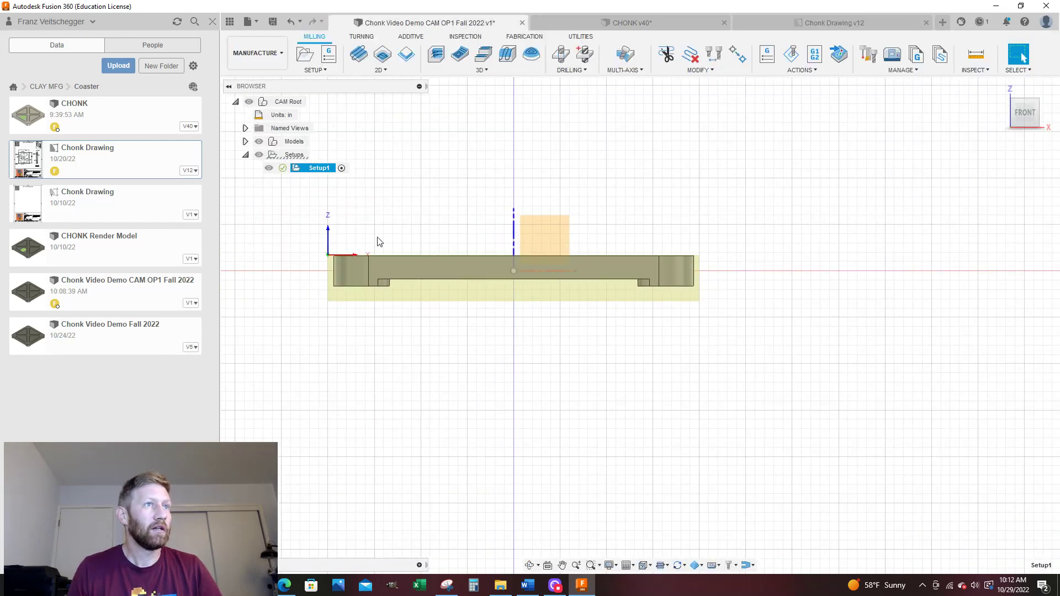
scroll(376, 221, up, 2)
scroll(492, 280, down, 4)
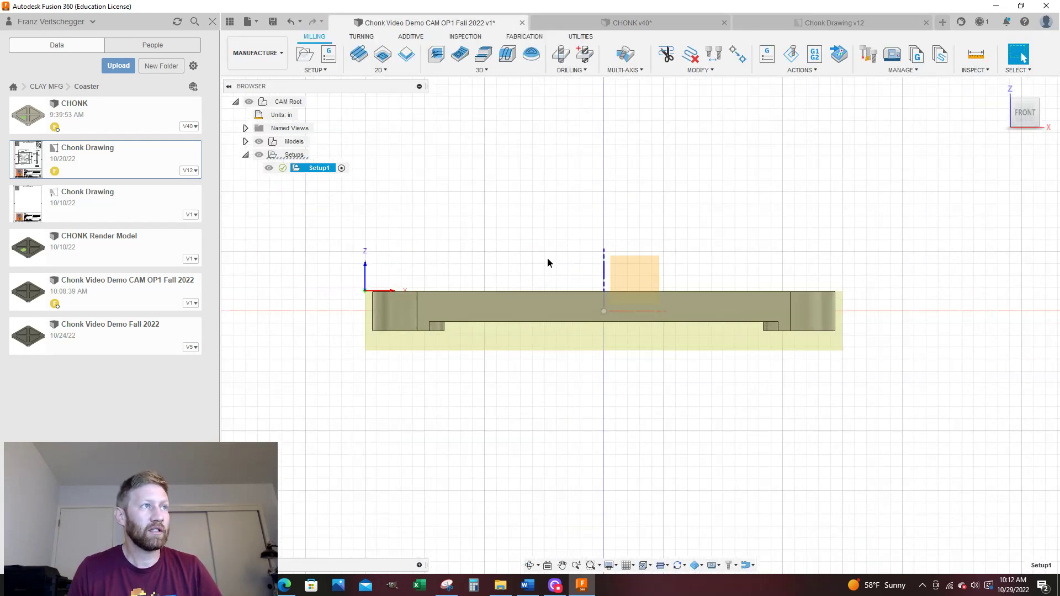
shift+middle_drag(548, 257, 548, 278)
right_click(319, 167)
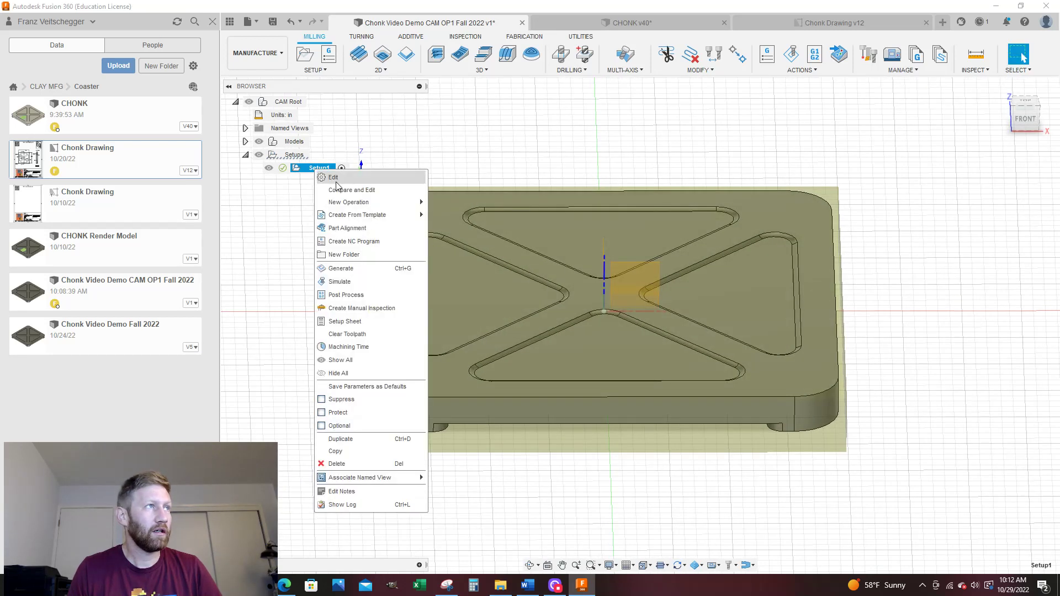
click(331, 175)
click(743, 123)
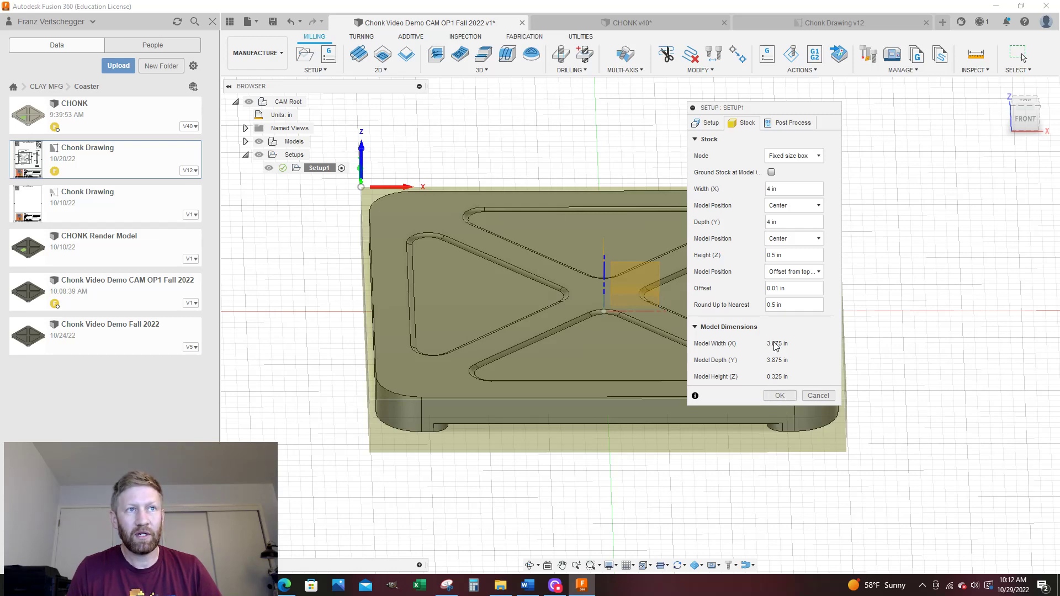
click(778, 396)
shift+middle_drag(776, 390, 773, 413)
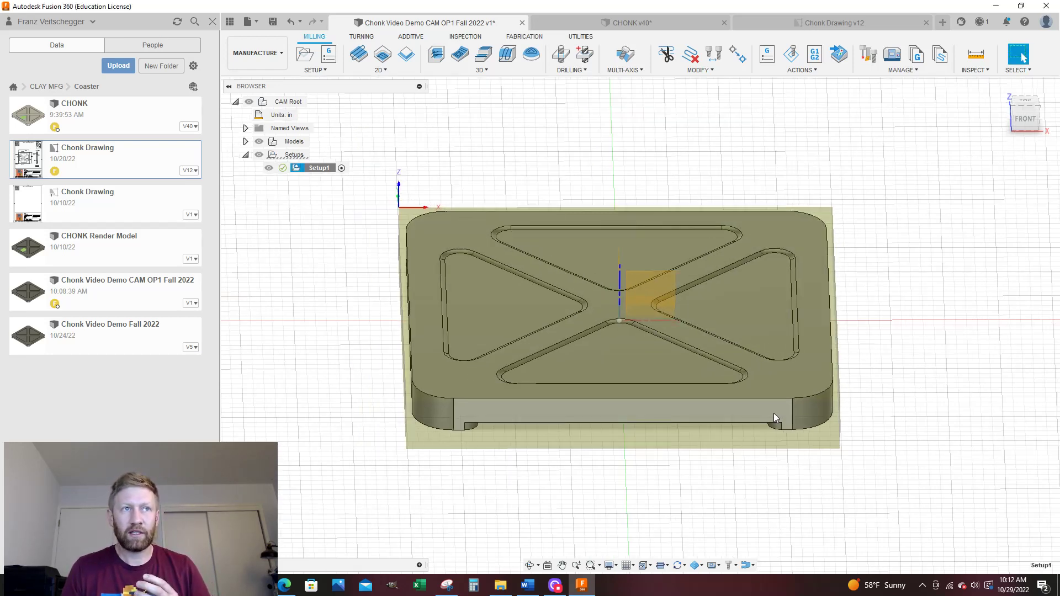
scroll(773, 413, down, 1)
scroll(733, 406, down, 1)
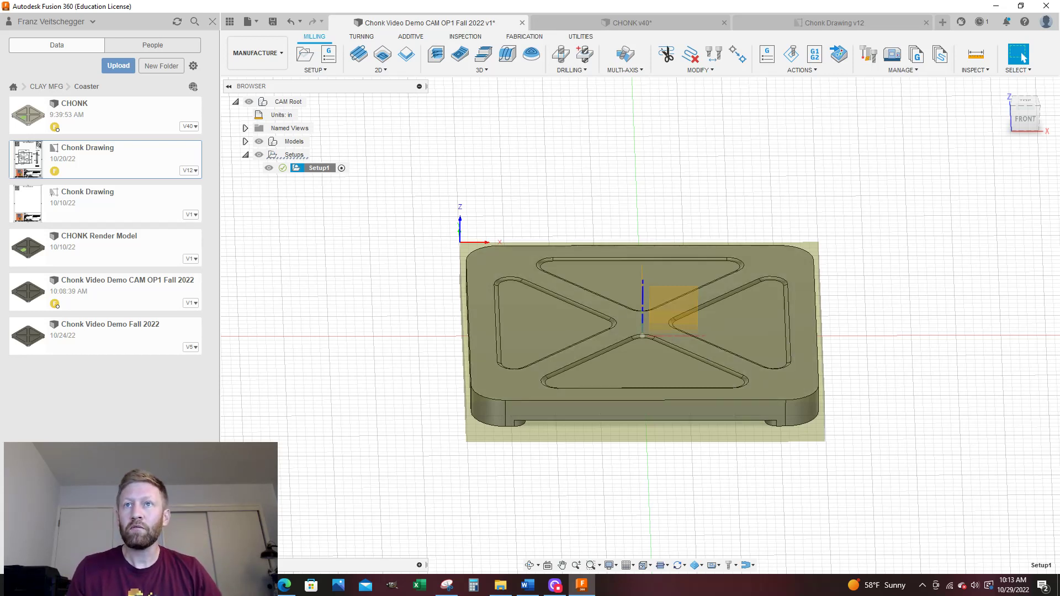
scroll(360, 323, down, 2)
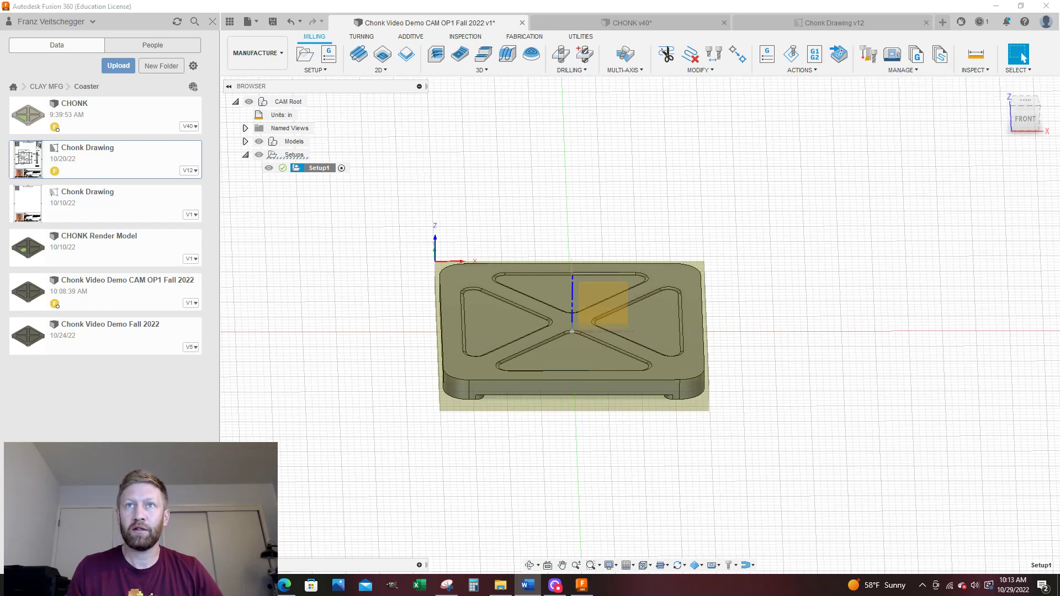
Step: Create a 2D Face operation using tool 1, the 2.48 in face mill, from the CLAY_Mini Mill_Aluminum library
click(388, 71)
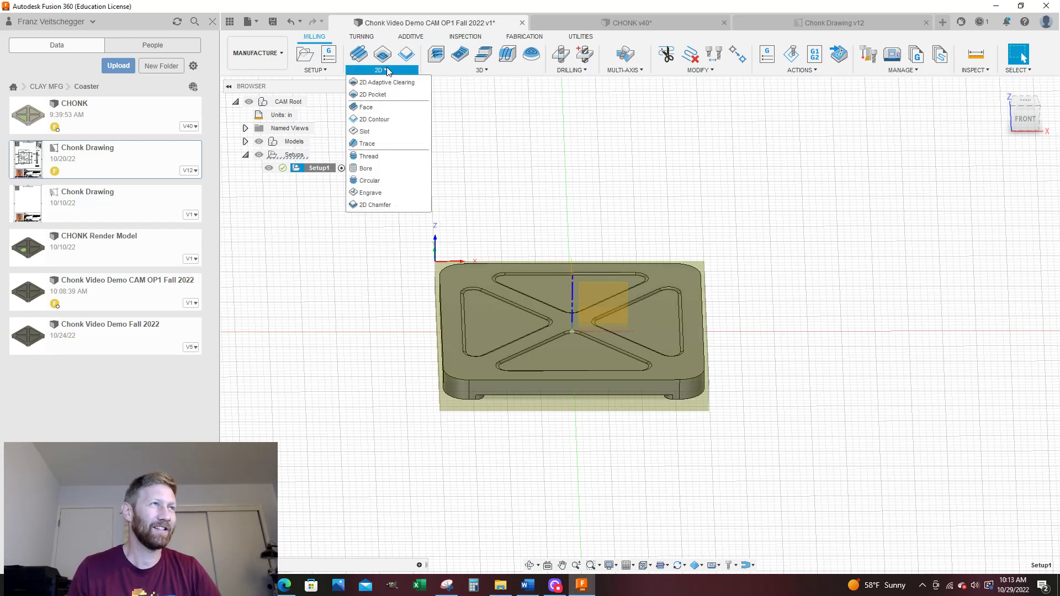
click(365, 107)
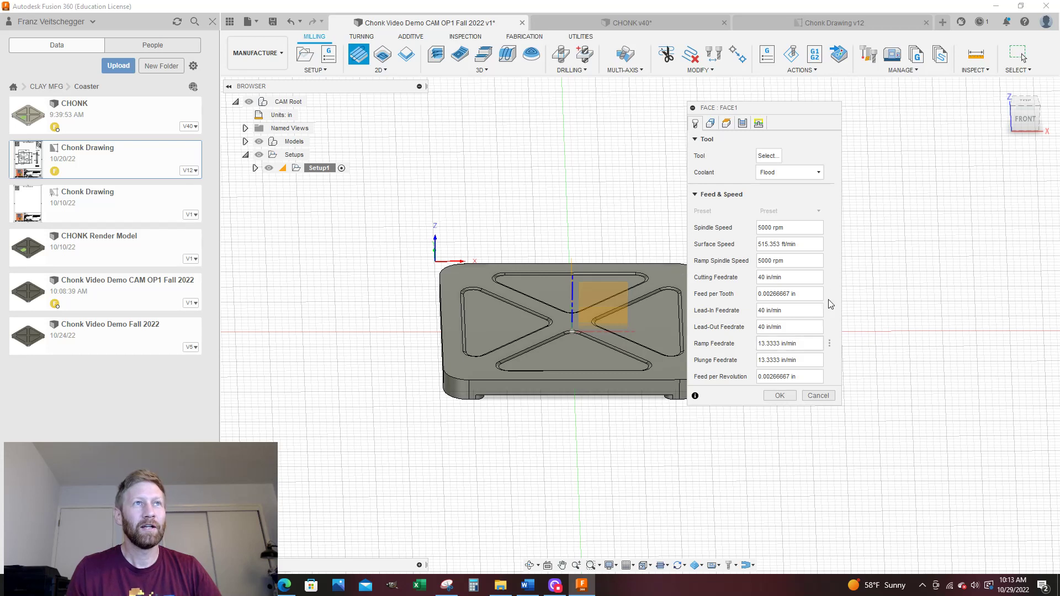
click(768, 156)
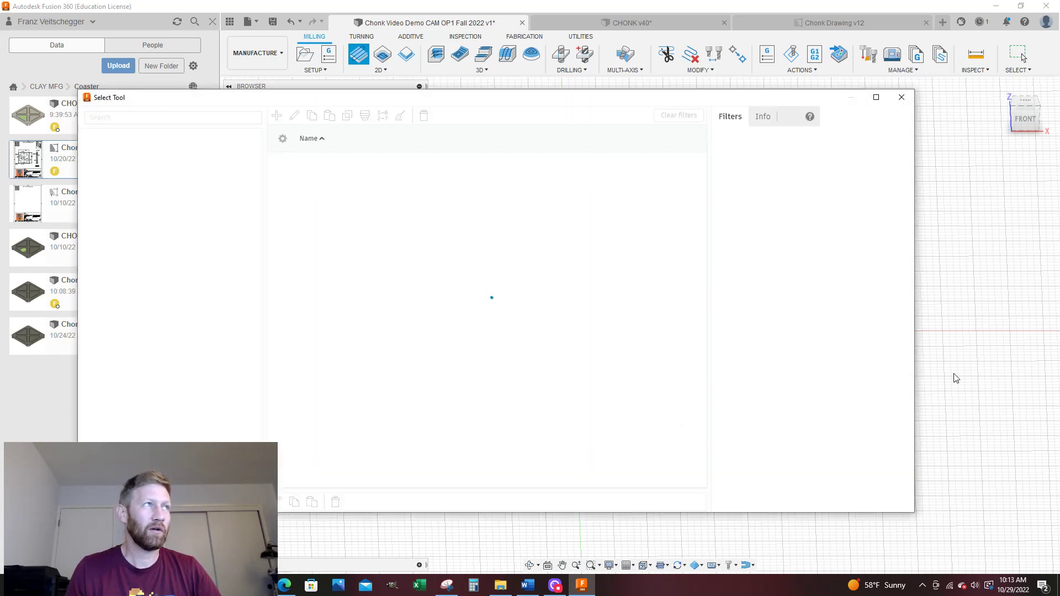
click(254, 268)
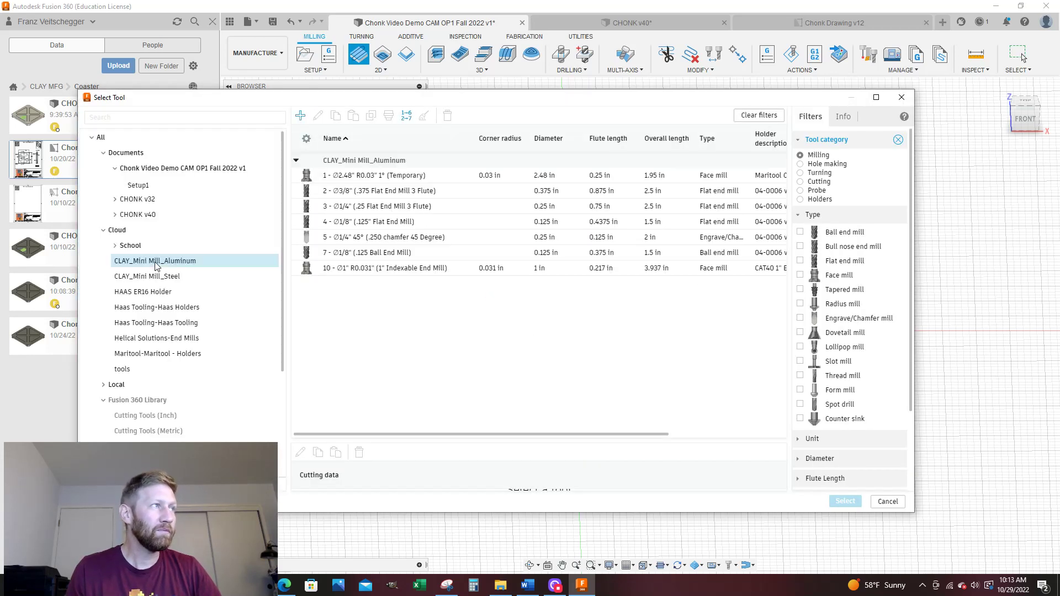
click(363, 181)
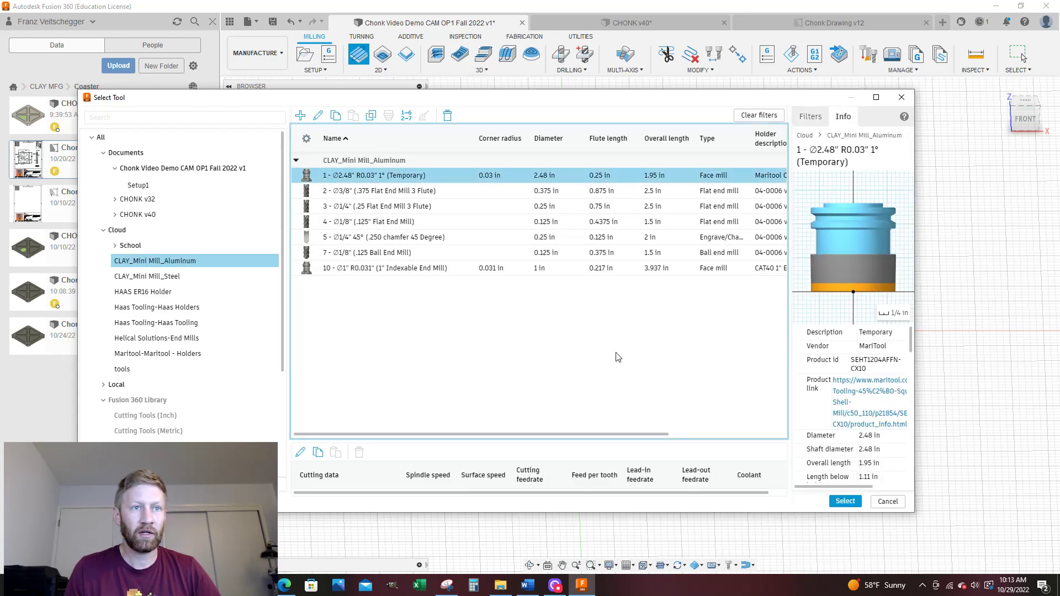
click(844, 501)
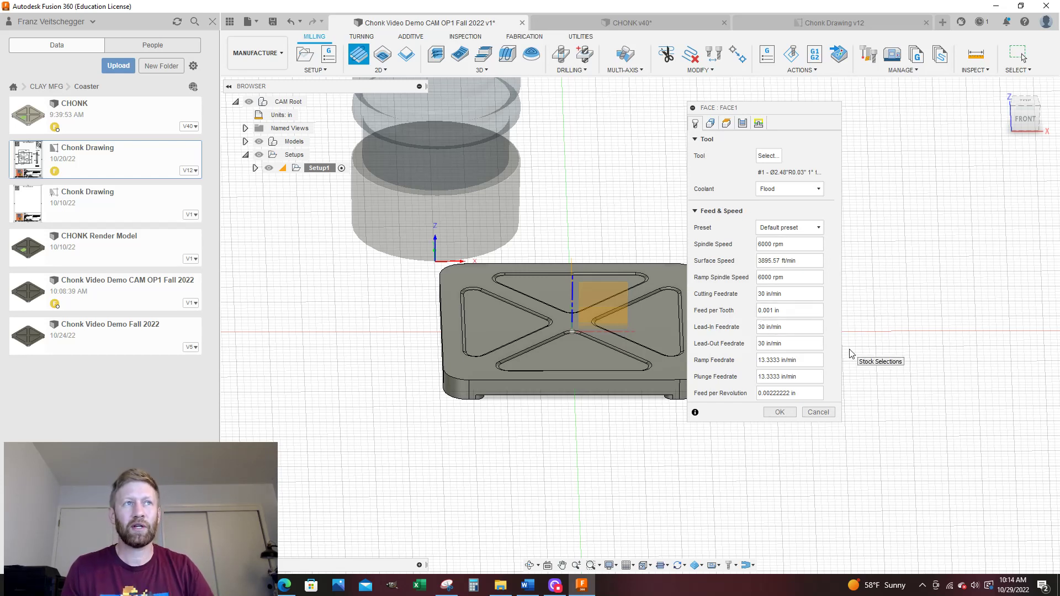
Step: Review the Face operation's feeds, stock contours, heights, passes and linking, and accept it with the default settings
drag(787, 110, 799, 105)
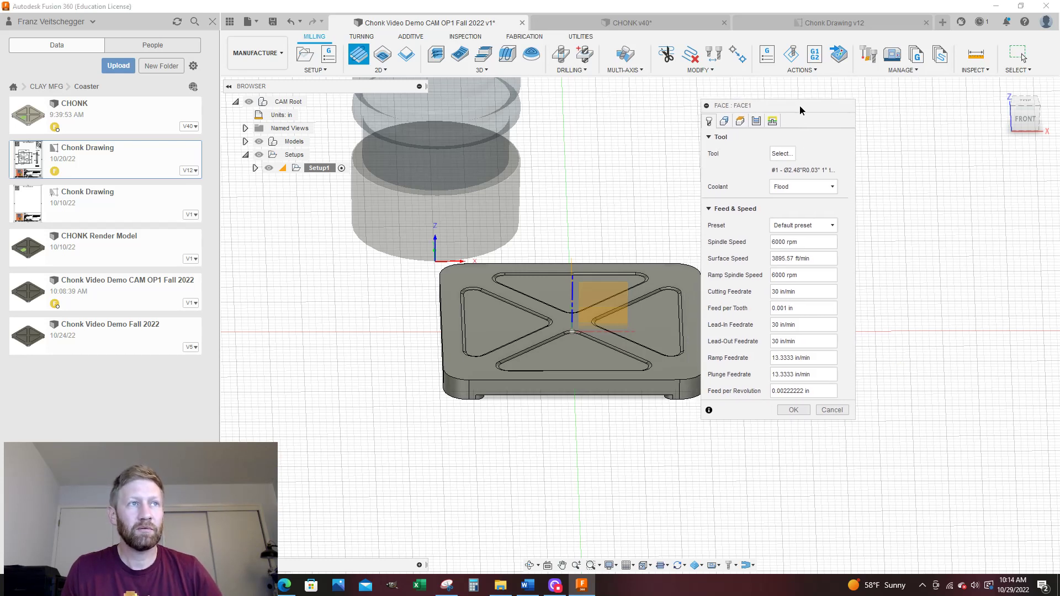
shift+middle_drag(552, 331, 521, 356)
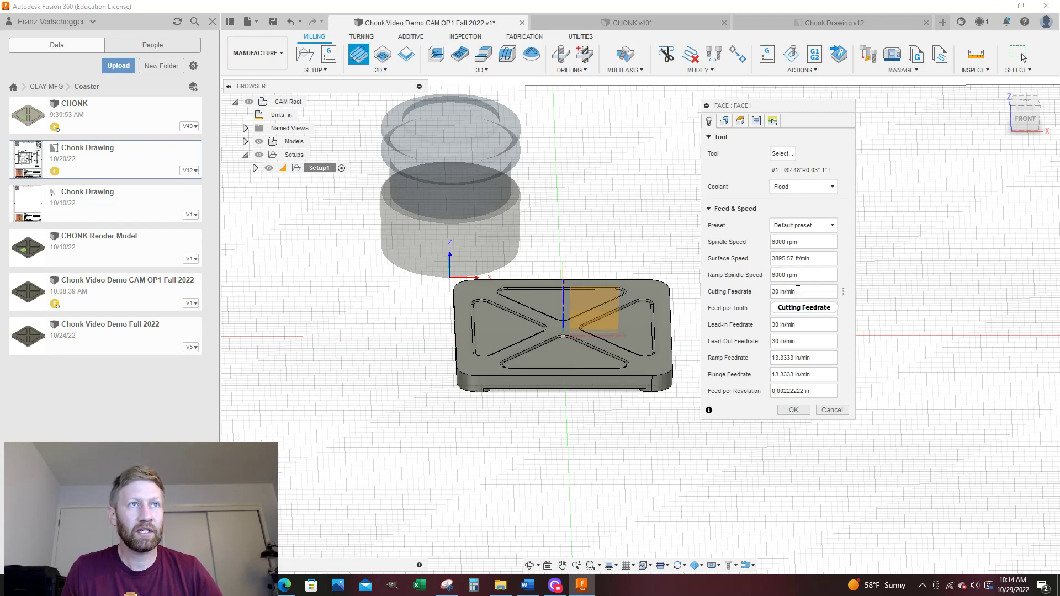
drag(772, 290, 771, 342)
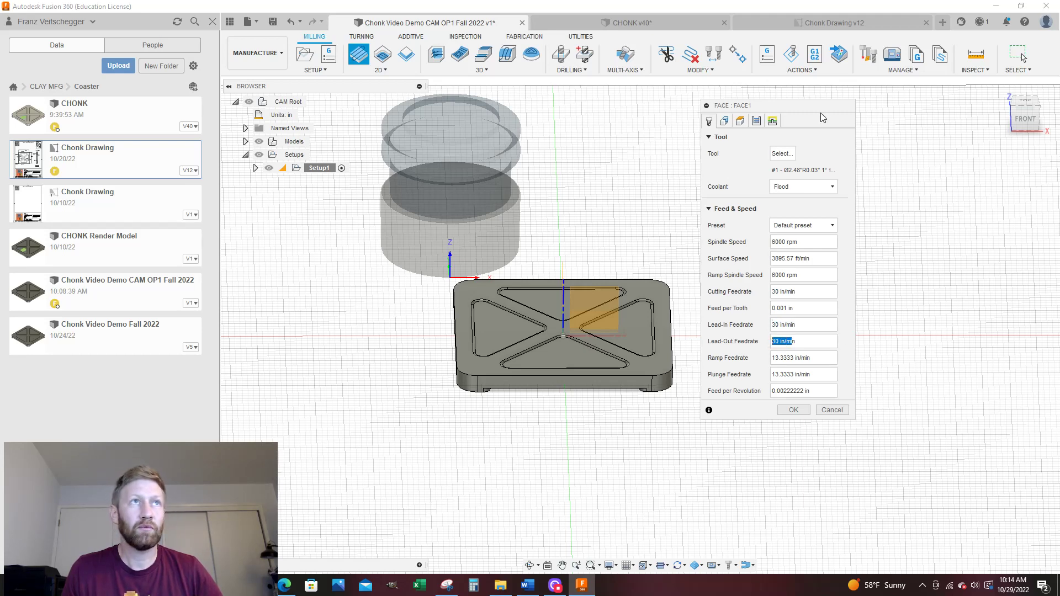
click(724, 121)
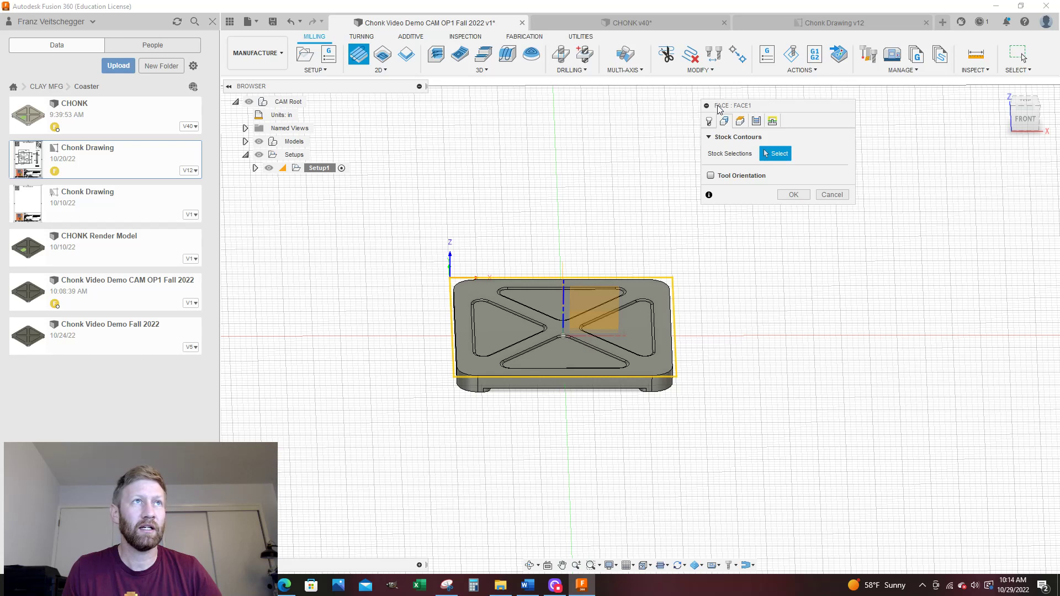
click(740, 121)
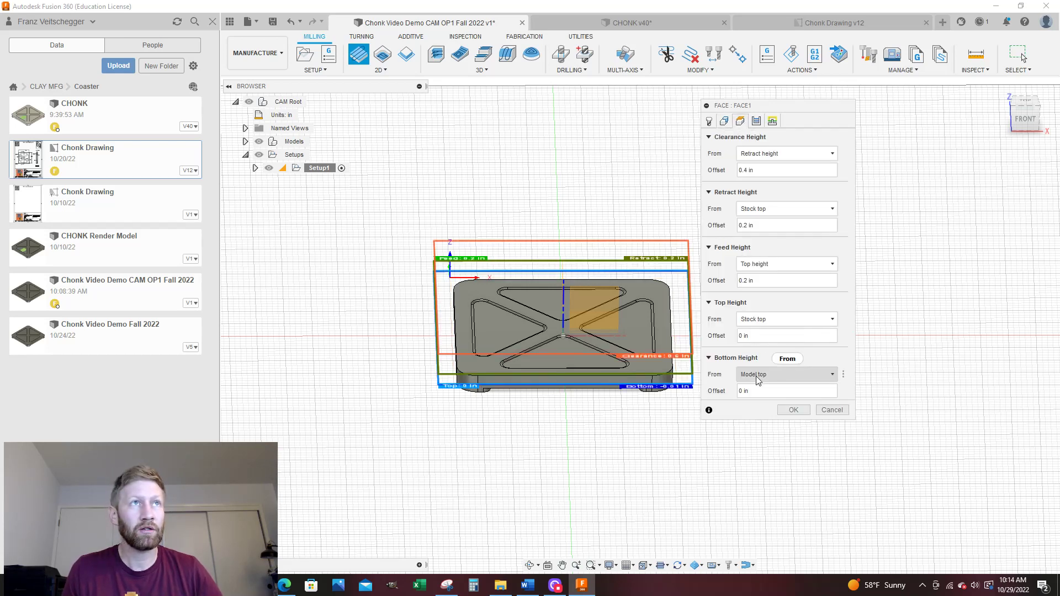
click(756, 121)
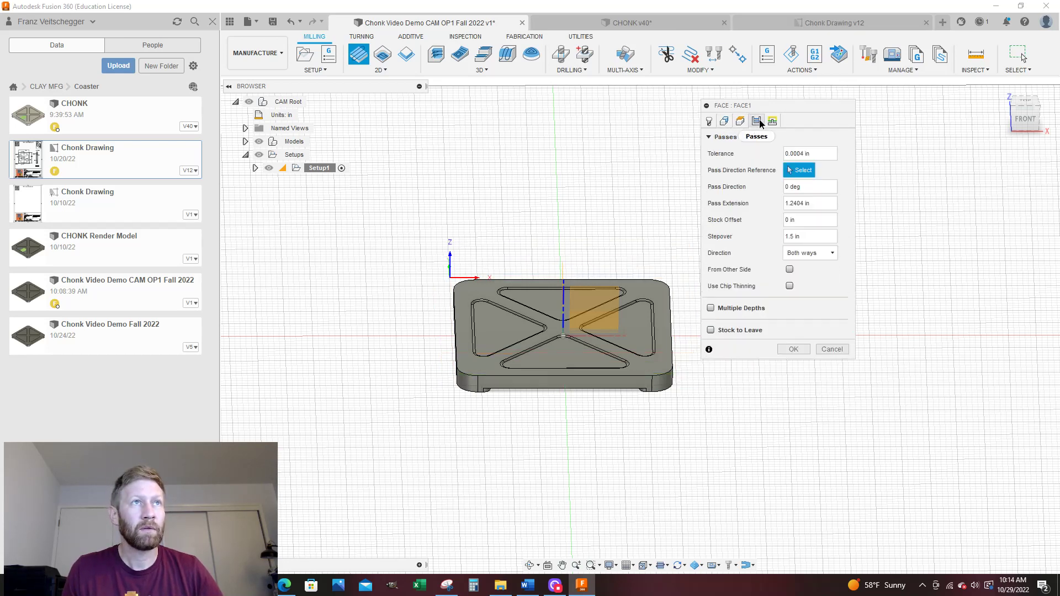
click(820, 203)
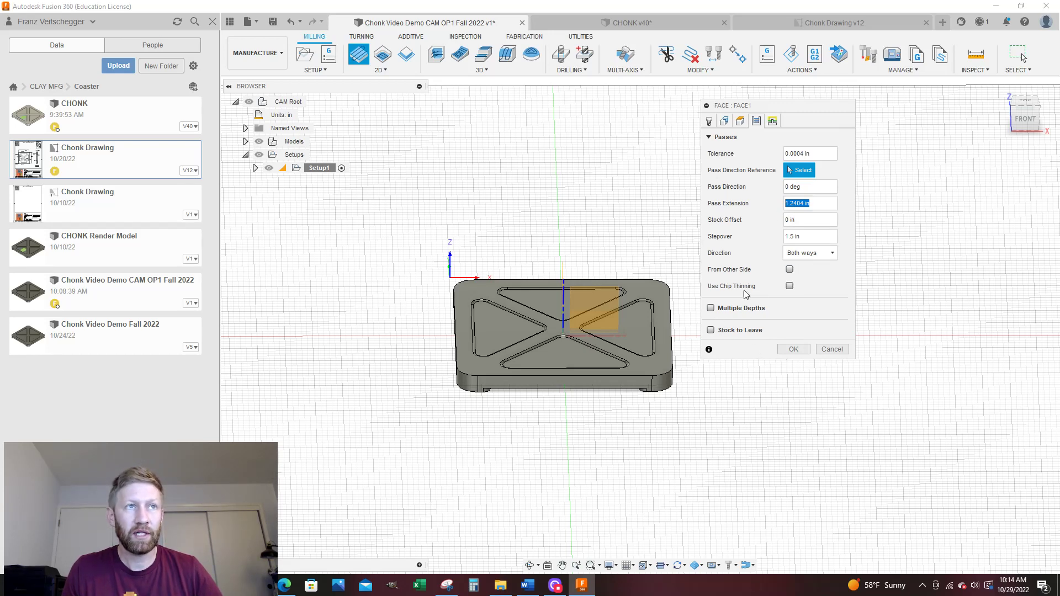
click(773, 121)
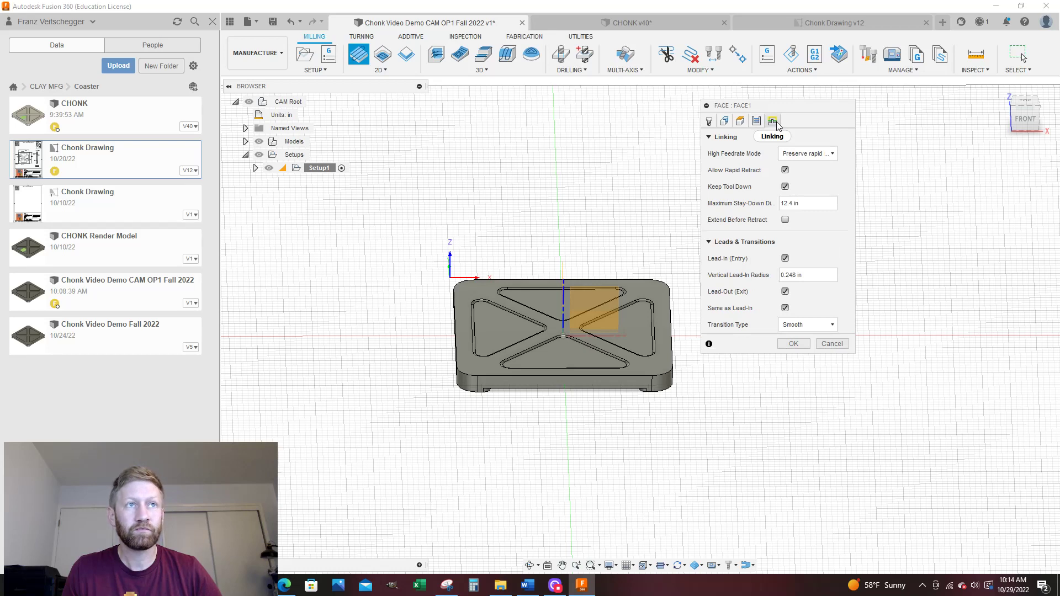
click(793, 343)
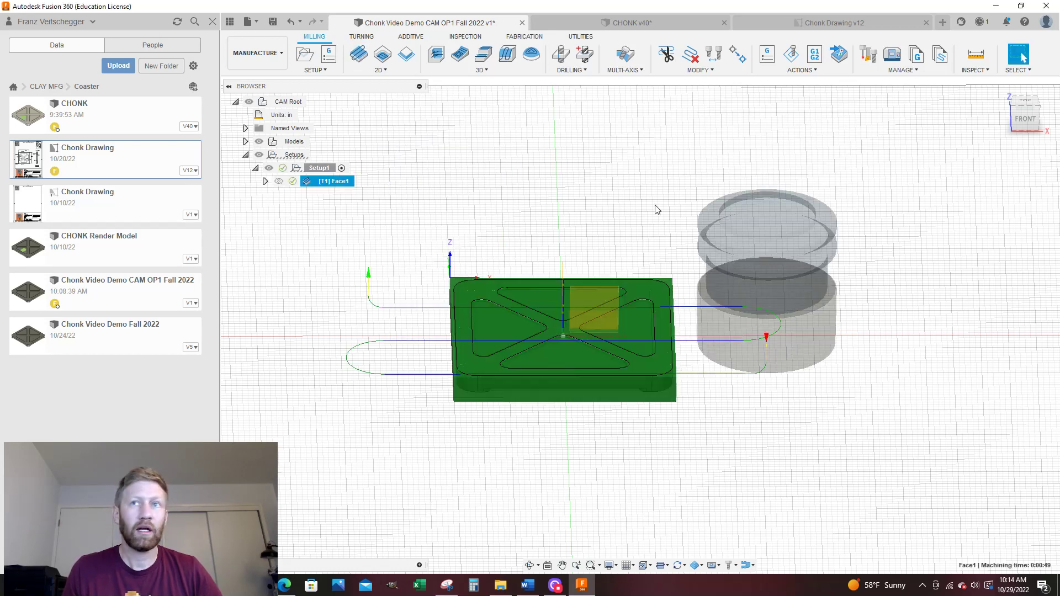
Step: Examine the facing toolpath, check Face1's pass settings in the CHONK v40 design, and return to the Chonk Video Demo CAM OP1 design
shift+middle_drag(678, 205, 920, 294)
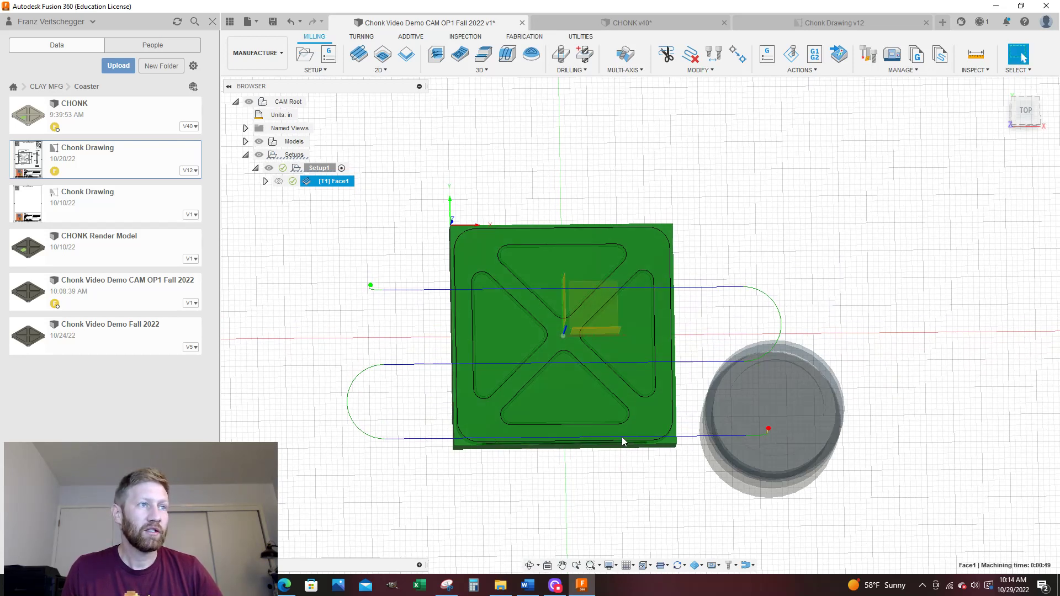
click(653, 26)
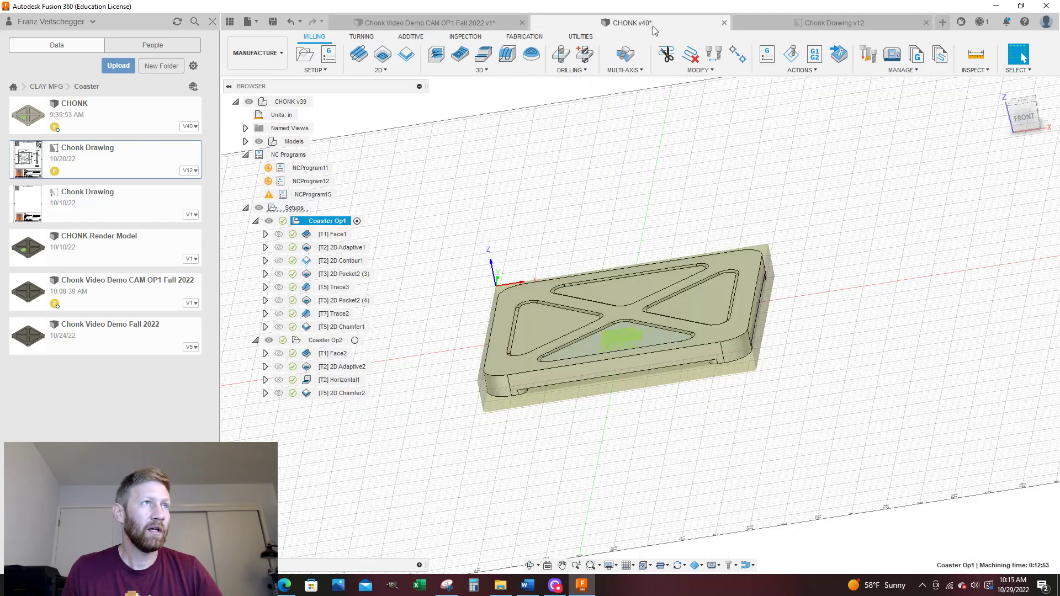
click(327, 234)
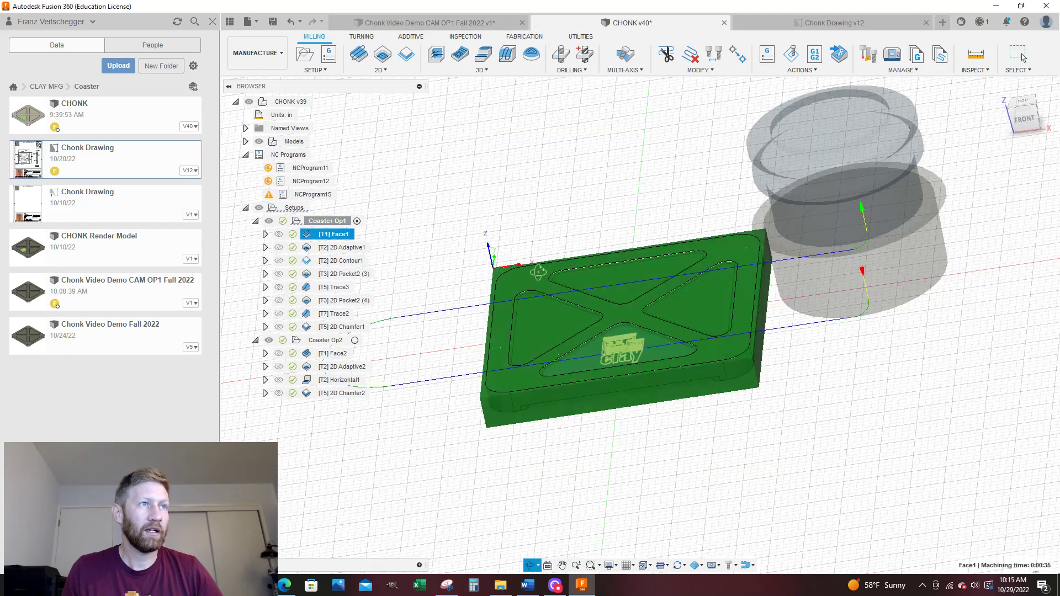
right_click(343, 236)
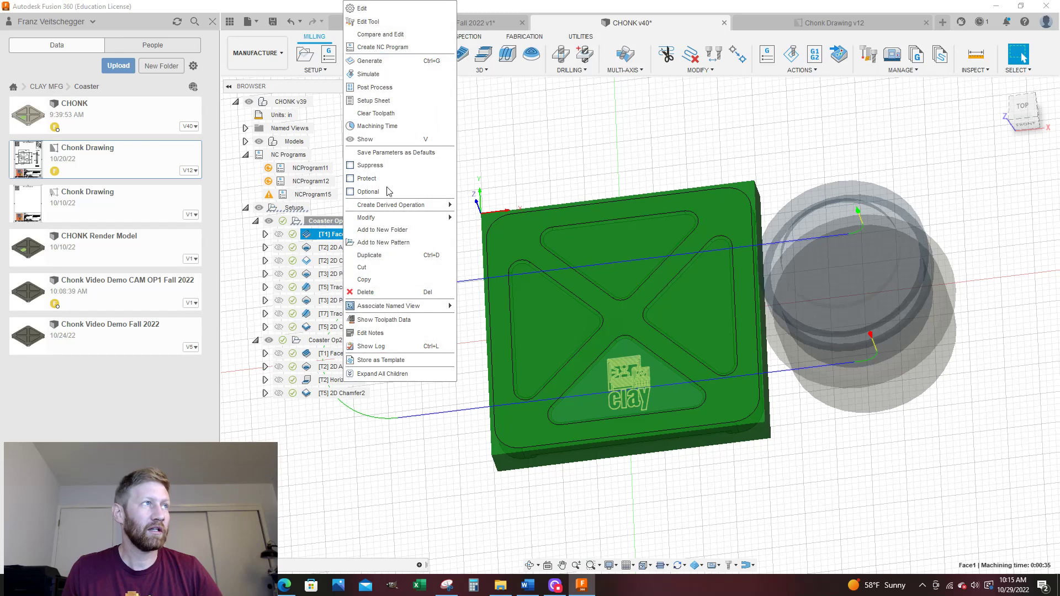
click(397, 10)
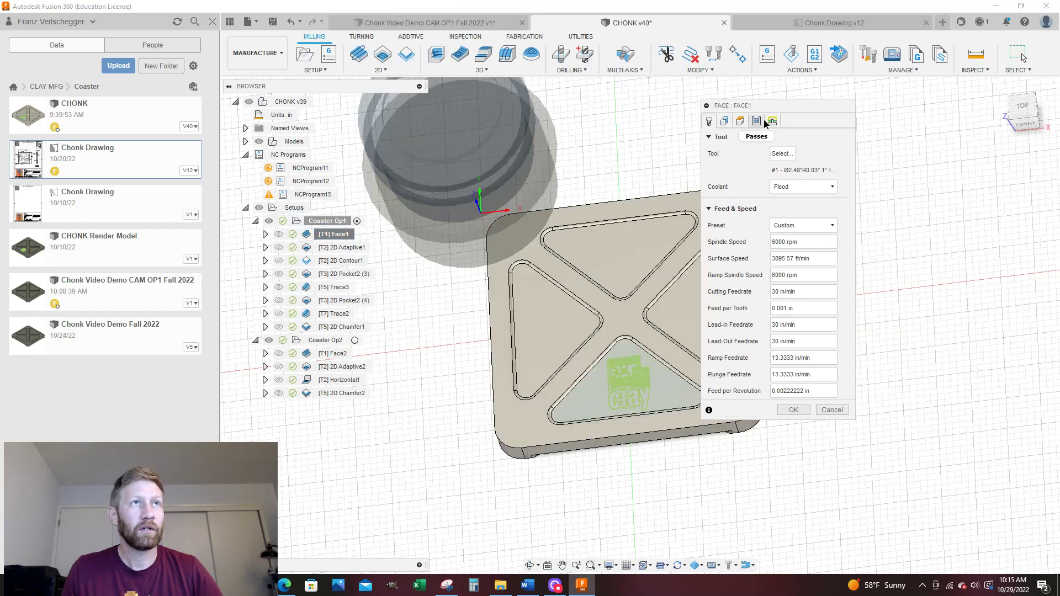
click(755, 121)
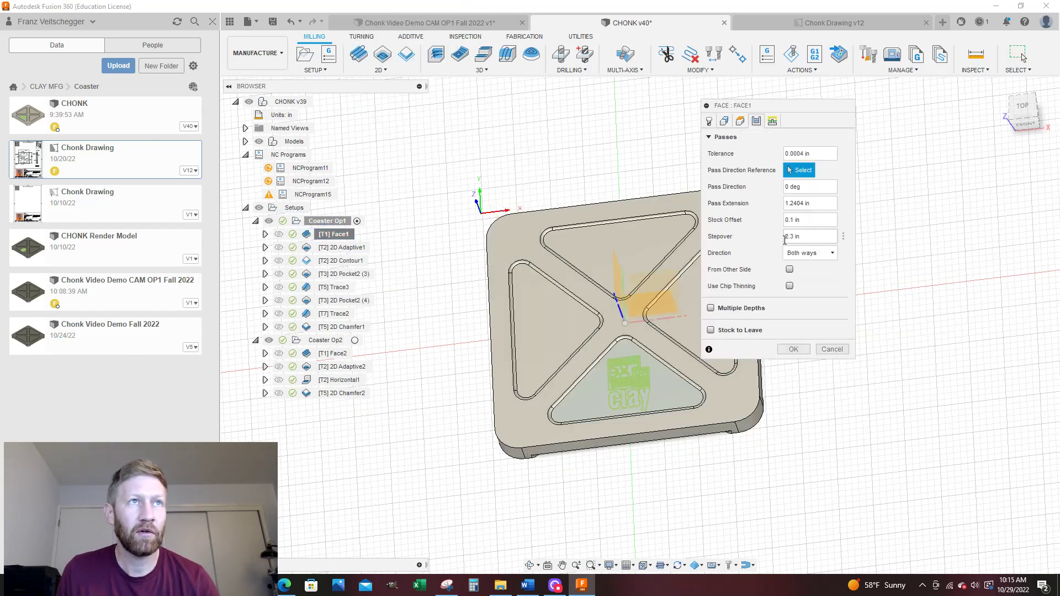
click(831, 349)
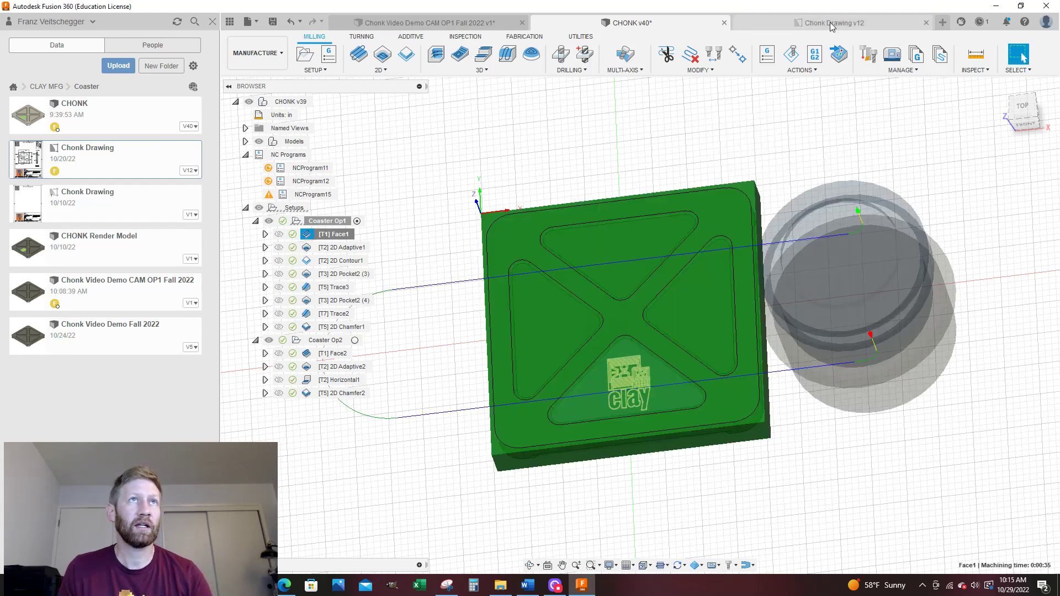
click(834, 22)
click(425, 22)
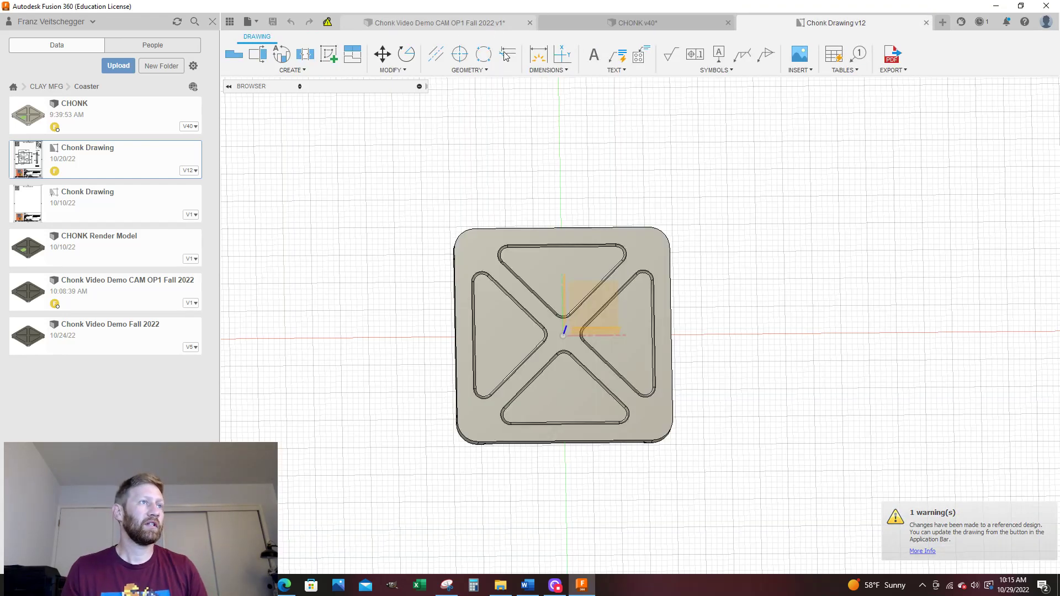
Step: Edit the Face1 operation to set its stepover to 2.3 in and regenerate the toolpath
click(325, 182)
right_click(325, 186)
click(346, 198)
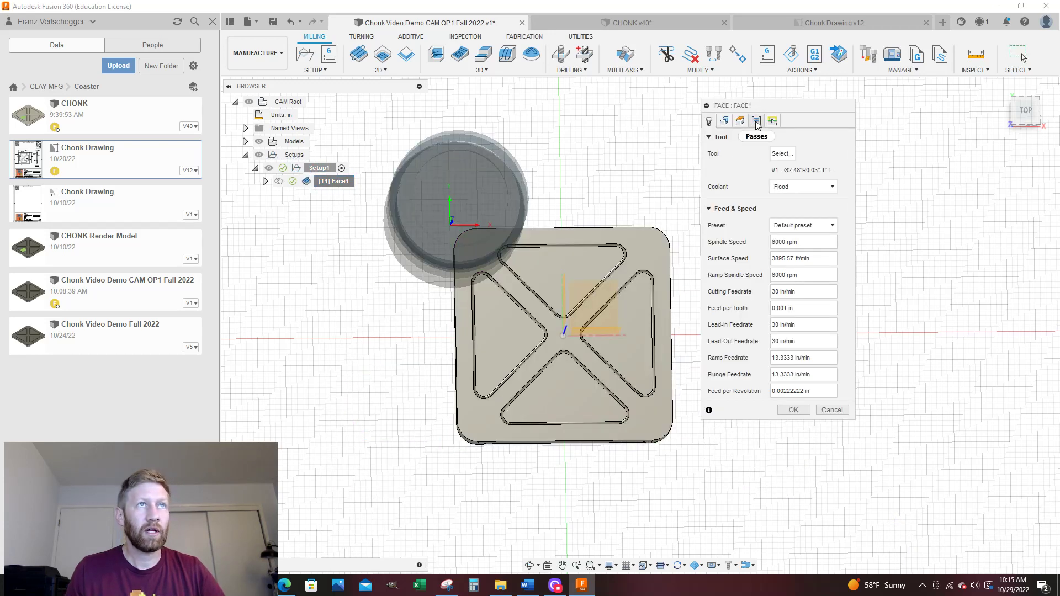
click(756, 121)
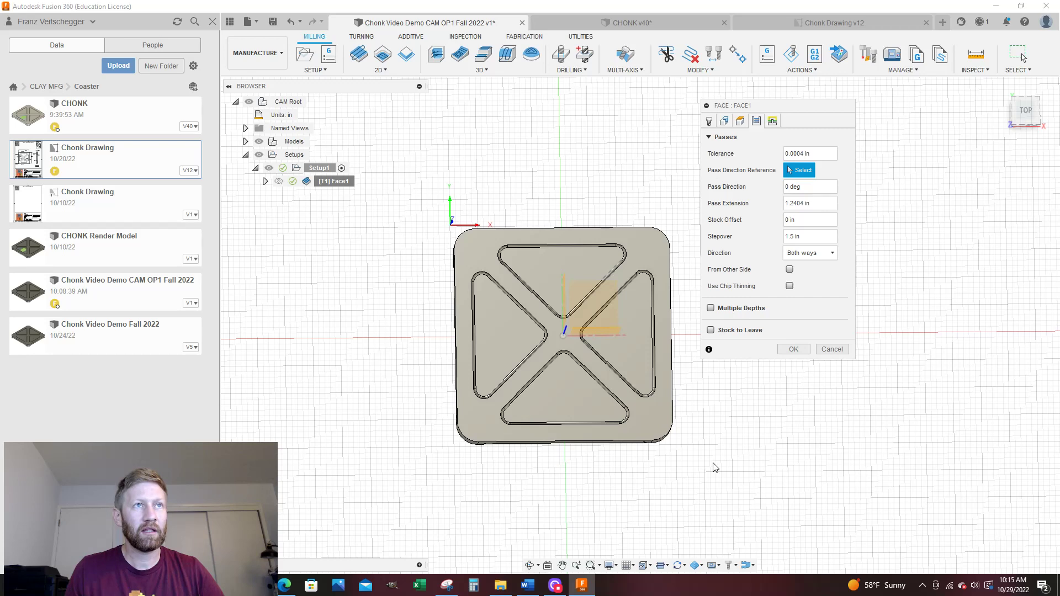
click(809, 236)
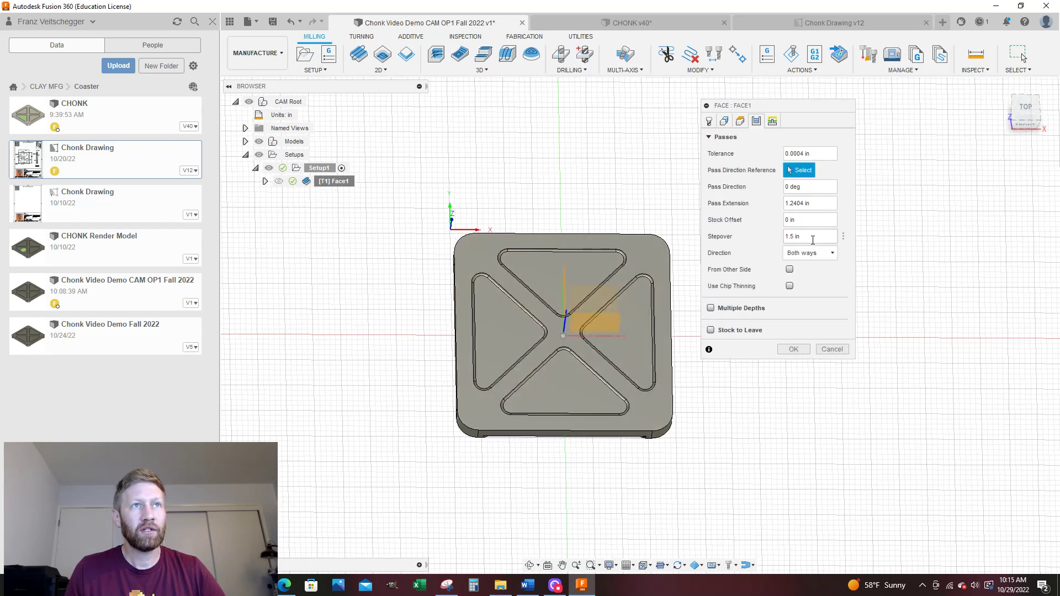
text(2.3)
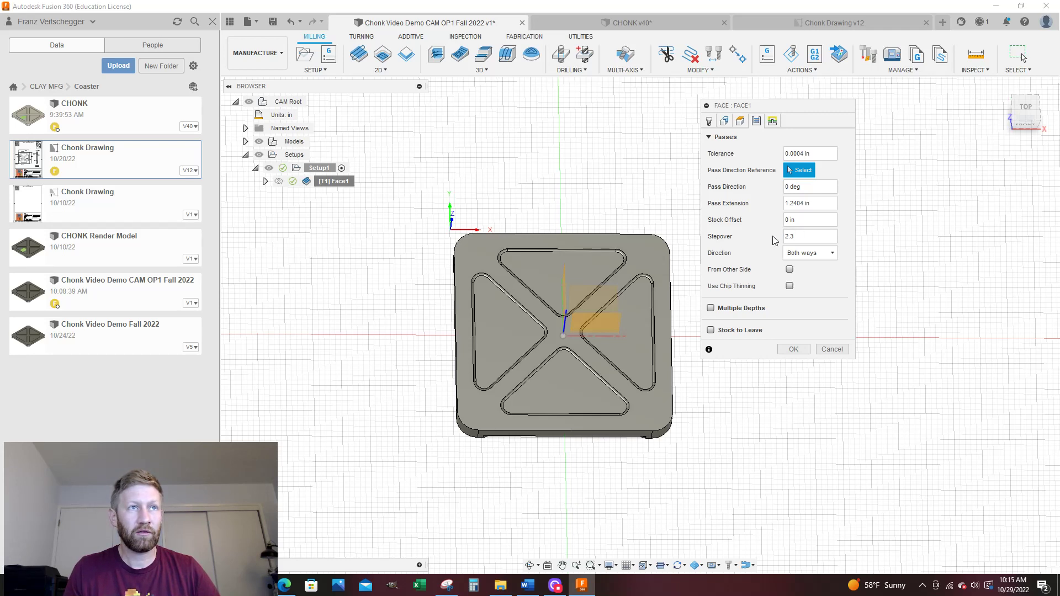
click(793, 349)
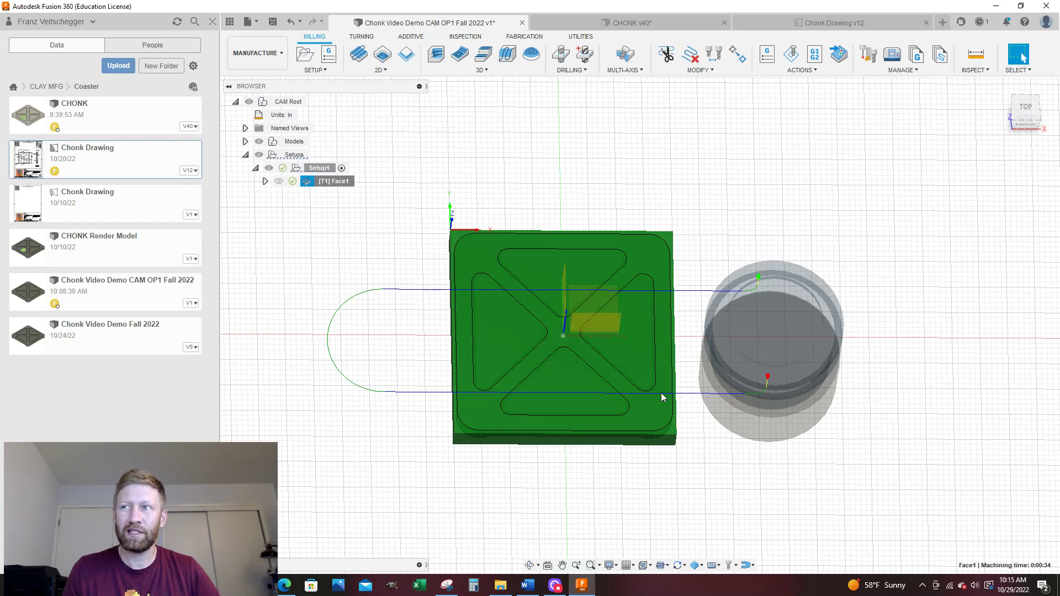
Step: Inspect the regenerated Face1 toolpath and the face mill's coverage of the stock from above
shift+middle_drag(646, 429, 644, 407)
key(Escape)
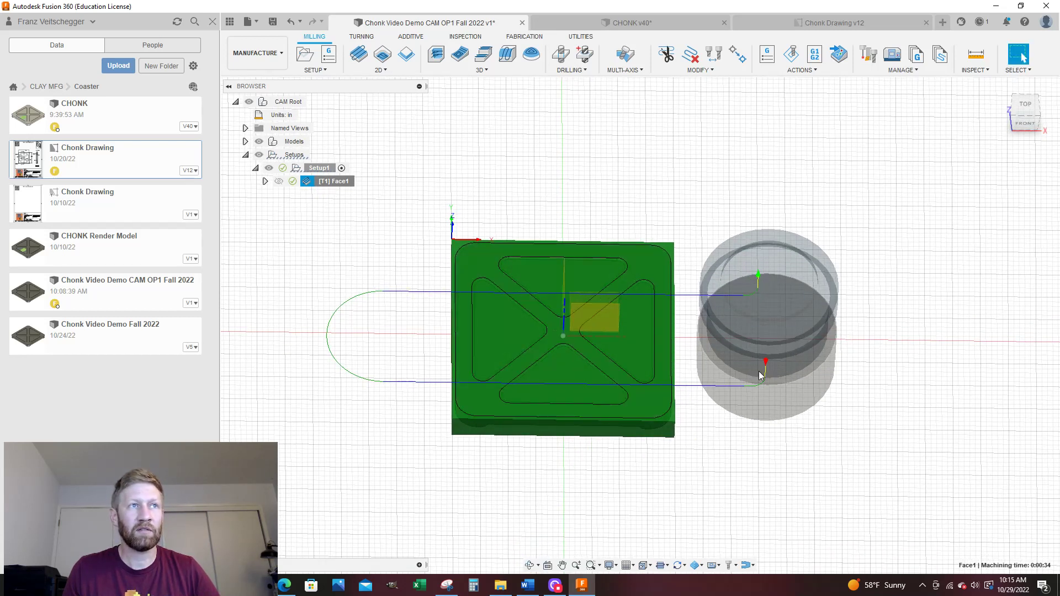
shift+middle_drag(799, 271, 800, 295)
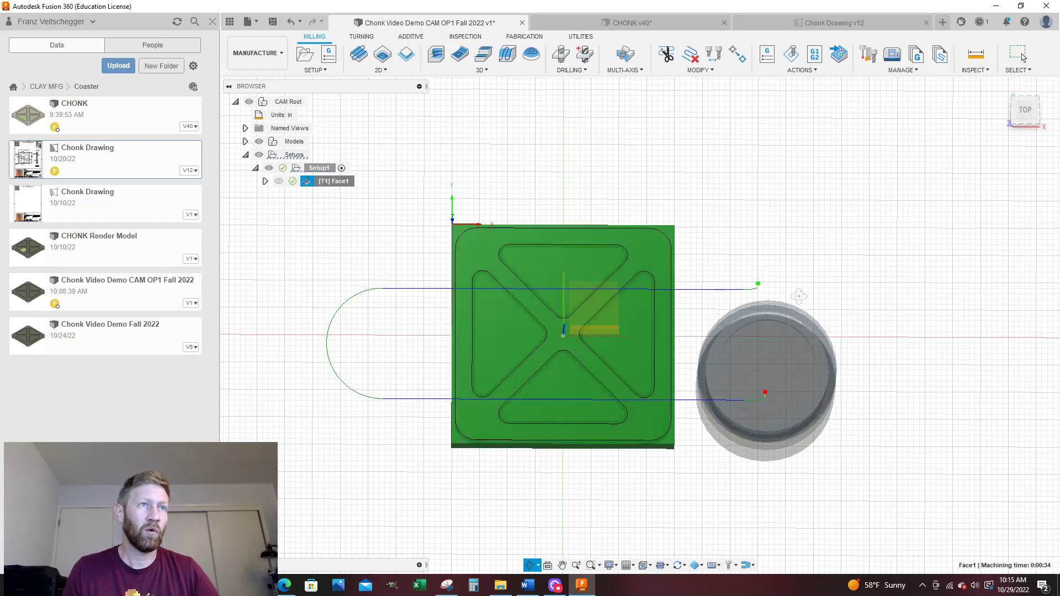
key(Escape)
scroll(774, 274, down, 1)
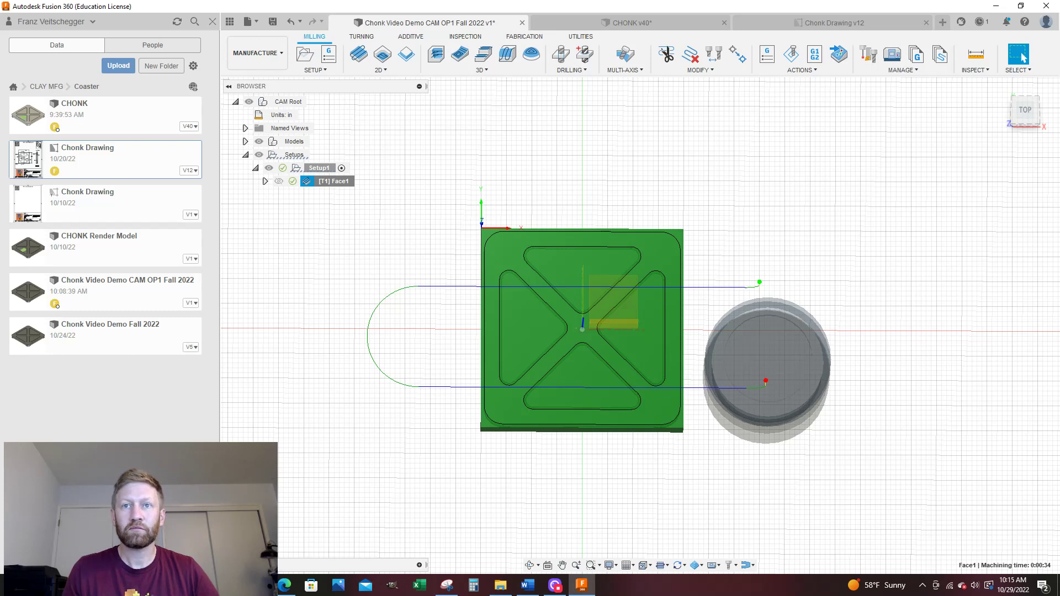
scroll(937, 296, down, 1)
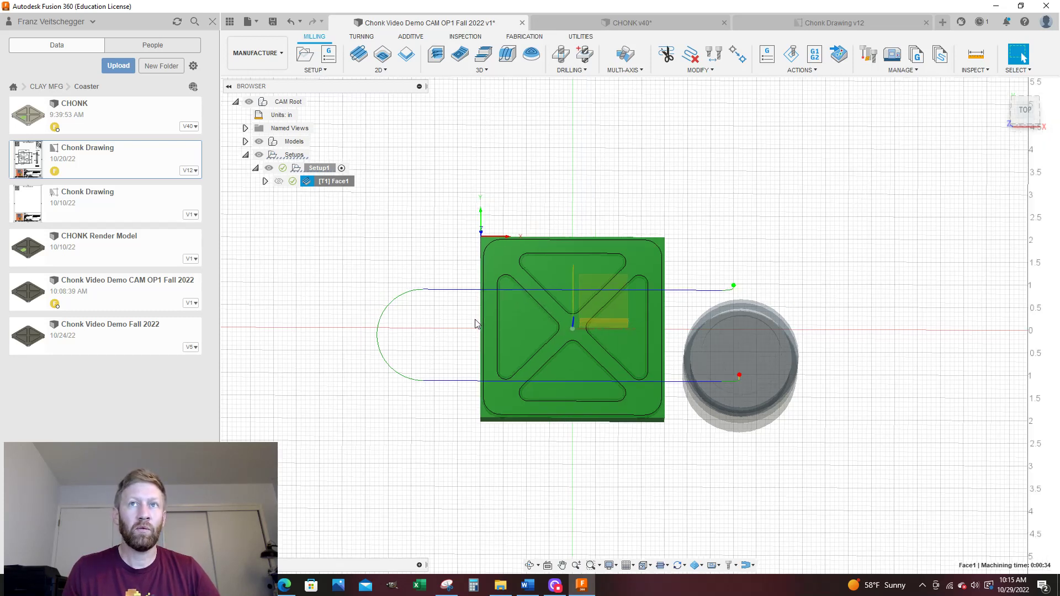
scroll(531, 240, up, 2)
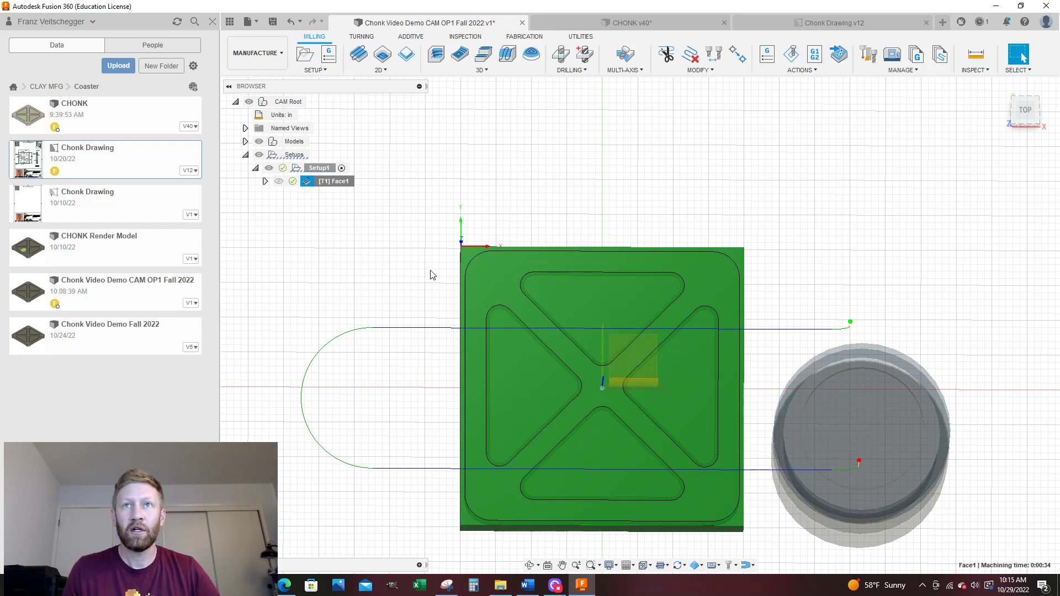
Step: Start a 2D Adaptive Clearing operation with tool 2, the 3/8" 3-flute flat end mill from the CLAY_Mini Mill_Aluminum library
click(380, 70)
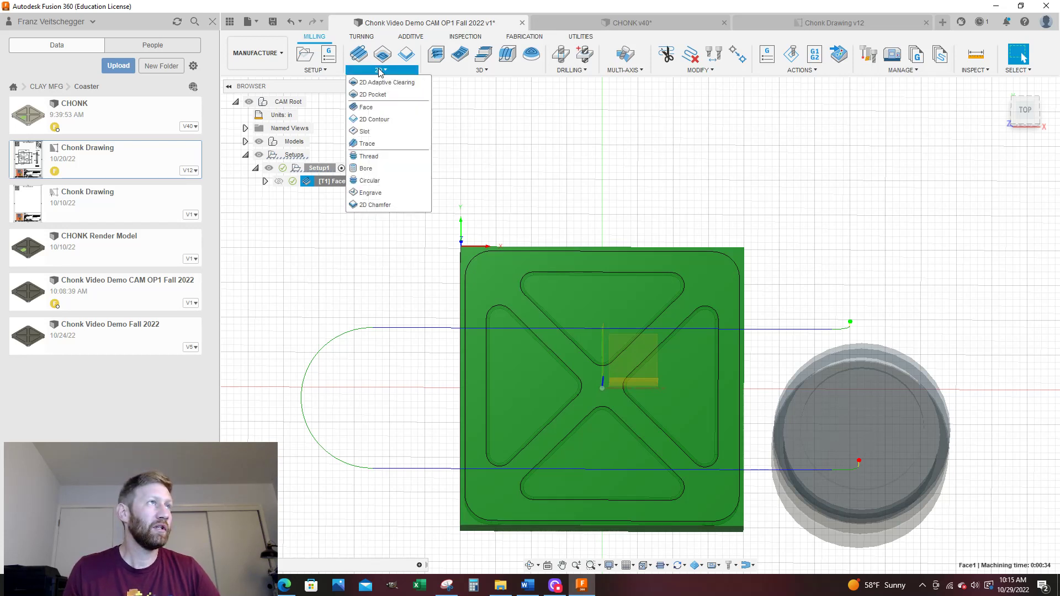
click(379, 83)
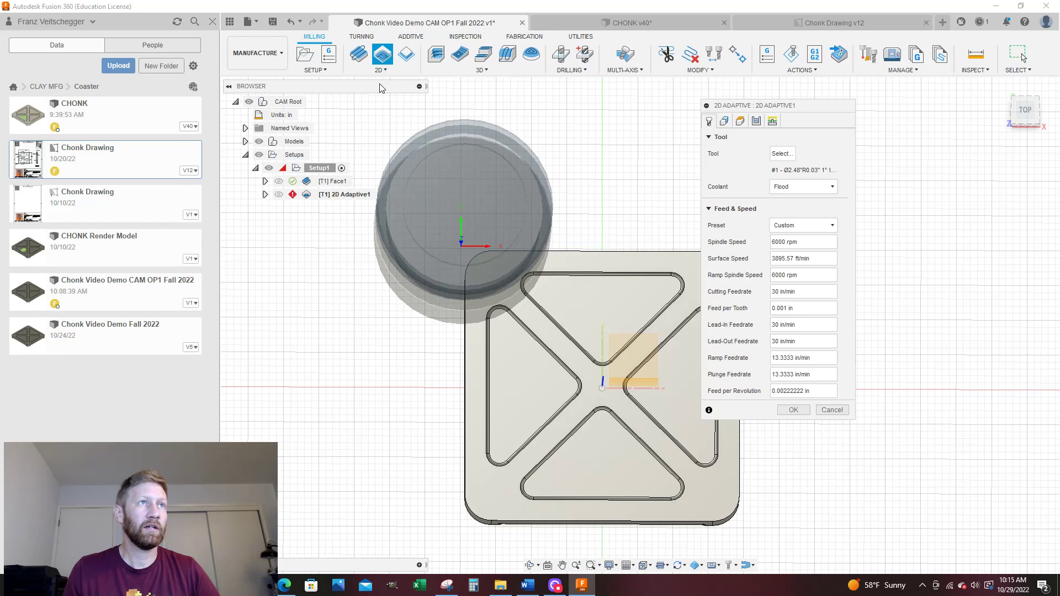
click(781, 153)
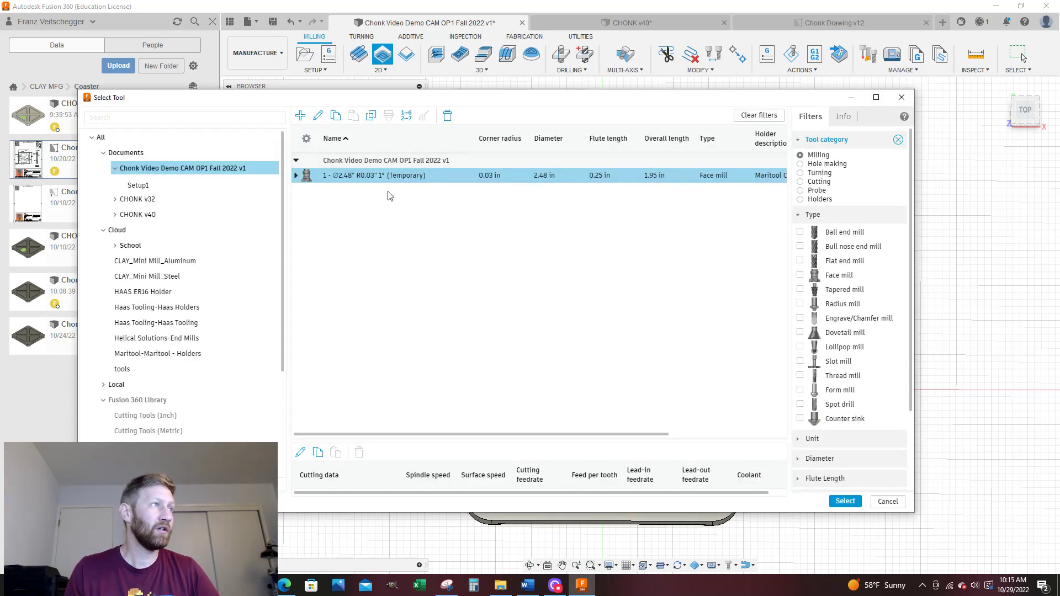
click(198, 261)
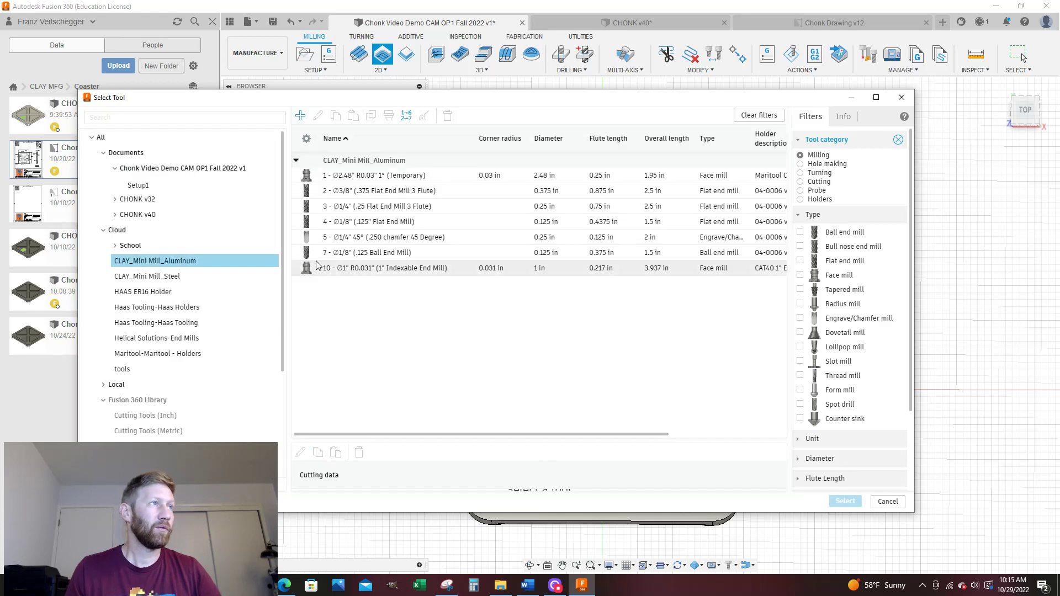
click(364, 190)
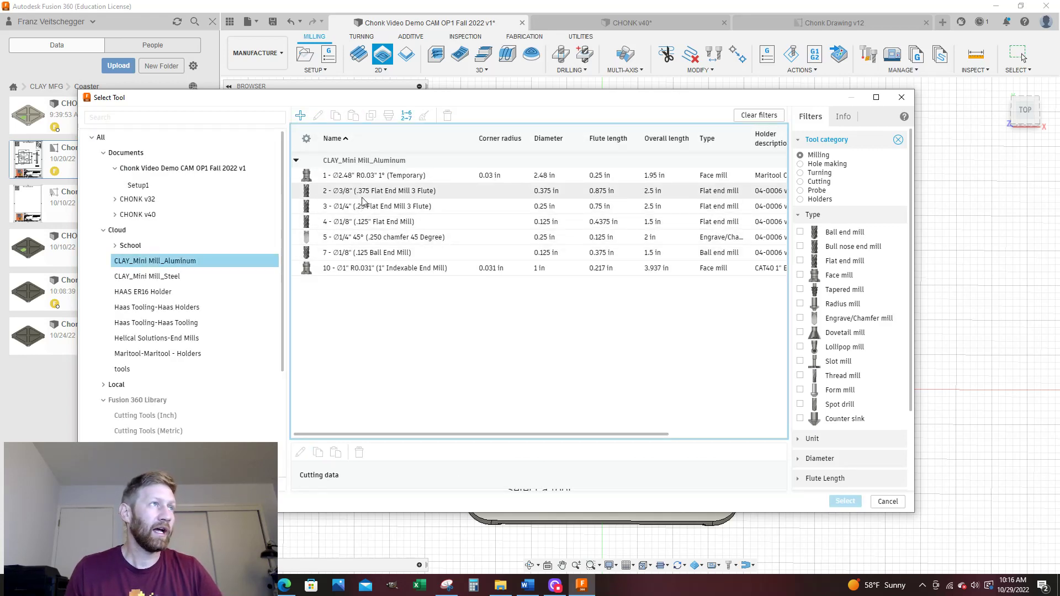
click(844, 501)
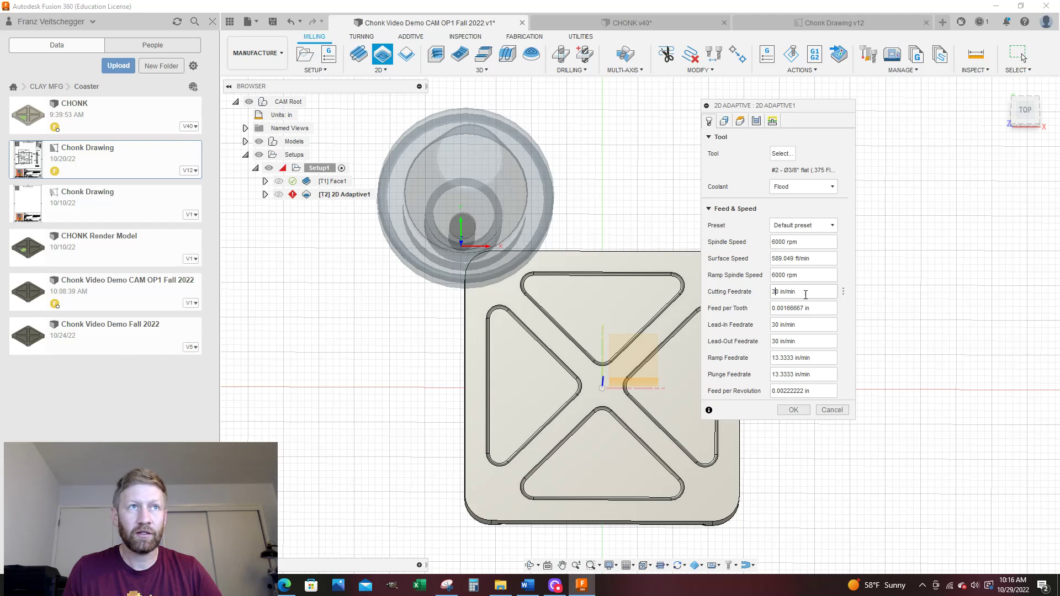
Step: Set the 2D adaptive operation's cutting feedrate to 50 in/min and check the lead-in and lead-out feedrates
key(BackSpace)
text(5)
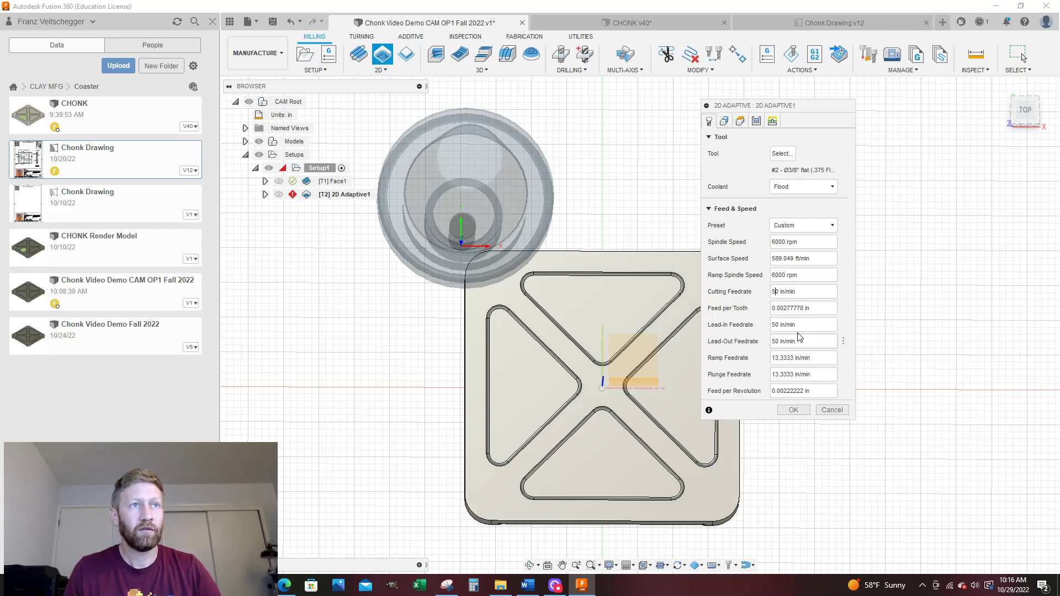
drag(785, 327, 767, 346)
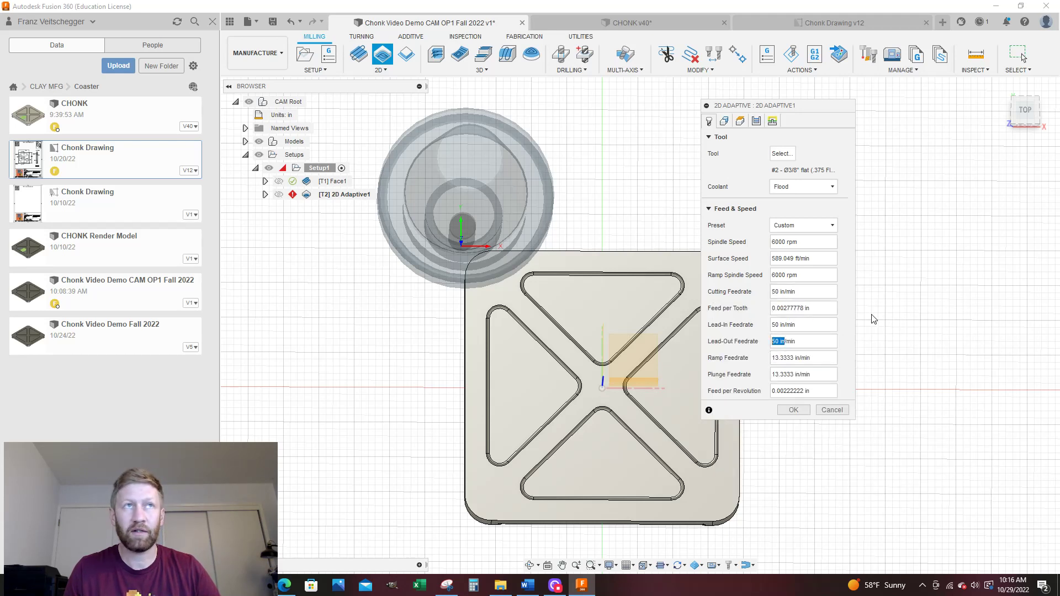
Step: Select the coaster's outer top edge as the pocket chain, with the machining side on the outside of the part
click(729, 122)
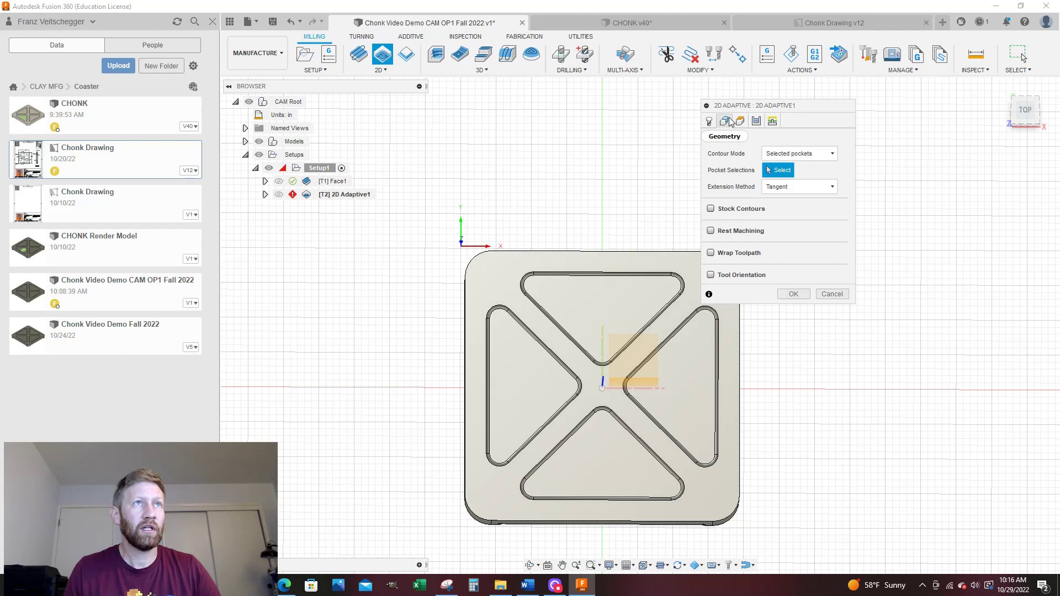
shift+middle_drag(640, 186, 579, 194)
scroll(541, 187, down, 3)
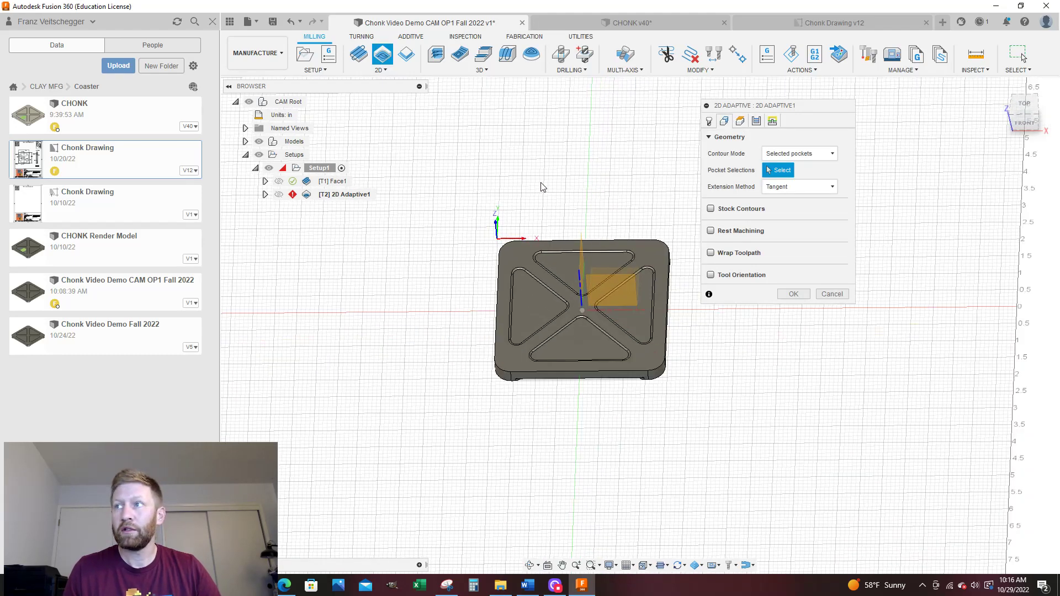
scroll(585, 250, up, 3)
click(591, 229)
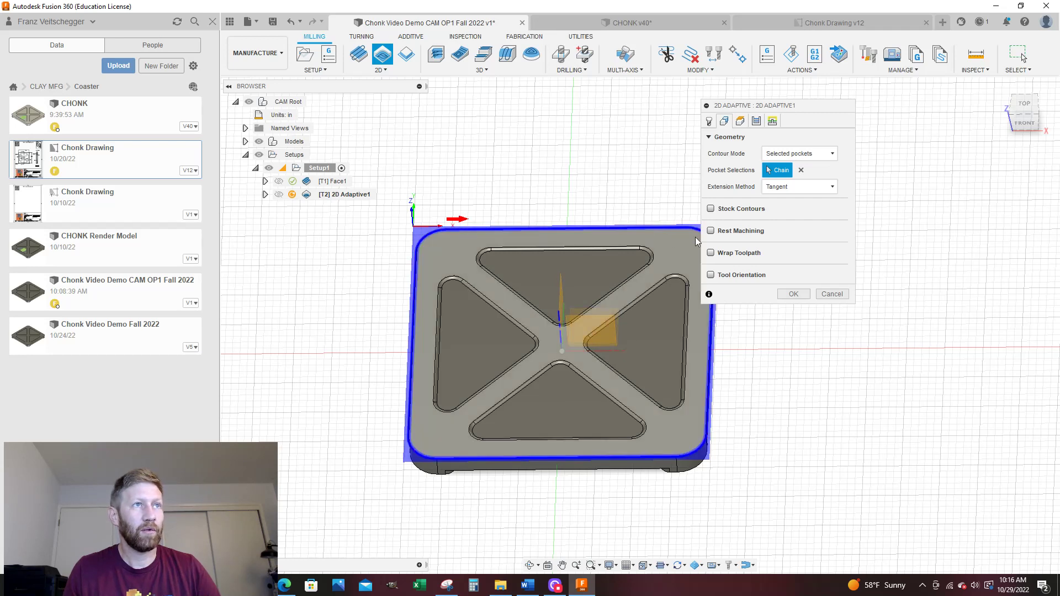
click(464, 223)
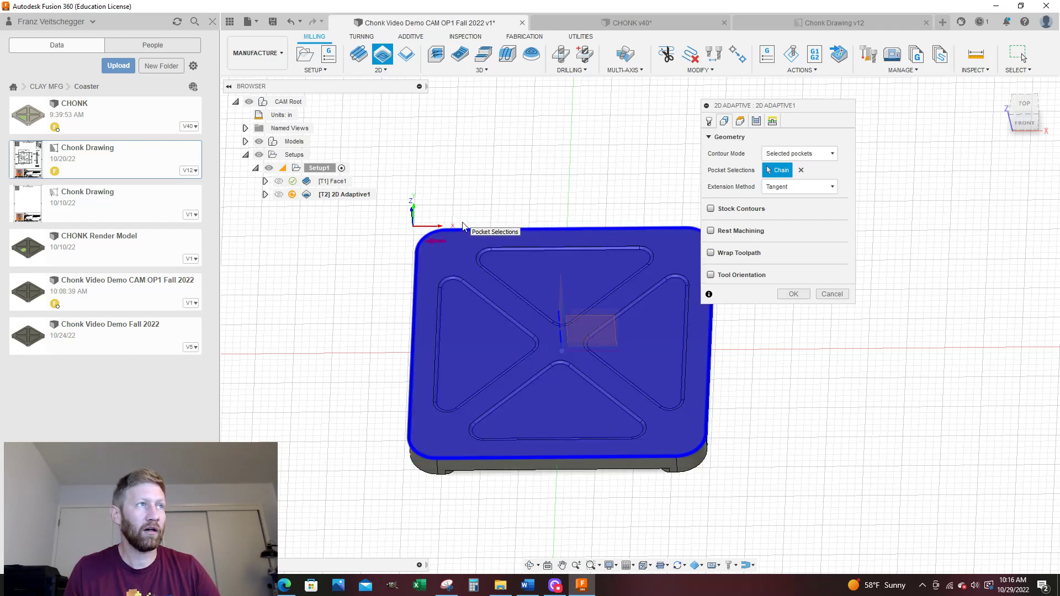
click(430, 243)
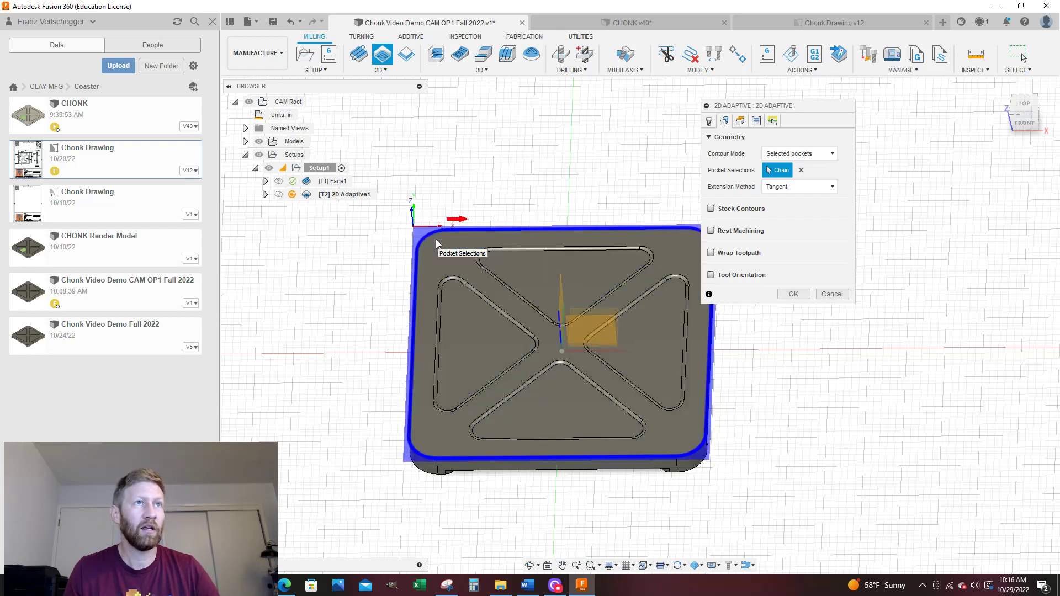
Step: Set the adaptive operation's bottom height to Model bottom with an offset of -.01 in
click(740, 121)
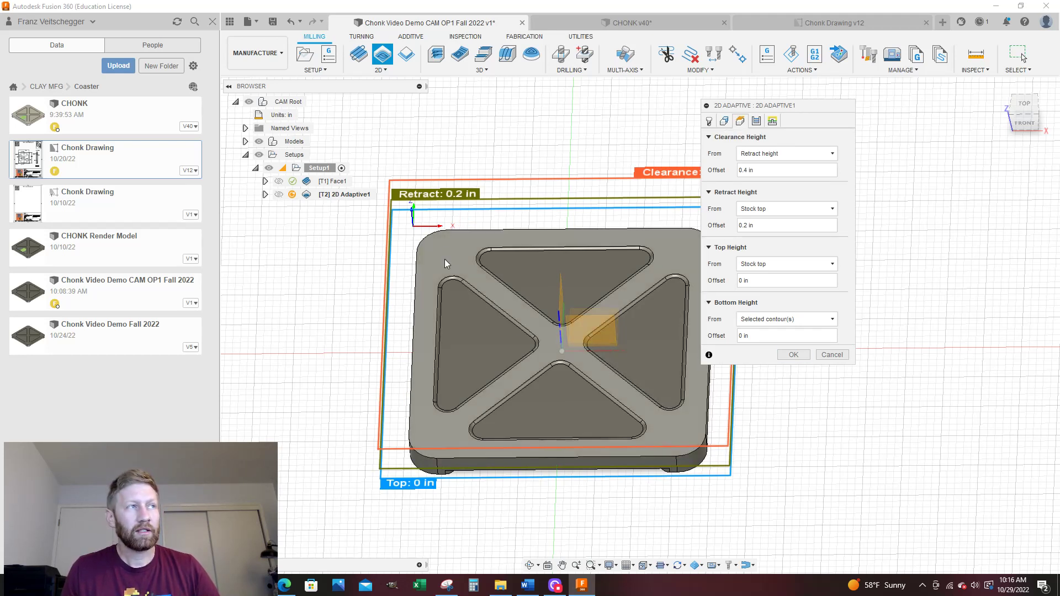
click(771, 321)
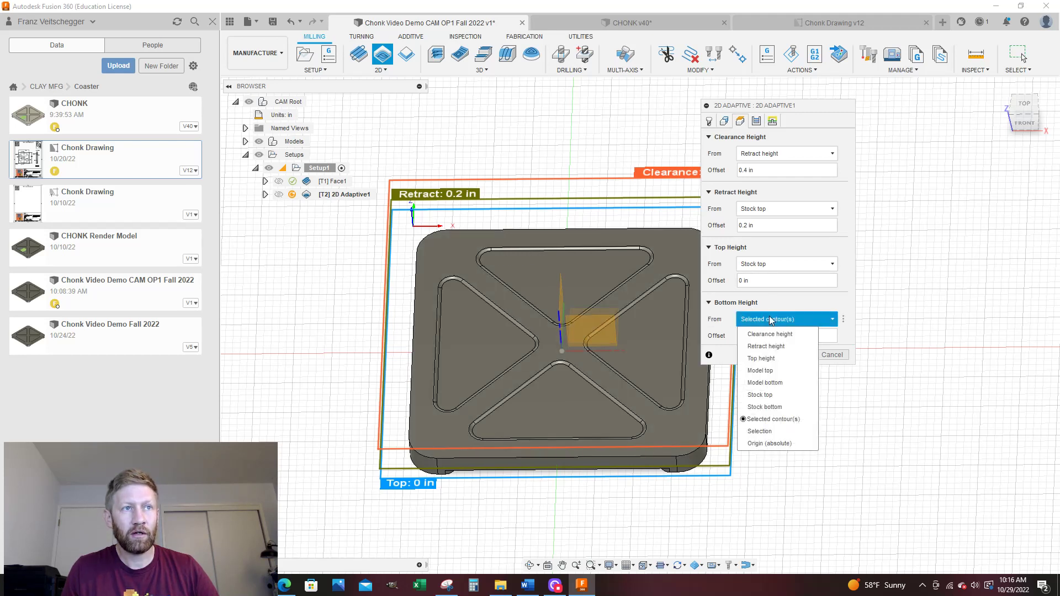
click(767, 382)
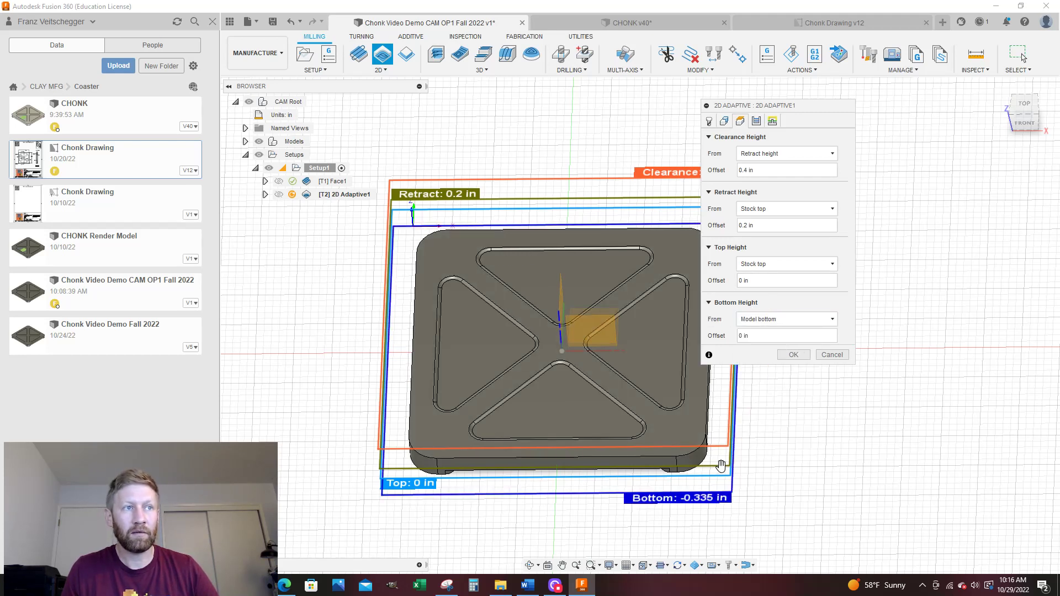
shift+middle_drag(688, 466, 740, 342)
click(748, 336)
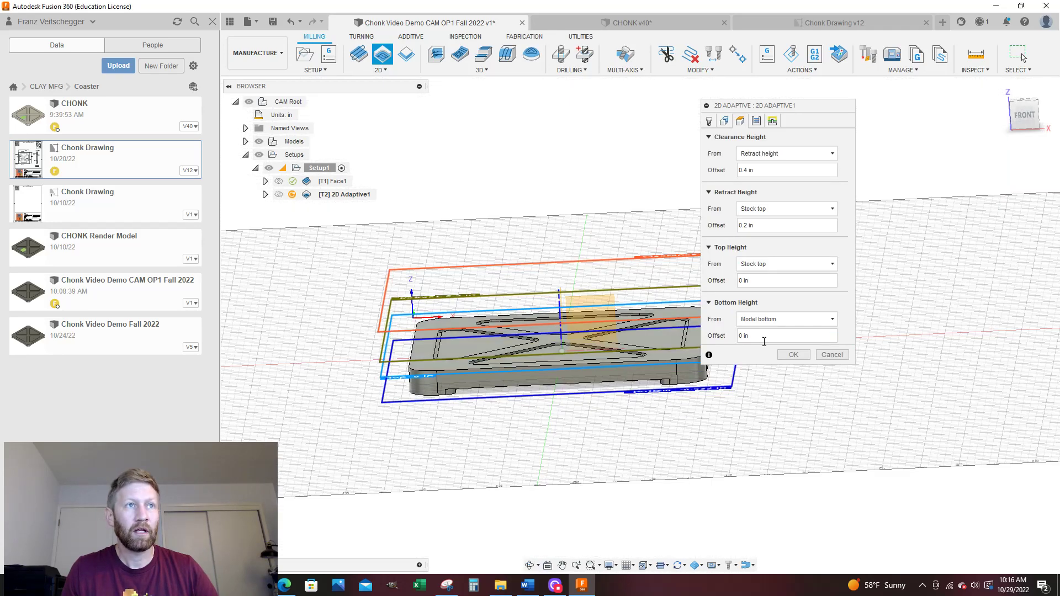
click(1023, 114)
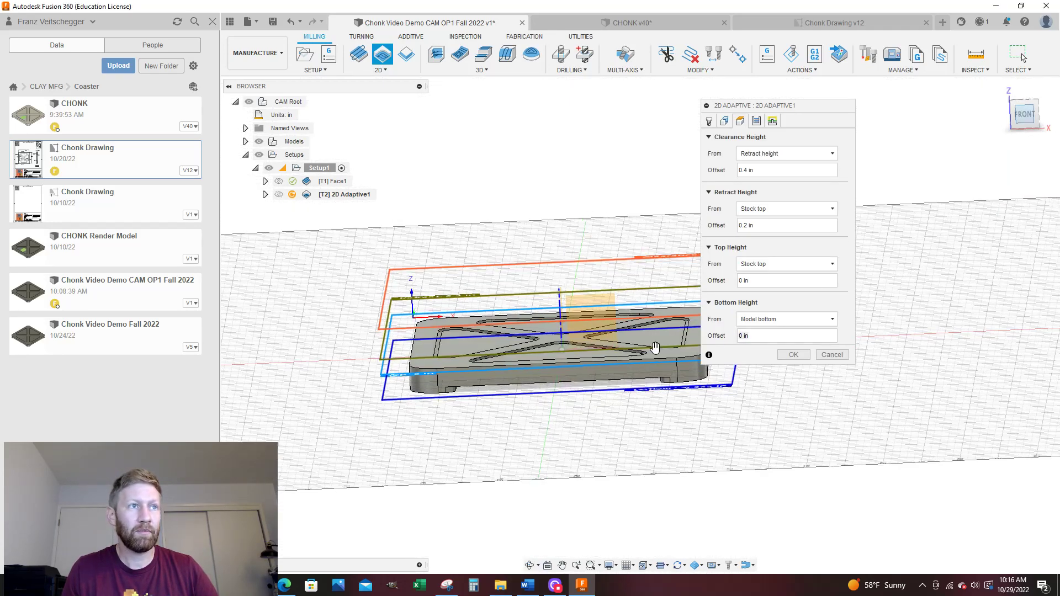
scroll(627, 348, up, 8)
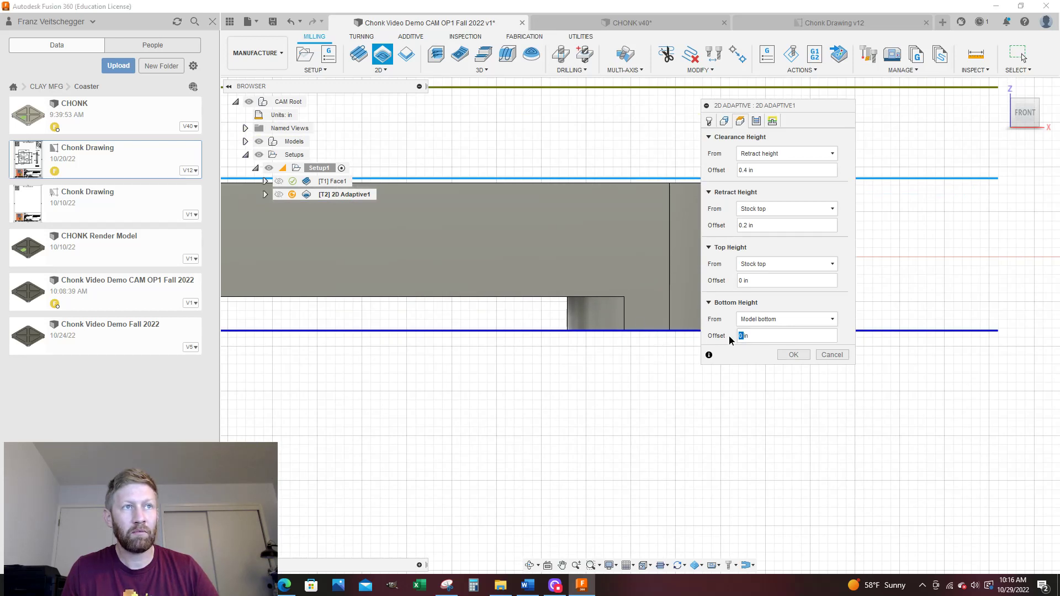
click(792, 336)
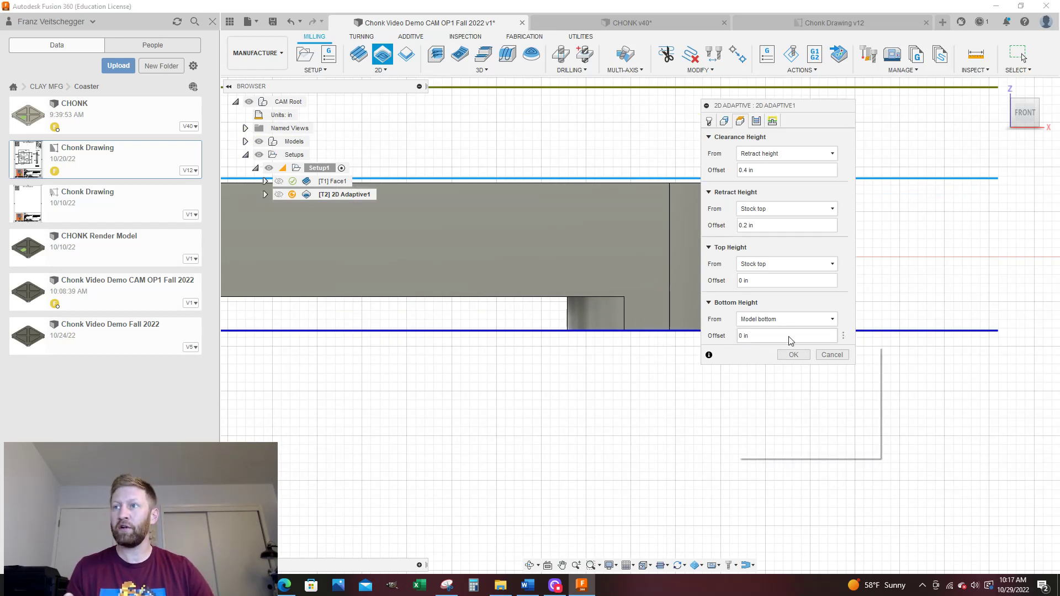
key(BackSpace)
key(BackSpace)
key(BackSpace)
key(BackSpace)
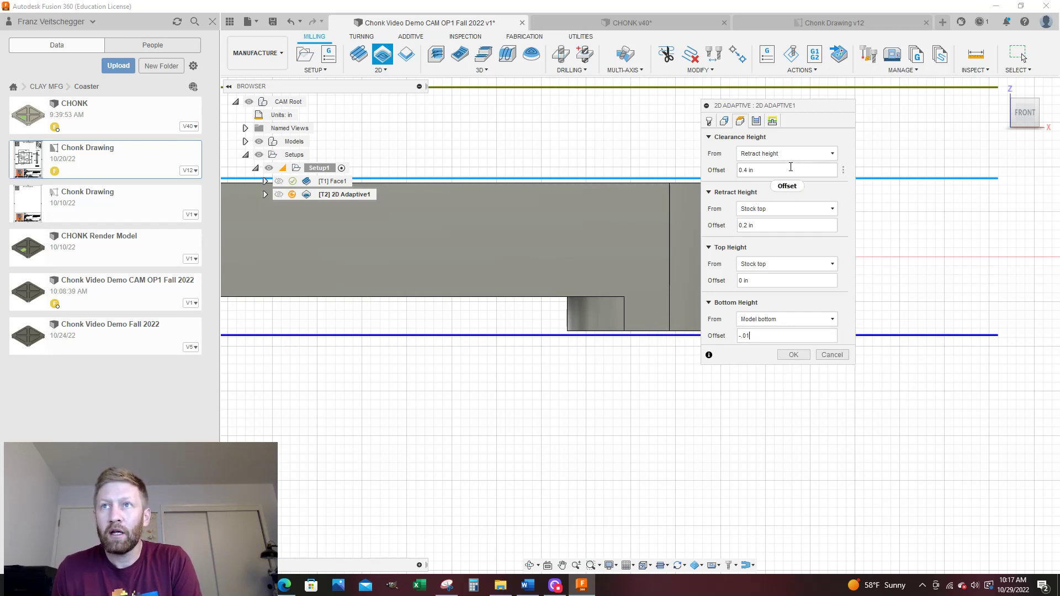
Step: Set the passes to an optimal load of .0375 in, radial stock to leave of .01 in and axial stock to leave of 0.0
click(756, 121)
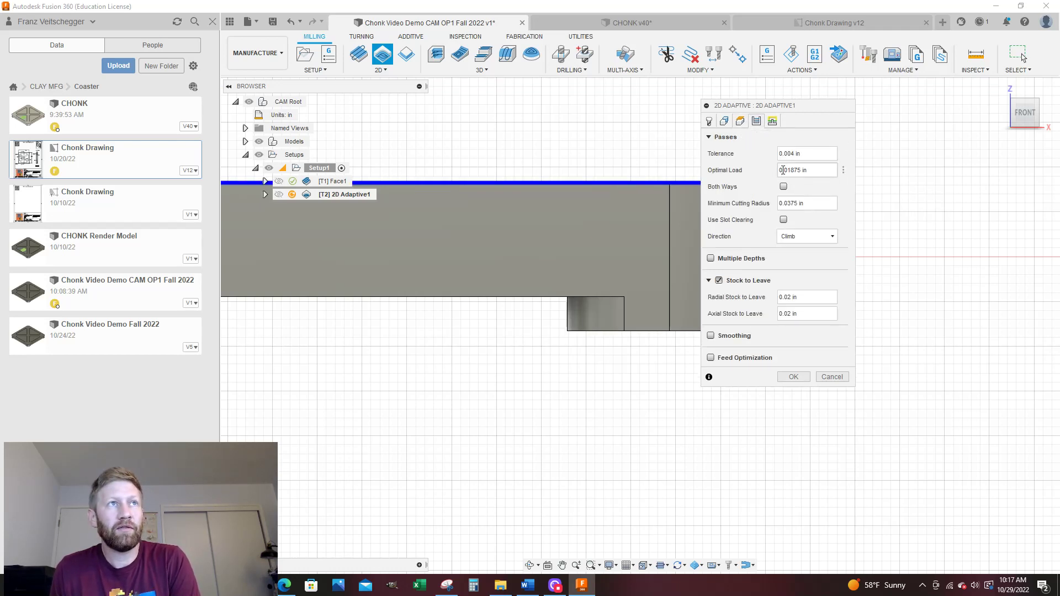
click(827, 170)
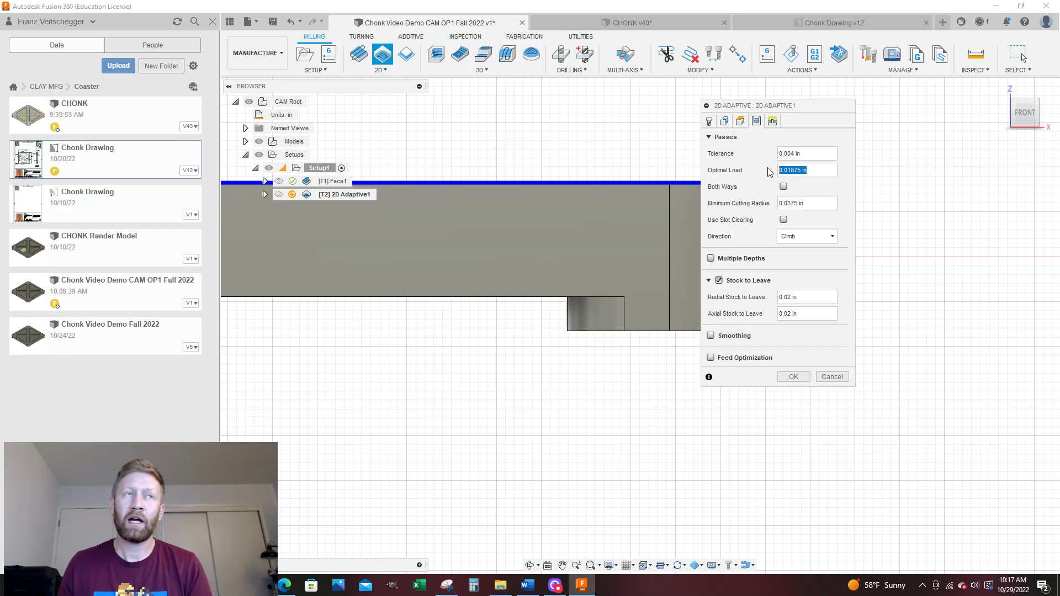
key(BackSpace)
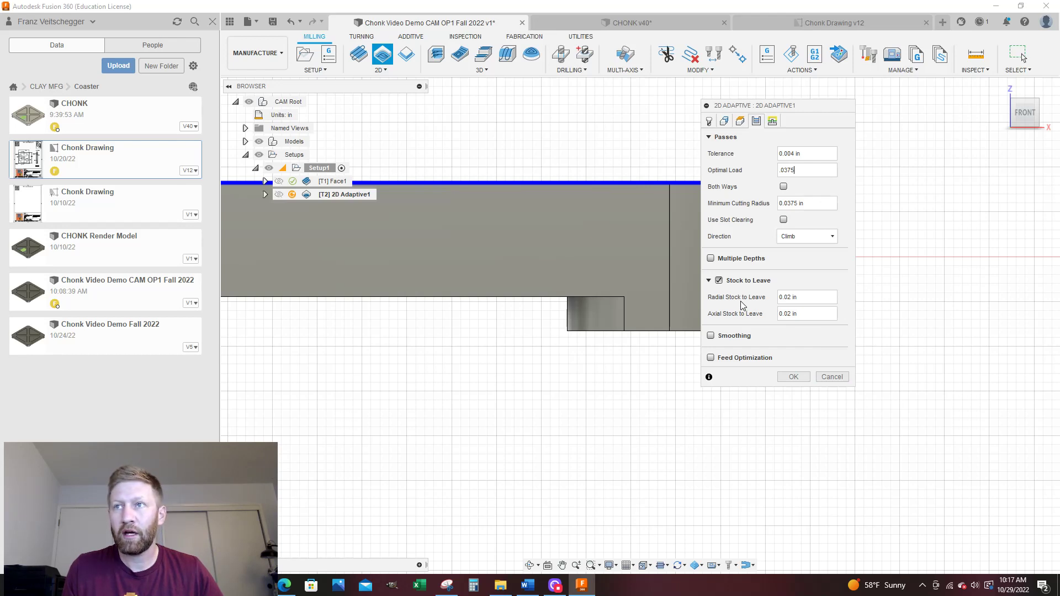
drag(796, 297, 773, 301)
key(BackSpace)
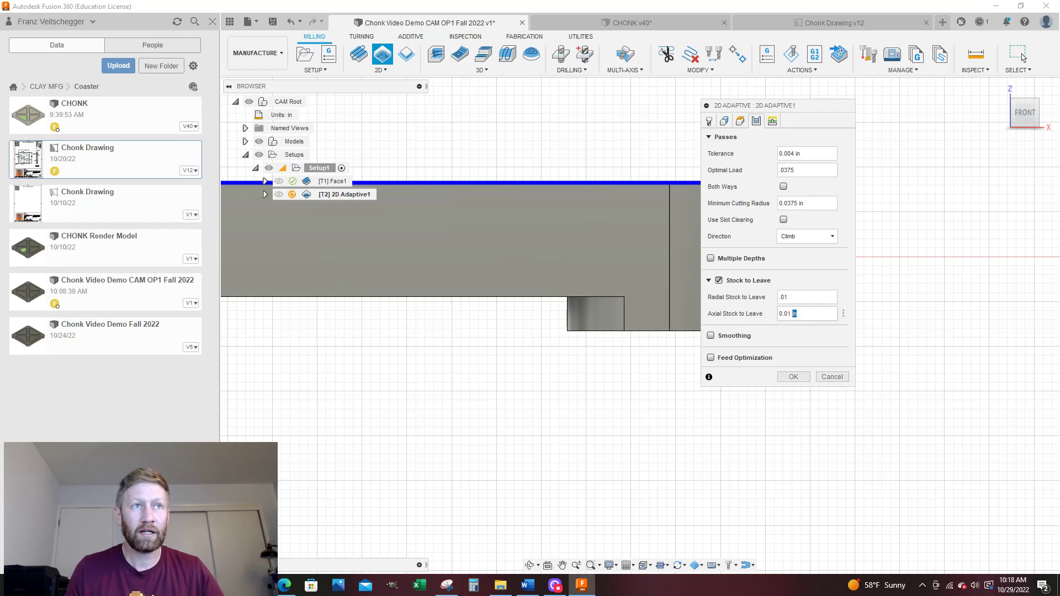
text(0.0)
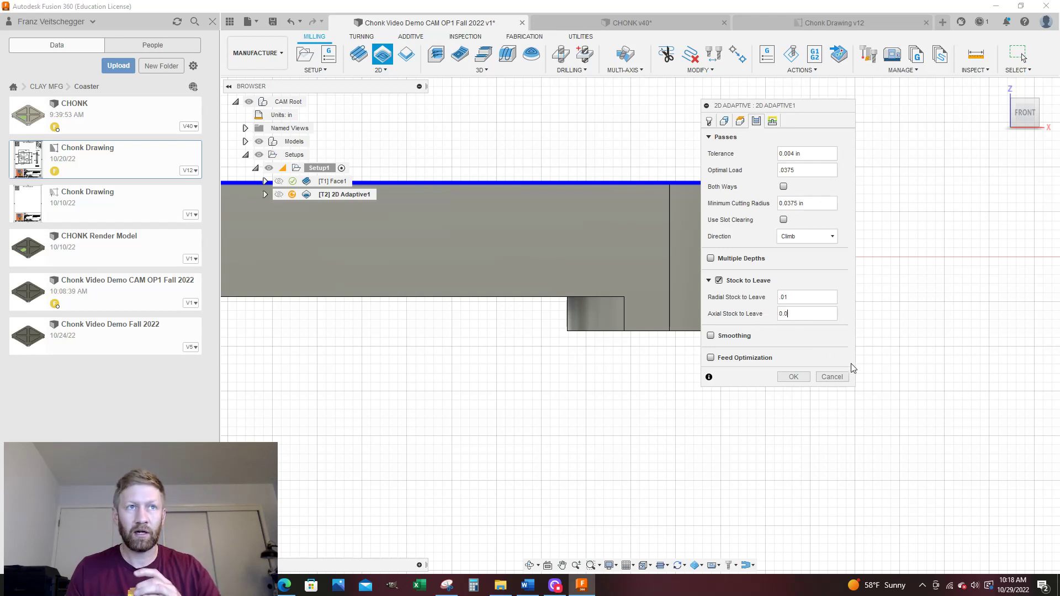
Step: Set an entry point on the coaster's front edge, a 0.0 vertical and .1 in horizontal lead in/out radius, and accept the operation
shift+middle_drag(501, 367, 549, 328)
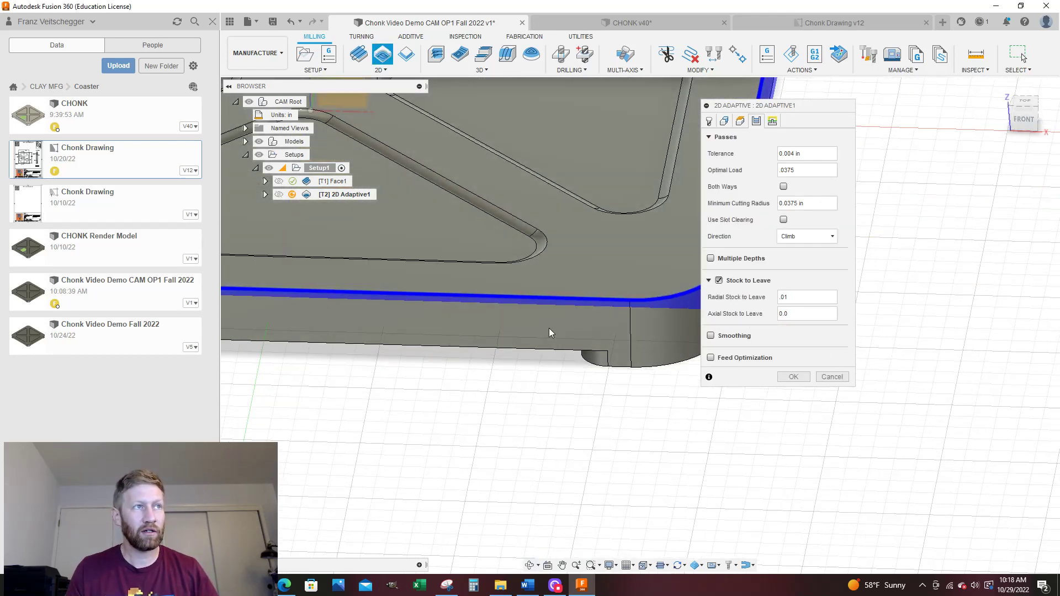
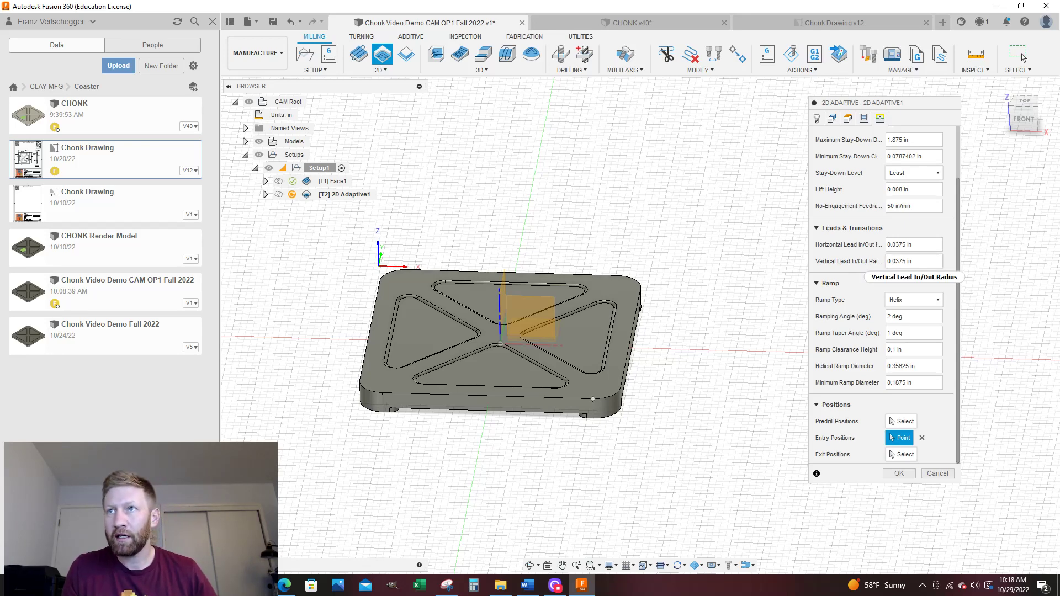
mouse_move(850, 261)
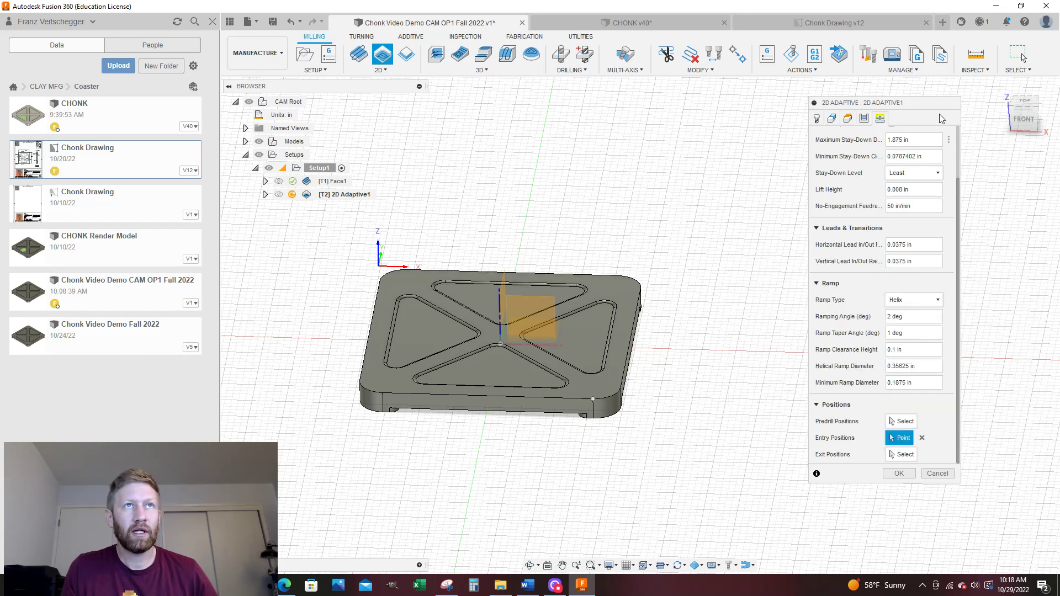
drag(911, 261, 875, 263)
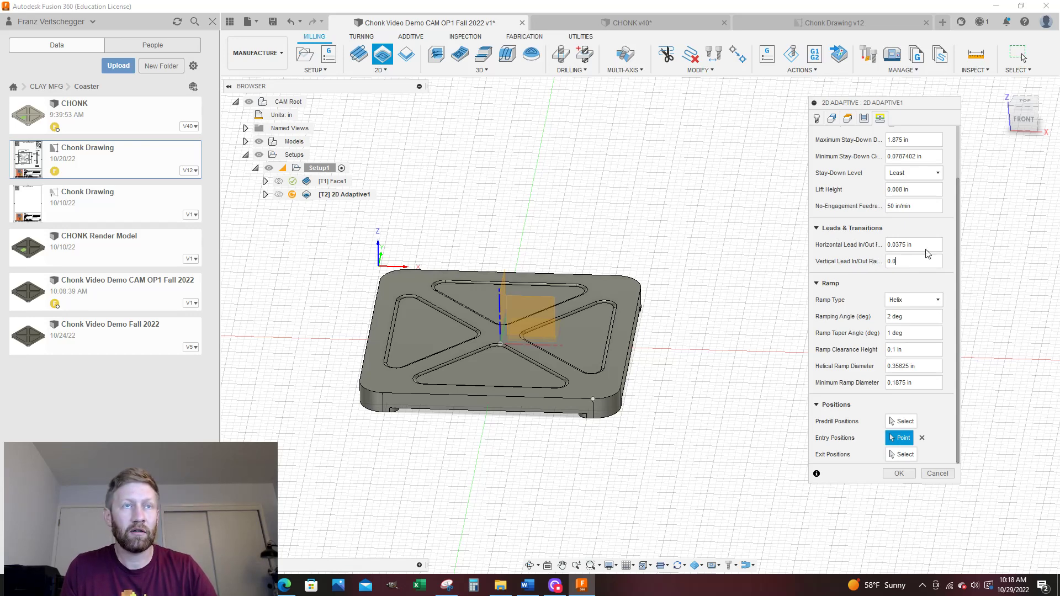
text(0.0)
drag(916, 245, 871, 247)
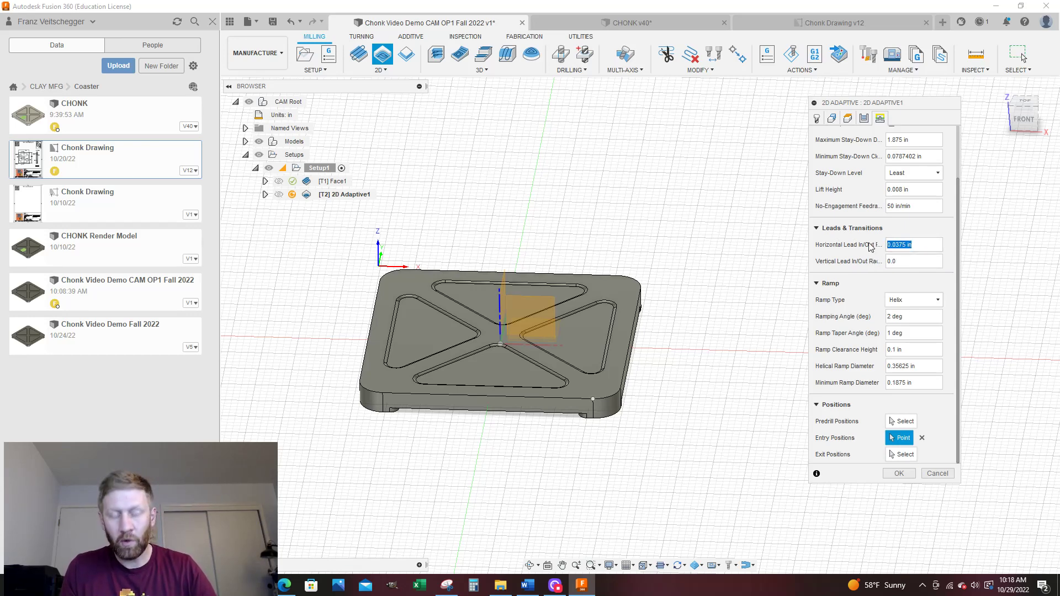
drag(912, 105, 865, 105)
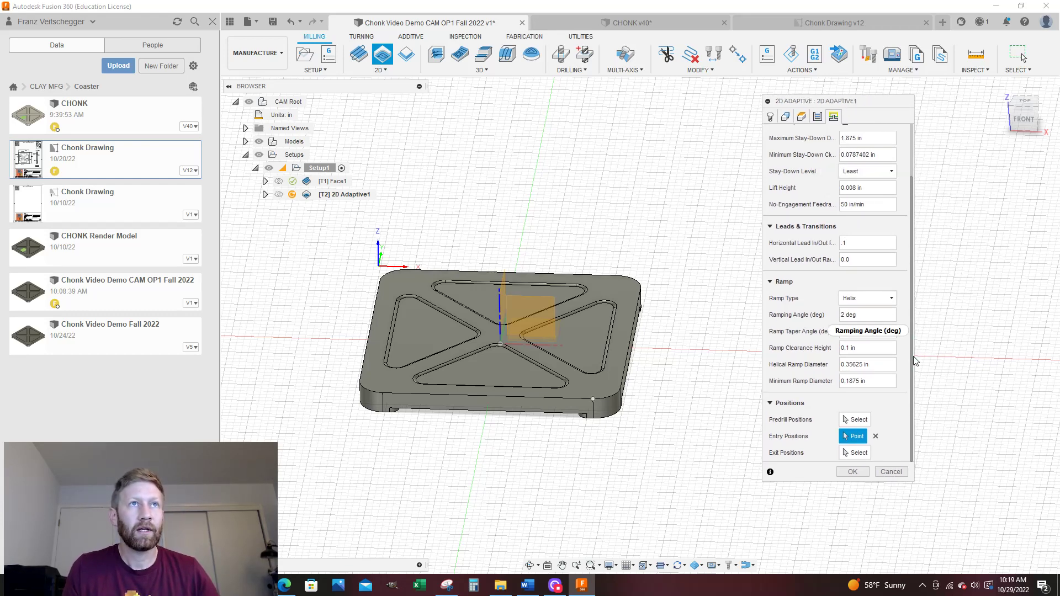
click(840, 471)
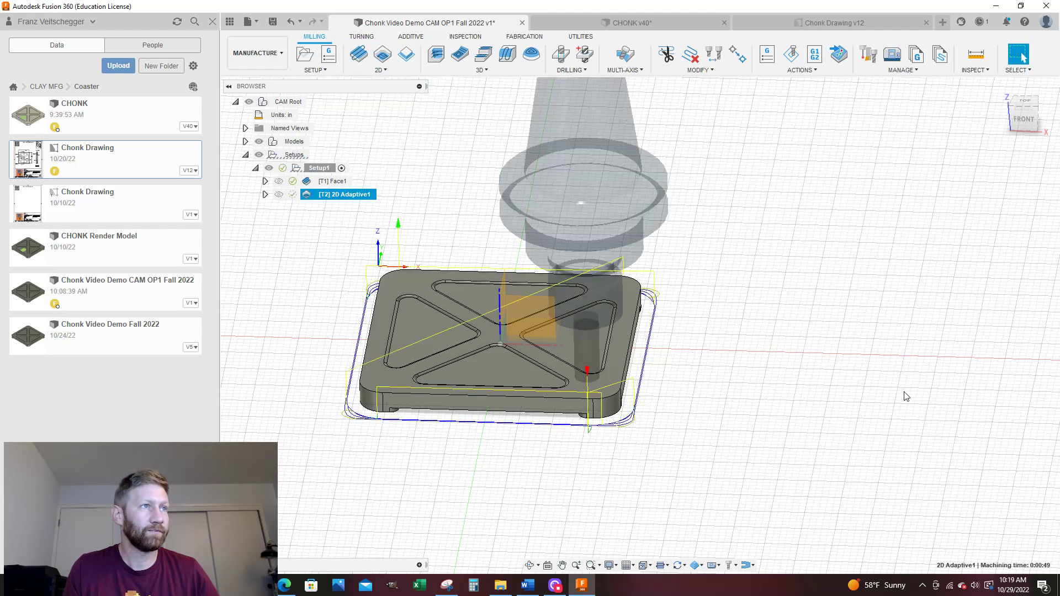
Step: Set both the horizontal and vertical lead in/out radius of the 2D adaptive operation to .037 in and accept the change
shift+middle_drag(694, 382, 709, 403)
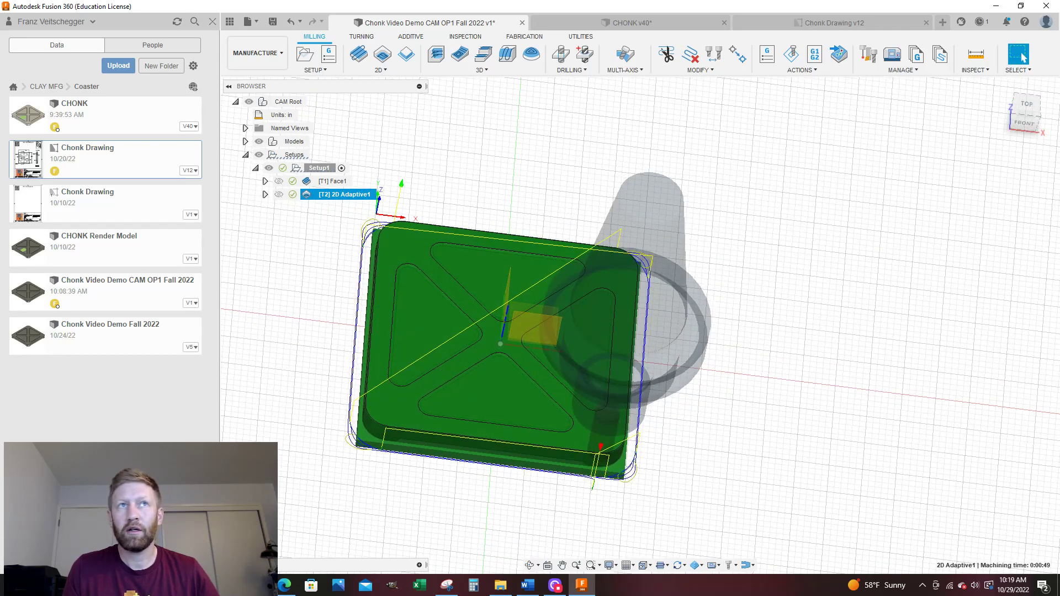
scroll(669, 392, up, 6)
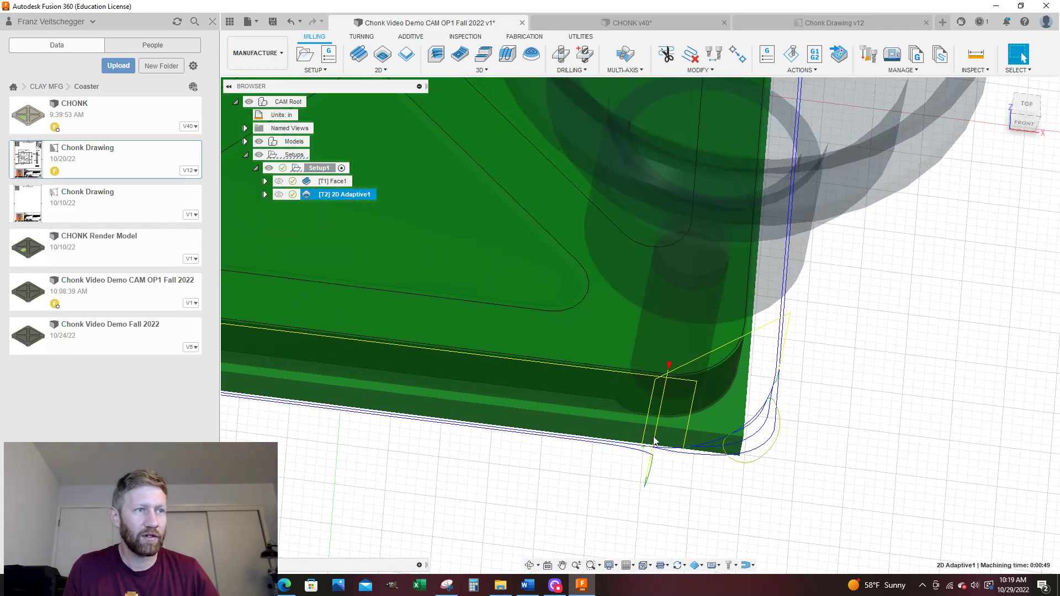
shift+middle_drag(654, 440, 636, 424)
scroll(640, 424, down, 5)
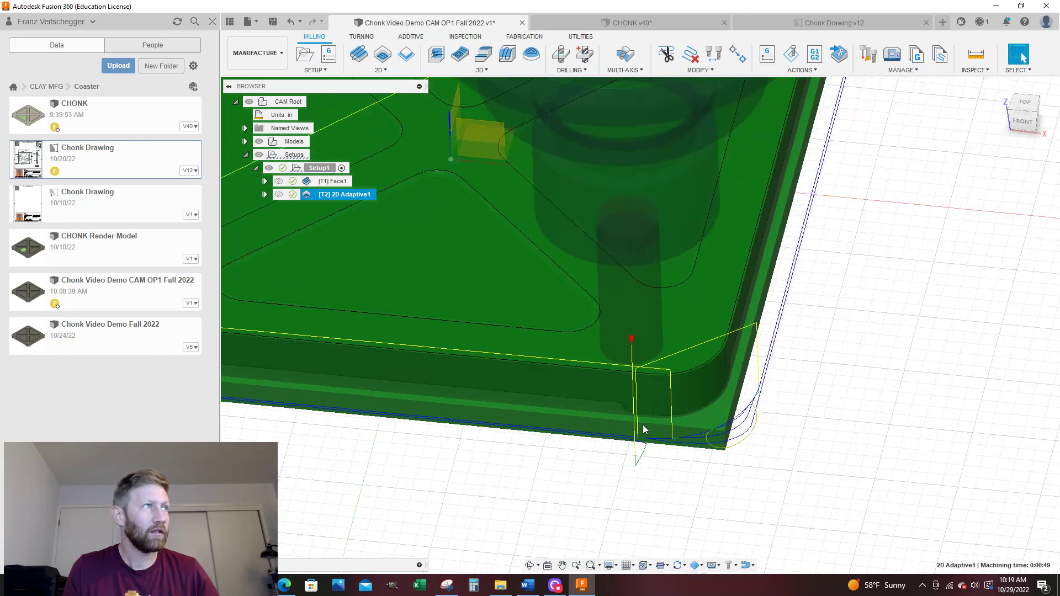
right_click(352, 196)
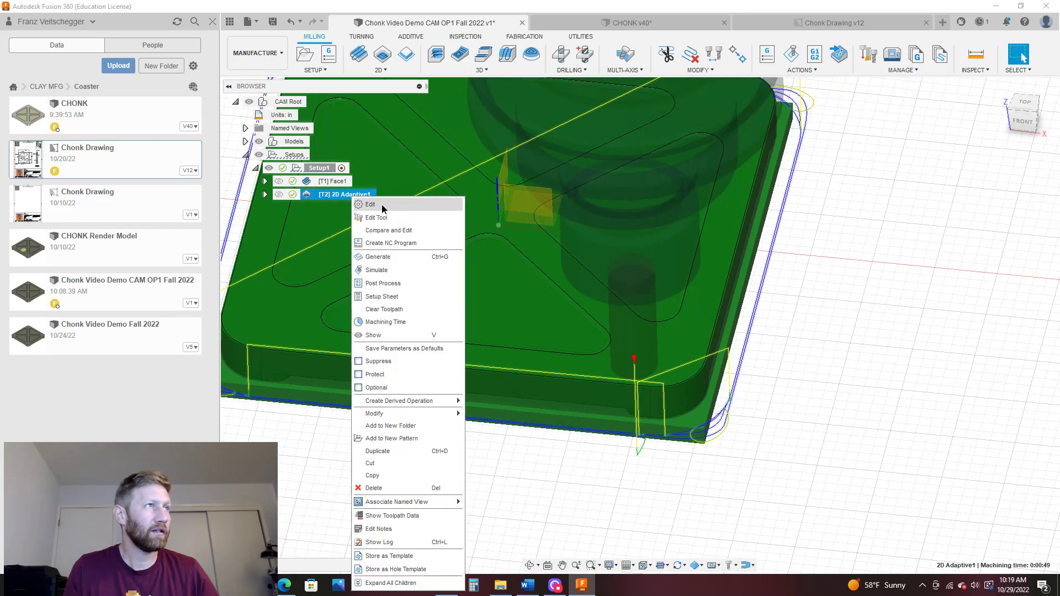
click(369, 204)
click(833, 117)
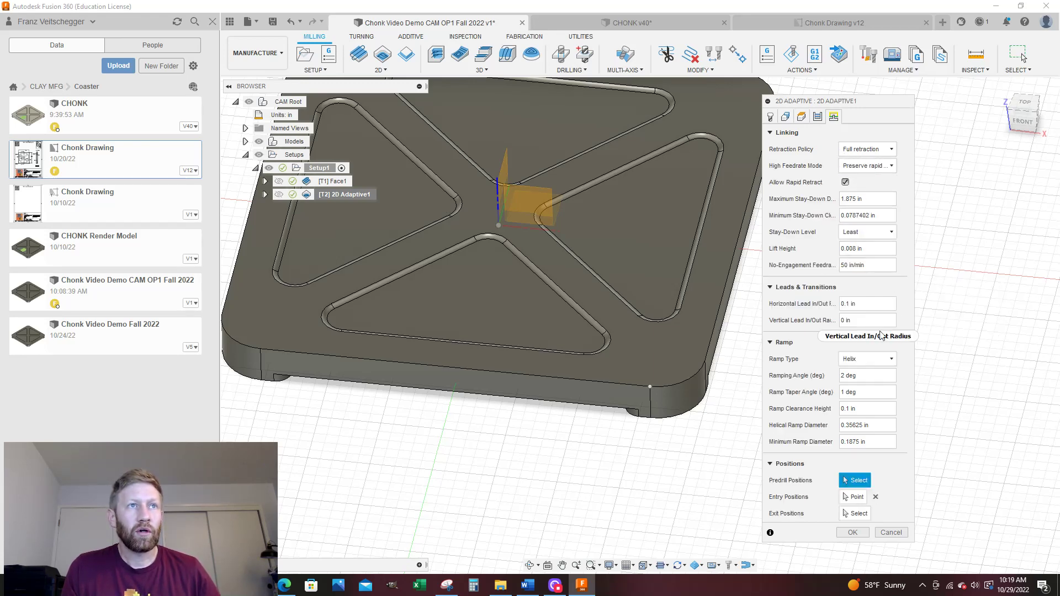
double_click(865, 305)
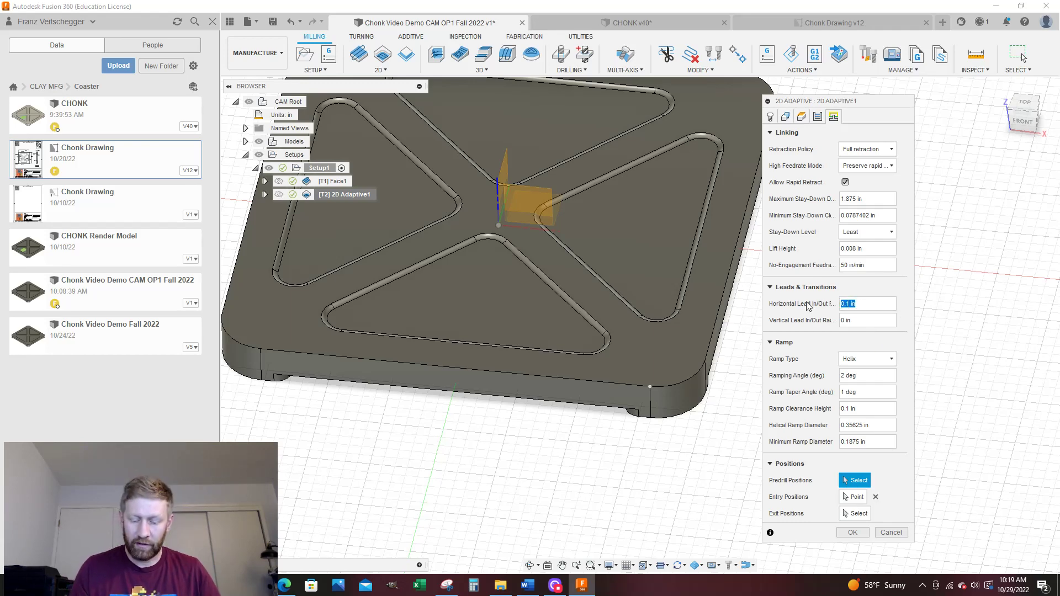
text(.037)
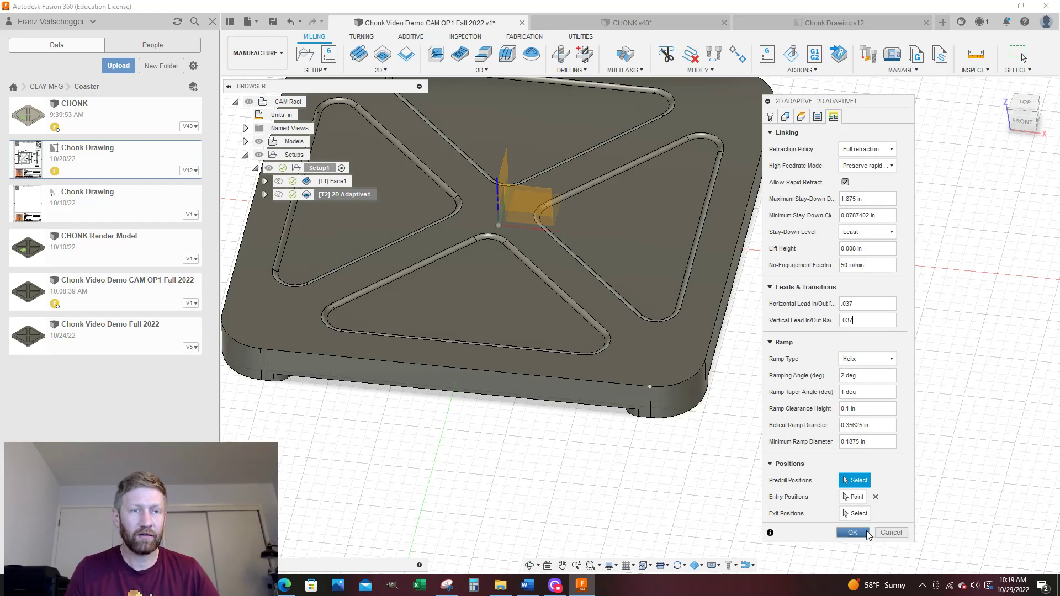
click(859, 533)
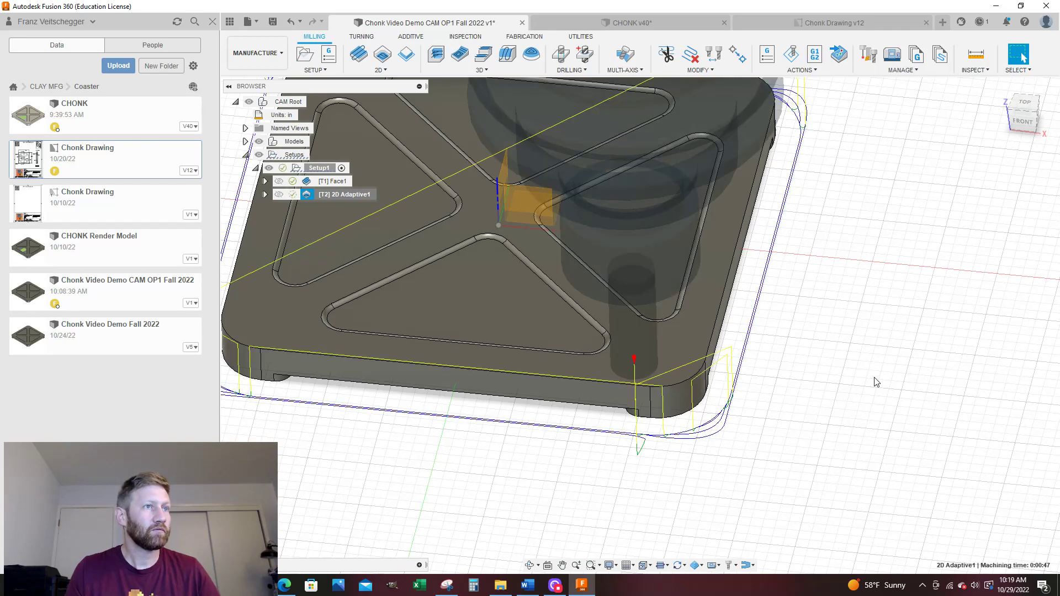
Step: Examine the adaptive toolpath's lead-in and lead-out moves around the coaster's front corner
scroll(894, 395, down, 3)
scroll(845, 437, up, 6)
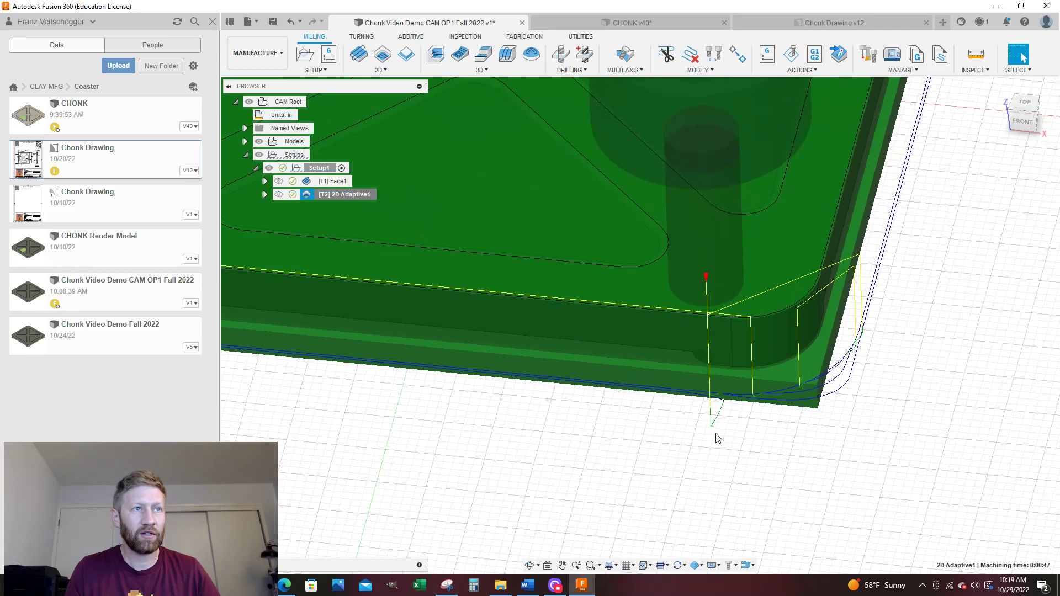
scroll(717, 438, up, 5)
shift+middle_drag(682, 490, 660, 459)
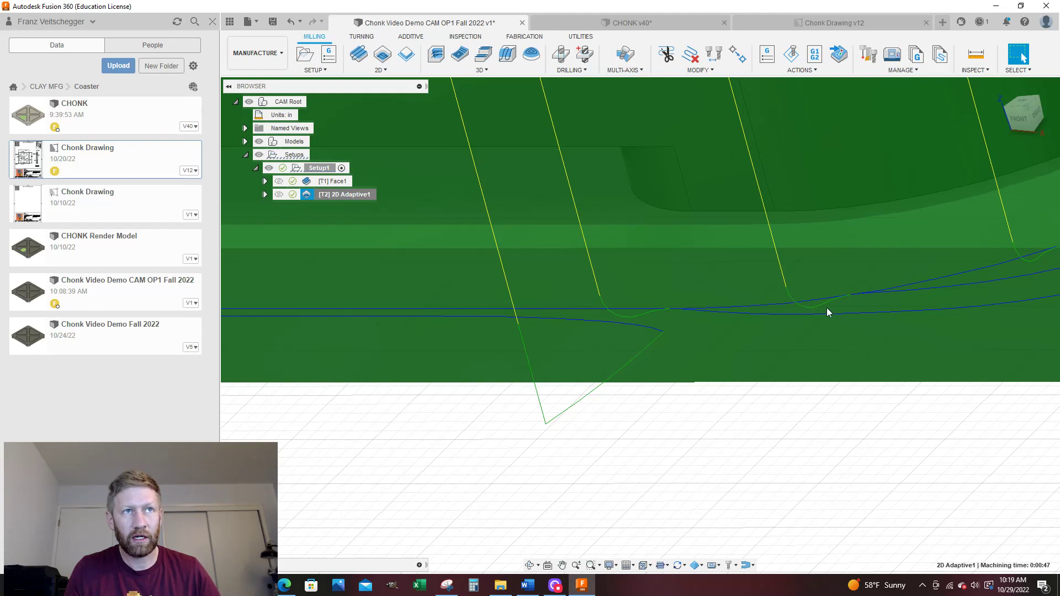
scroll(839, 464, down, 3)
scroll(839, 472, down, 5)
shift+middle_drag(839, 472, 734, 359)
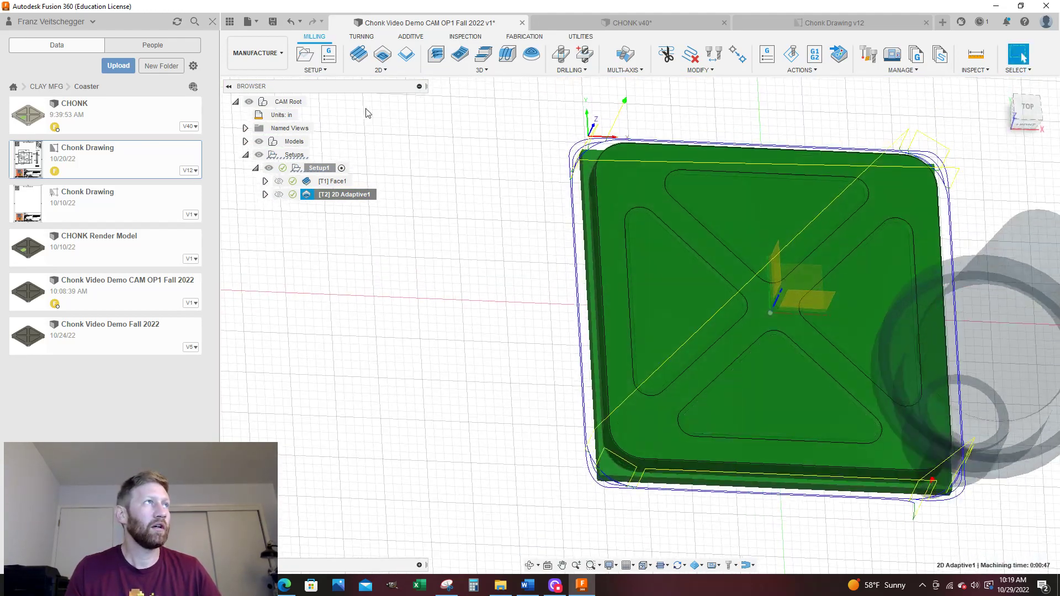
Step: Save the design as a new version and deselect the 2D adaptive operation
click(272, 22)
click(528, 309)
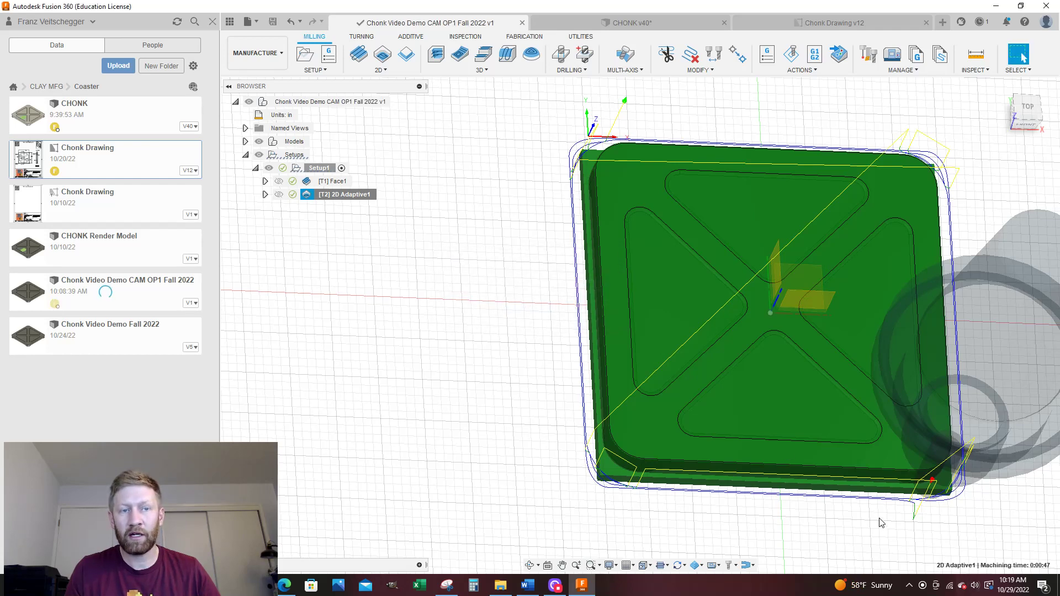
scroll(522, 455, down, 2)
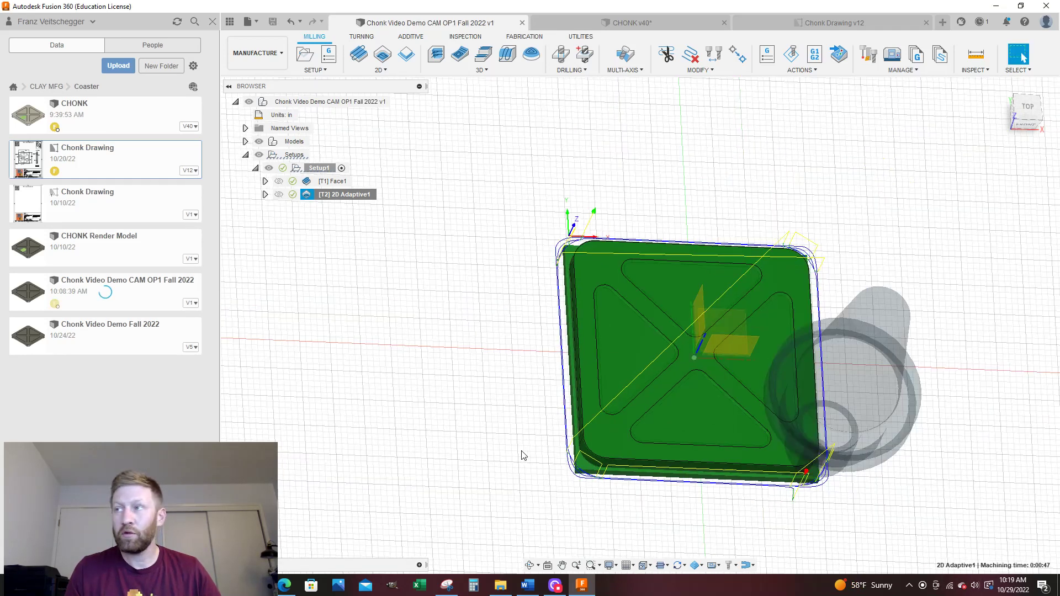
shift+middle_drag(479, 311, 493, 284)
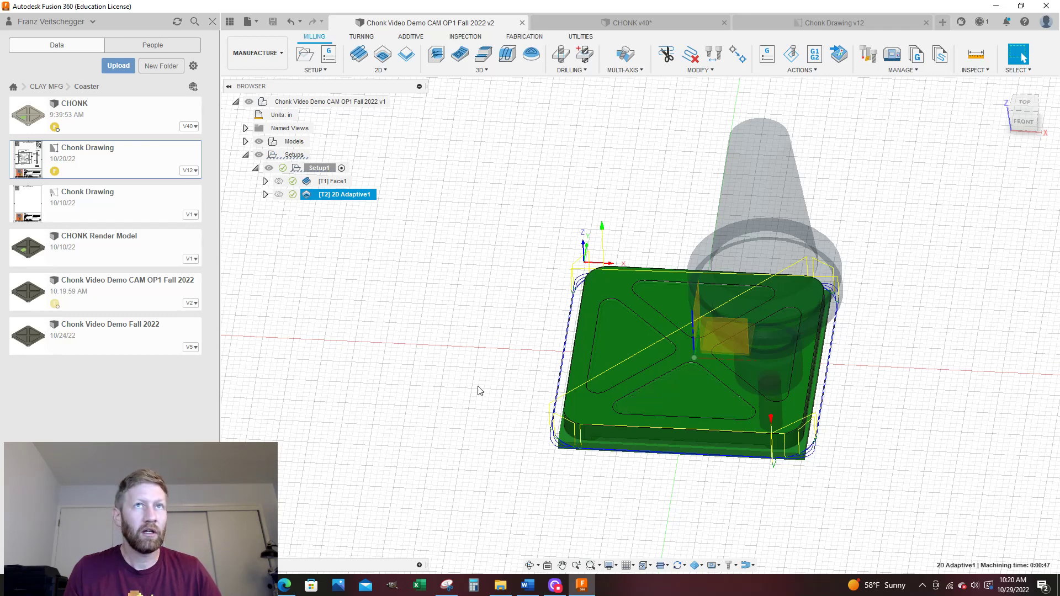
scroll(708, 392, down, 2)
scroll(734, 374, up, 3)
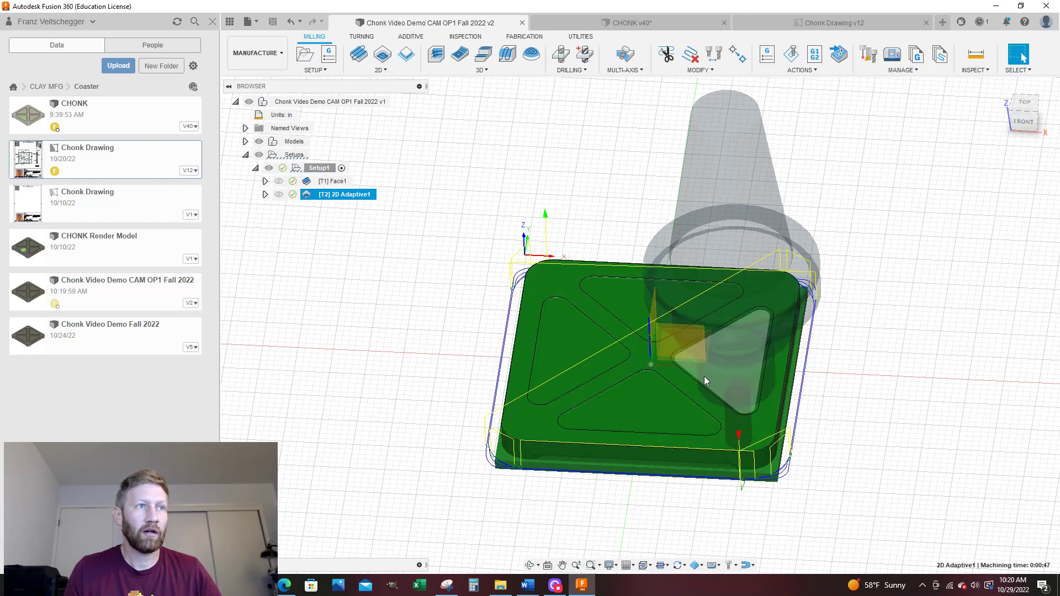
click(950, 231)
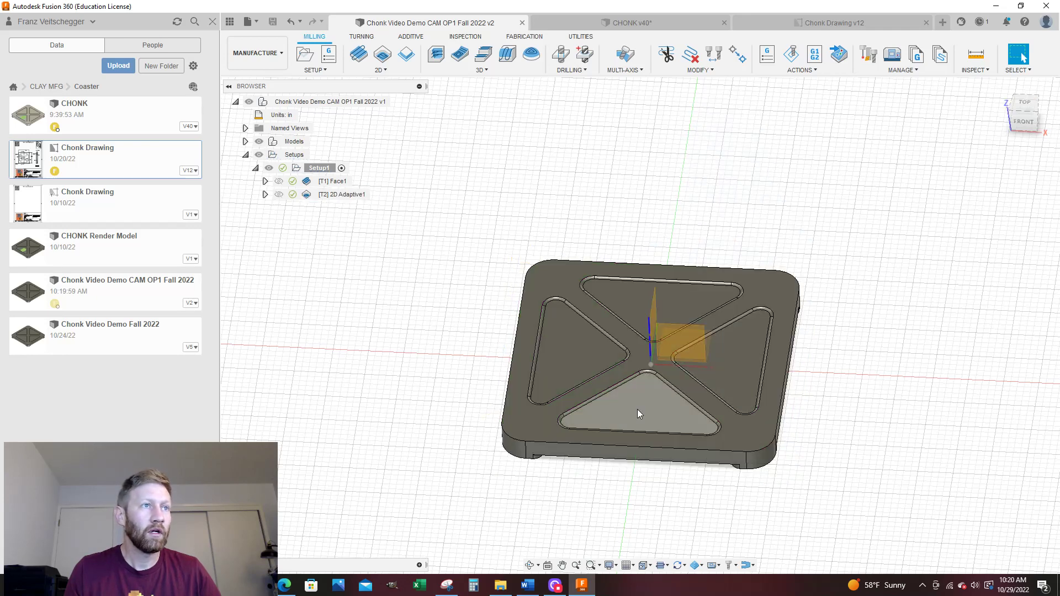
Step: Examine the clay logo in the front triangular pocket of the CHONK design, and return to the Chonk Video Demo CAM OP1 document
scroll(637, 409, down, 1)
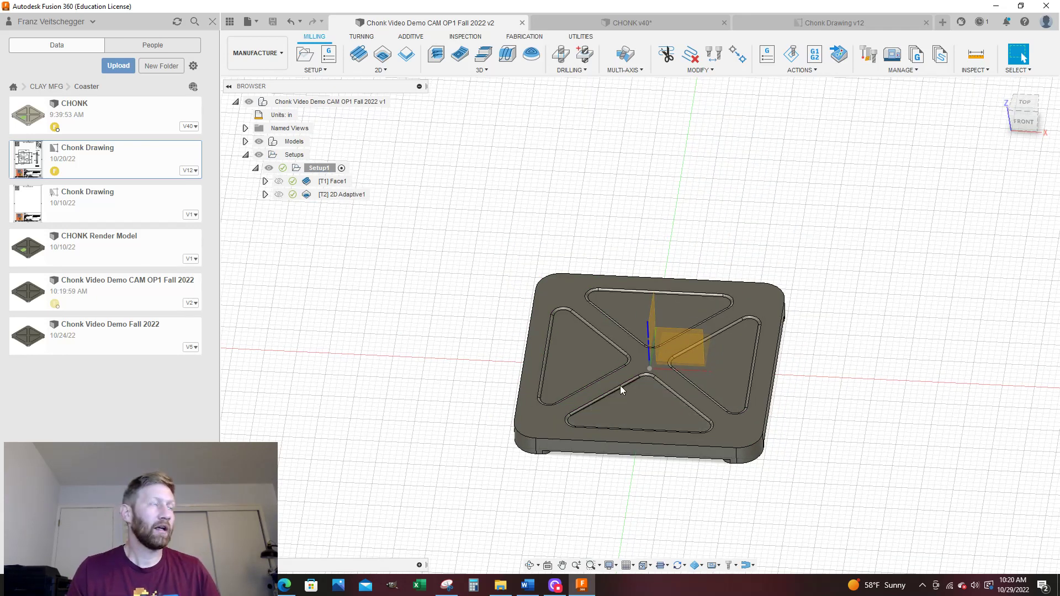
scroll(644, 412, up, 2)
click(776, 22)
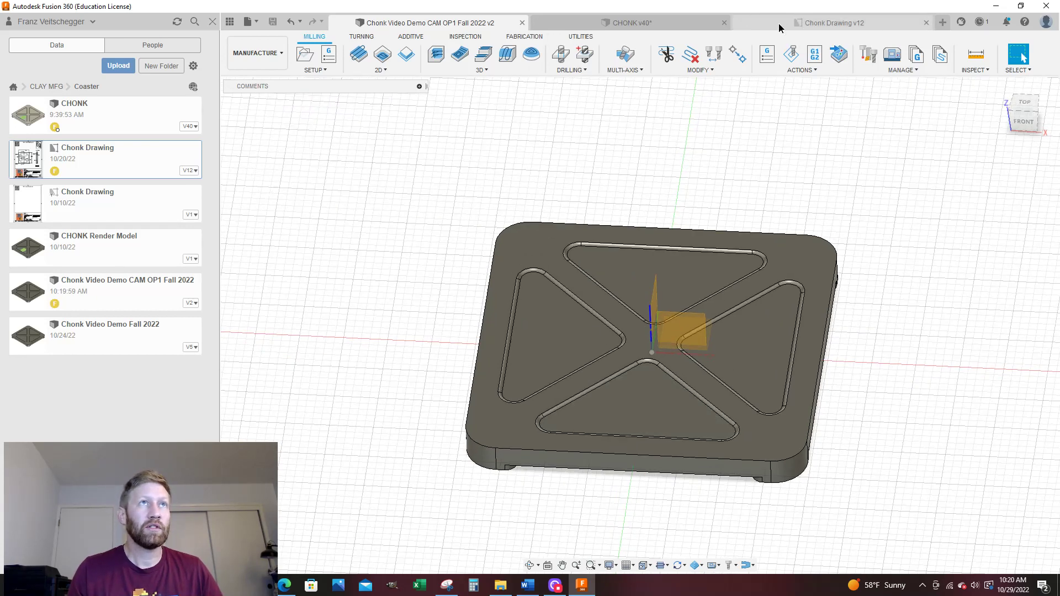
click(667, 21)
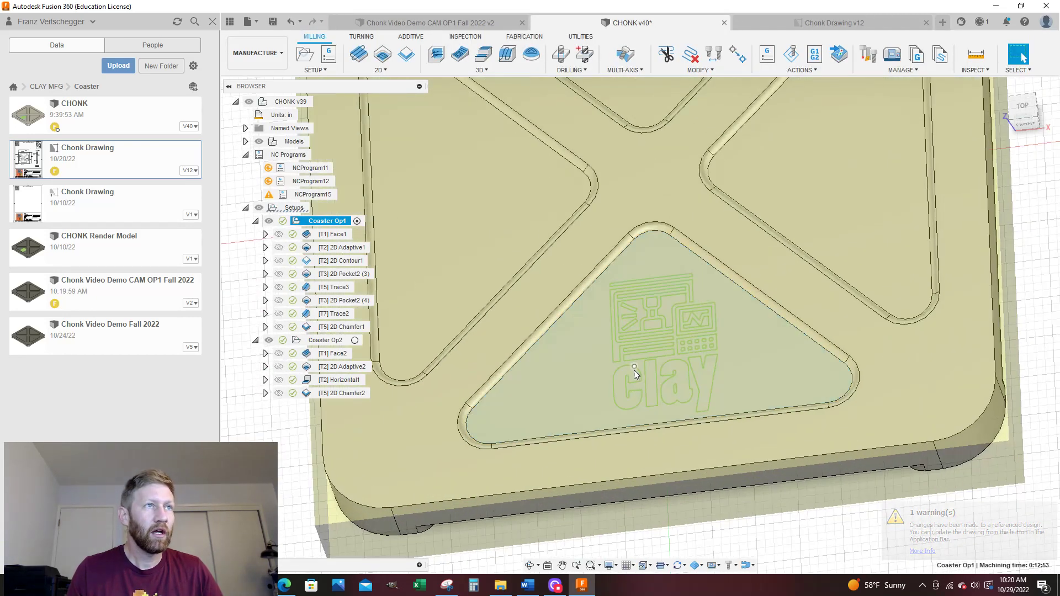
shift+middle_drag(633, 371, 637, 369)
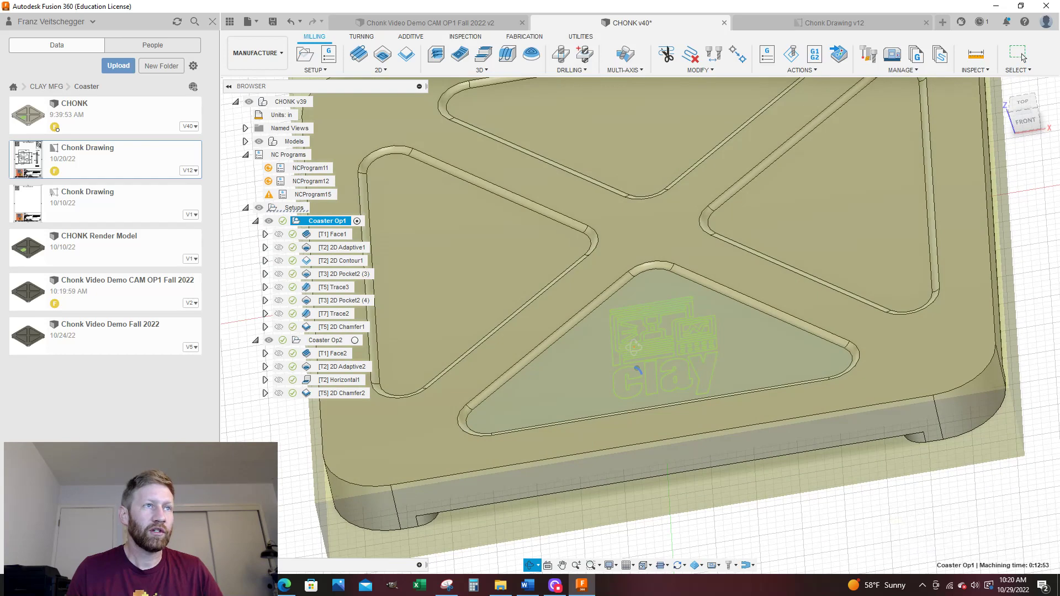
key(F6)
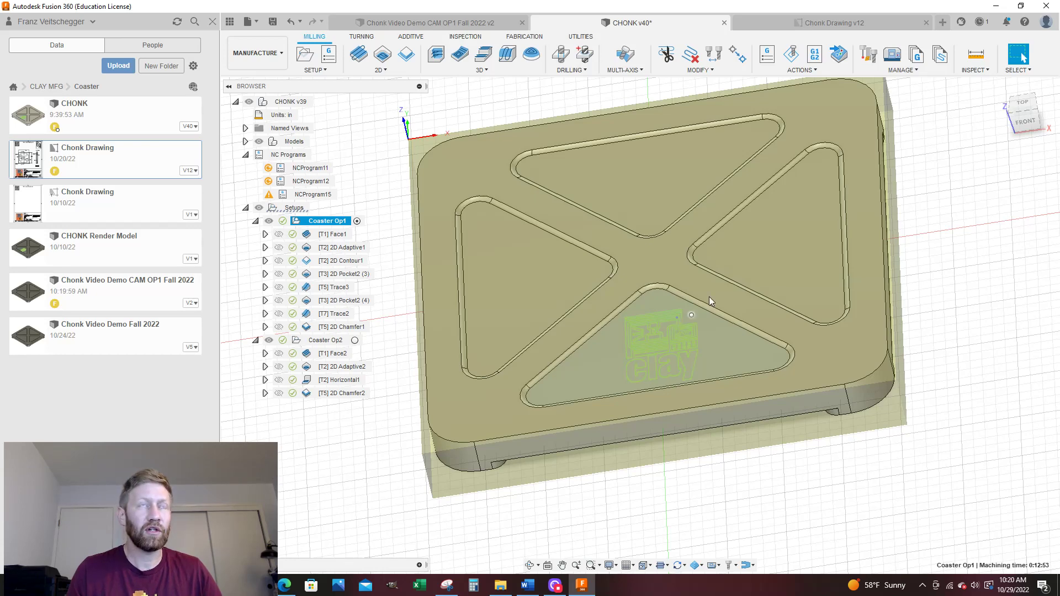
click(484, 26)
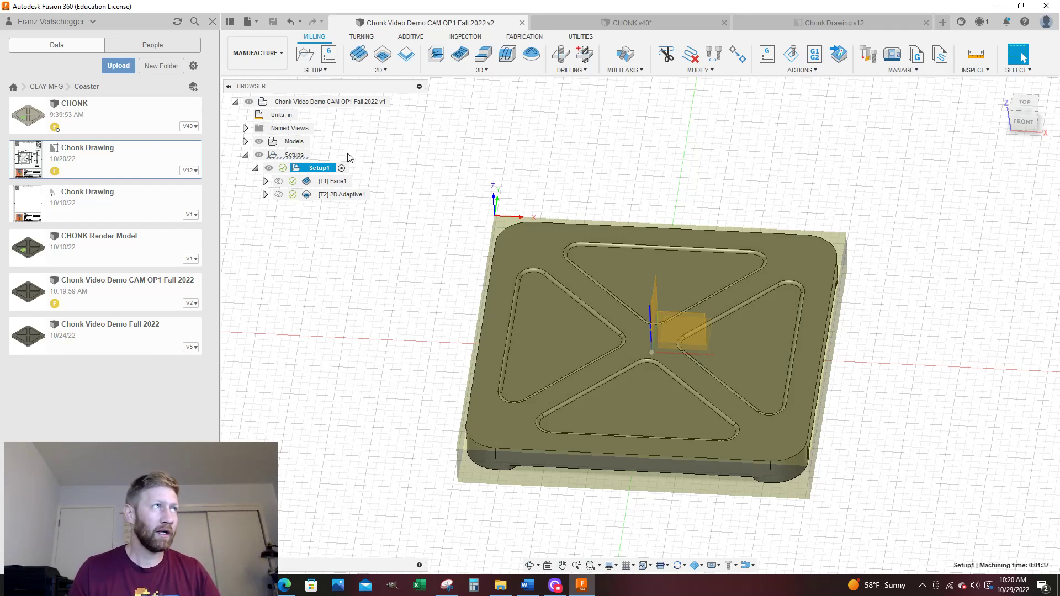
Step: Switch the coaster document from the Manufacture workspace to the Design workspace
click(263, 61)
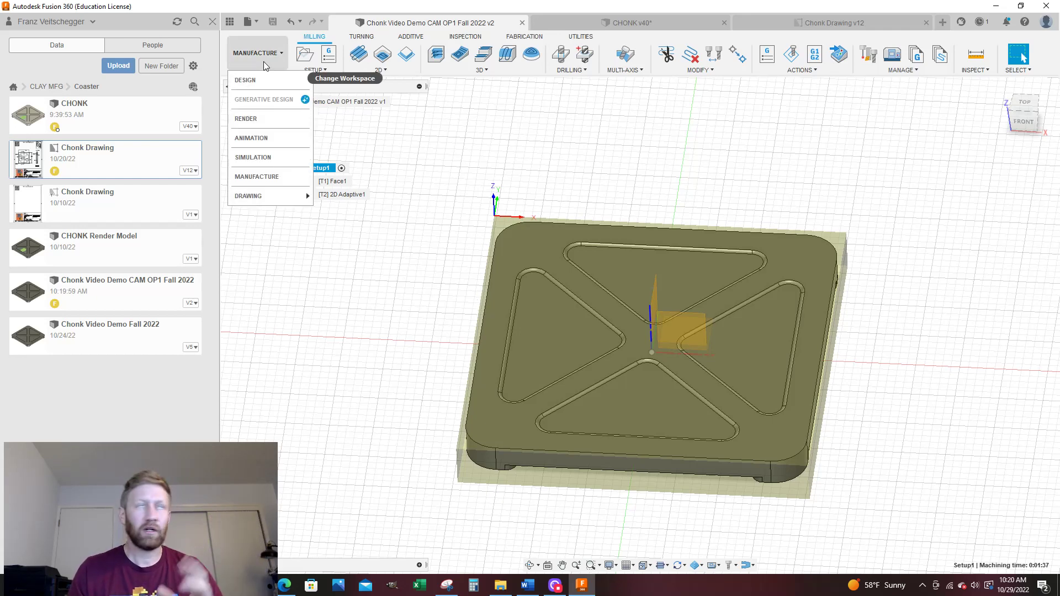
click(263, 81)
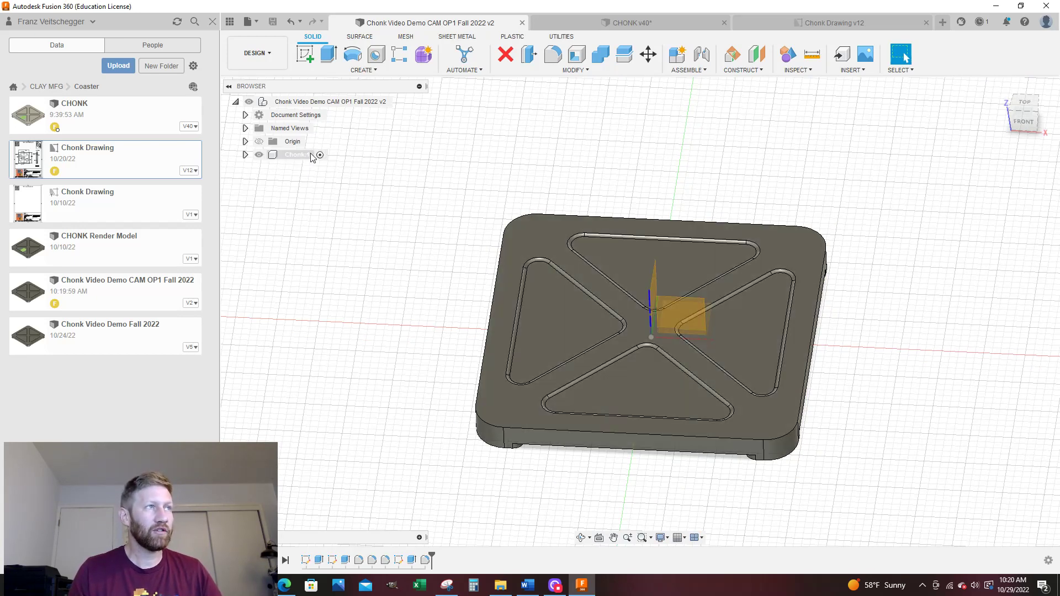
scroll(414, 268, down, 2)
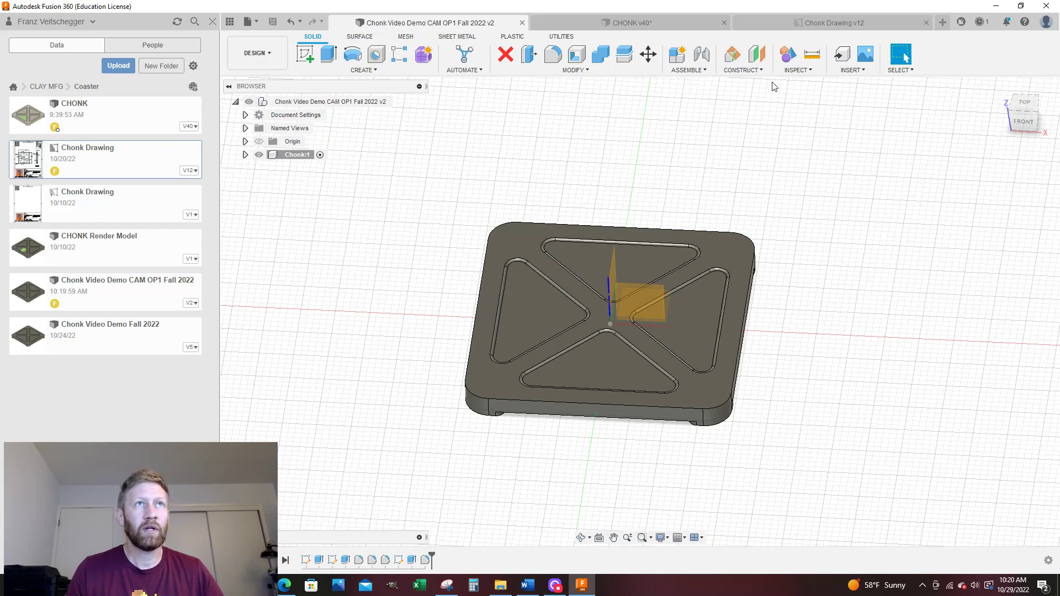
Step: Insert the claylogo SVG file from the computer's Logos folder onto the floor of the front triangular pocket
click(848, 71)
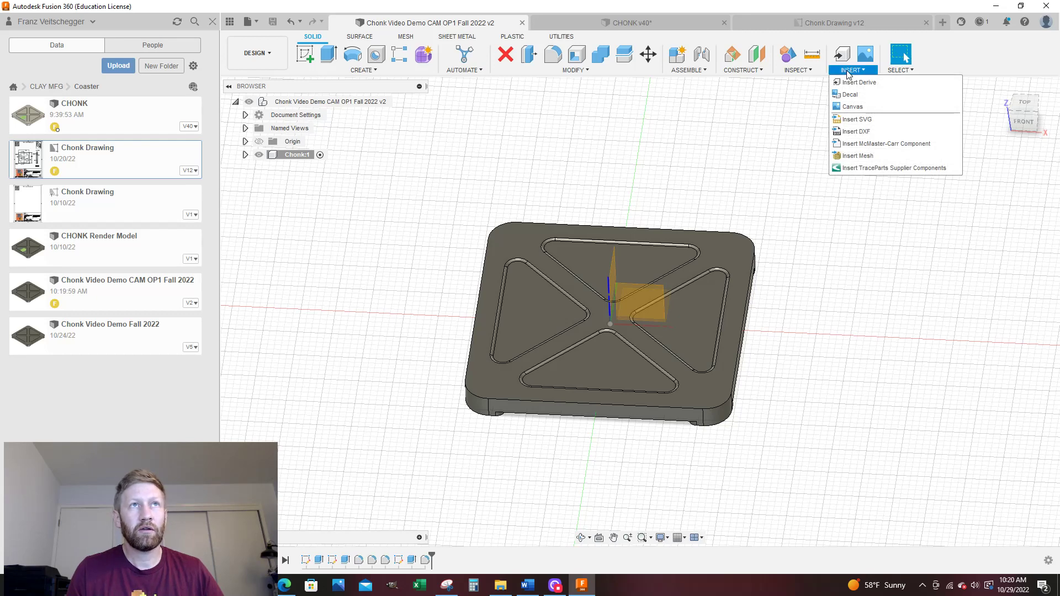
click(857, 120)
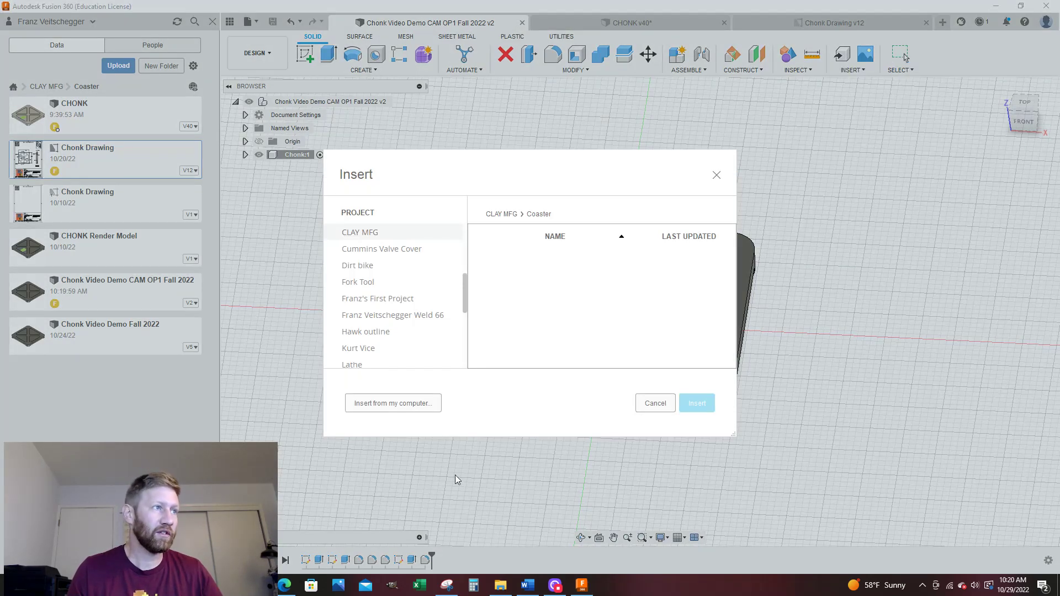
click(403, 406)
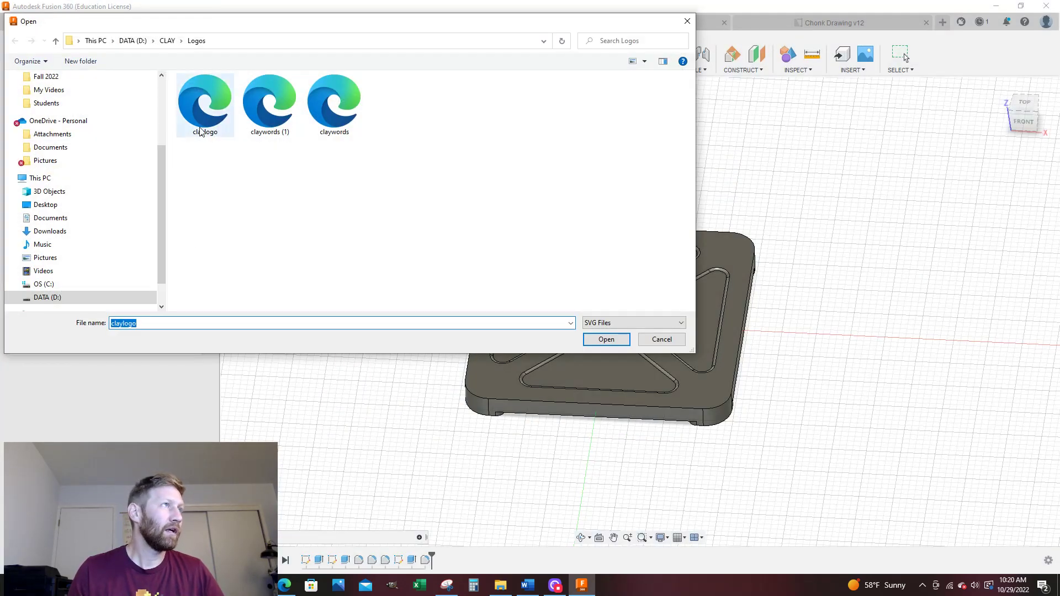
click(203, 126)
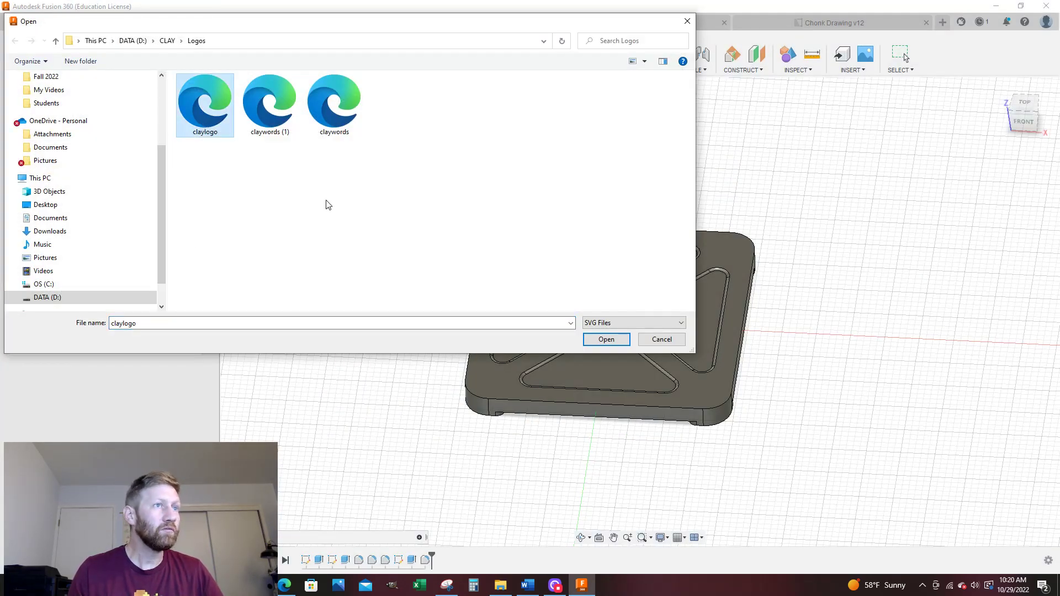
click(601, 338)
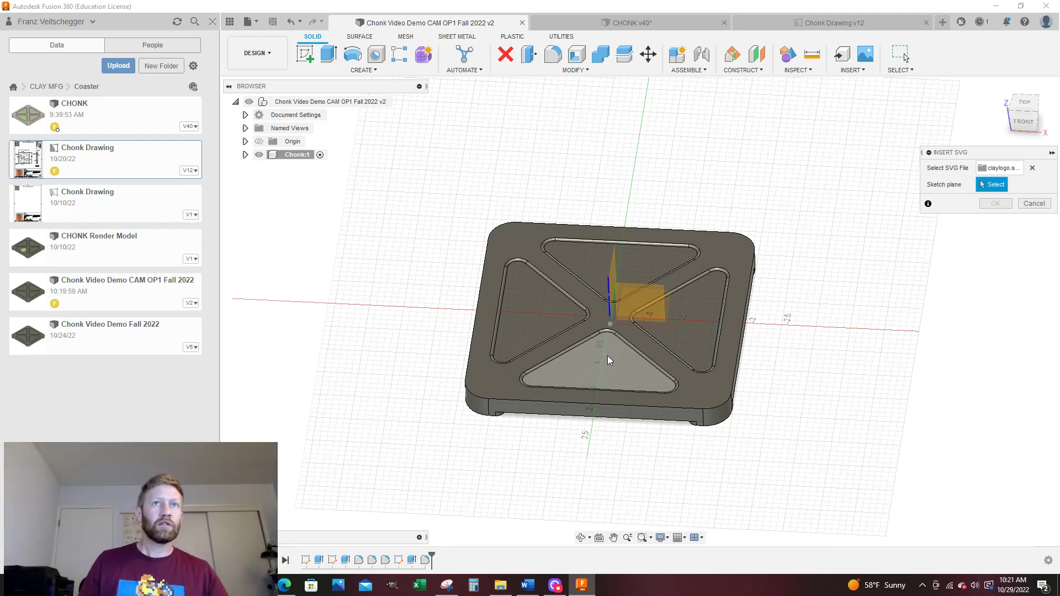
click(608, 360)
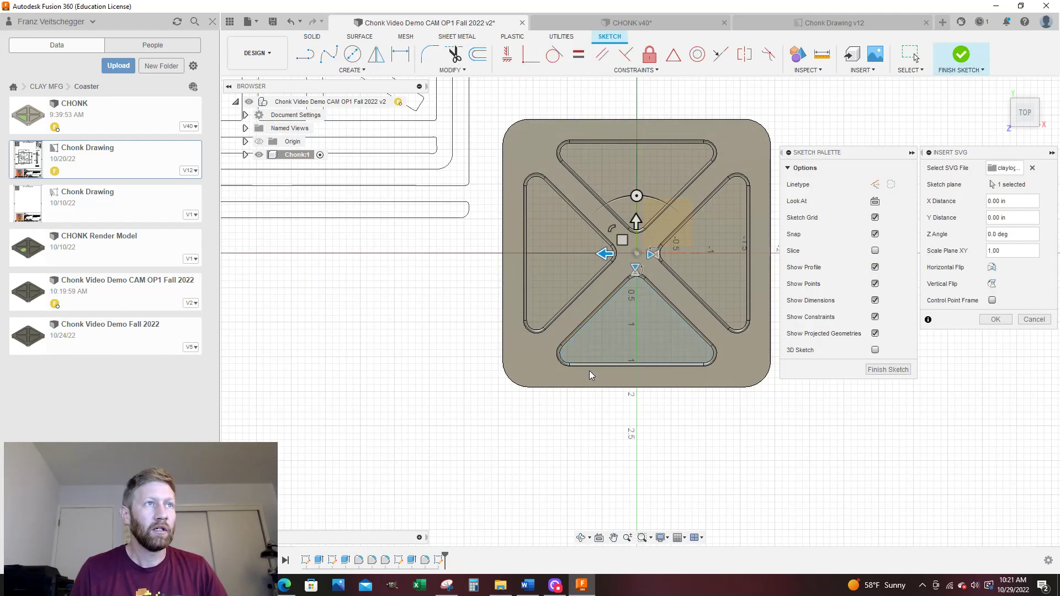
Step: Scale the inserted logo in the sketch plane to 0.125 and rotate it 180 degrees about Z
scroll(503, 407, down, 6)
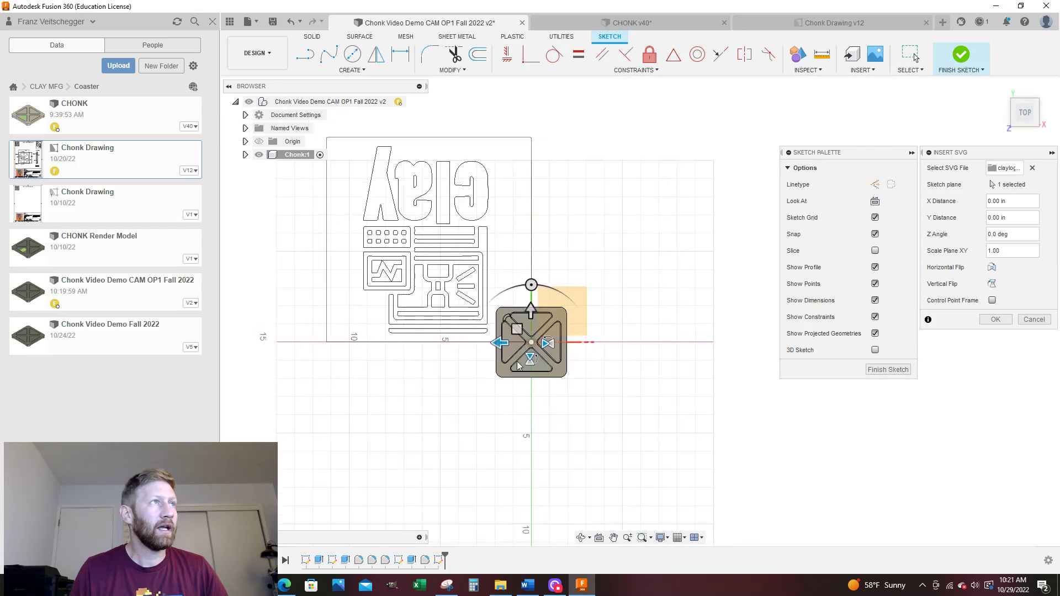
scroll(518, 364, up, 3)
drag(522, 321, 543, 339)
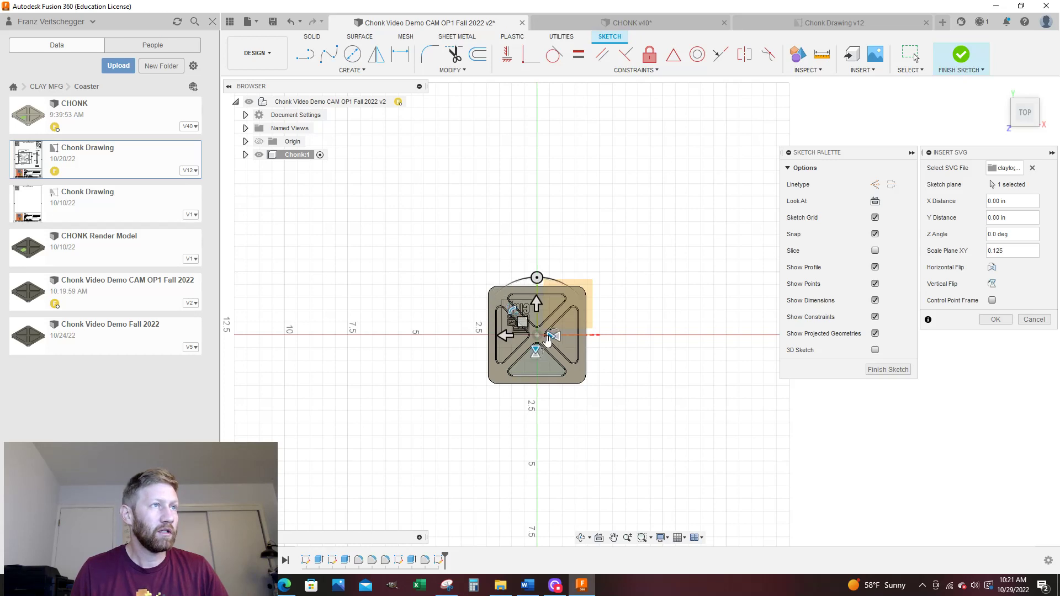
scroll(543, 339, up, 2)
scroll(543, 338, up, 2)
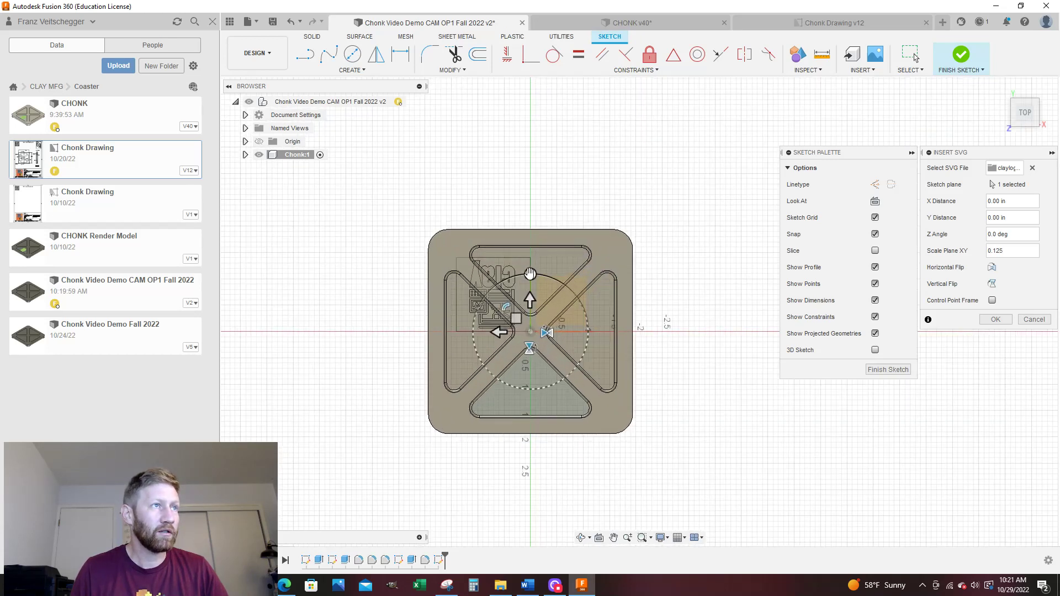
drag(529, 273, 534, 385)
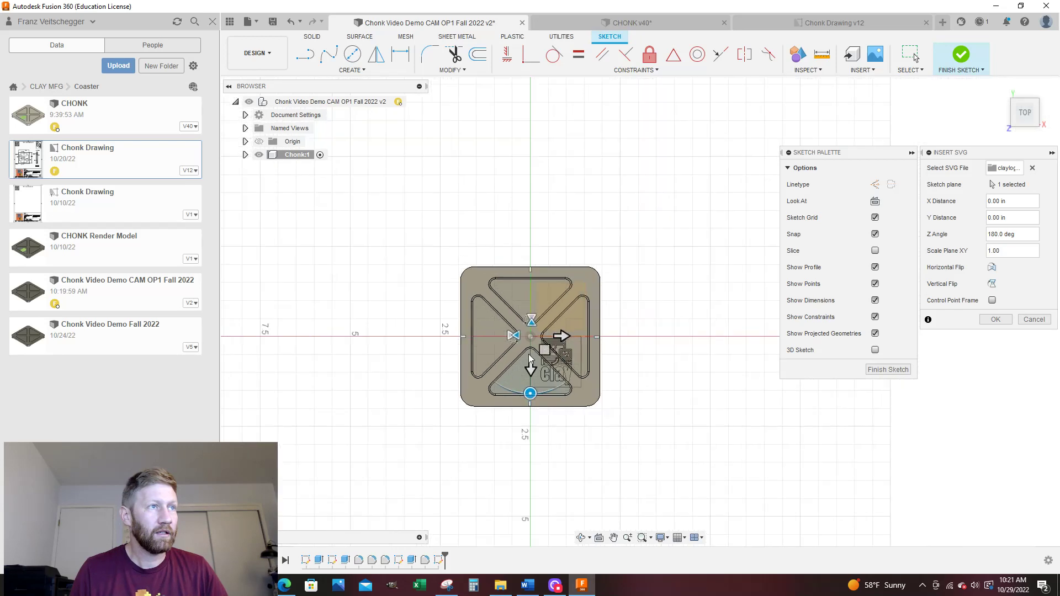
Step: Move the inserted clay logo into the front triangular pocket and enlarge it freehand toward the pocket's width
scroll(530, 359, up, 2)
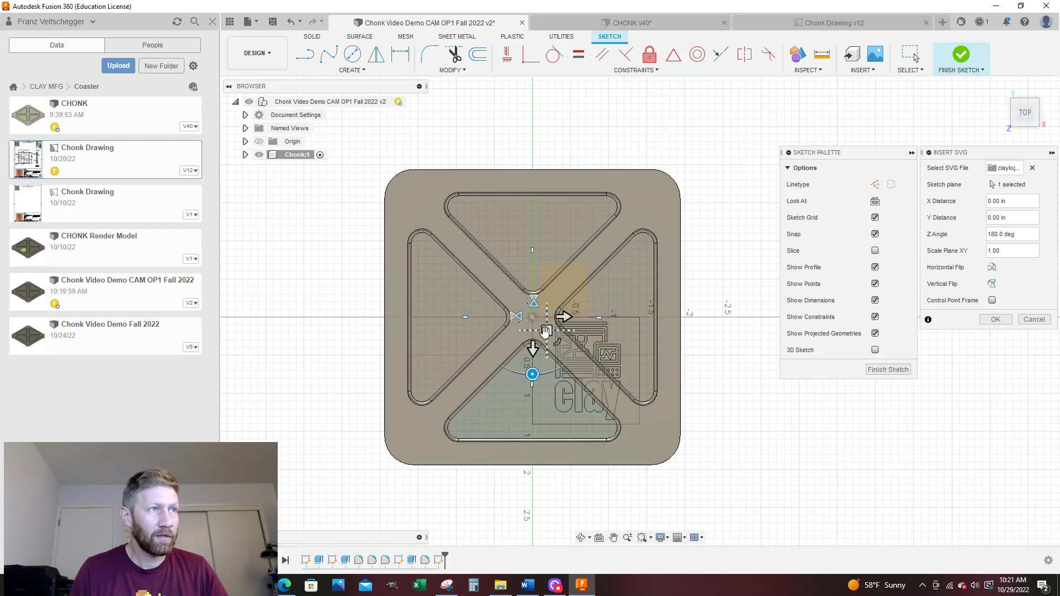
drag(541, 331, 516, 389)
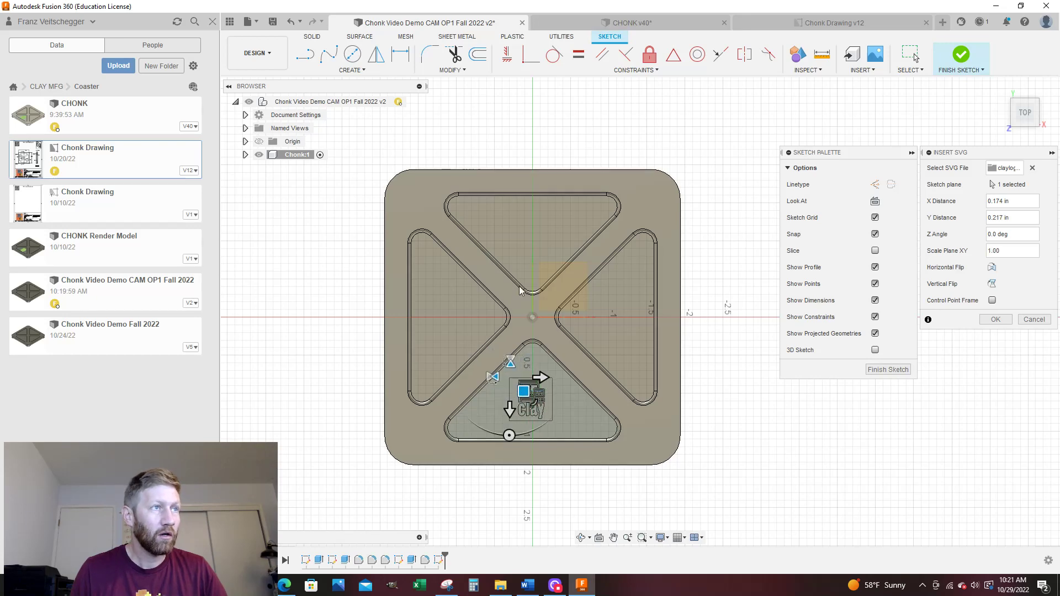
scroll(522, 411, up, 5)
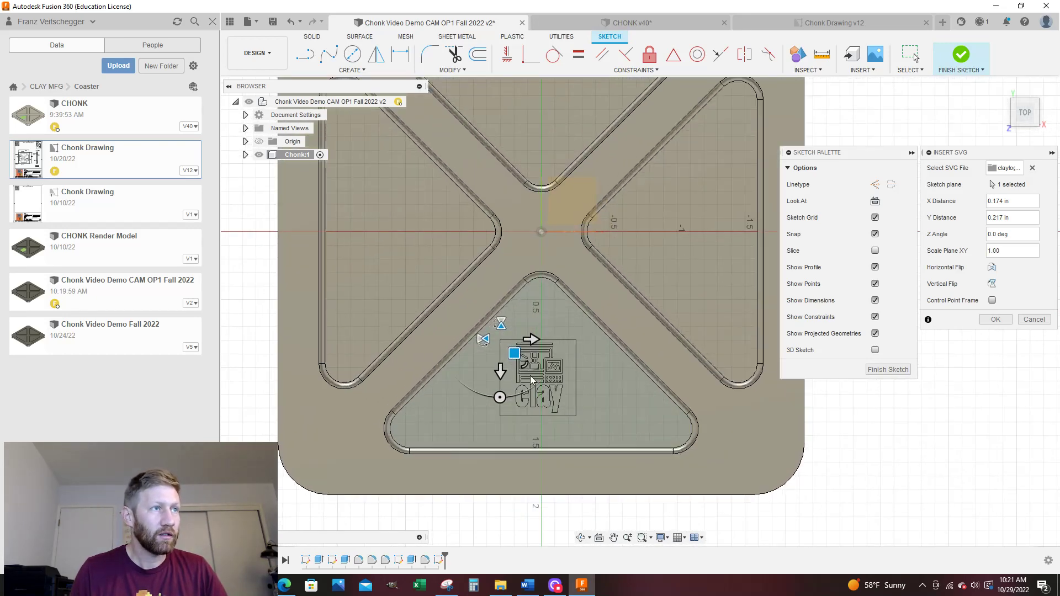
mouse_move(508, 360)
mouse_down()
mouse_move(533, 371)
mouse_move(494, 350)
mouse_move(499, 341)
mouse_up()
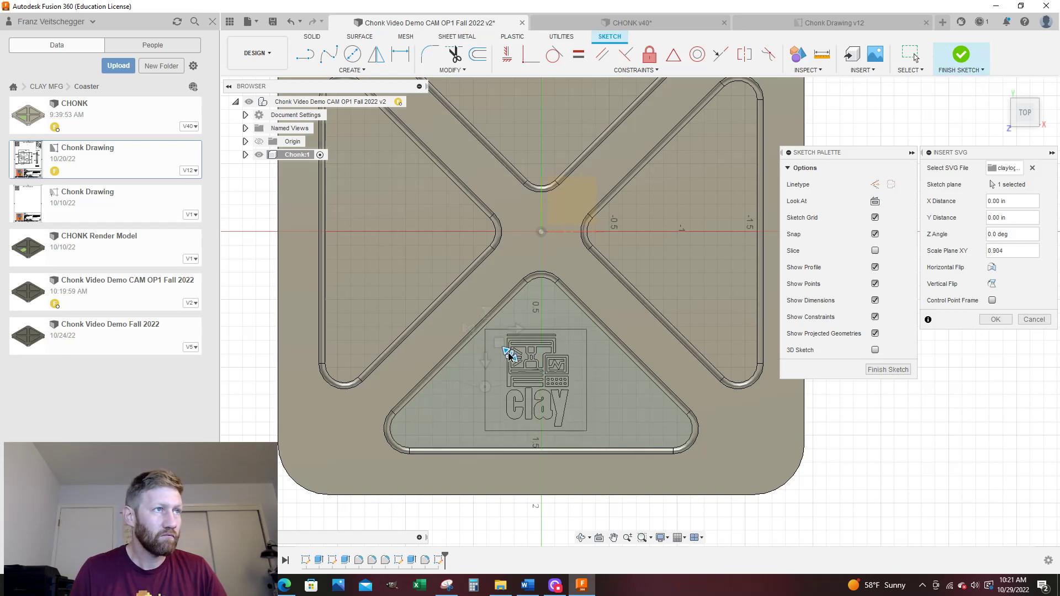
drag(500, 343, 504, 346)
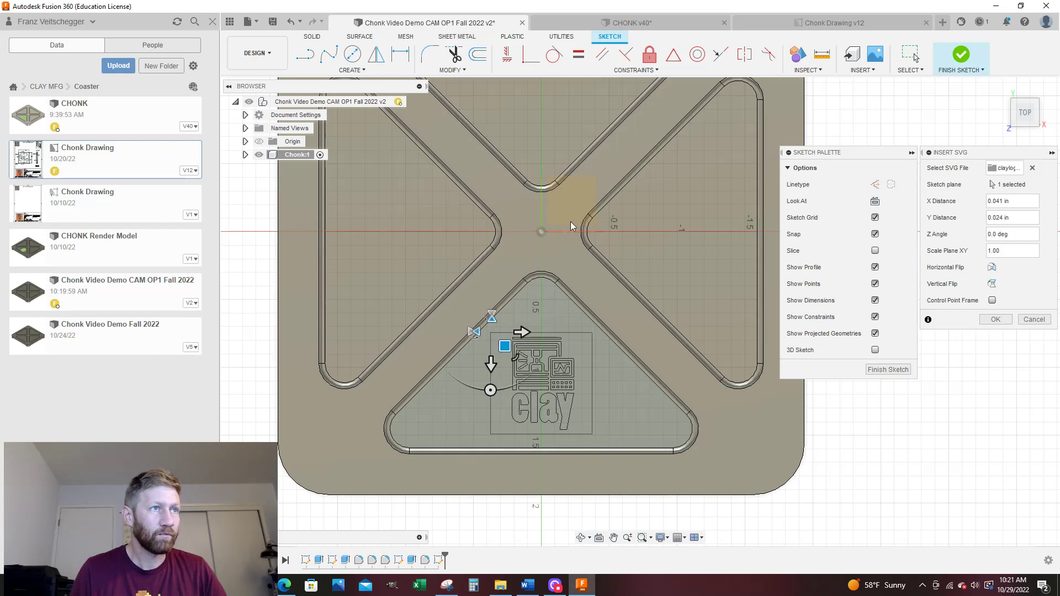
Step: Enlarge the logo to a frame width of about 0.82 in, centre it in the front pocket, and finish the sketch
scroll(593, 329, down, 1)
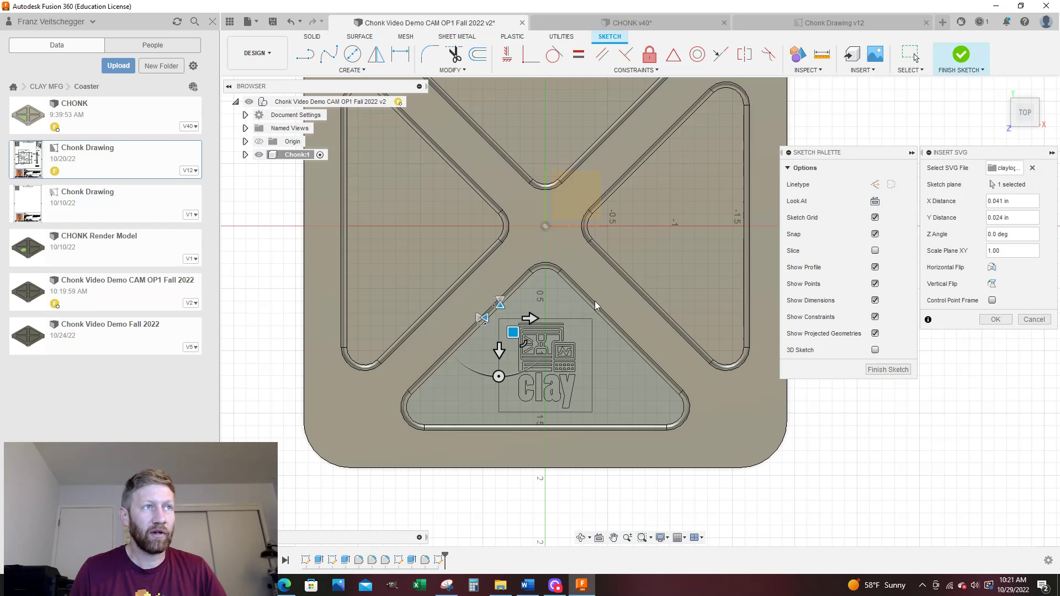
scroll(495, 330, up, 1)
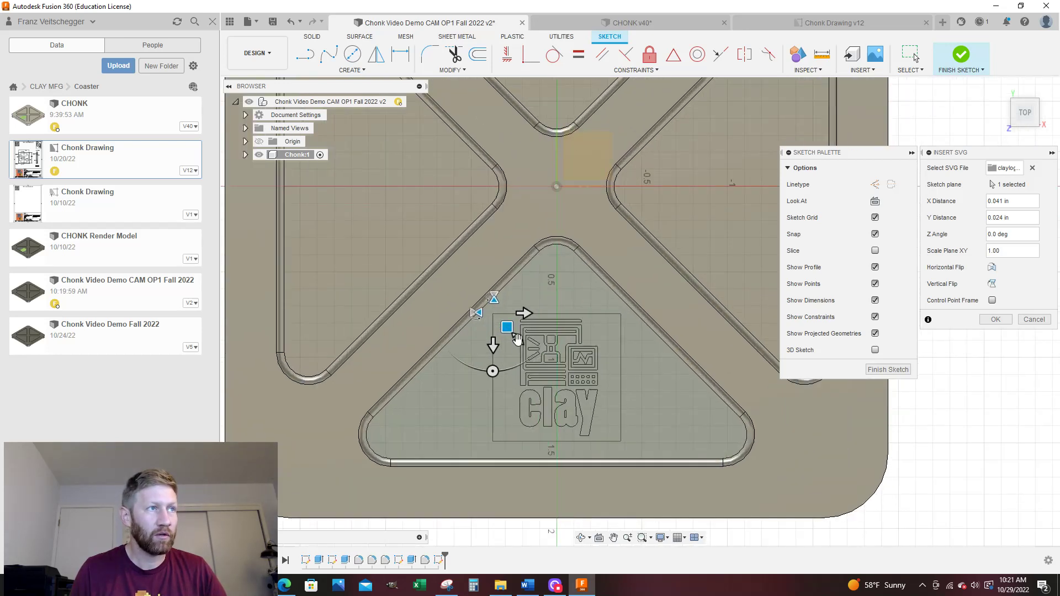
mouse_move(516, 338)
mouse_down()
mouse_move(523, 346)
mouse_move(516, 339)
mouse_up()
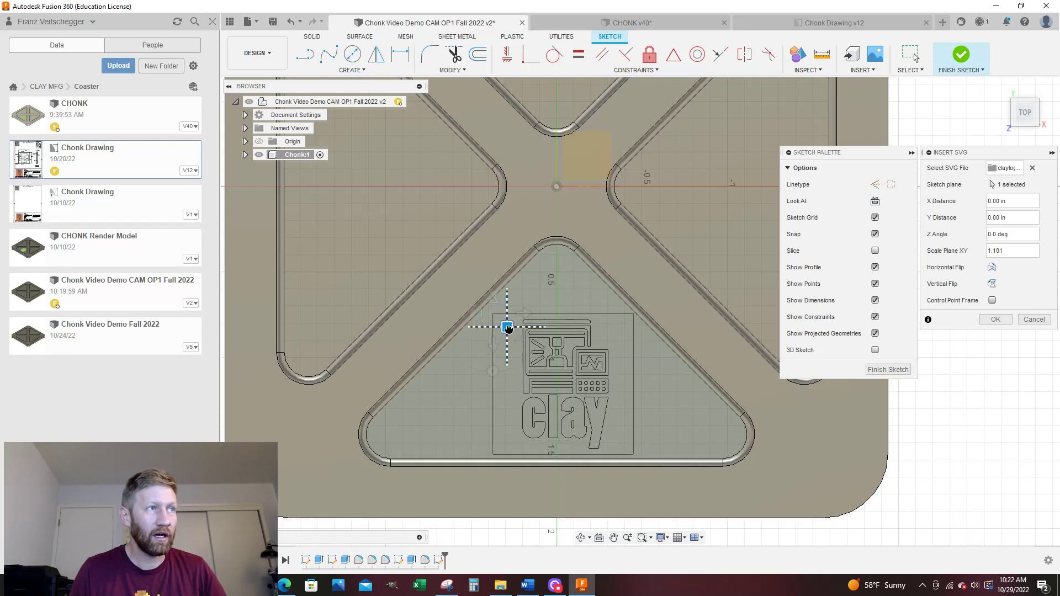
drag(509, 330, 503, 329)
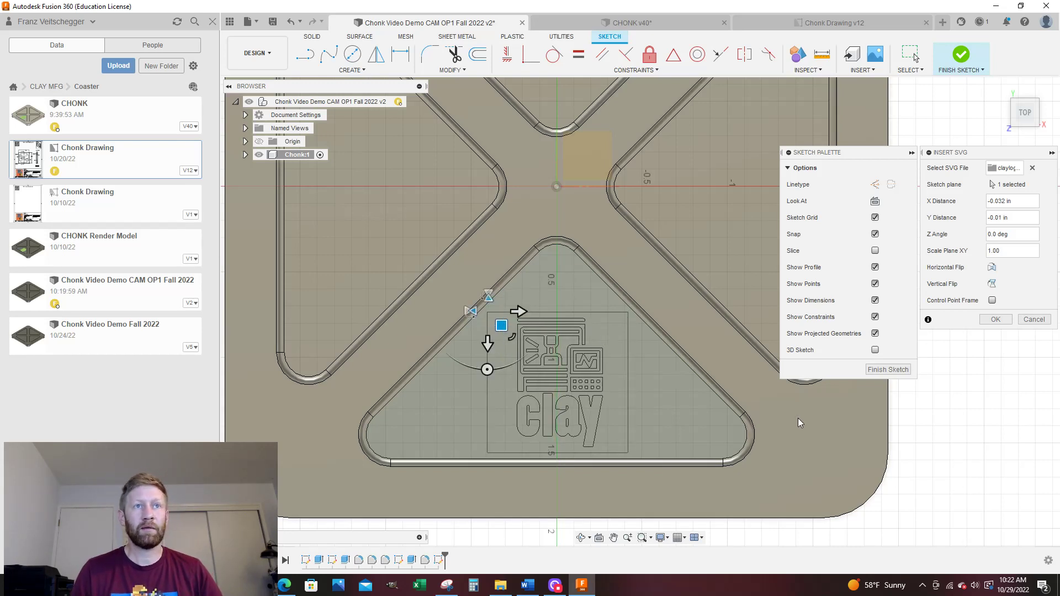
click(995, 319)
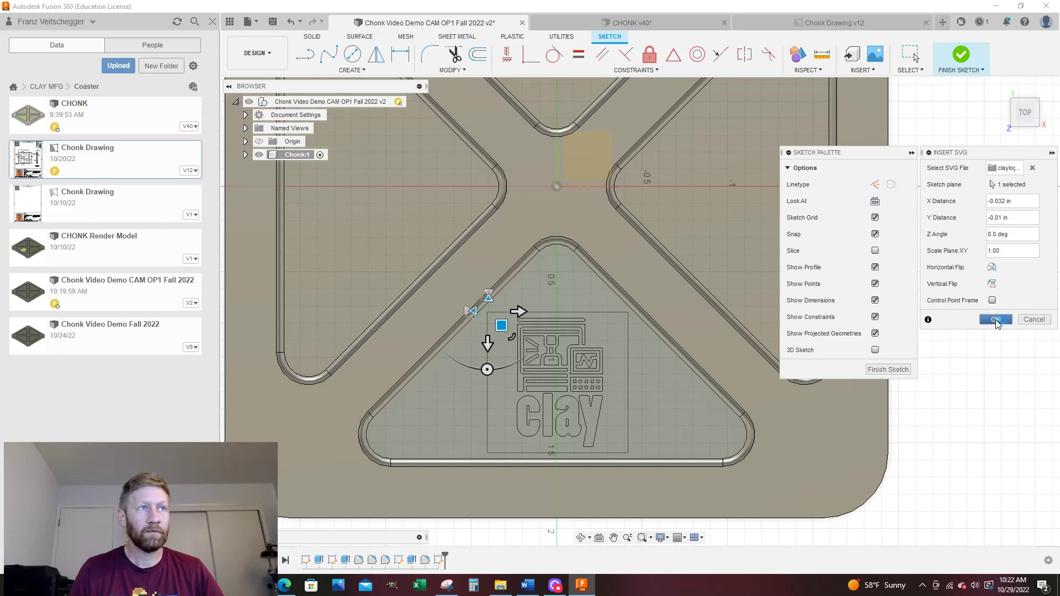
scroll(859, 334, down, 3)
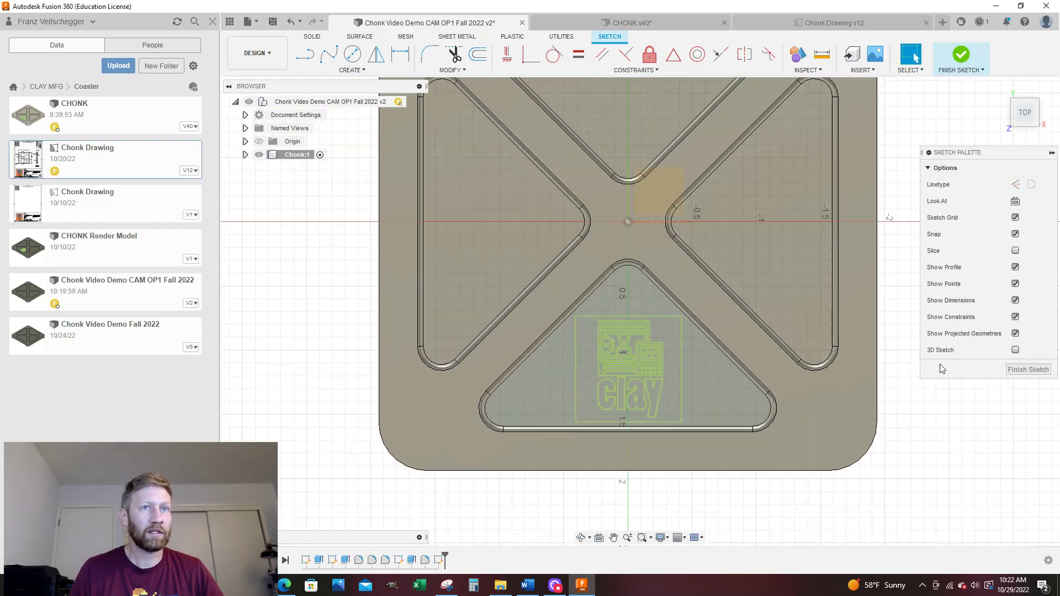
click(1016, 370)
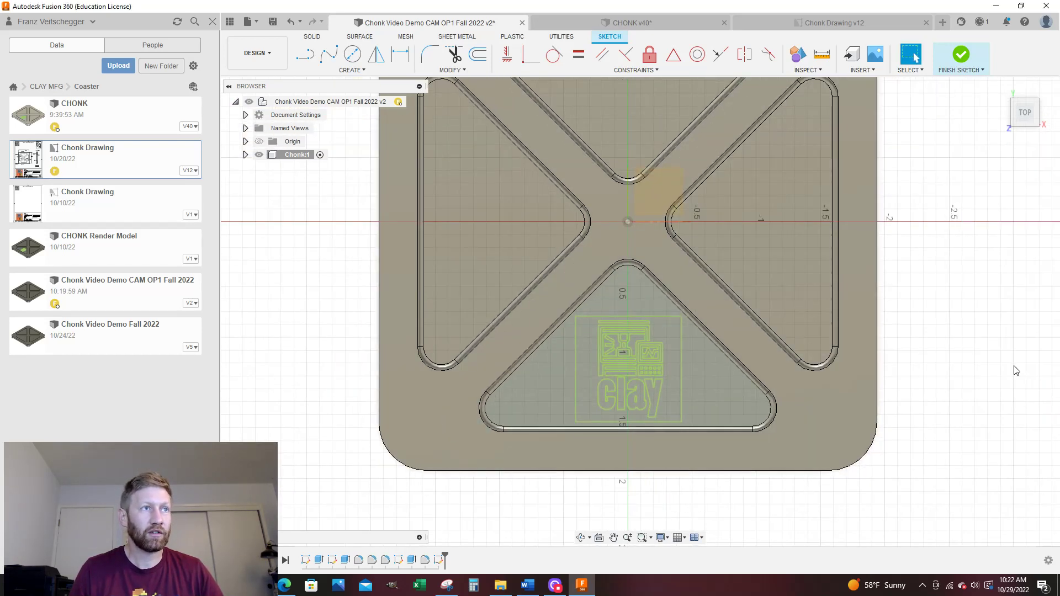
Step: Check the clay logo in the CHONK document's front pocket for a surrounding frame, and return to the Chonk Video Demo CAM OP1 document
click(656, 29)
shift+middle_drag(684, 312, 676, 353)
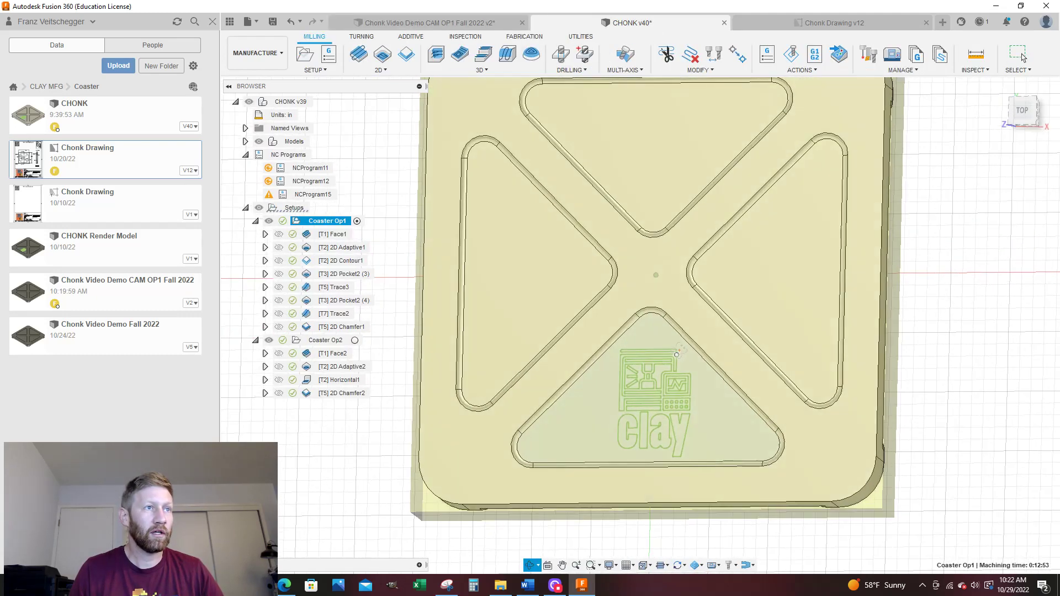
scroll(668, 469, up, 5)
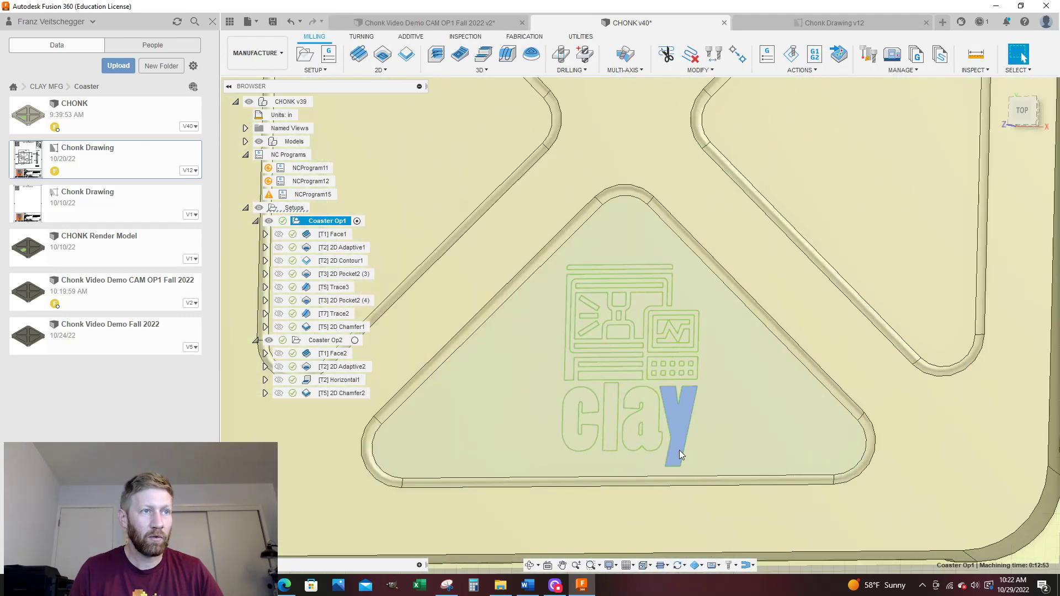
click(677, 471)
scroll(674, 458, down, 5)
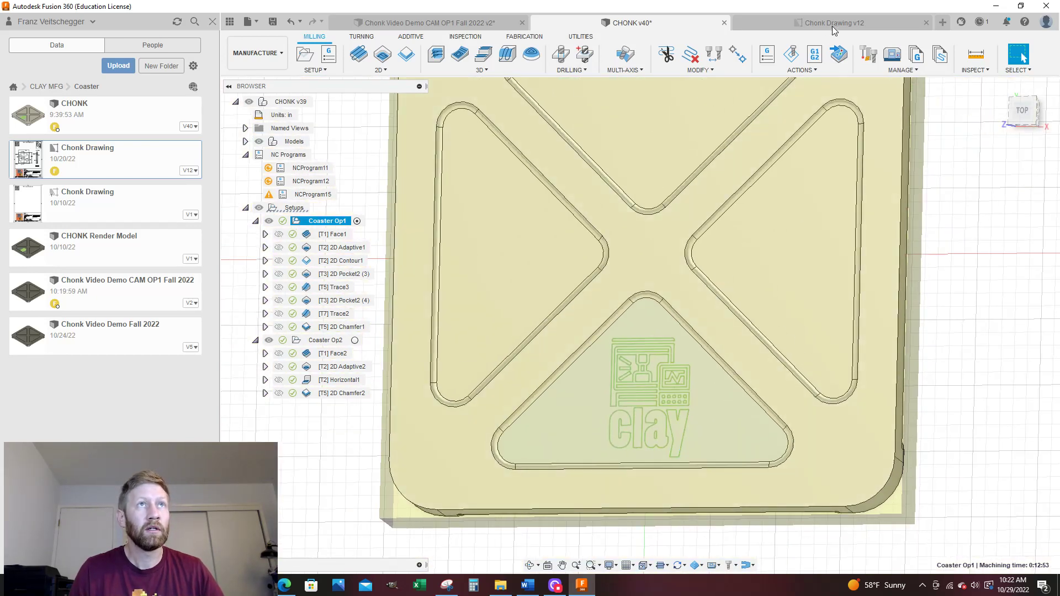
click(425, 22)
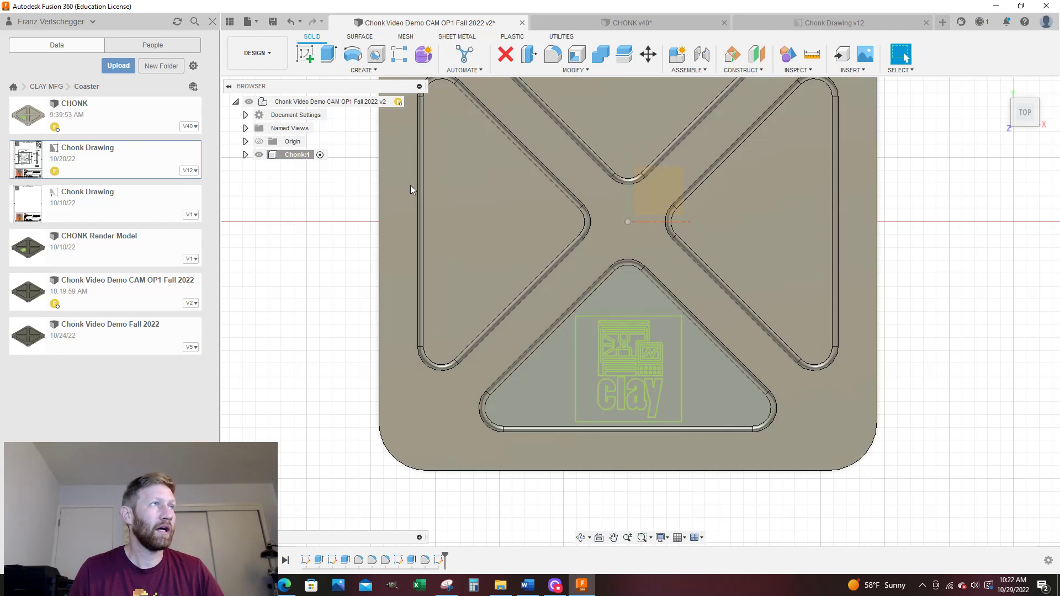
Step: Delete the rectangular frame lines surrounding the clay logo in the front pocket
scroll(648, 424, up, 5)
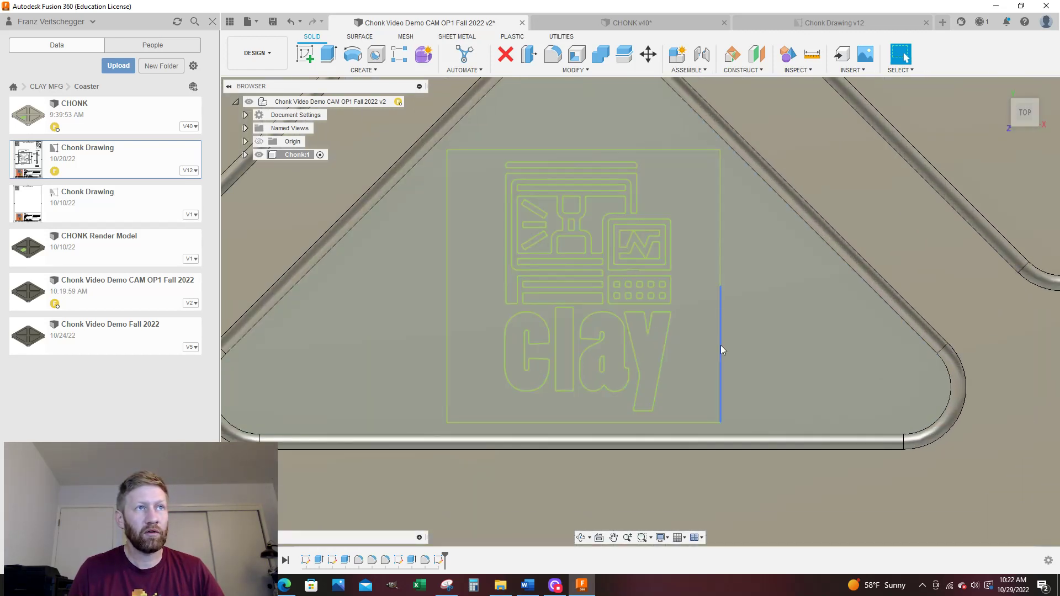
scroll(695, 181, up, 5)
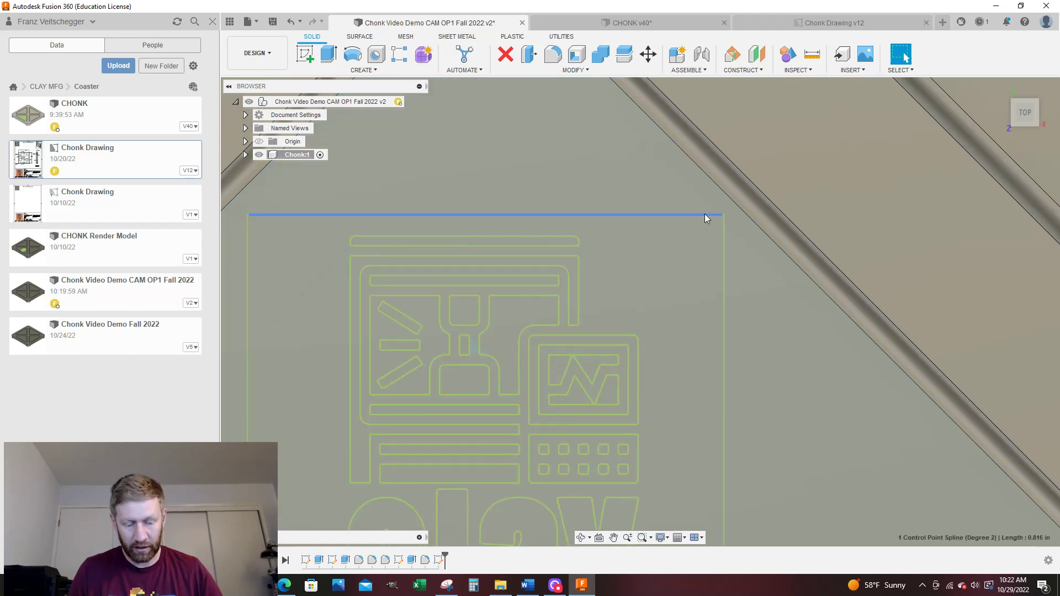
click(713, 214)
scroll(718, 215, up, 10)
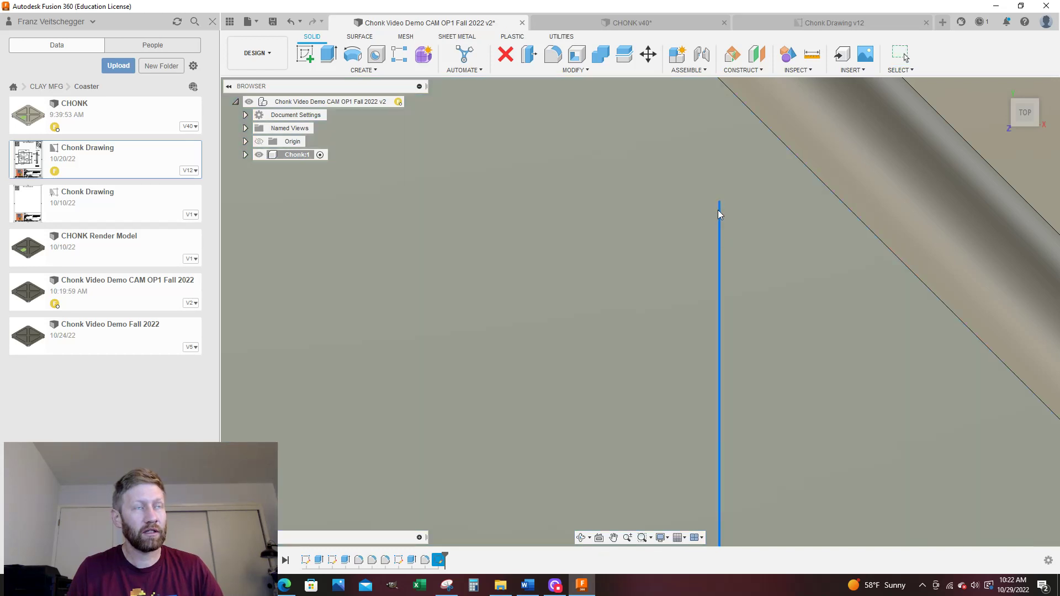
scroll(712, 209, down, 8)
scroll(706, 208, down, 5)
scroll(726, 350, up, 12)
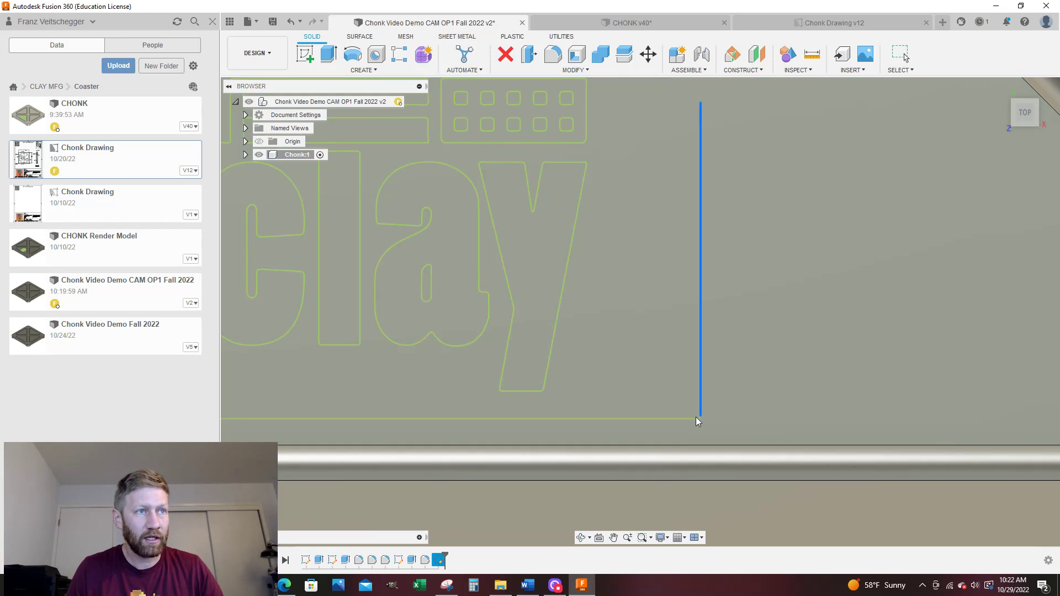
scroll(694, 424, up, 6)
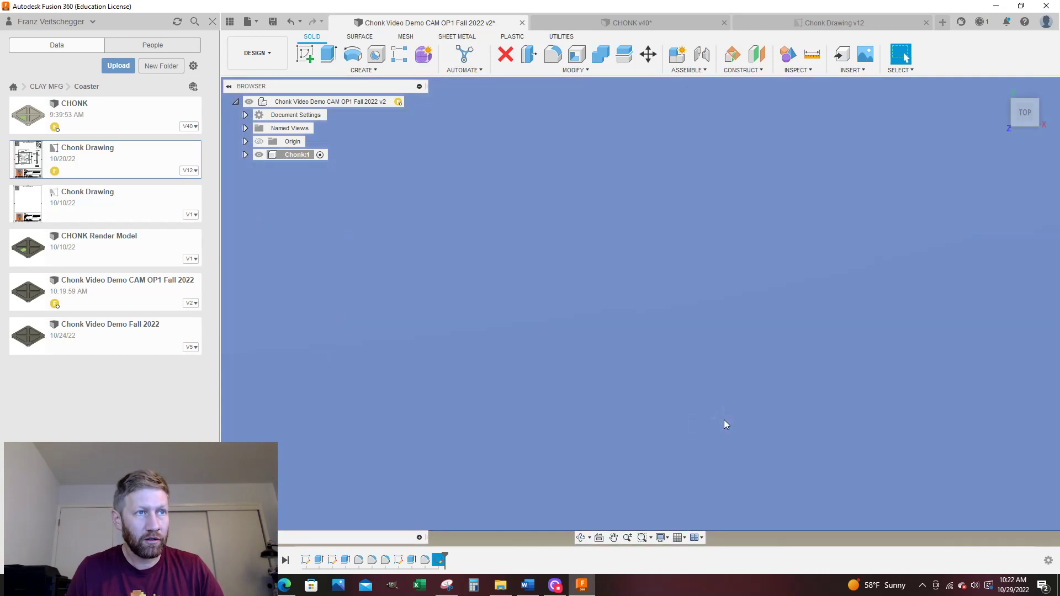
scroll(859, 391, down, 5)
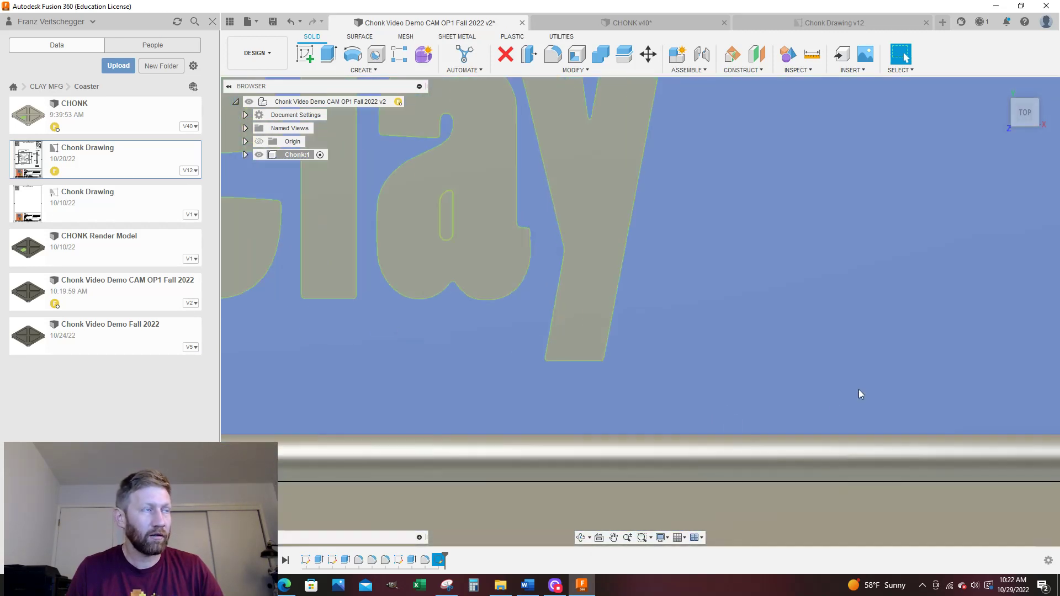
Step: Delete the tiny leftover segments at the corners of the logo's former frame
scroll(548, 414, up, 5)
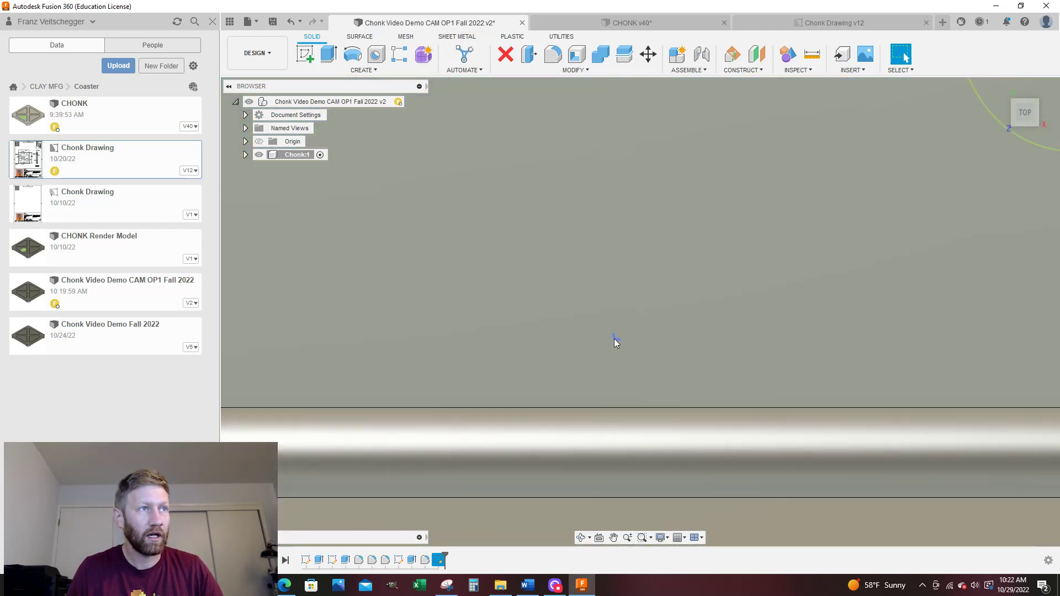
scroll(582, 386, down, 6)
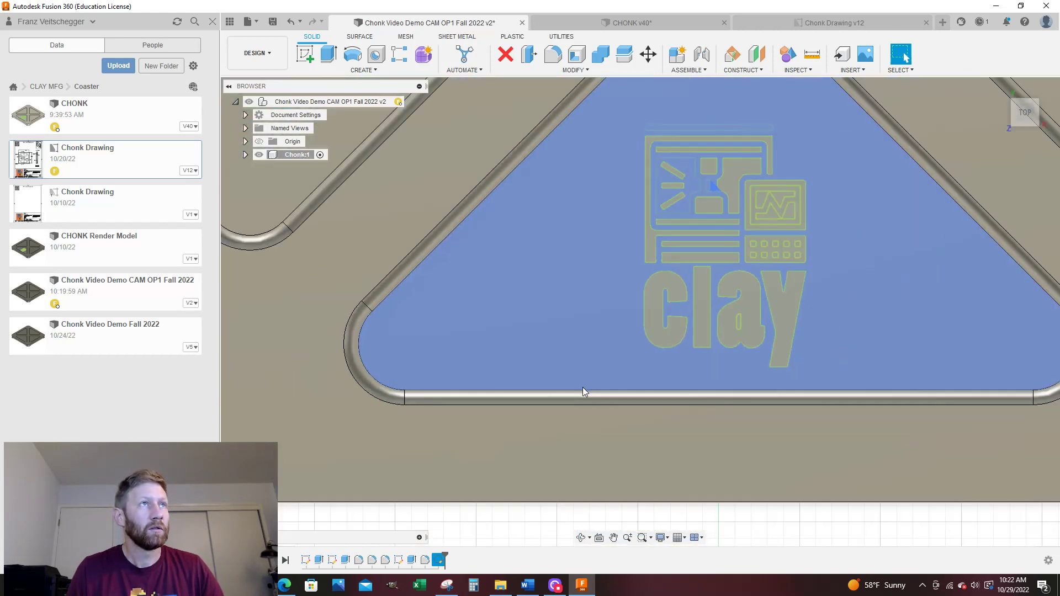
scroll(574, 213, up, 2)
scroll(578, 227, up, 8)
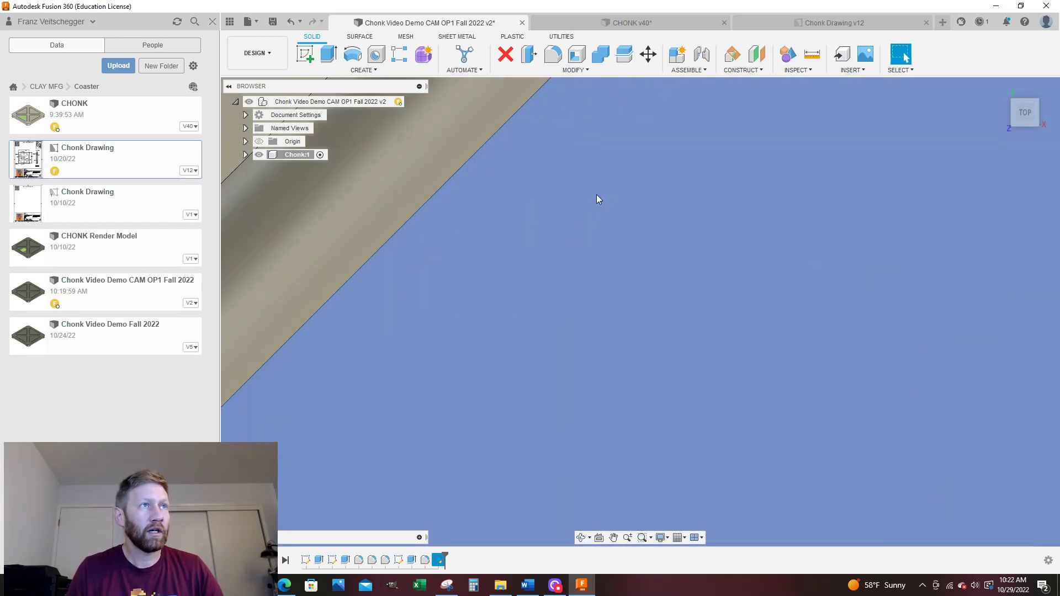
scroll(585, 264, down, 5)
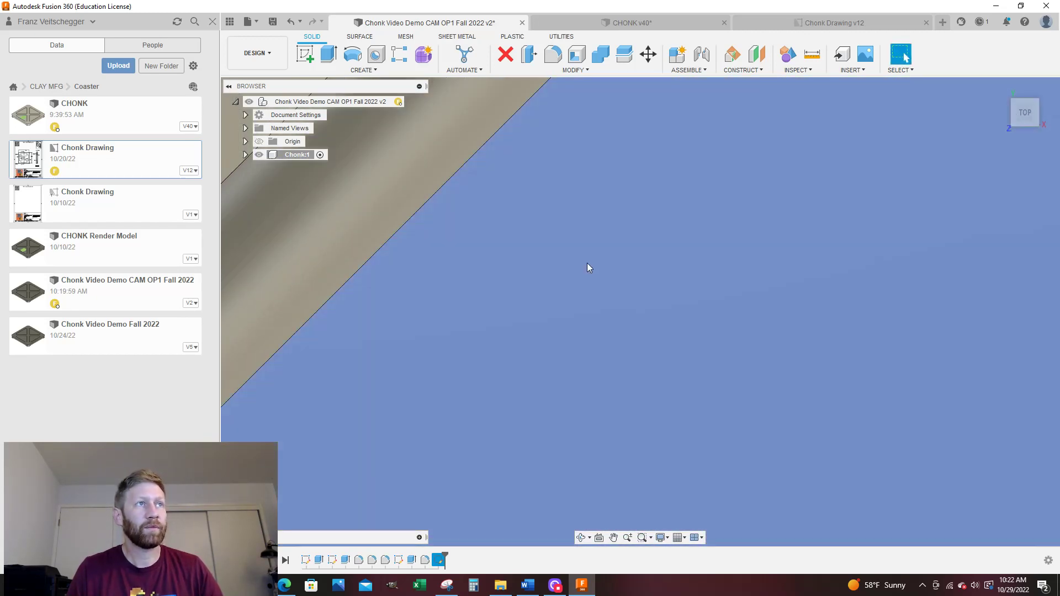
scroll(582, 267, down, 5)
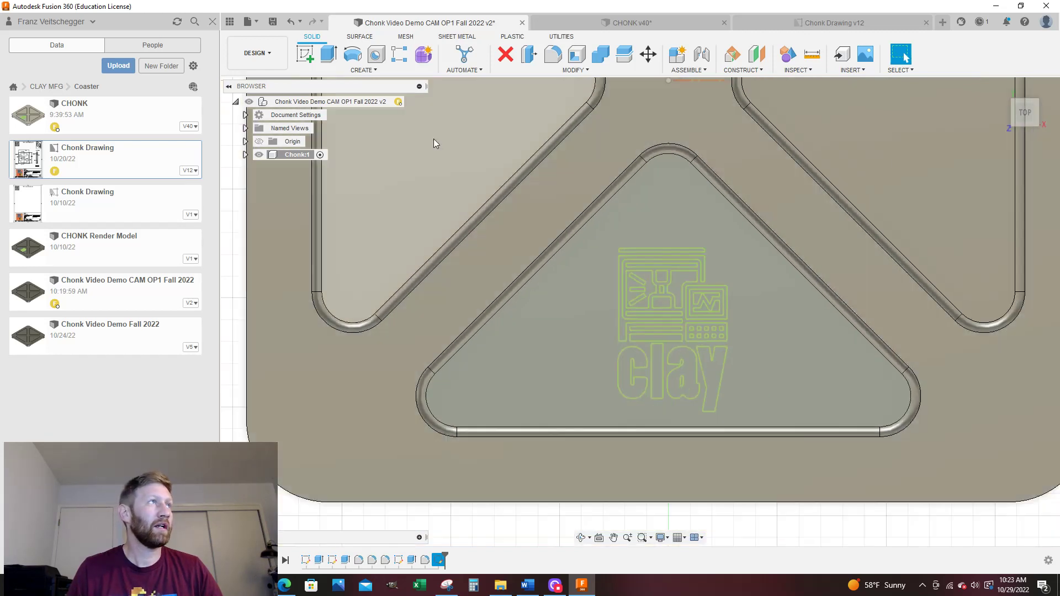
Step: Save the coaster document as a new version and switch to the Manufacture workspace
key(ctrl+s)
click(528, 308)
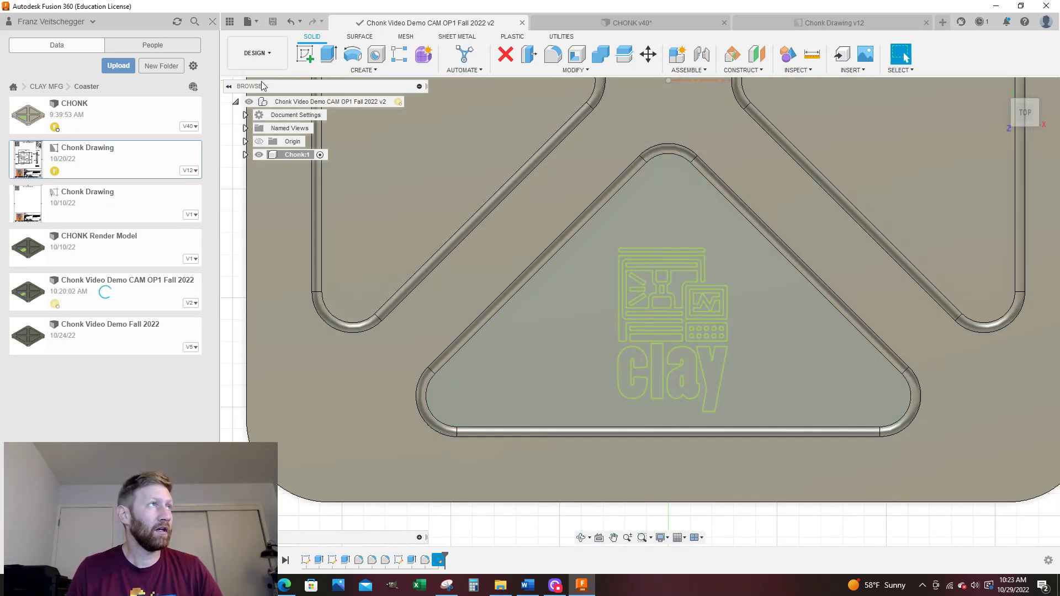
click(257, 53)
click(287, 177)
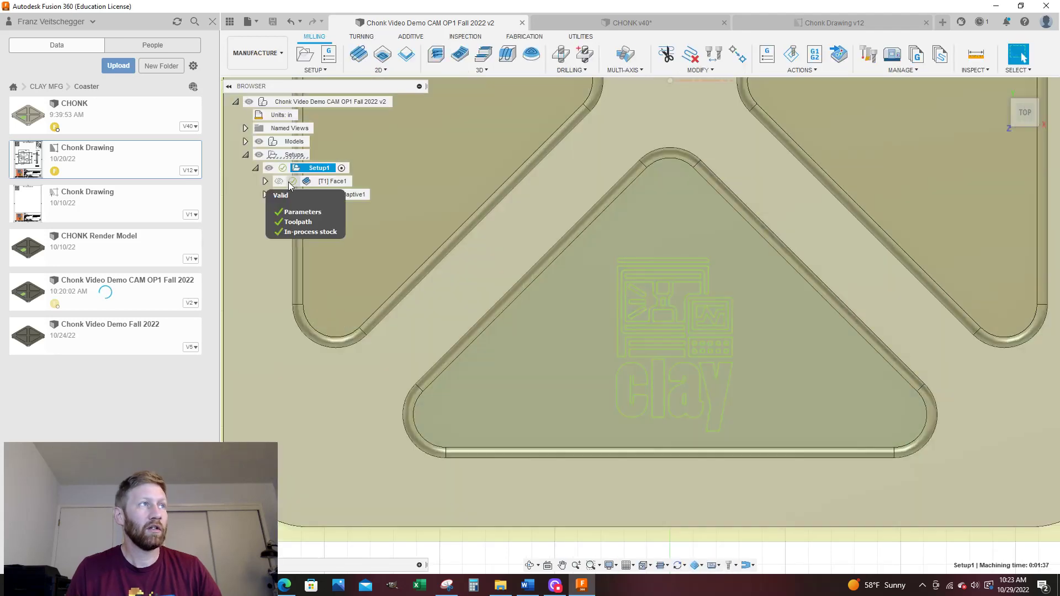
Step: Rename the coaster's machining setup as Chonk Op1
scroll(557, 306, down, 2)
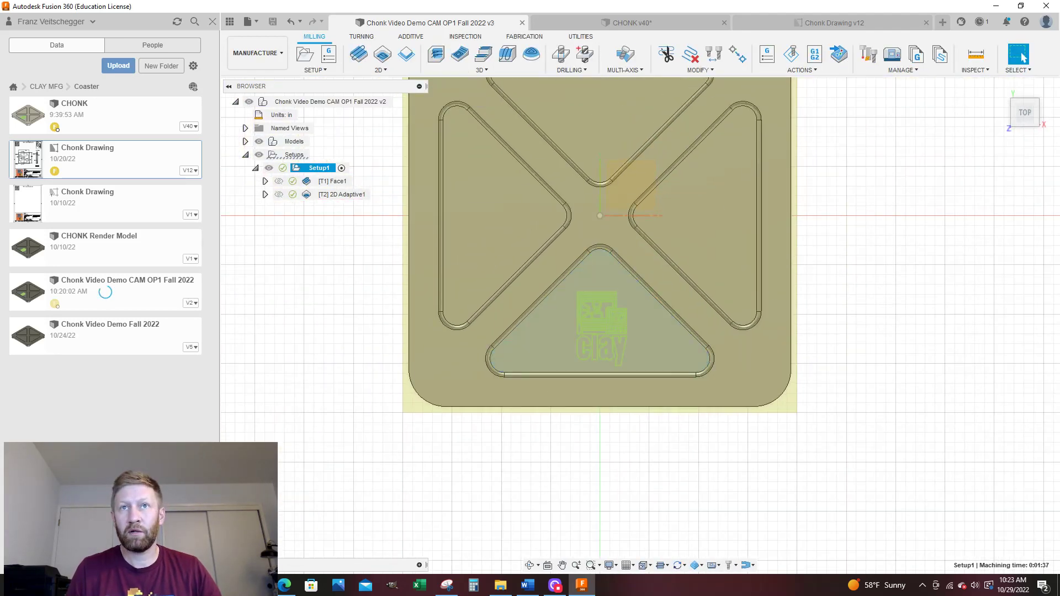
scroll(709, 430, down, 2)
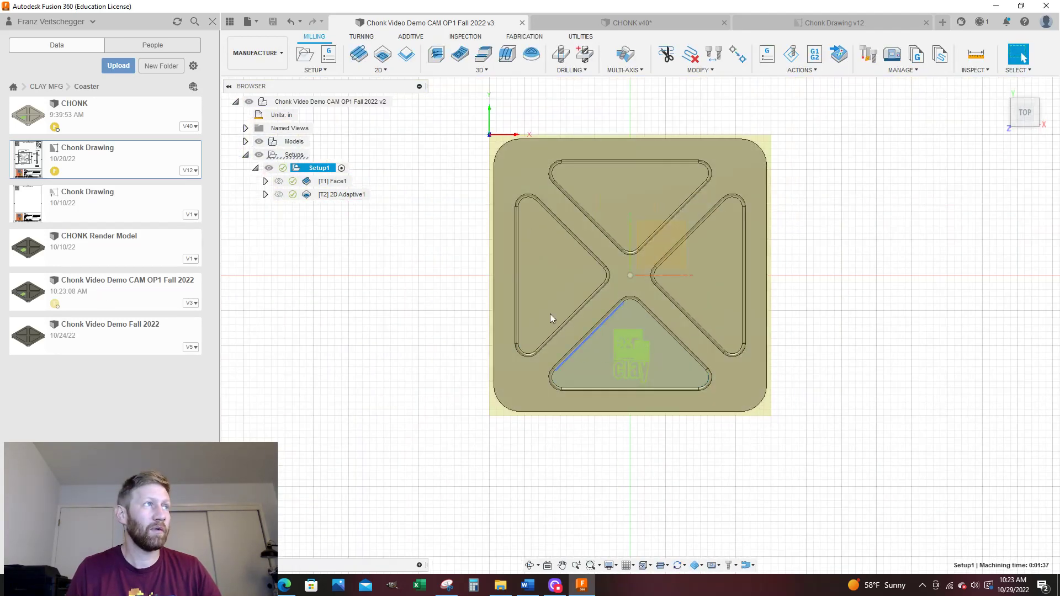
click(328, 169)
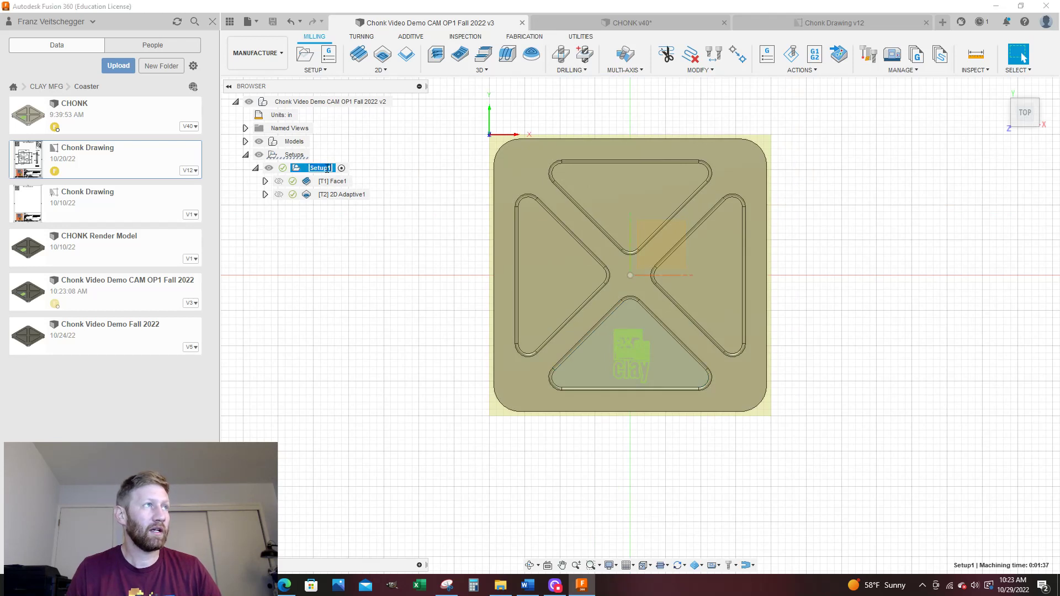
text(Chonk Op1)
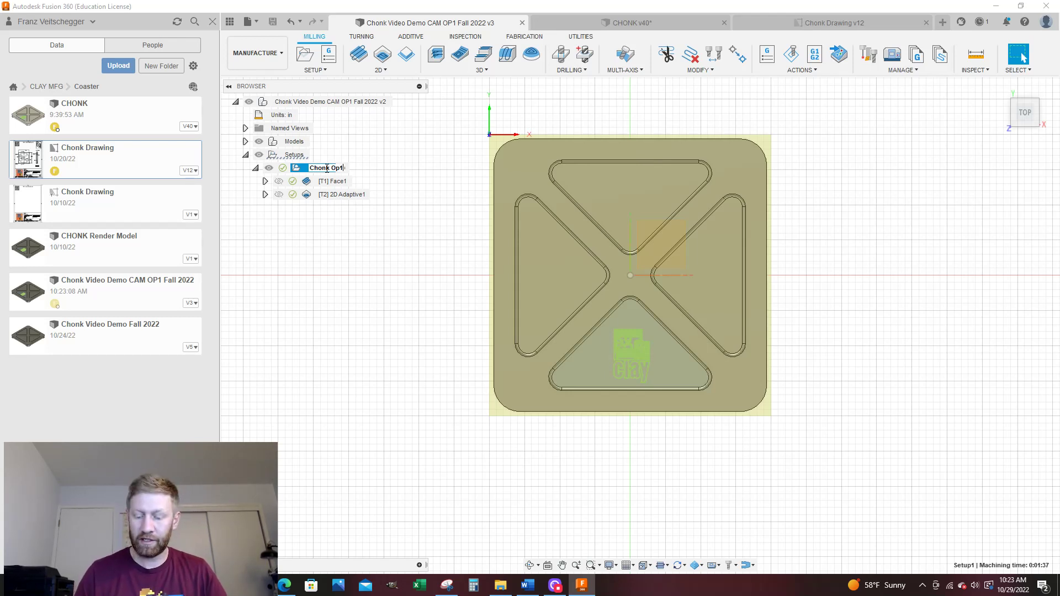
key(Return)
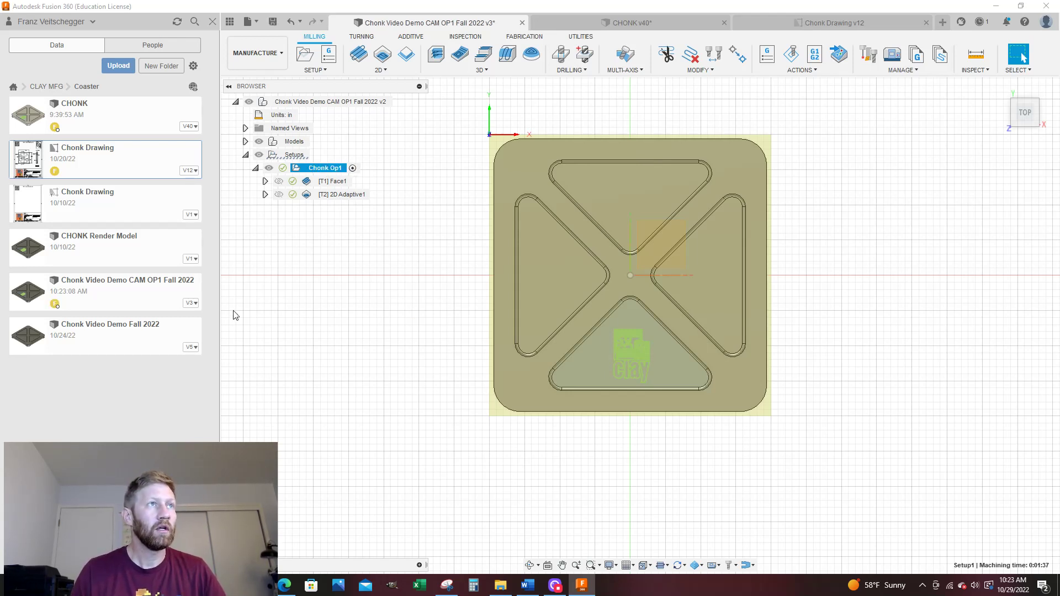
scroll(235, 315, down, 2)
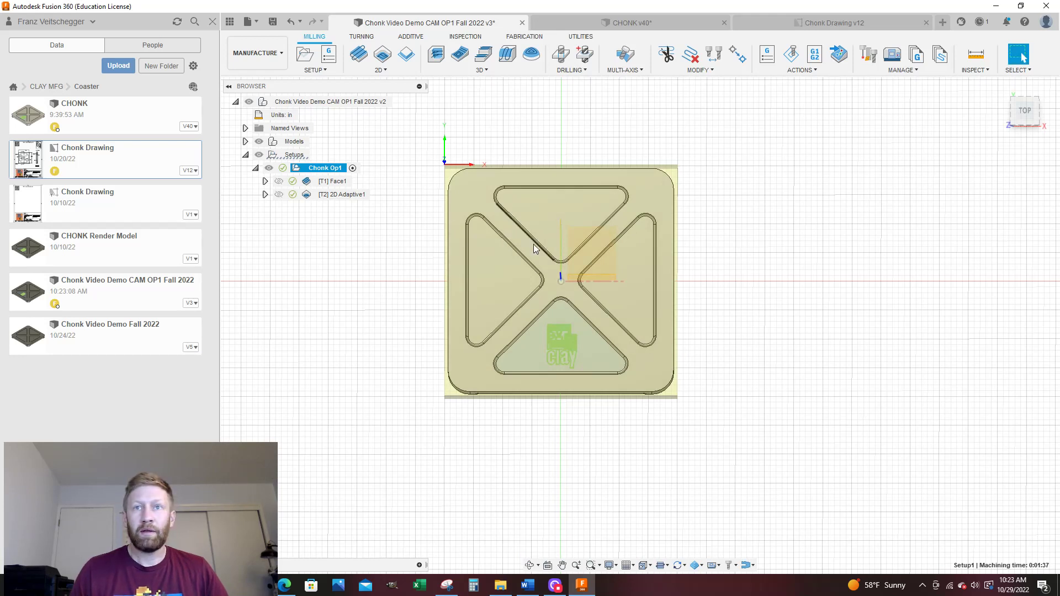
Step: Create a 2D Pocket operation using tool 3, the 1/4" flat end mill from the CLAY_Mini Mill_Aluminum library
click(386, 72)
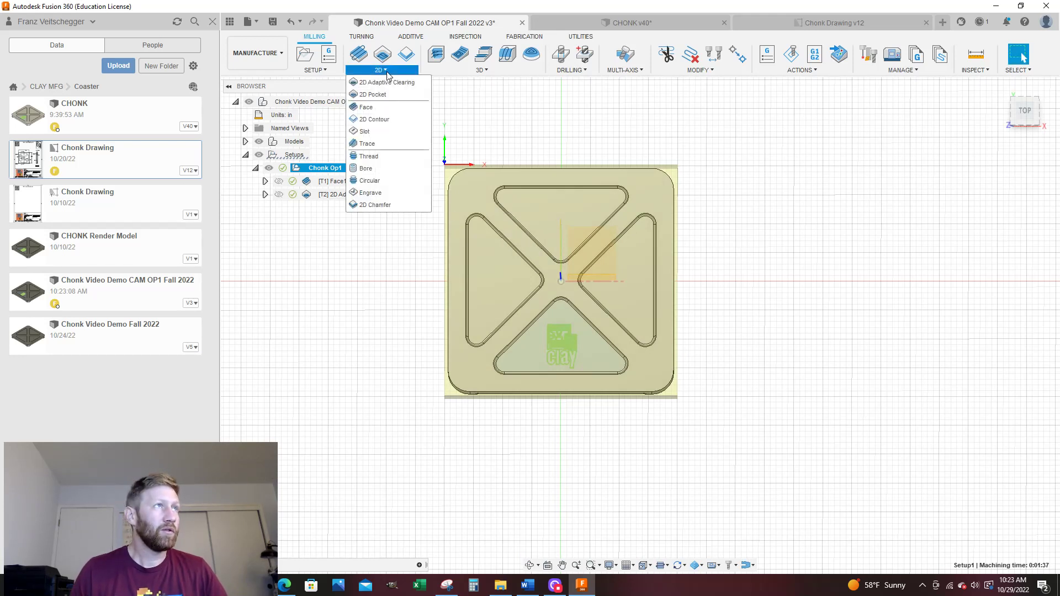
click(383, 95)
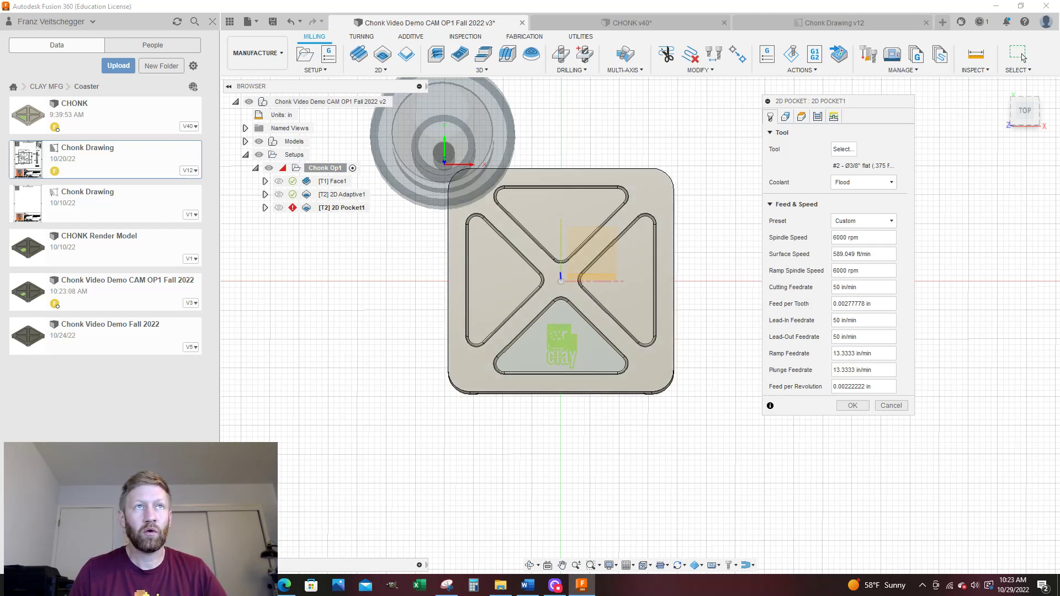
click(846, 150)
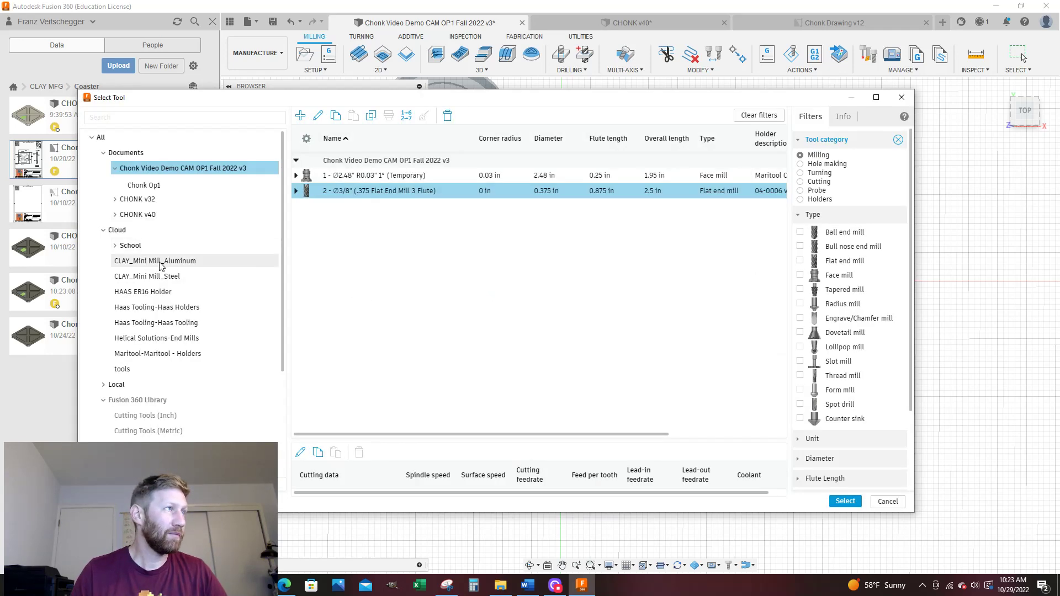
click(161, 263)
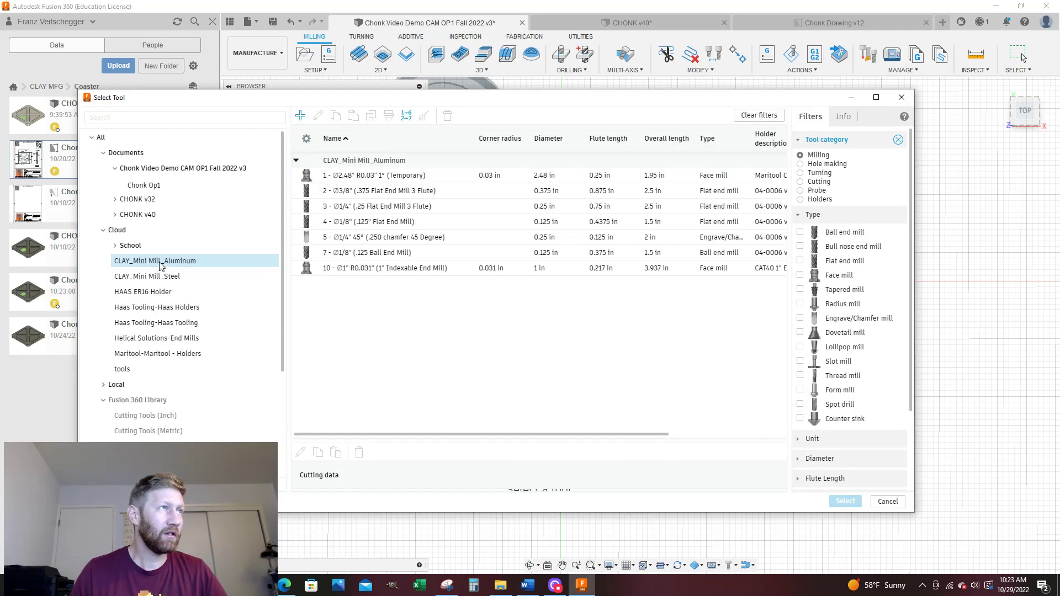
click(349, 213)
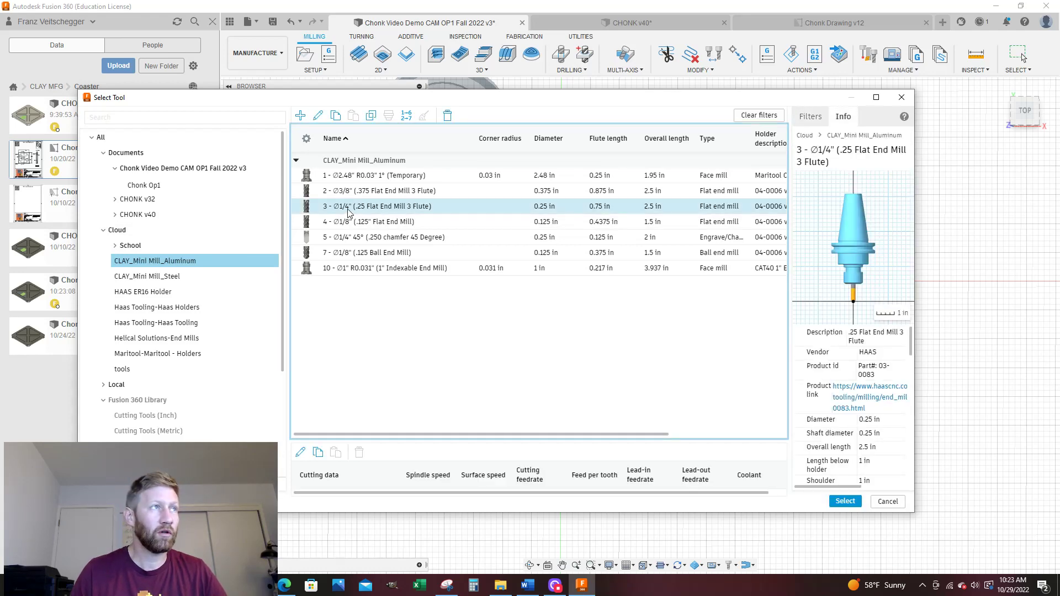
click(840, 502)
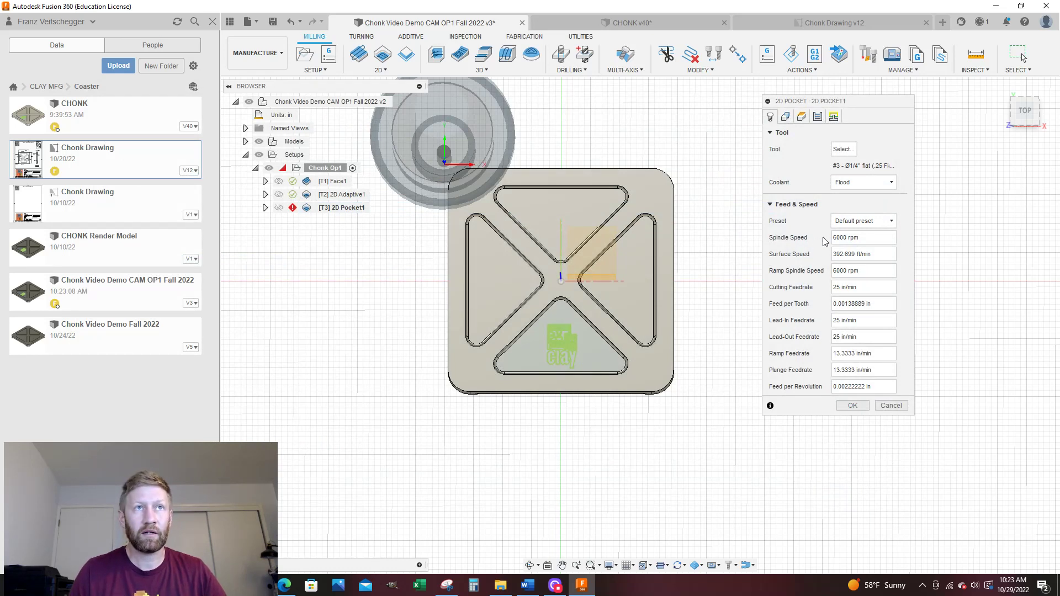
Step: Set the 2D pocket operation's cutting feedrate to 35 in/min
click(836, 289)
key(BackSpace)
text(3)
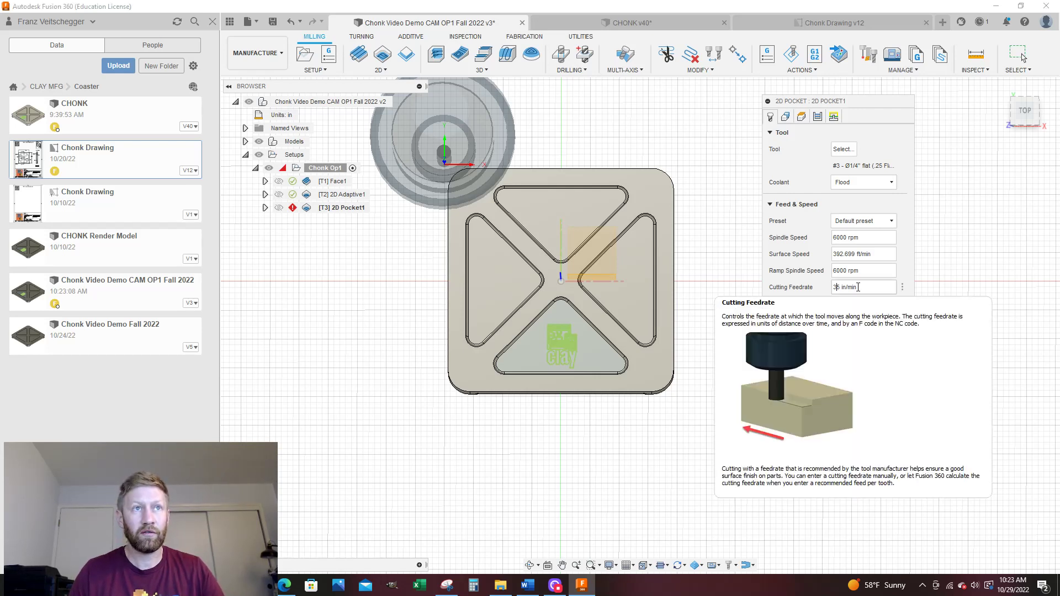
key(Return)
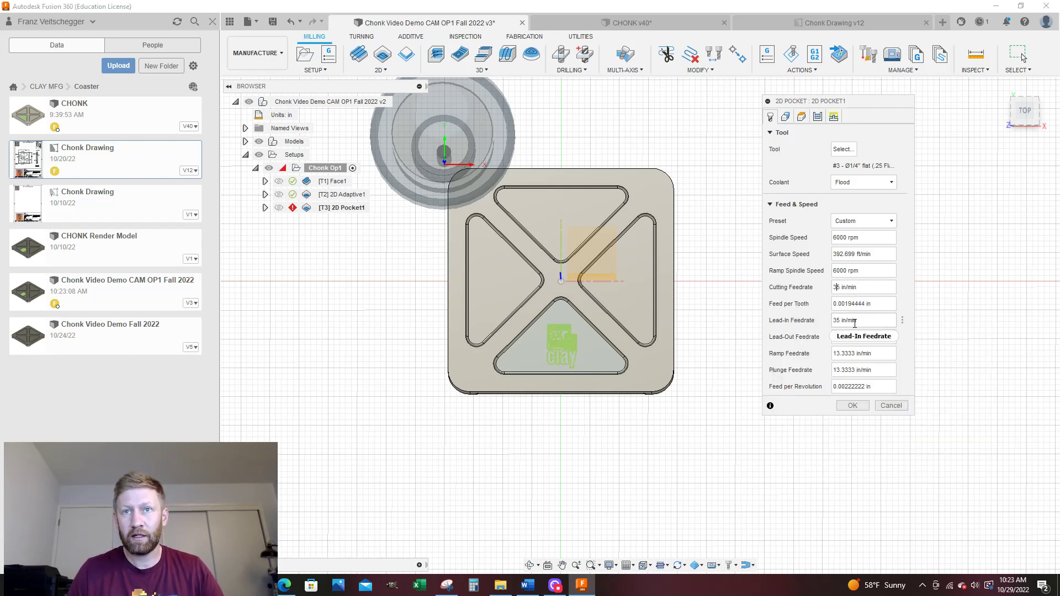
Step: Select the floor of the front triangular pocket containing the clay logo as the pocket geometry
click(786, 117)
scroll(541, 366, up, 6)
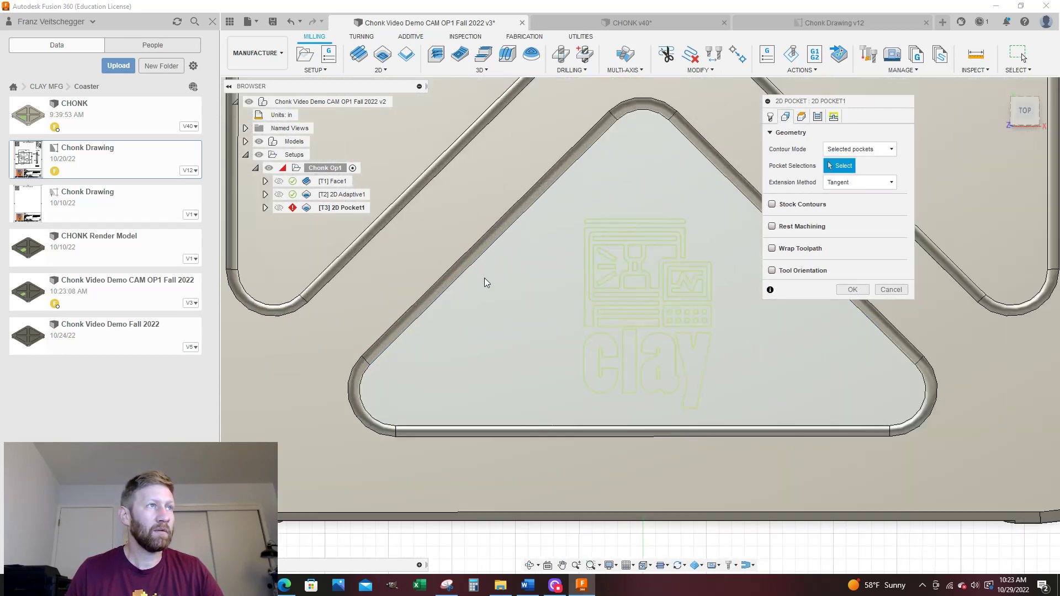
click(485, 254)
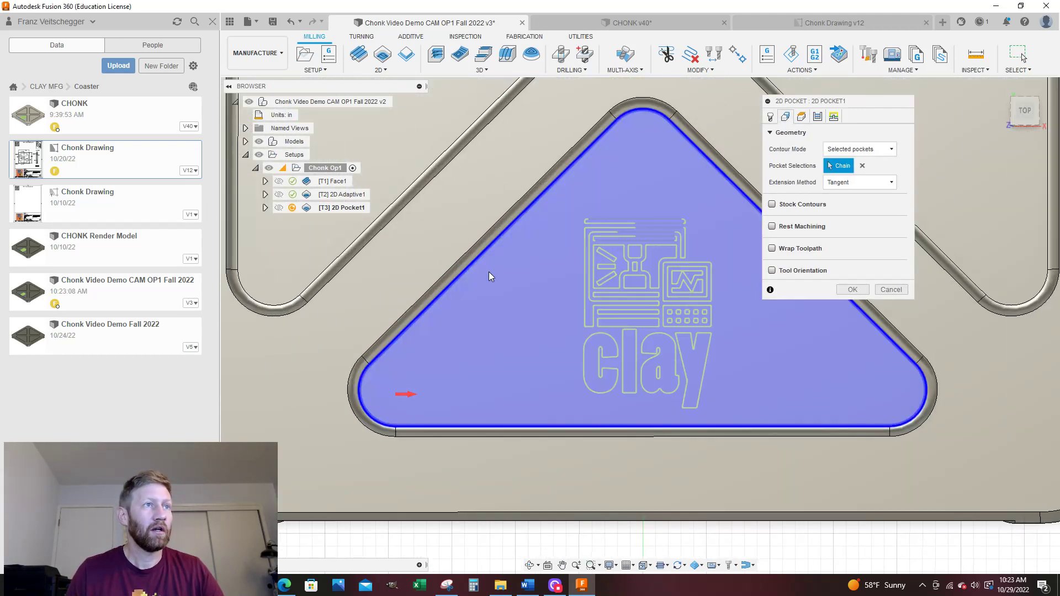
scroll(466, 373, down, 4)
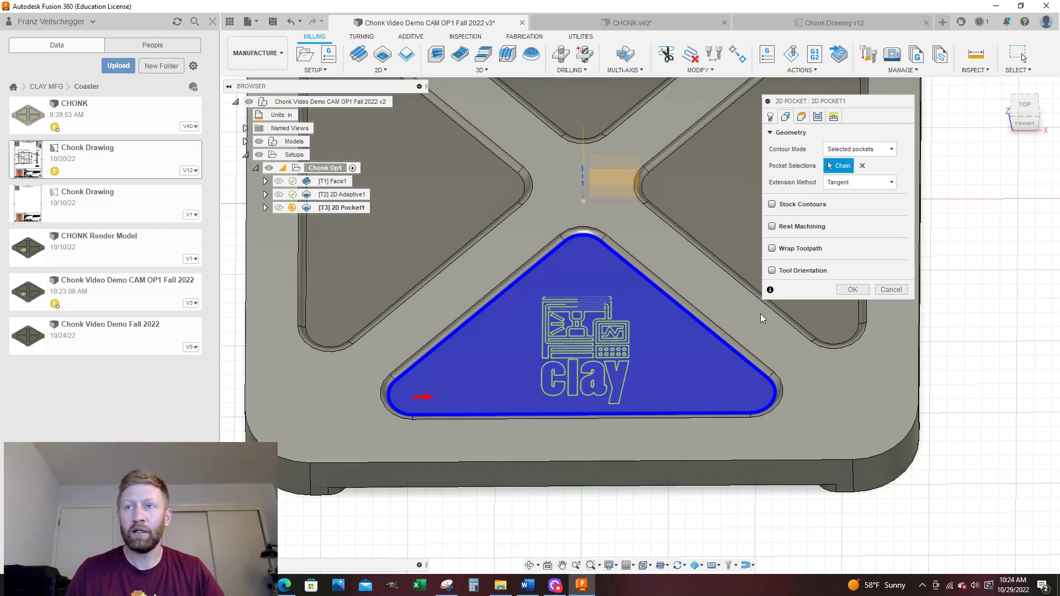
Step: Check the pocket operation's heights, enlarge the dialog to show all pass settings, and enable finishing passes
click(801, 118)
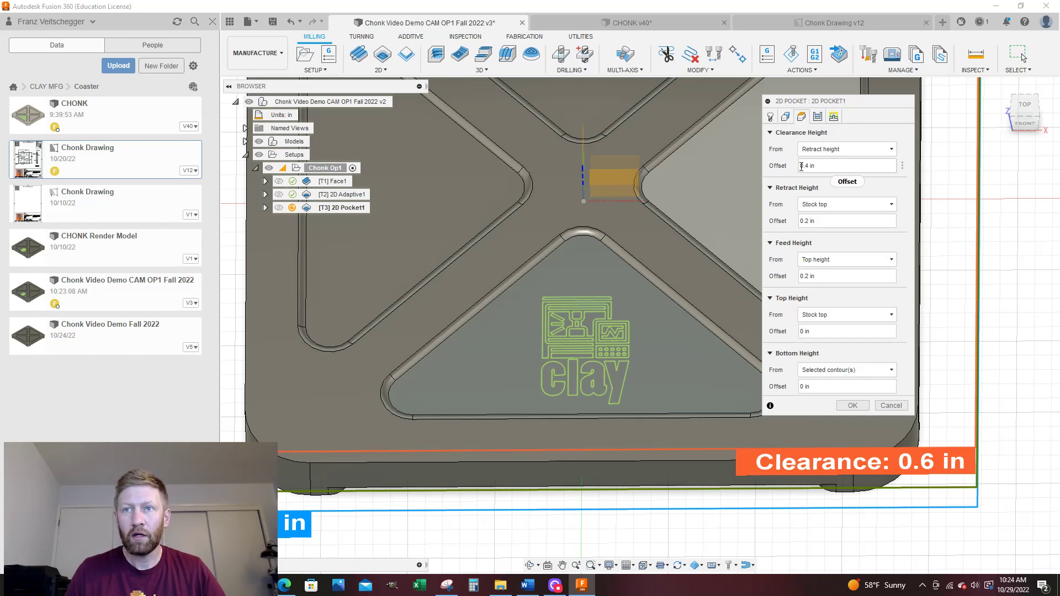
click(817, 117)
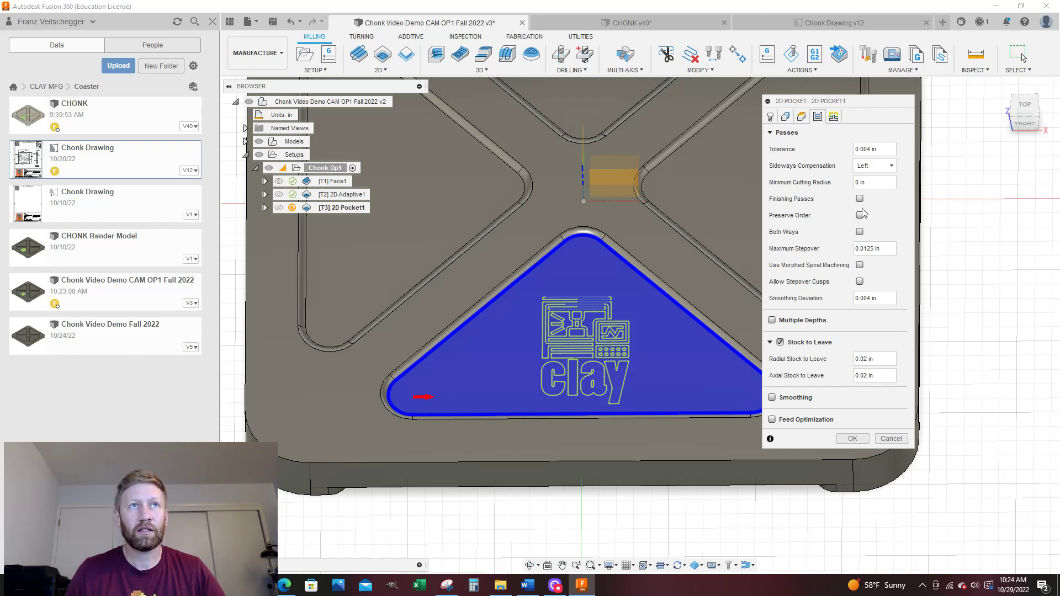
drag(866, 105, 849, 62)
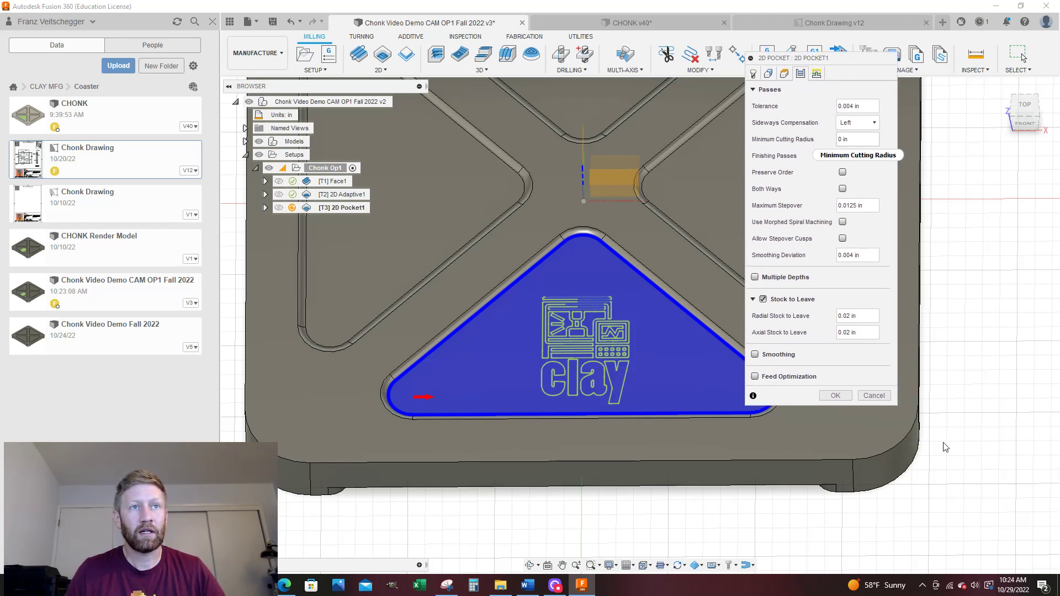
drag(893, 403, 895, 489)
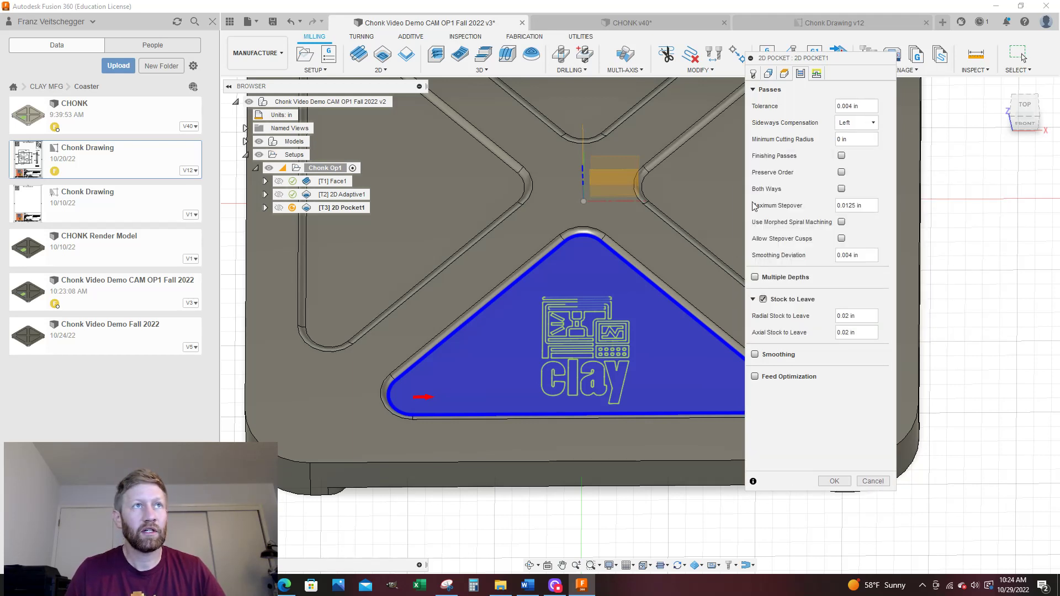
click(839, 157)
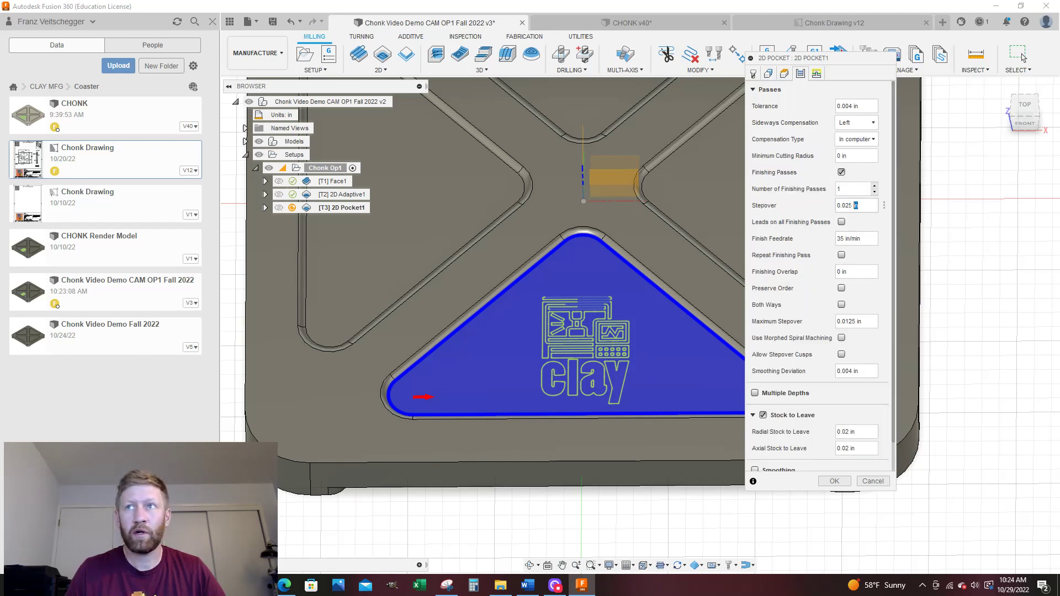
Step: Set both the finishing stepover and the maximum stepover of the 2D pocket to .0375 in
triple_click(855, 205)
key(BackSpace)
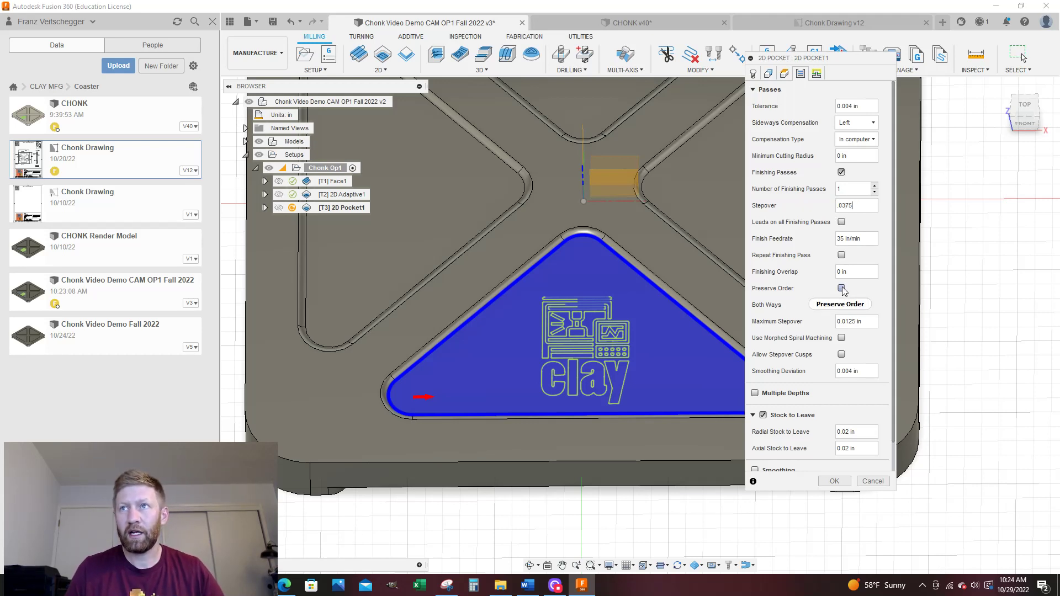
mouse_move(842, 290)
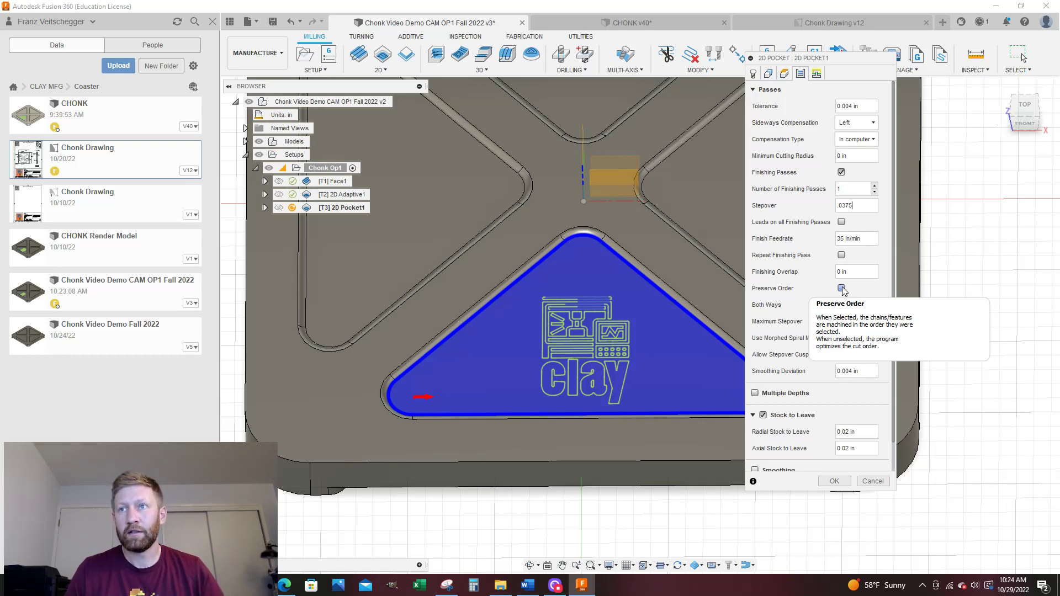
scroll(843, 289, down, 1)
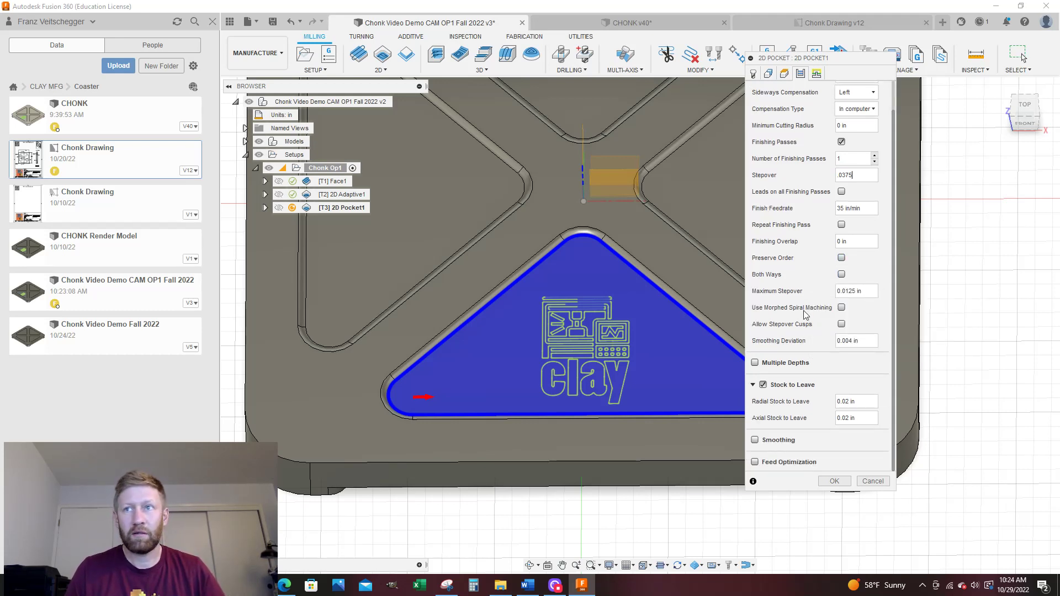
click(867, 291)
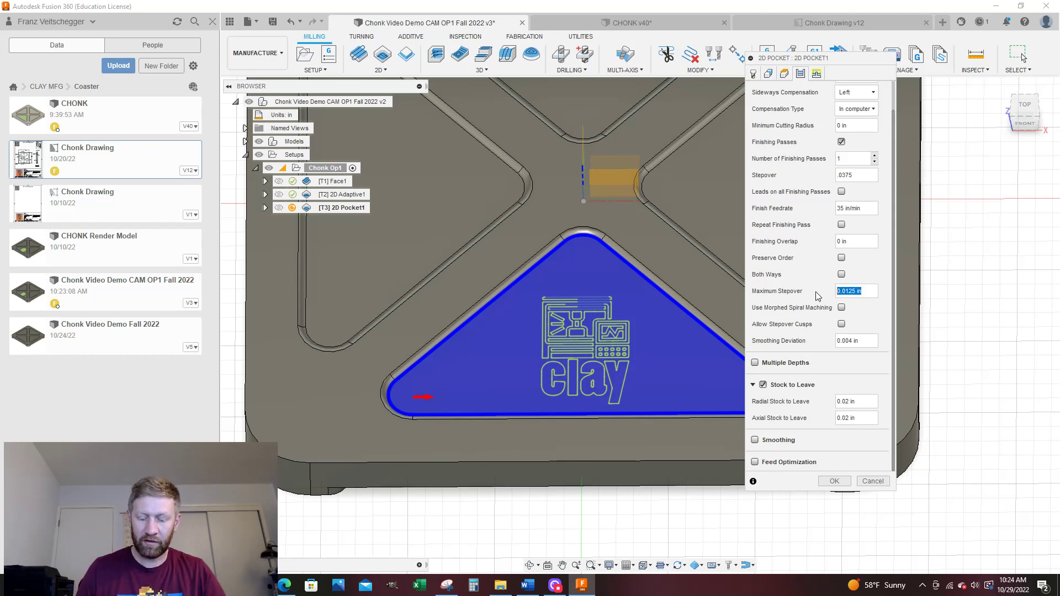
text(.0375)
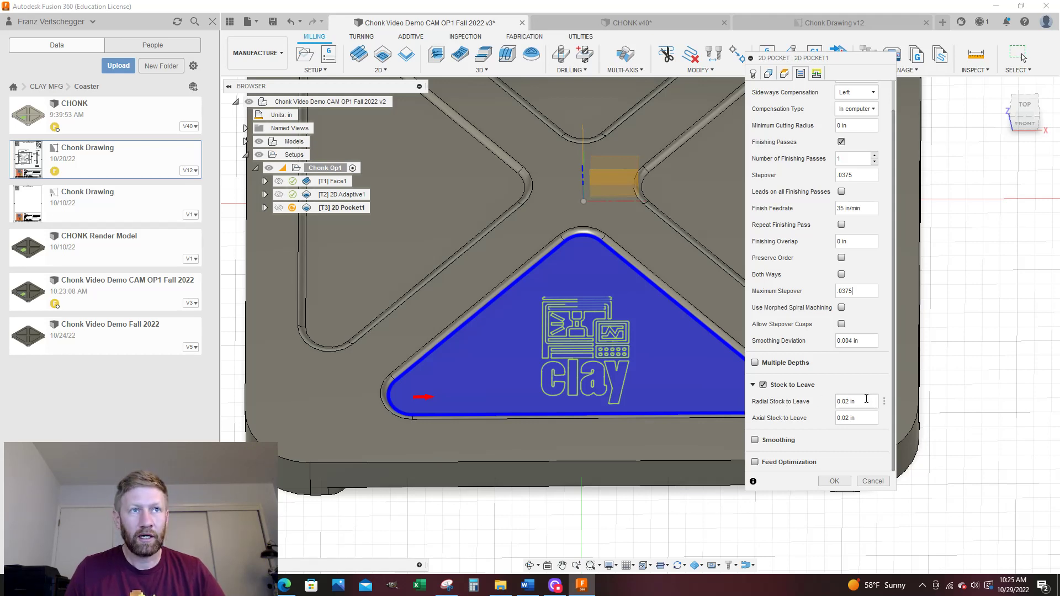
Step: Set the pocket's radial stock to leave to 0.0 and its axial stock to leave to .01 in
drag(866, 399, 832, 402)
text(0)
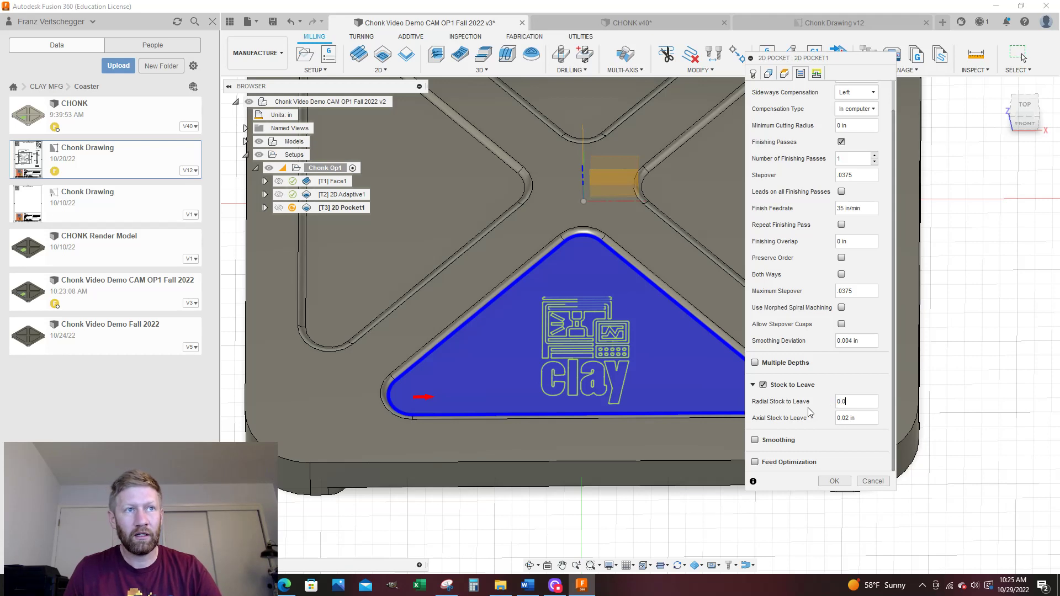
drag(854, 417, 828, 421)
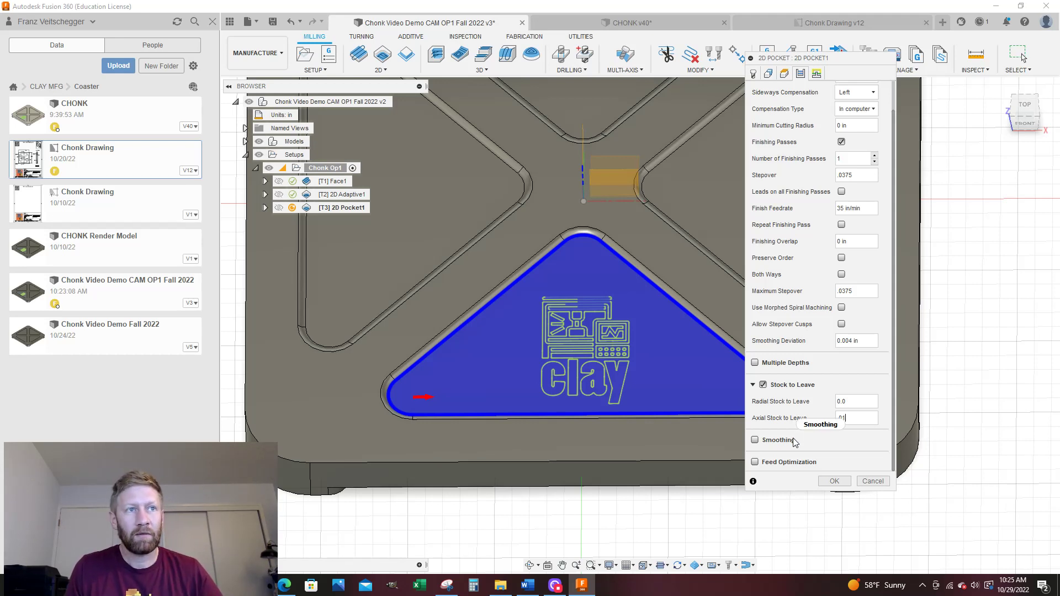
Step: Enable smoothing and feed optimization, disable finishing passes, and generate the 2D pocket toolpath
click(754, 439)
scroll(794, 415, down, 1)
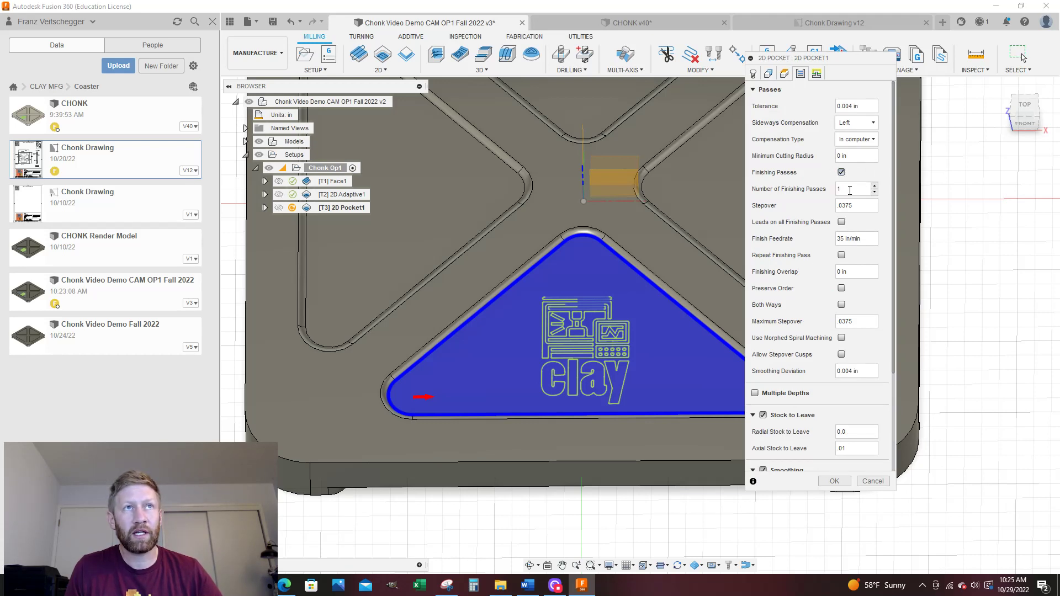
click(841, 172)
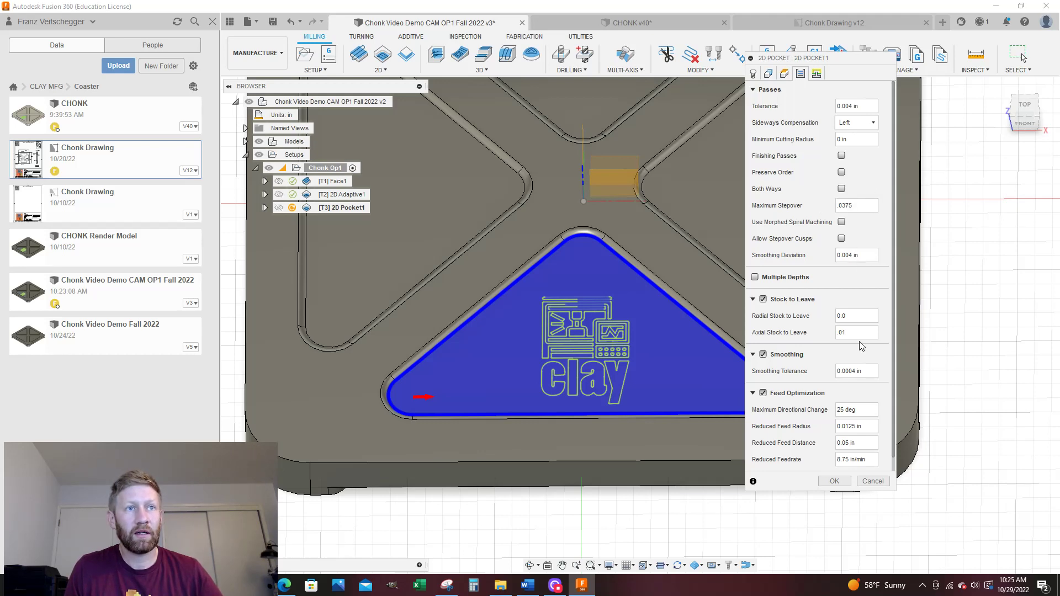
click(816, 74)
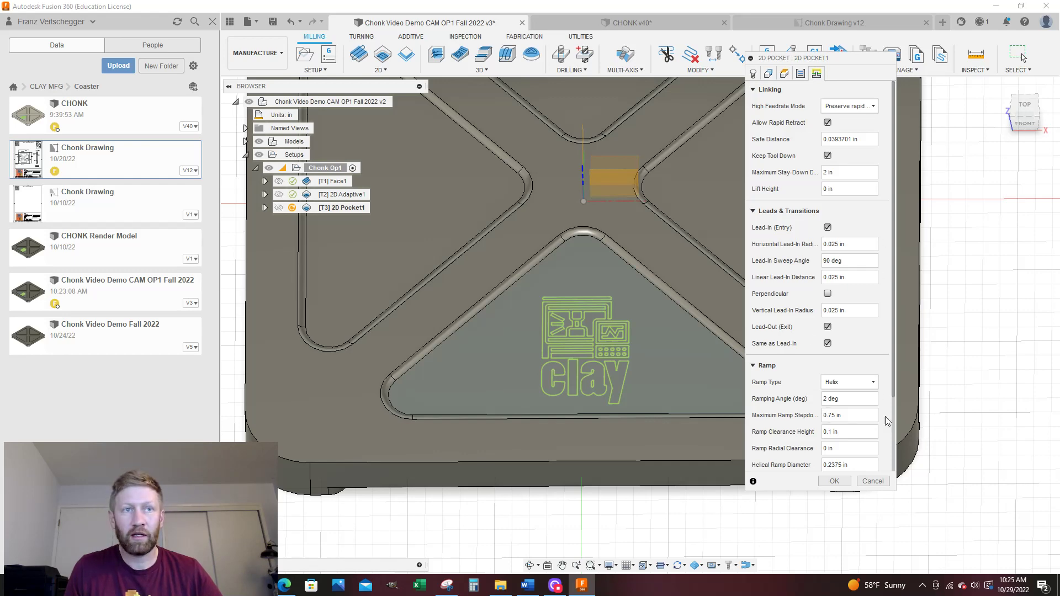
click(834, 481)
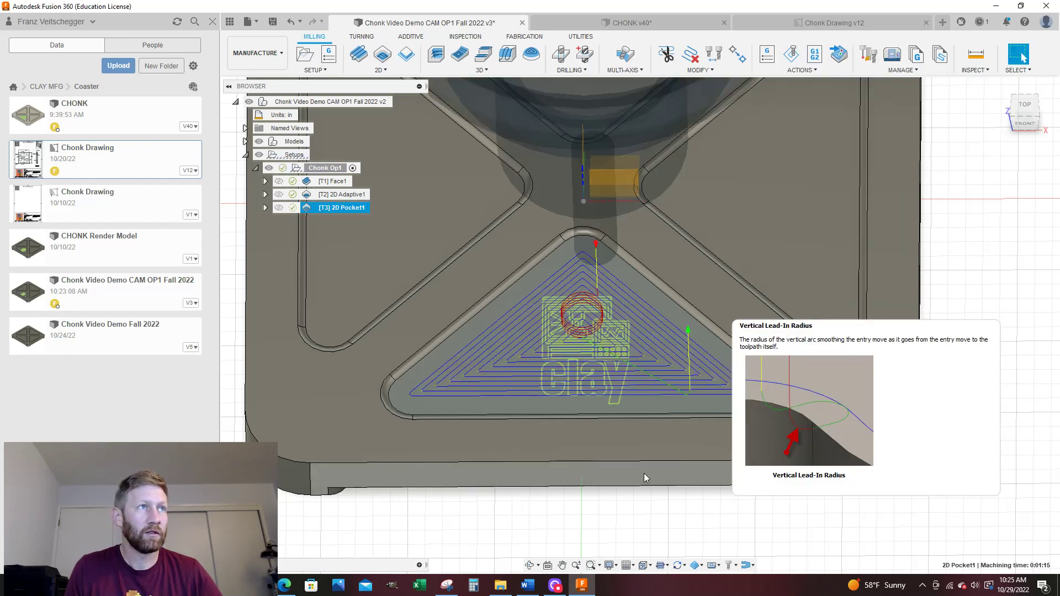
Step: Examine the new pocket toolpath and compare it with the 2D Pocket2 (3) toolpath in the CHONK document
scroll(646, 478, down, 3)
shift+middle_drag(627, 426, 724, 290)
scroll(541, 349, up, 3)
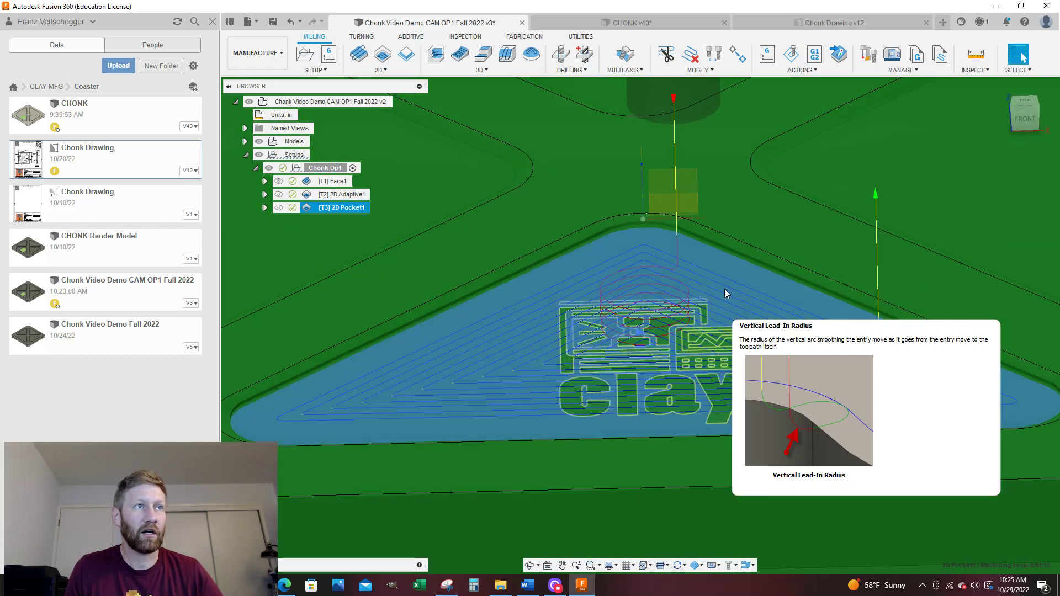
scroll(712, 289, down, 2)
click(690, 23)
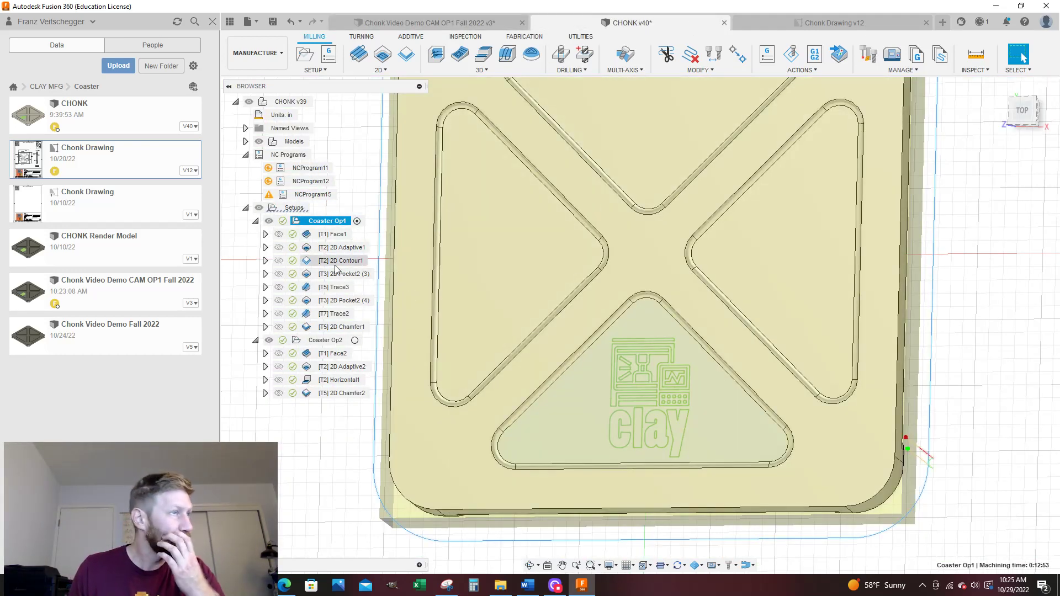
click(337, 274)
shift+middle_drag(623, 298, 623, 255)
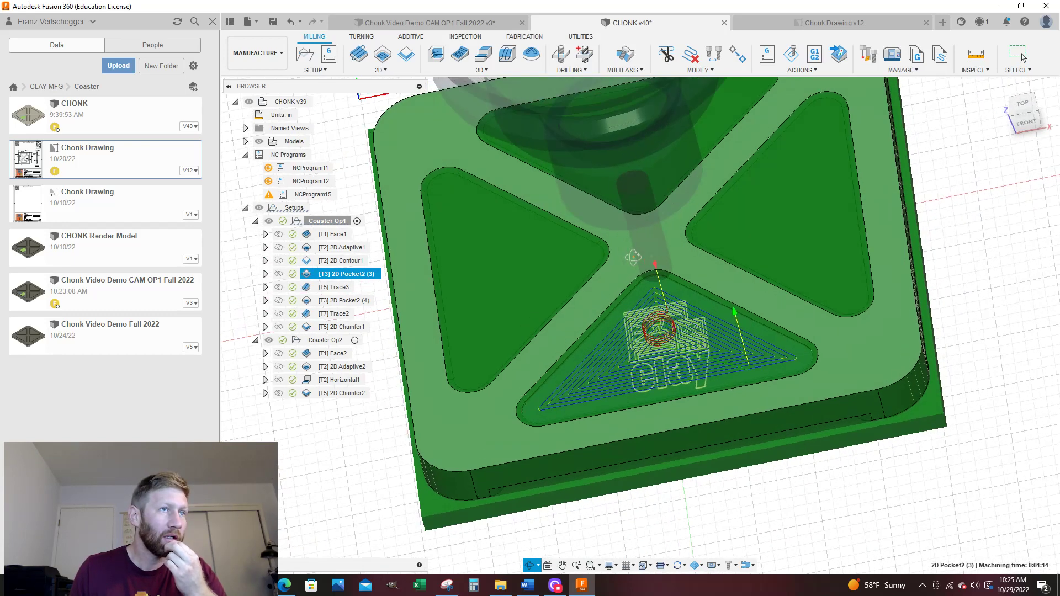
scroll(647, 354, up, 3)
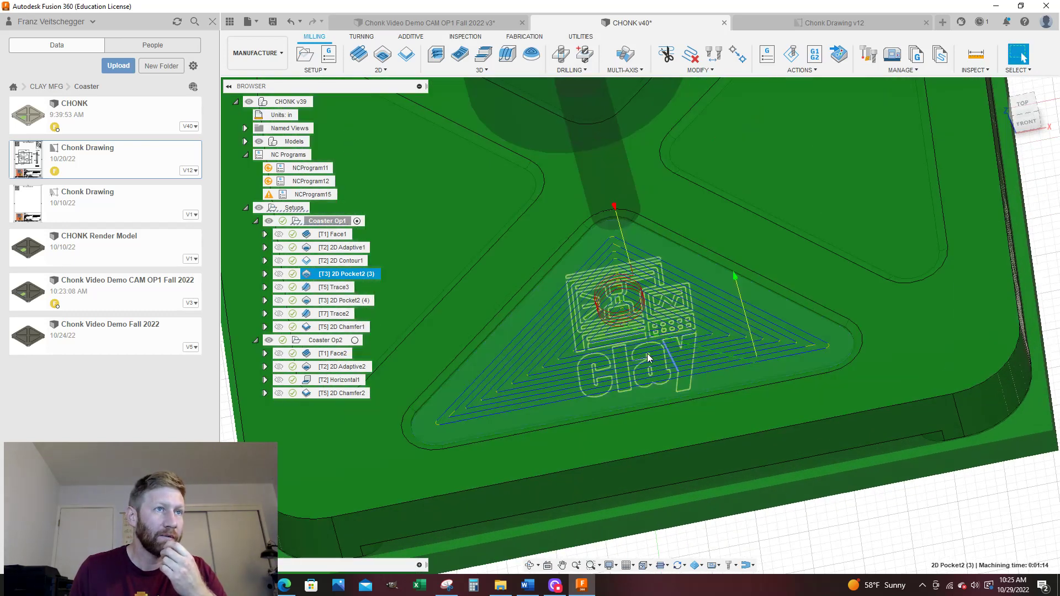
right_click(357, 274)
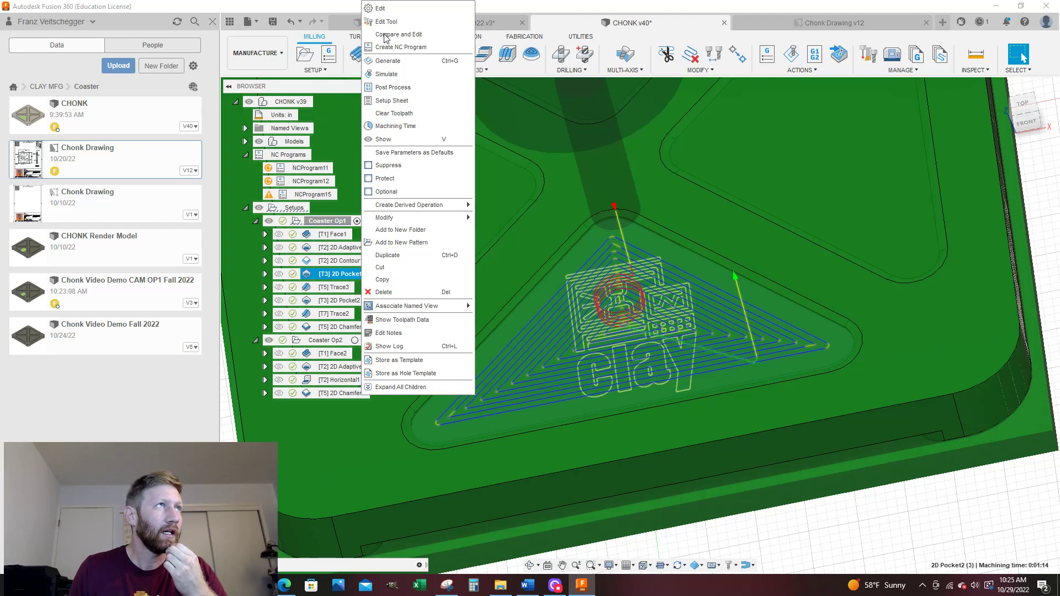
key(Escape)
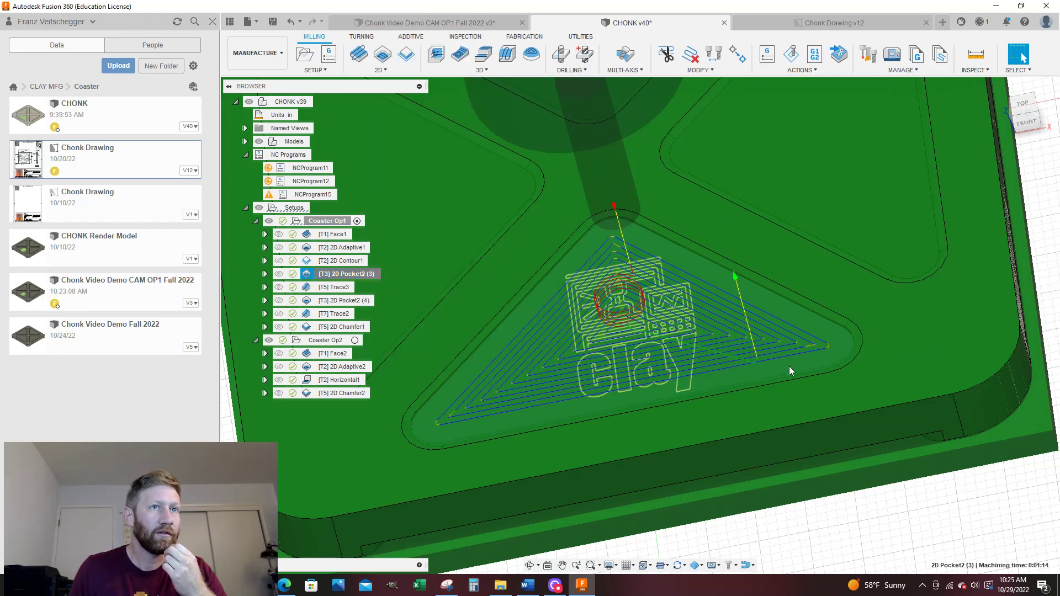
scroll(803, 327, up, 5)
scroll(800, 315, down, 6)
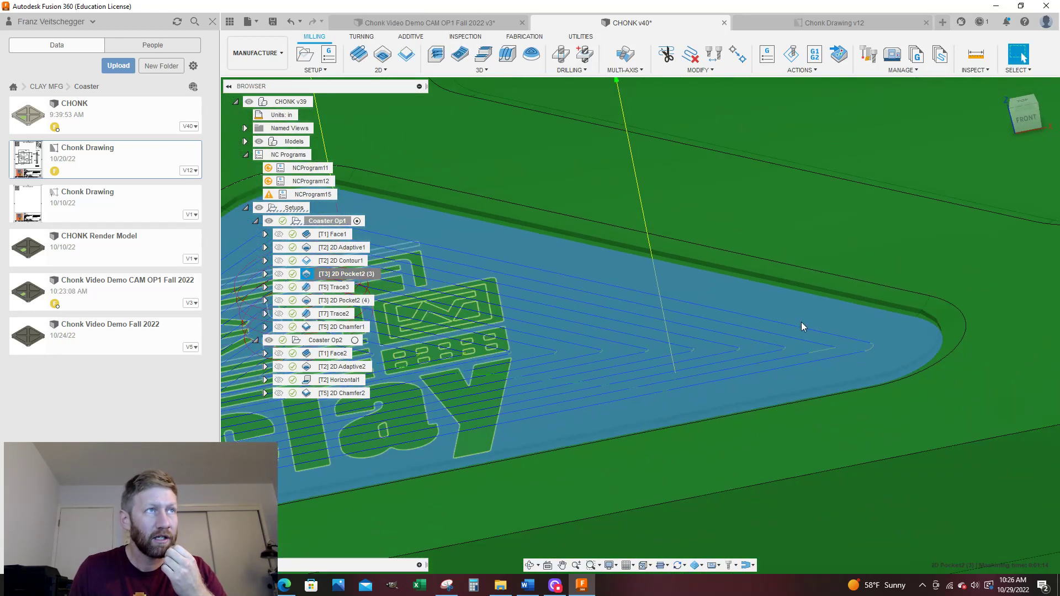
Step: Return to the Chonk Video Demo CAM document and review the 2D Pocket1 toolpath and its tool settings without changing them
click(436, 22)
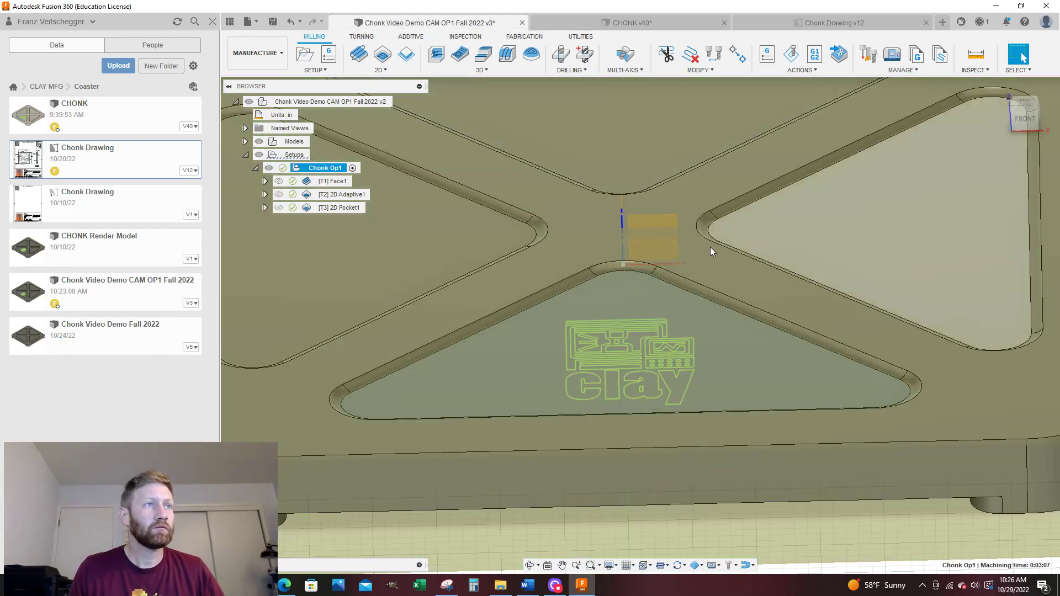
click(342, 209)
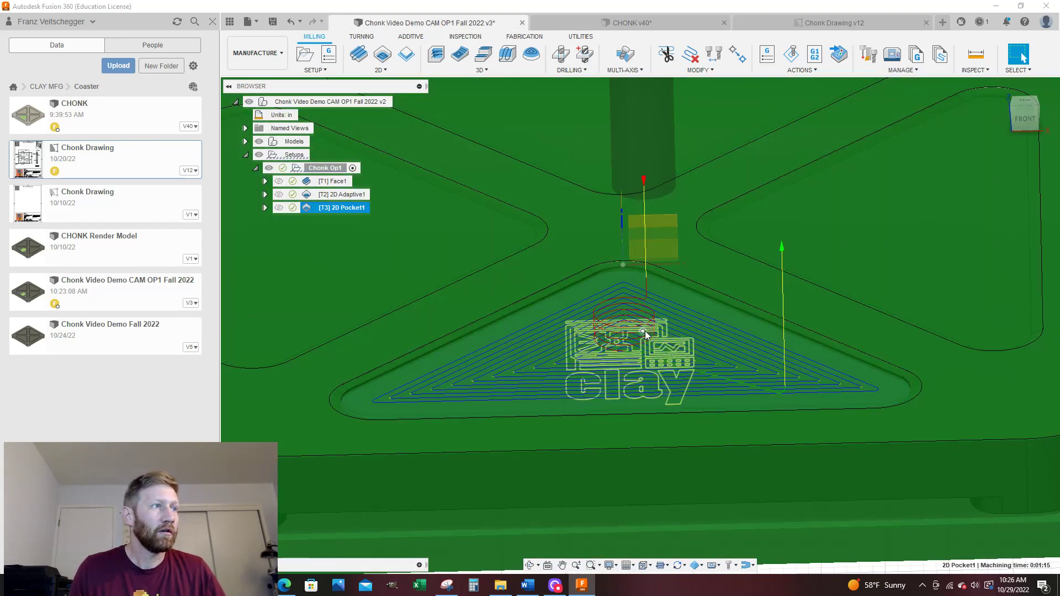
shift+middle_drag(645, 330, 654, 311)
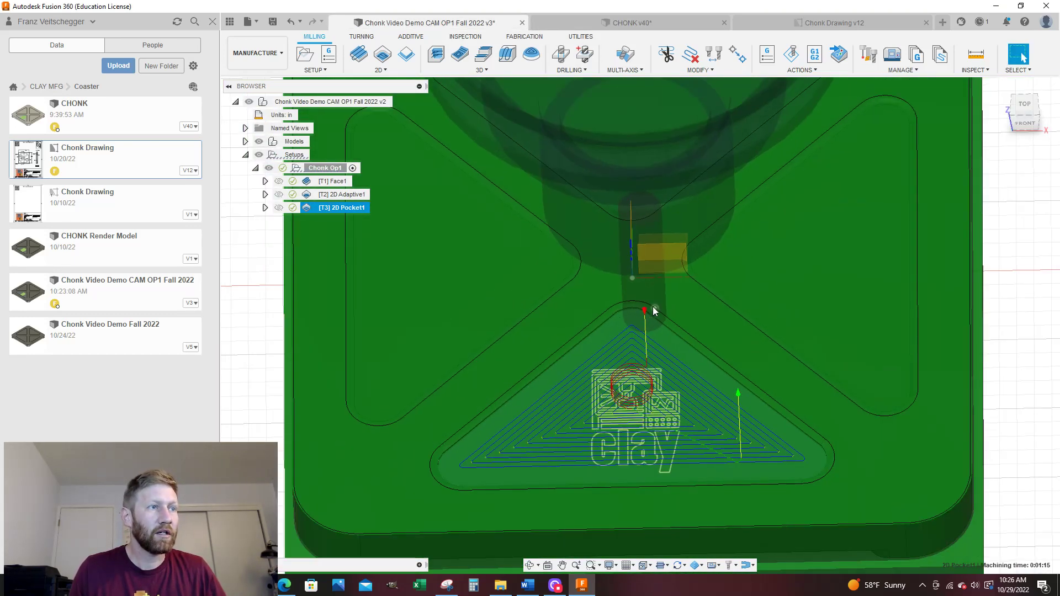
right_click(356, 208)
click(393, 10)
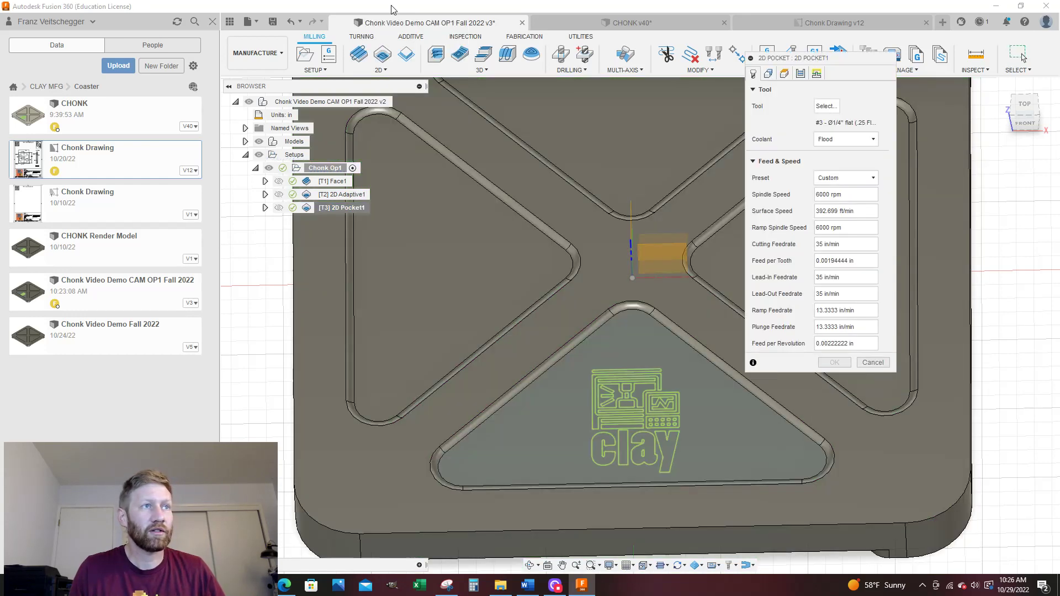
mouse_move(863, 312)
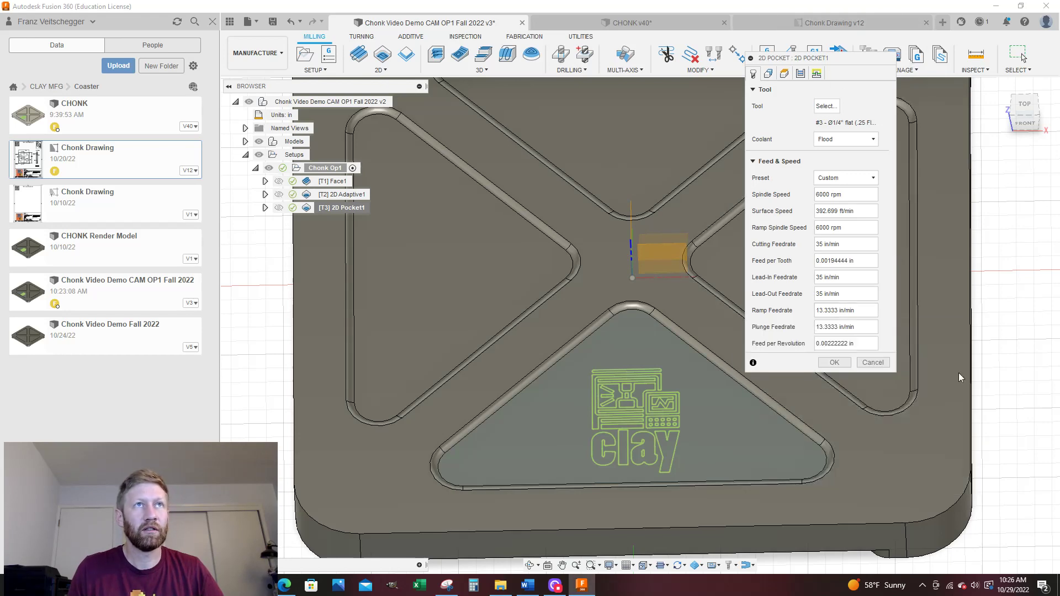
click(883, 363)
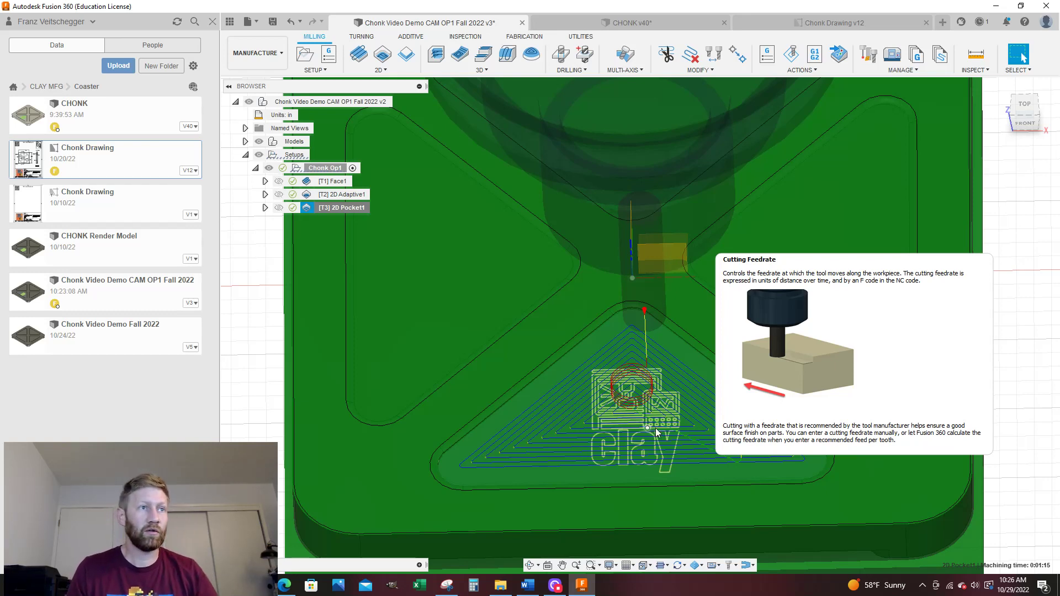
Step: Add a Trace operation to the Chonk Op1 setup using tool 5, the 1/4" 45° chamfer mill from the CLAY_Mini Mill_Aluminum library
click(272, 371)
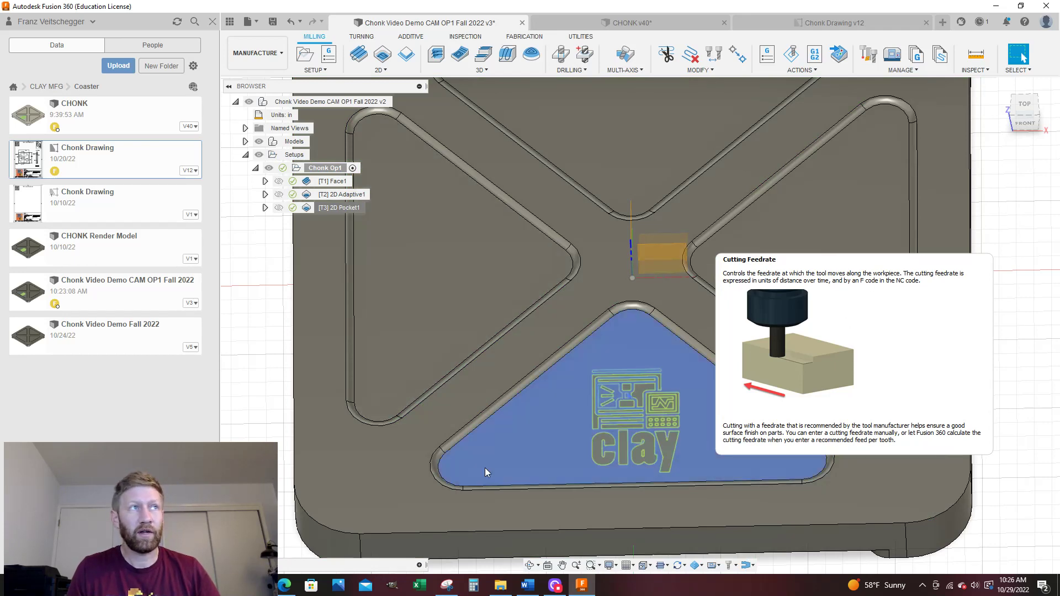
scroll(485, 462, down, 3)
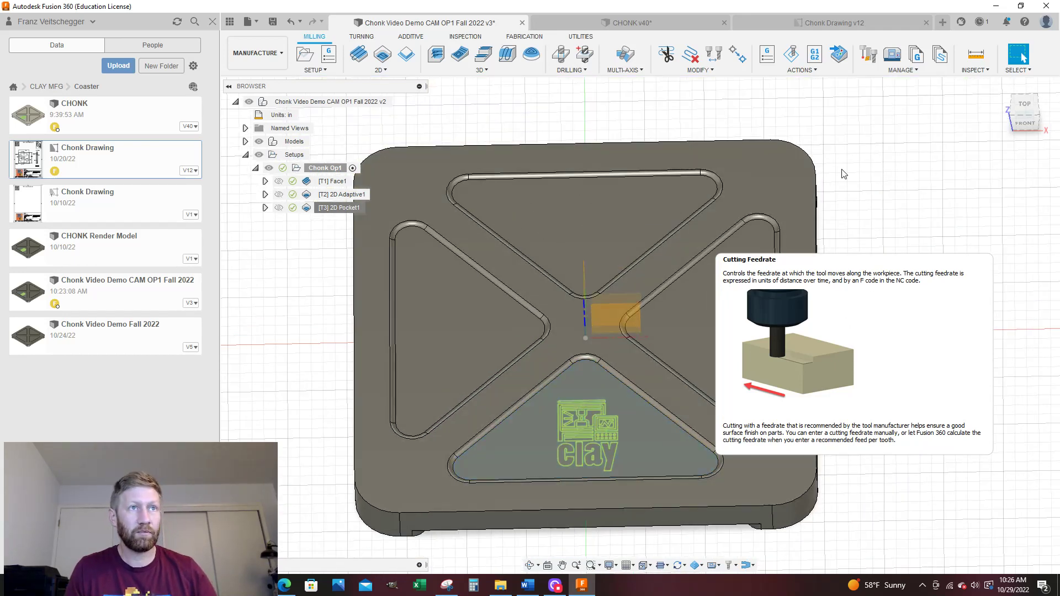
scroll(514, 163, down, 3)
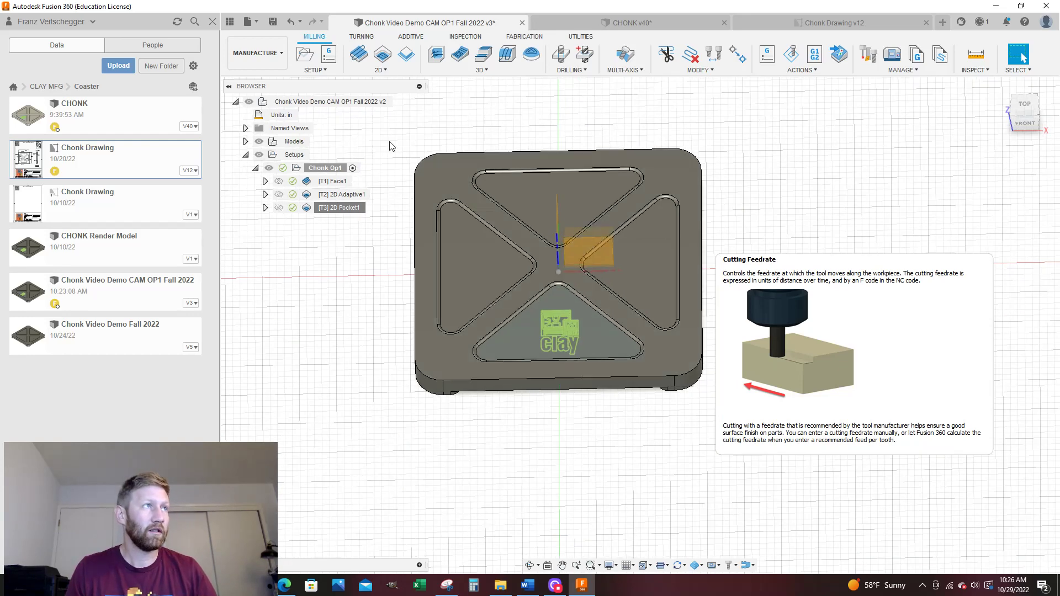
click(322, 168)
key(F6)
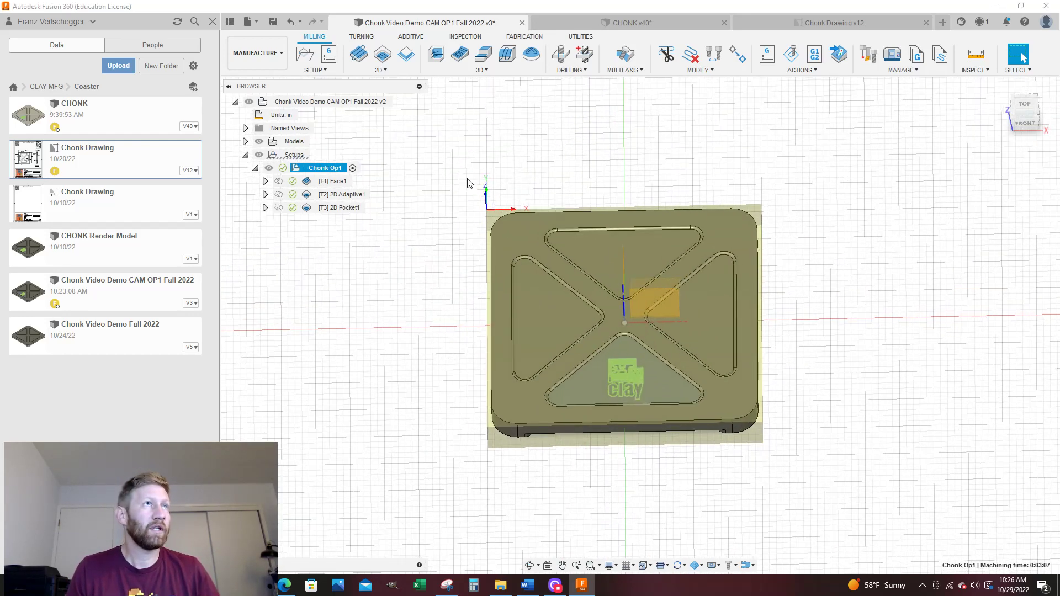
click(381, 70)
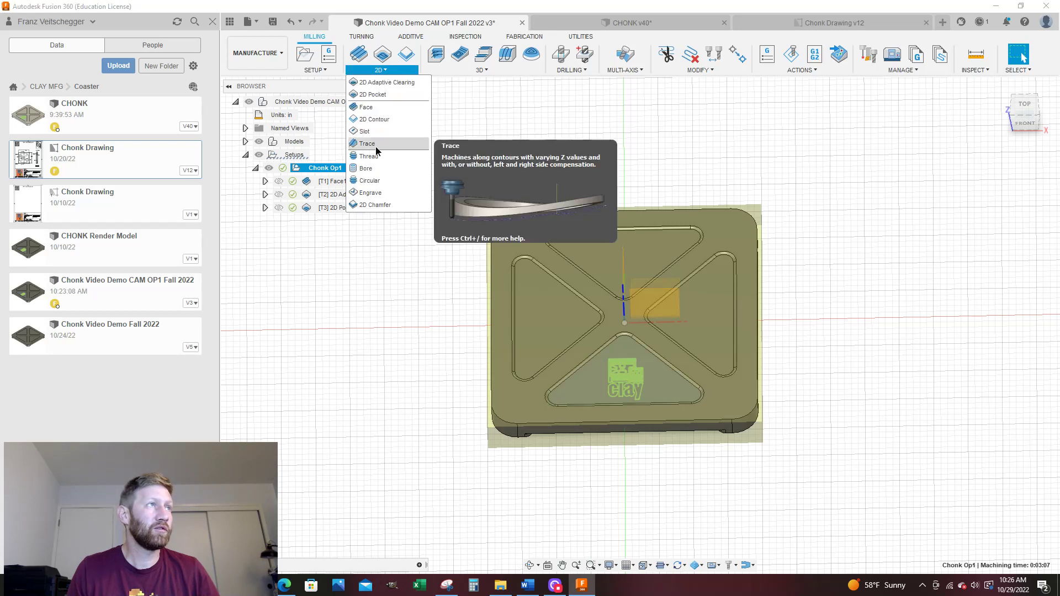
click(366, 144)
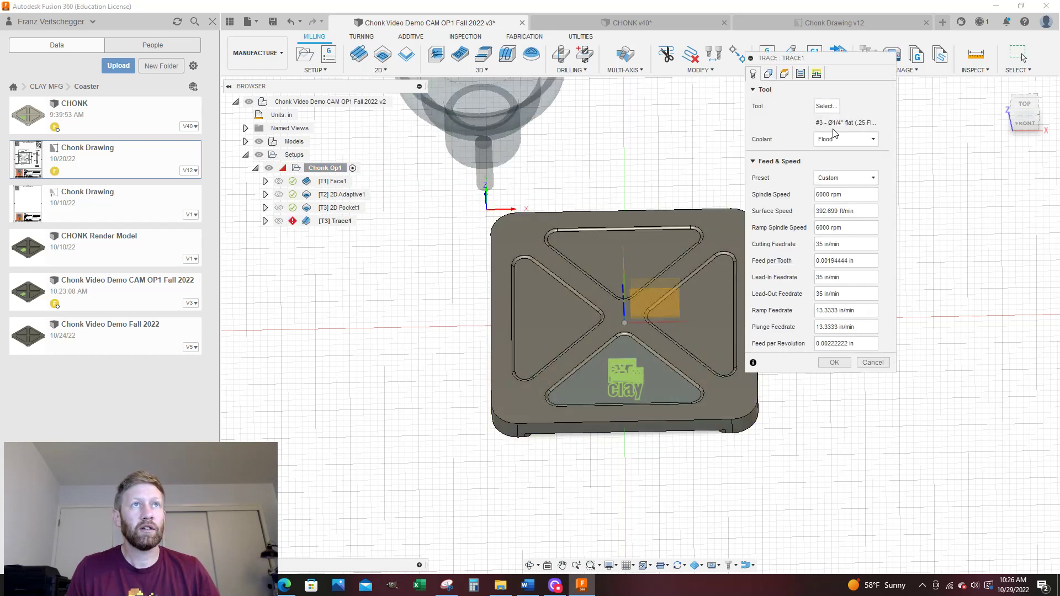
click(826, 106)
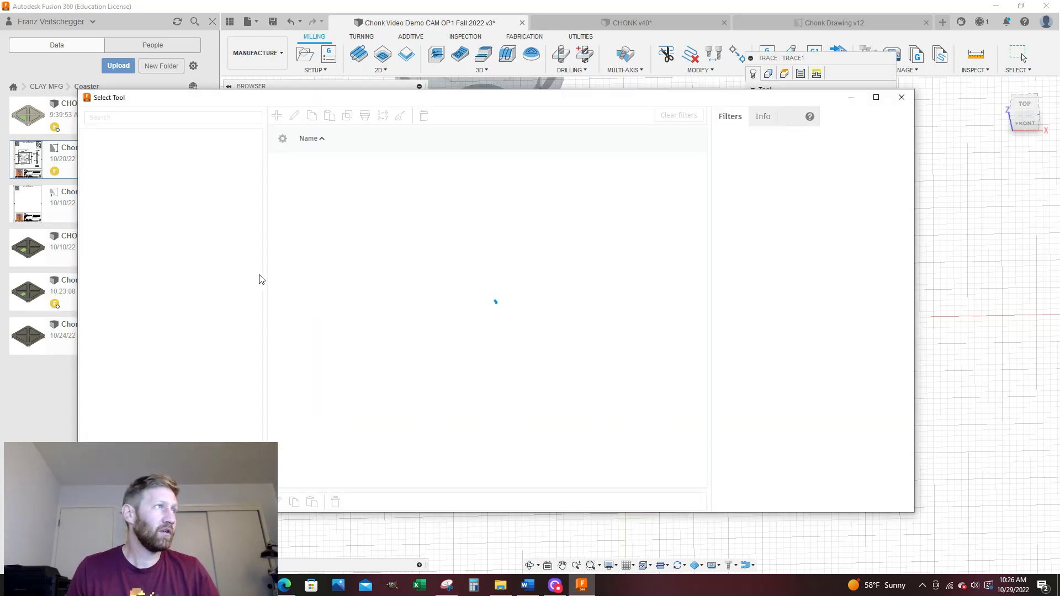
click(182, 264)
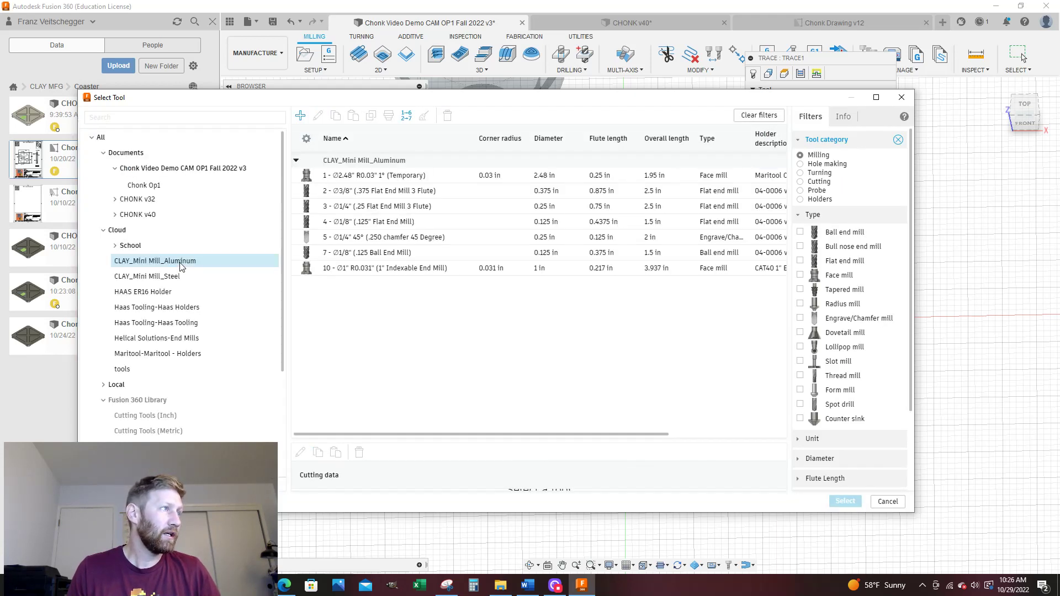
click(385, 241)
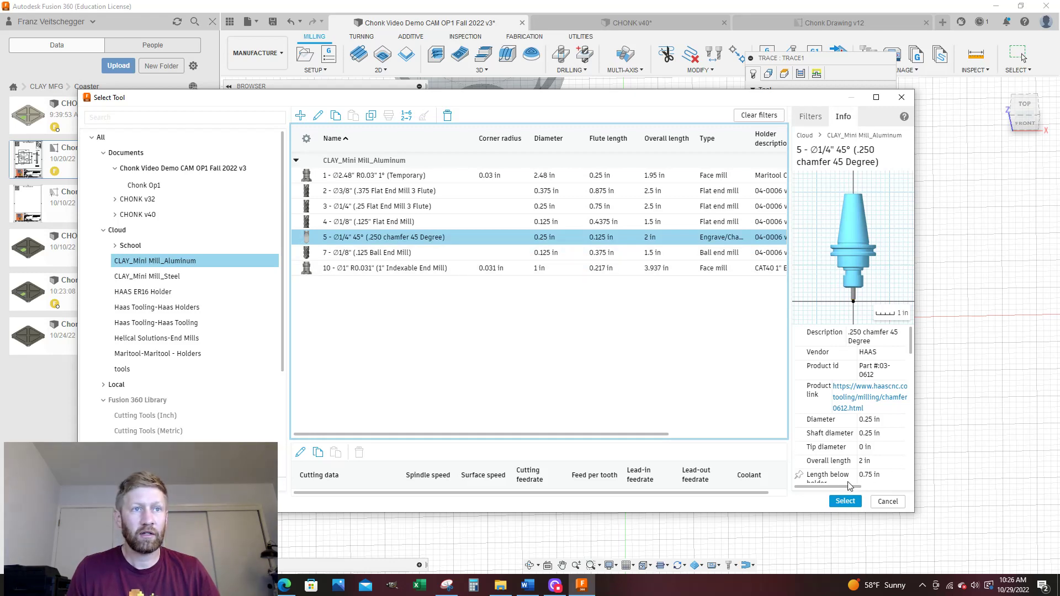
click(844, 509)
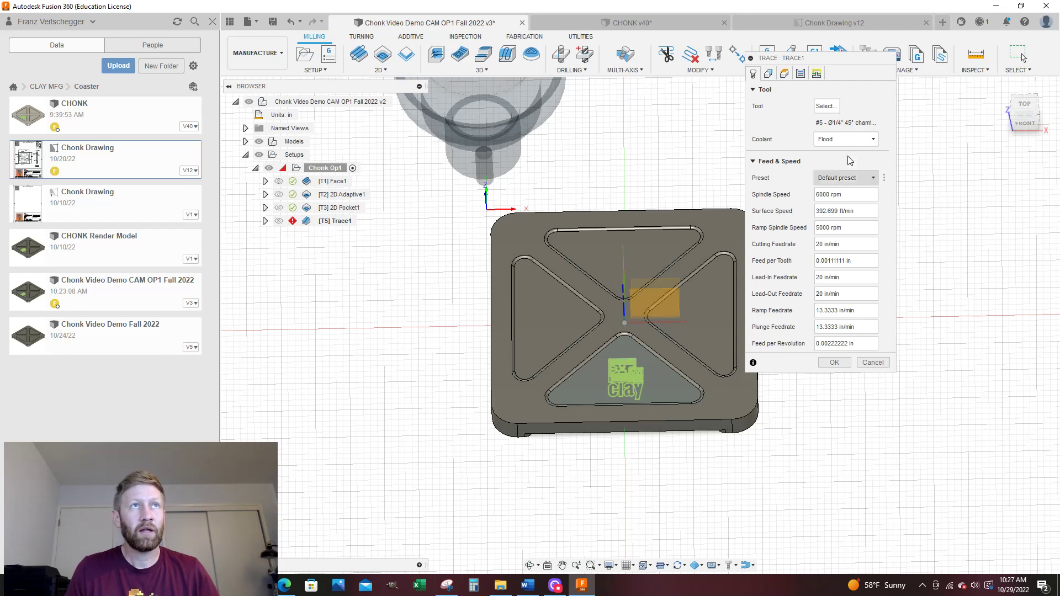
Step: Select the logo's top bar, outer frame, inner upper bar, left machine outline and three slanted or straight ray shapes as trace curves
click(768, 73)
scroll(632, 381, up, 10)
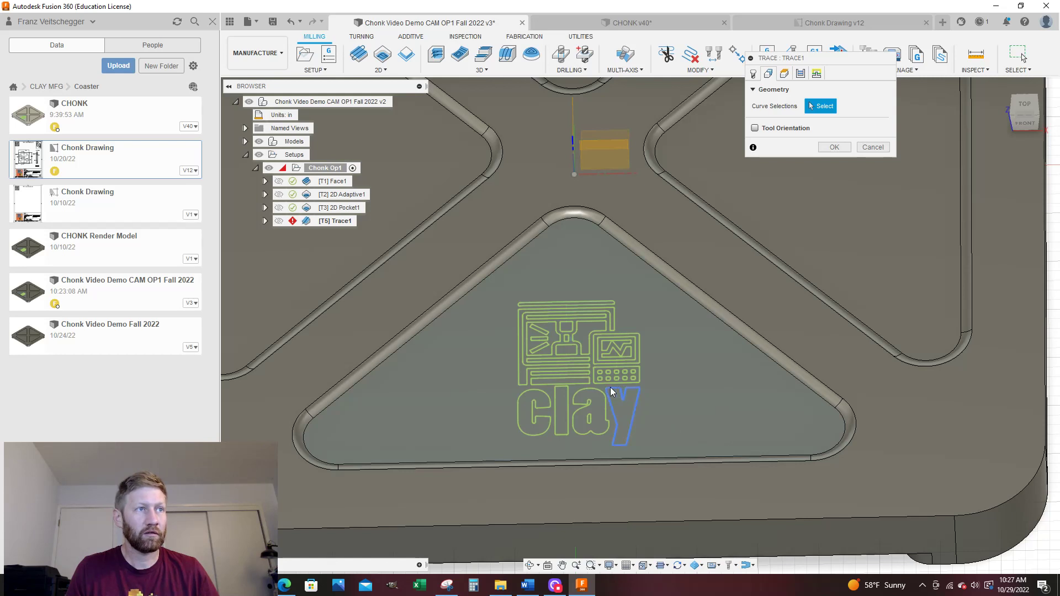
scroll(579, 389, up, 4)
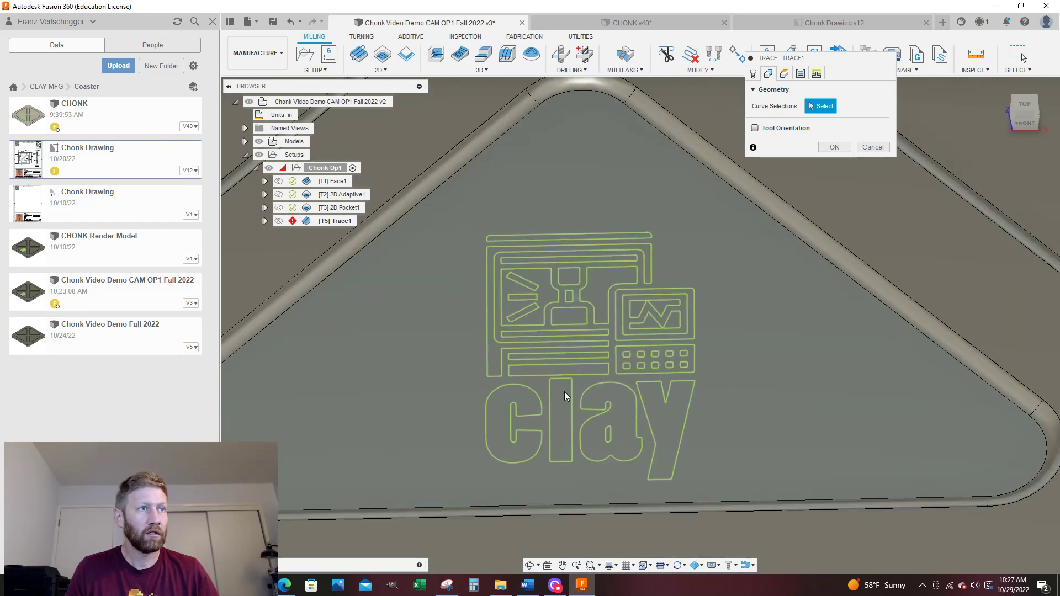
click(531, 230)
click(511, 246)
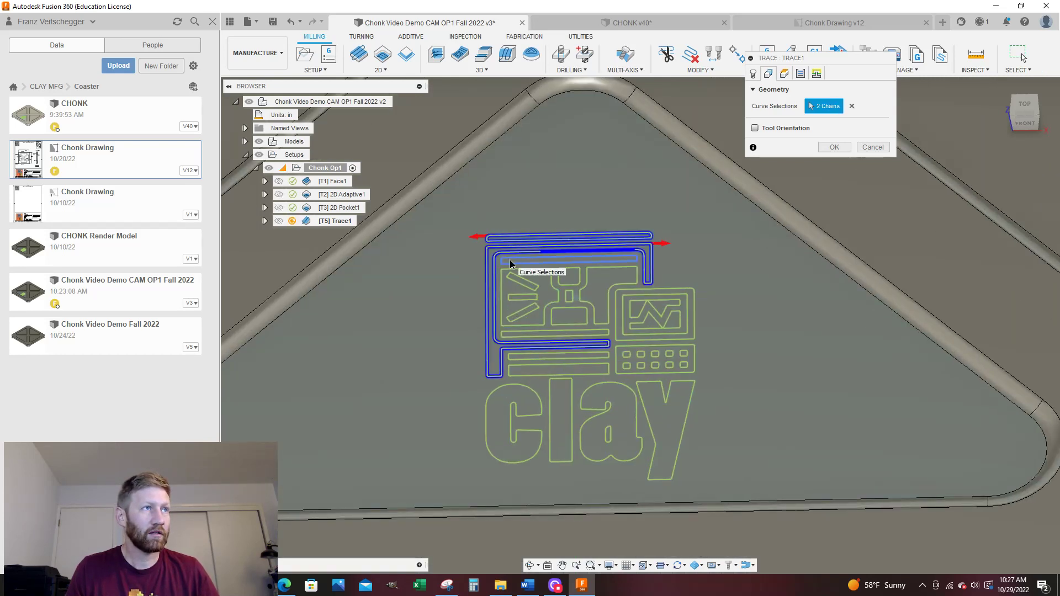
click(509, 259)
click(504, 271)
click(517, 275)
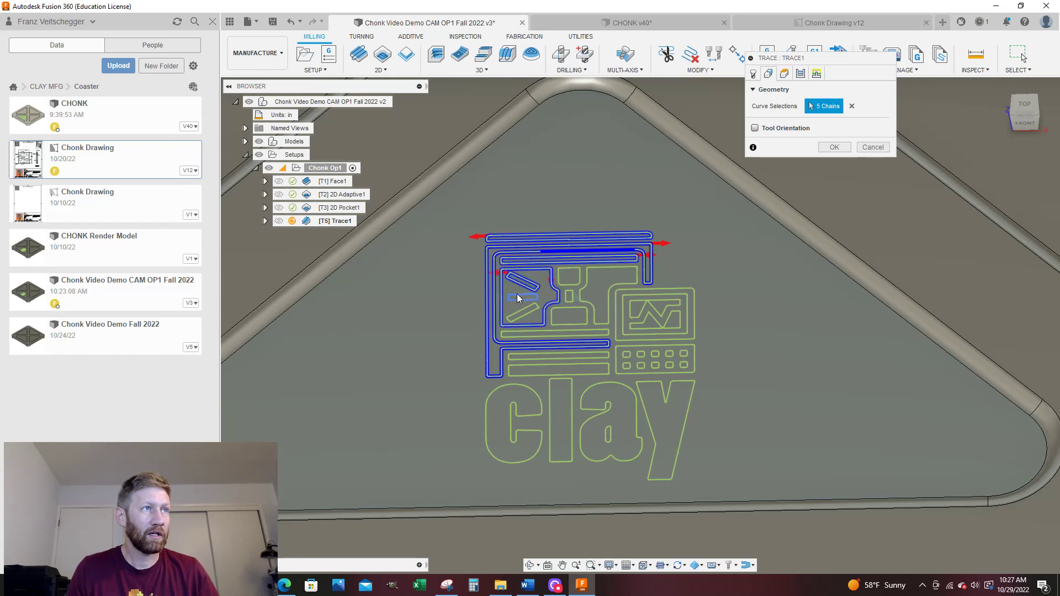
click(516, 296)
click(516, 310)
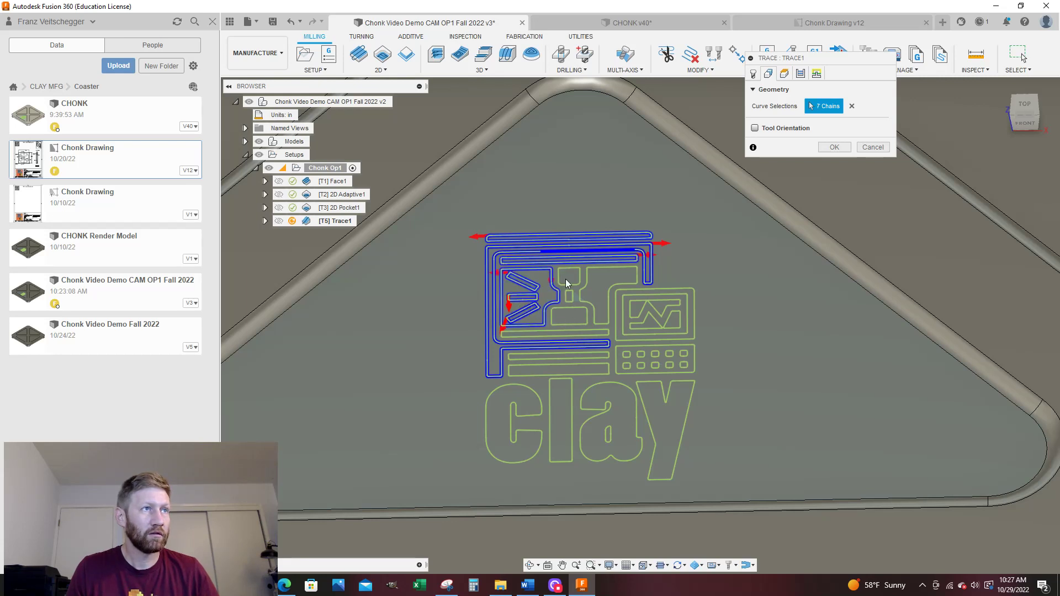
Step: Add the spindle and vise shapes inside the logo's machine, plus the bar directly beneath them, to the trace curves
click(565, 283)
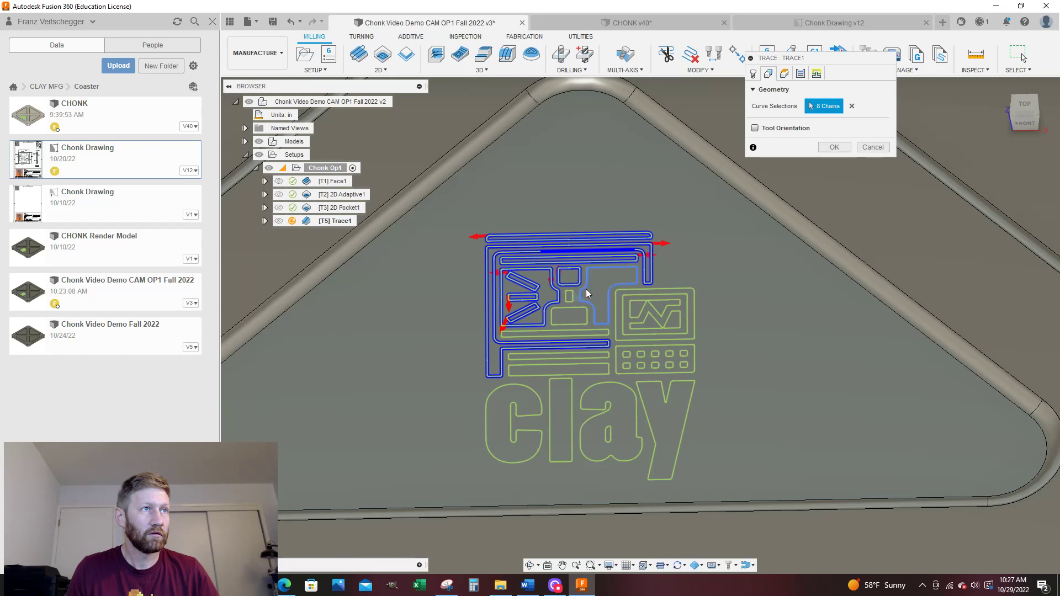
click(585, 289)
click(567, 302)
click(552, 325)
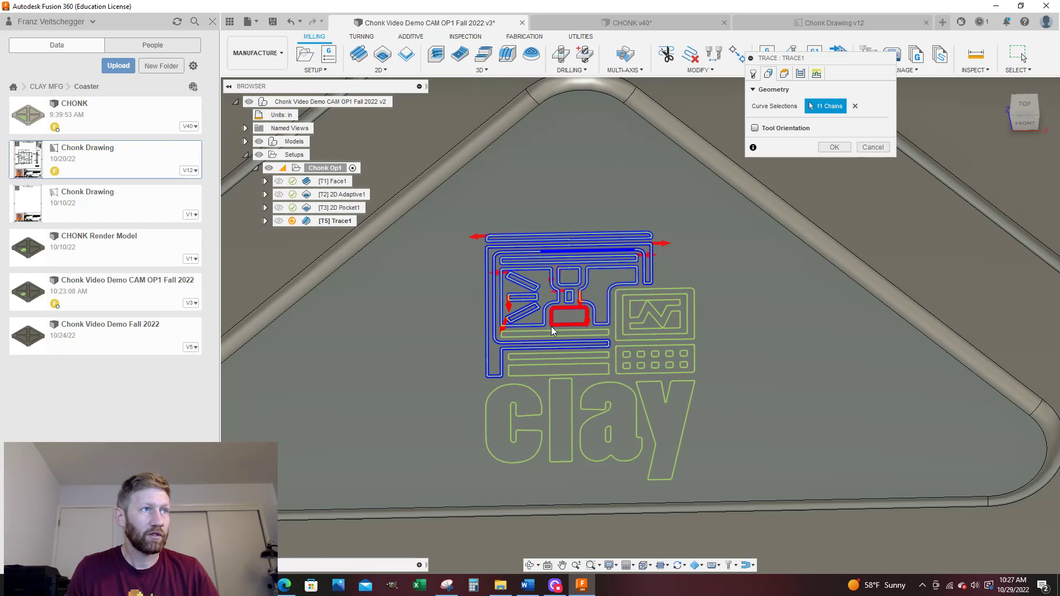
click(551, 331)
Step: Add the logo's monitor outlines and all the zigzag screen shapes inside them to the trace curves
click(604, 321)
click(615, 319)
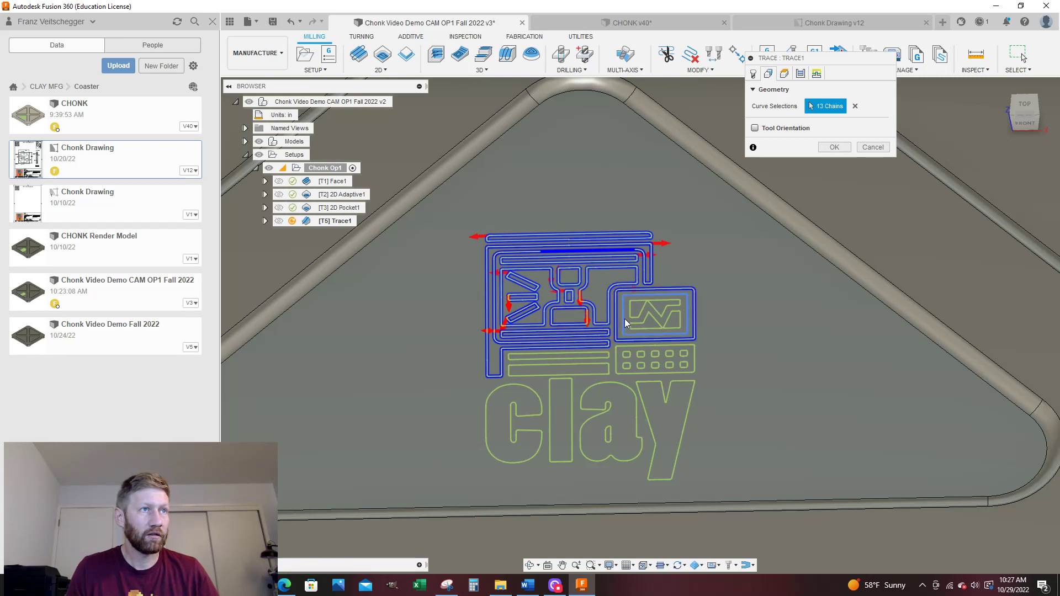
click(624, 319)
click(656, 310)
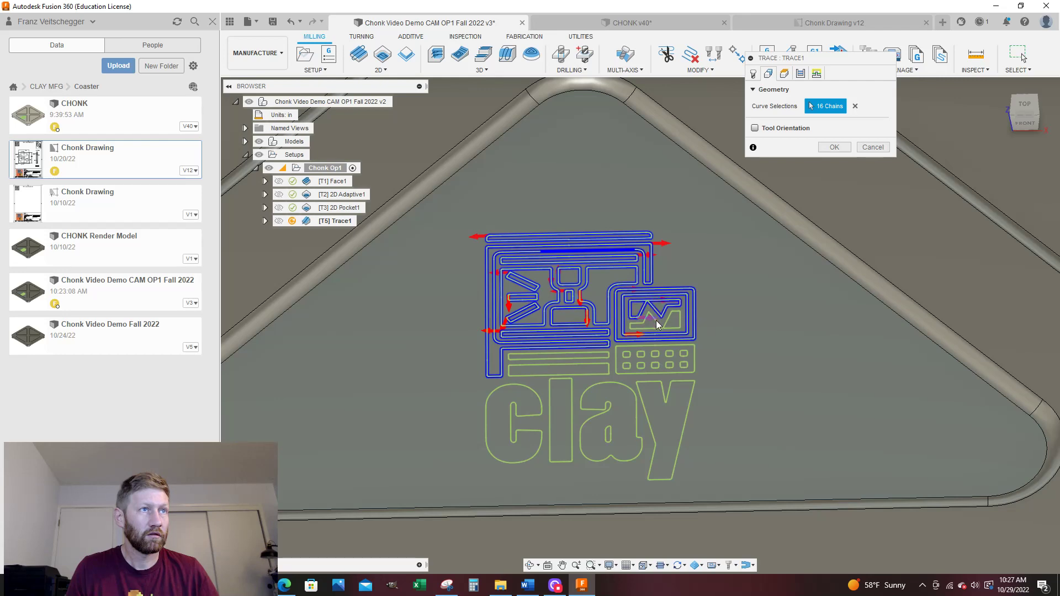
scroll(657, 322, up, 5)
click(665, 322)
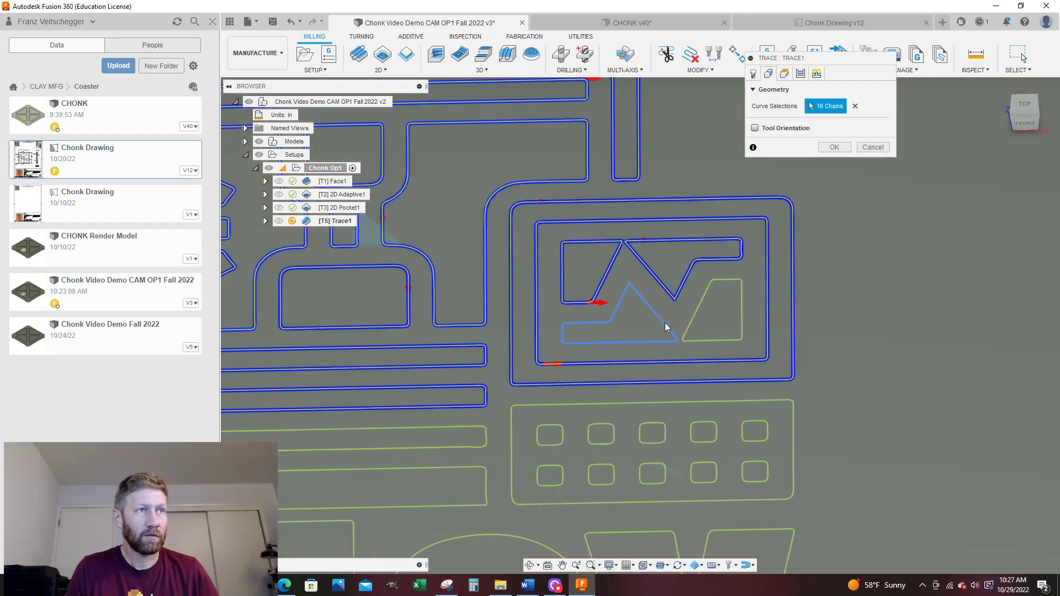
click(693, 319)
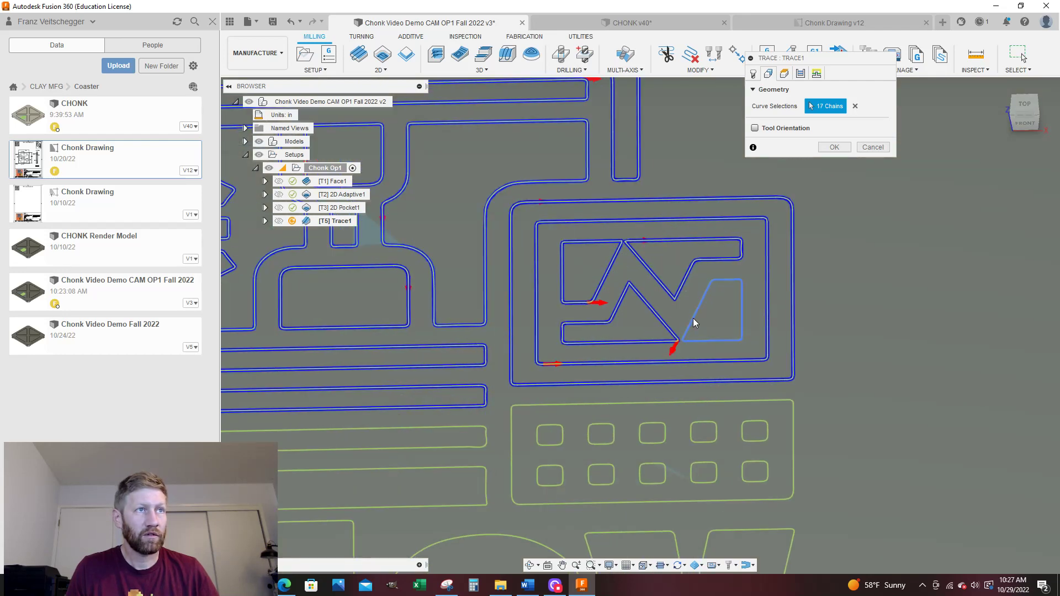
Step: Add the logo's keypad outline and all ten key squares inside it to the trace curves
click(669, 401)
click(662, 423)
click(601, 432)
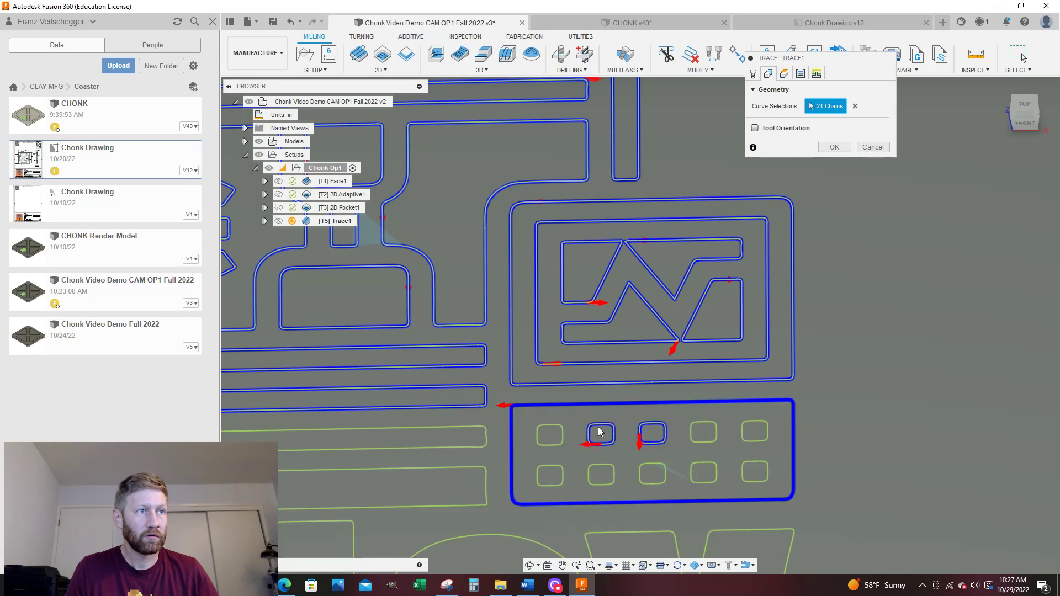
click(560, 432)
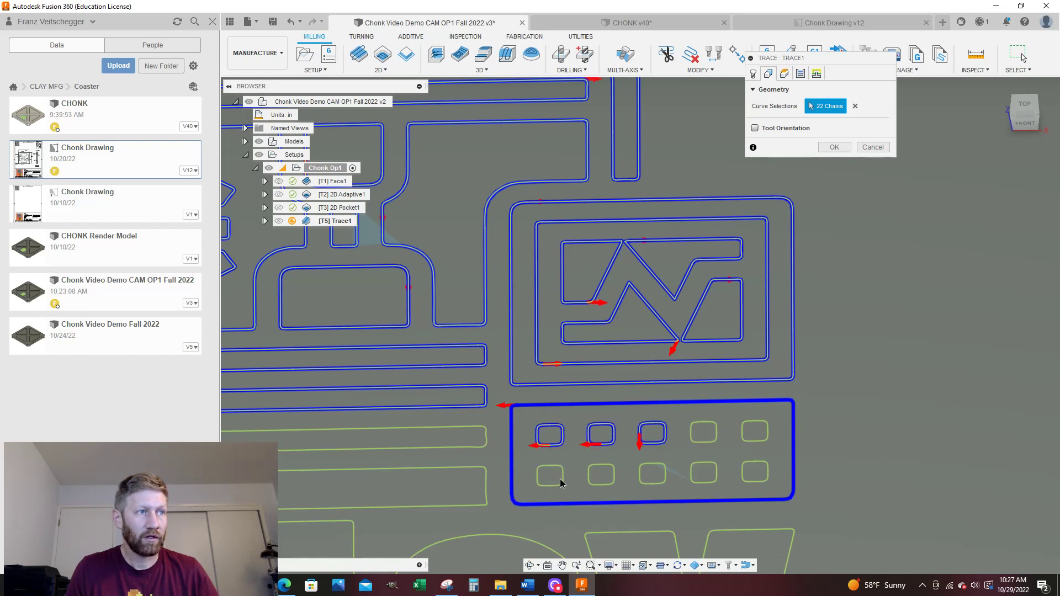
click(563, 475)
click(588, 472)
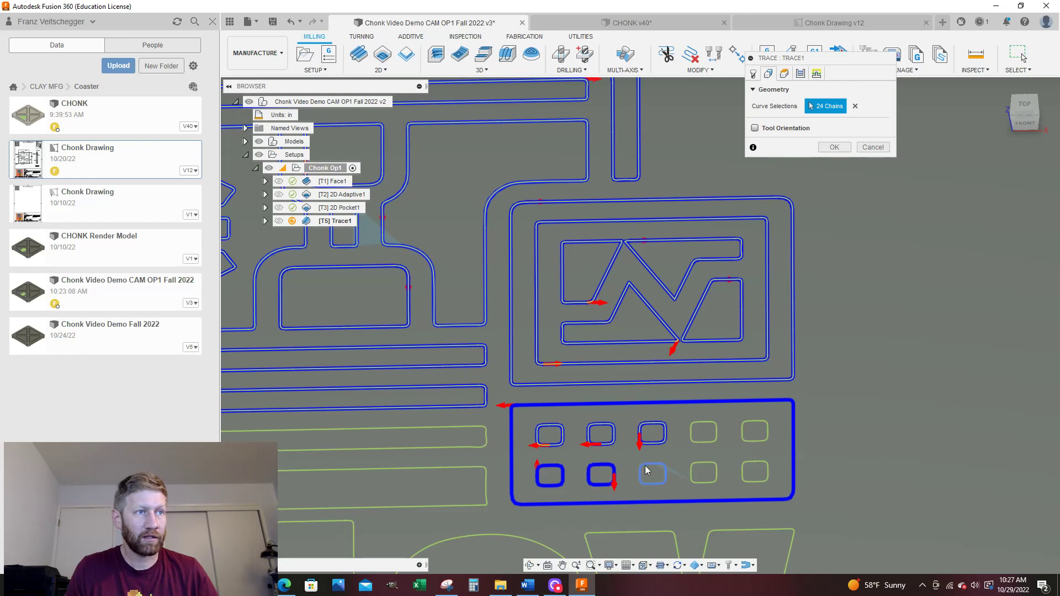
click(655, 468)
click(700, 460)
click(755, 464)
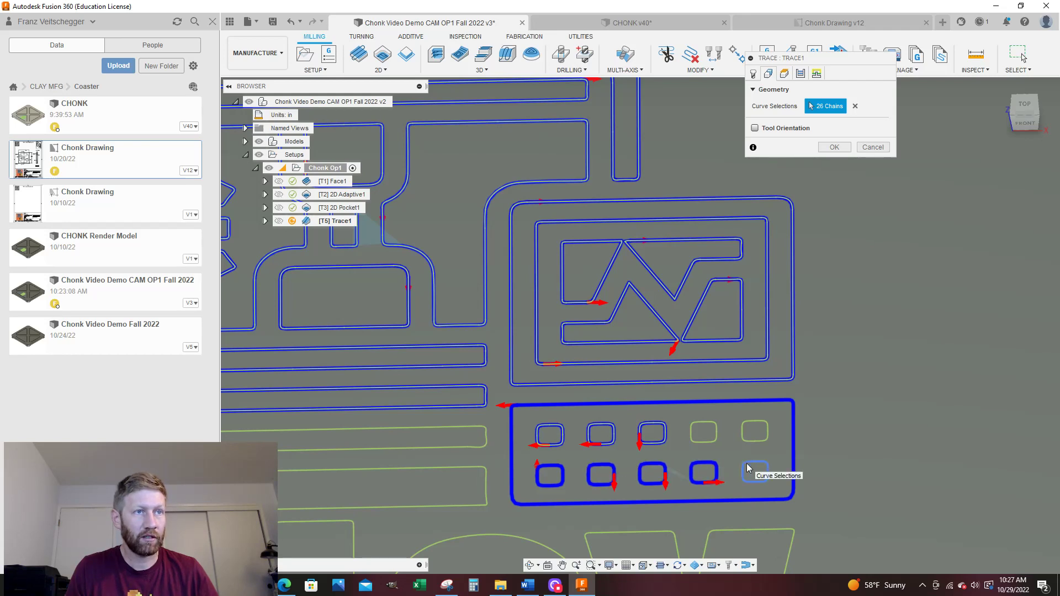
click(753, 442)
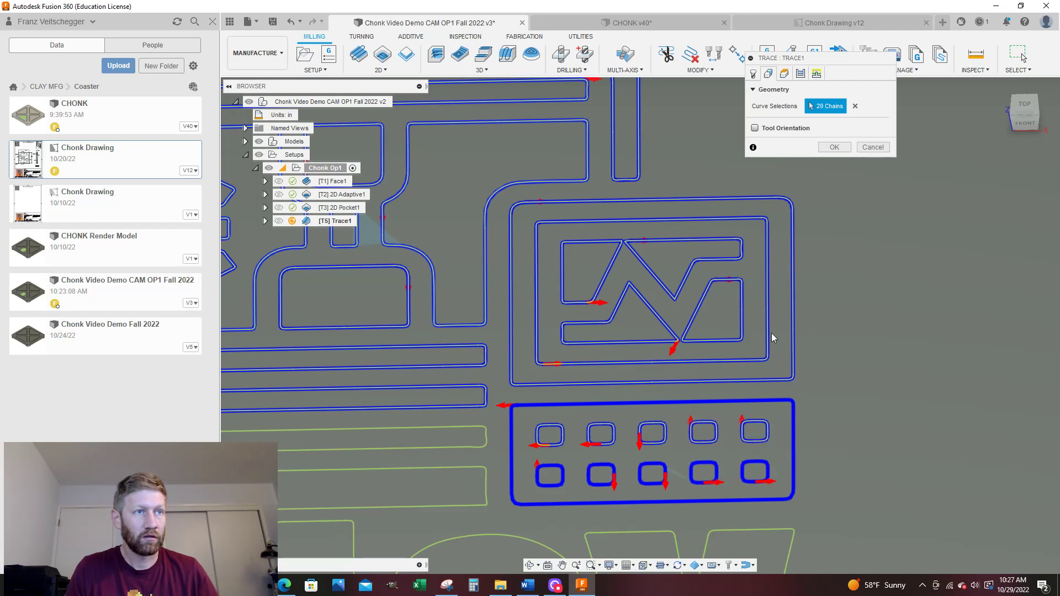
Step: Add the two remaining bars below the machine and the "clay" letter outlines, including the inner loop of the "a", to the trace curves
scroll(771, 333, down, 2)
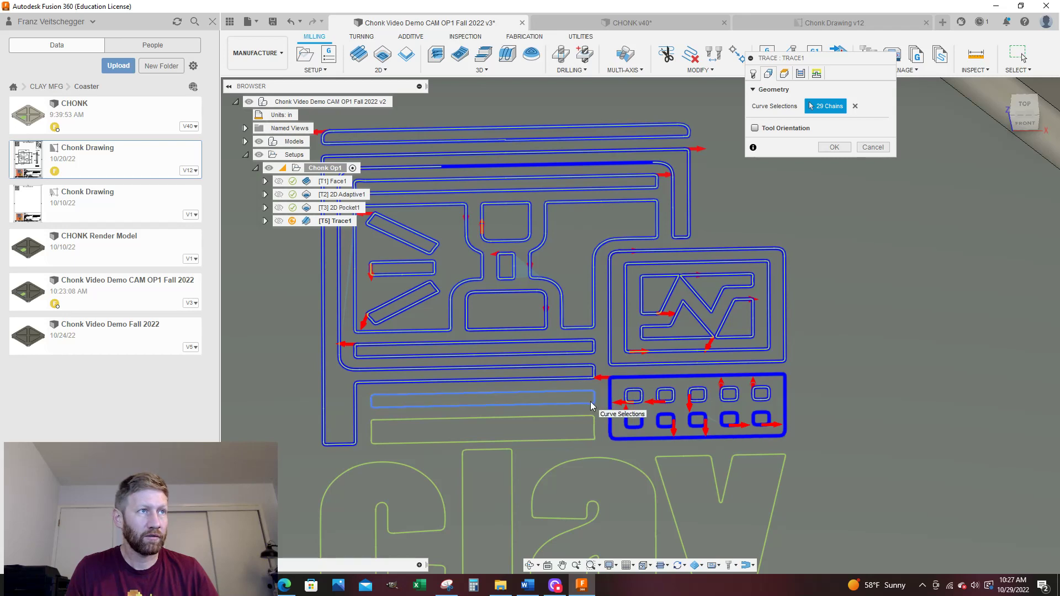
click(591, 402)
click(592, 428)
click(594, 460)
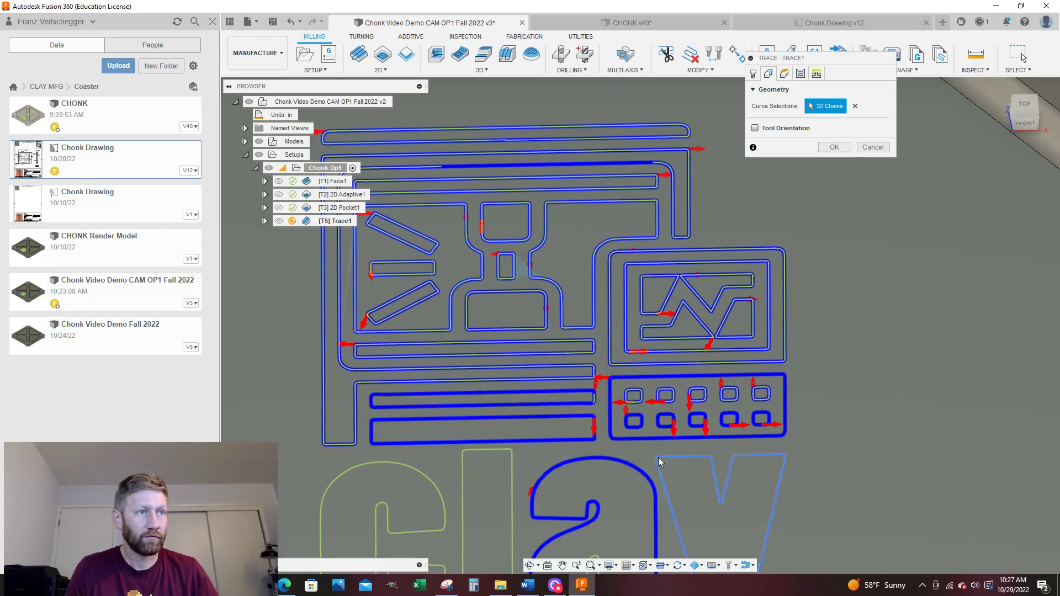
click(659, 462)
click(512, 453)
click(425, 474)
scroll(535, 339, down, 1)
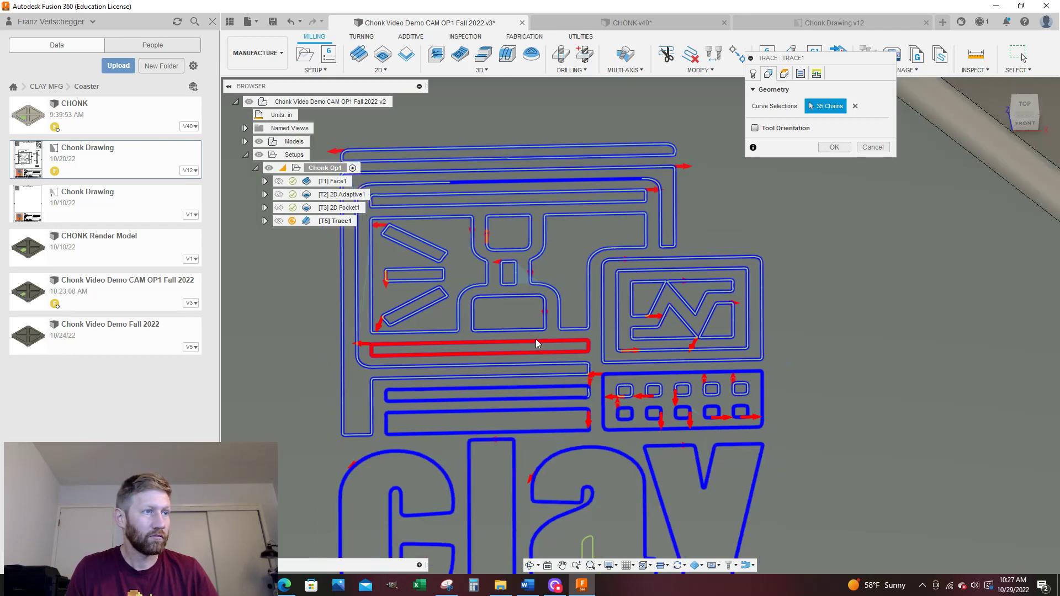
scroll(535, 339, down, 1)
scroll(574, 458, up, 2)
click(570, 450)
scroll(598, 439, down, 1)
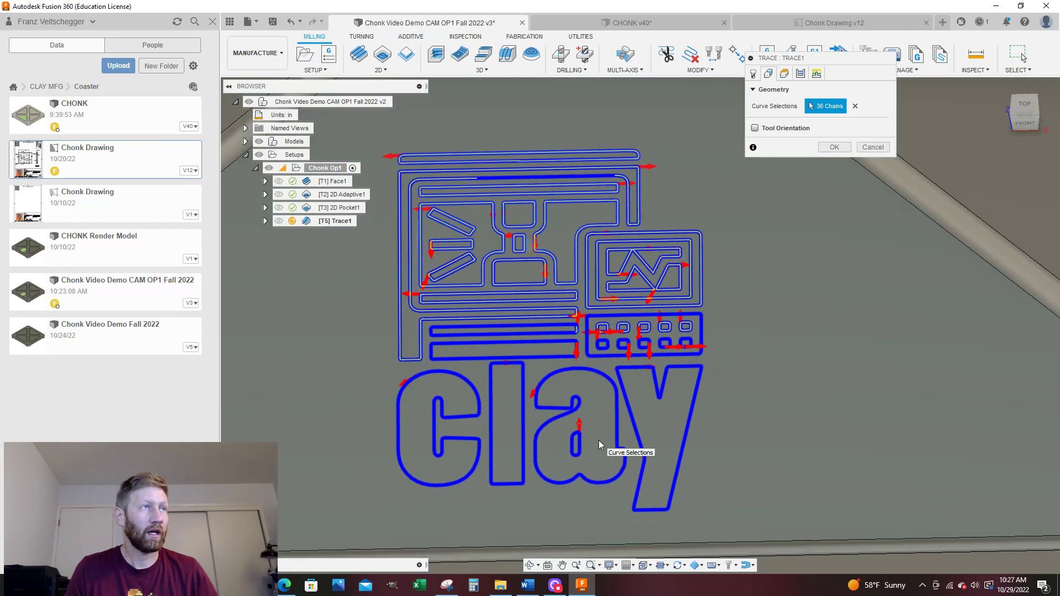
scroll(598, 439, down, 4)
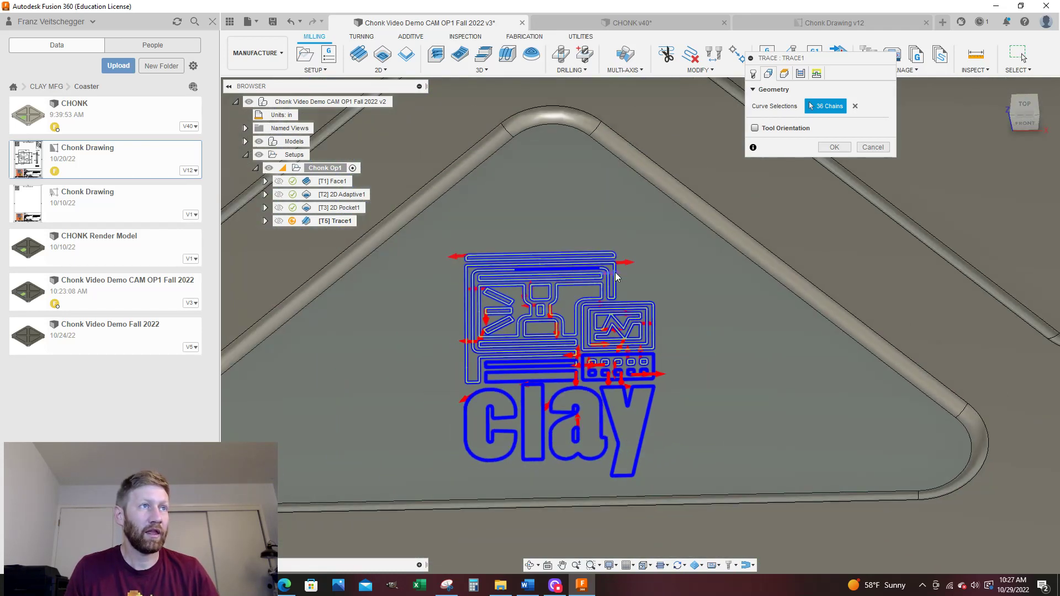
Step: Set the trace's axial offset to -.001 in, enable smoothing and feed optimization, and generate the toolpath
scroll(624, 276, up, 2)
click(783, 73)
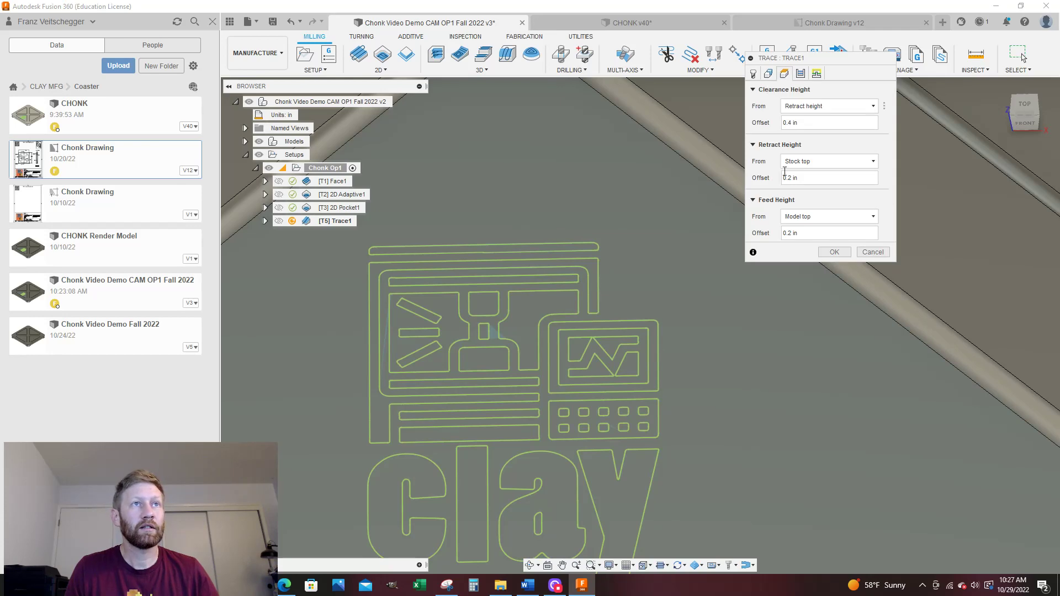
click(799, 74)
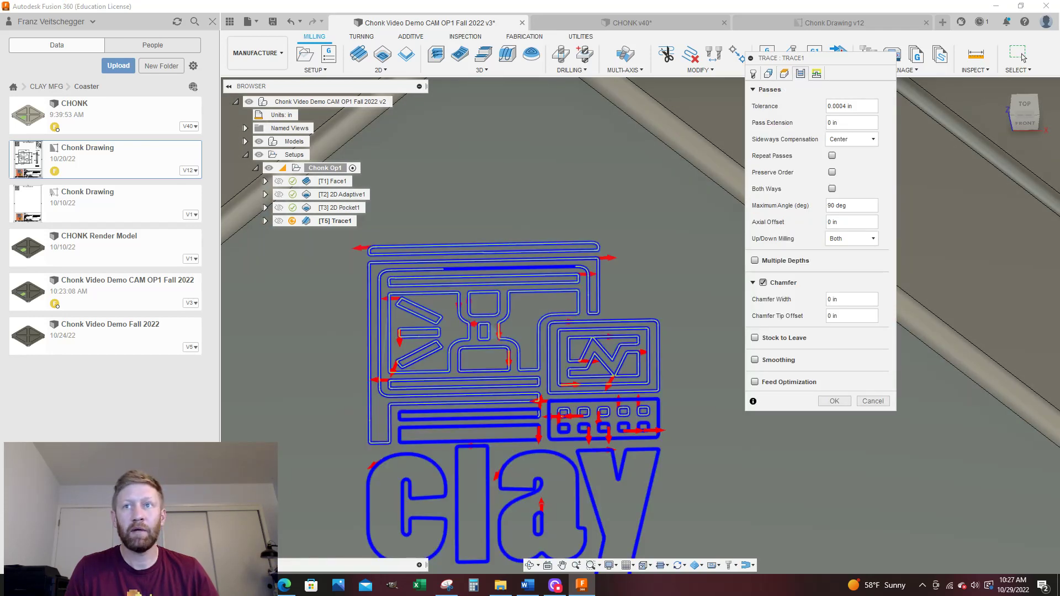
click(850, 222)
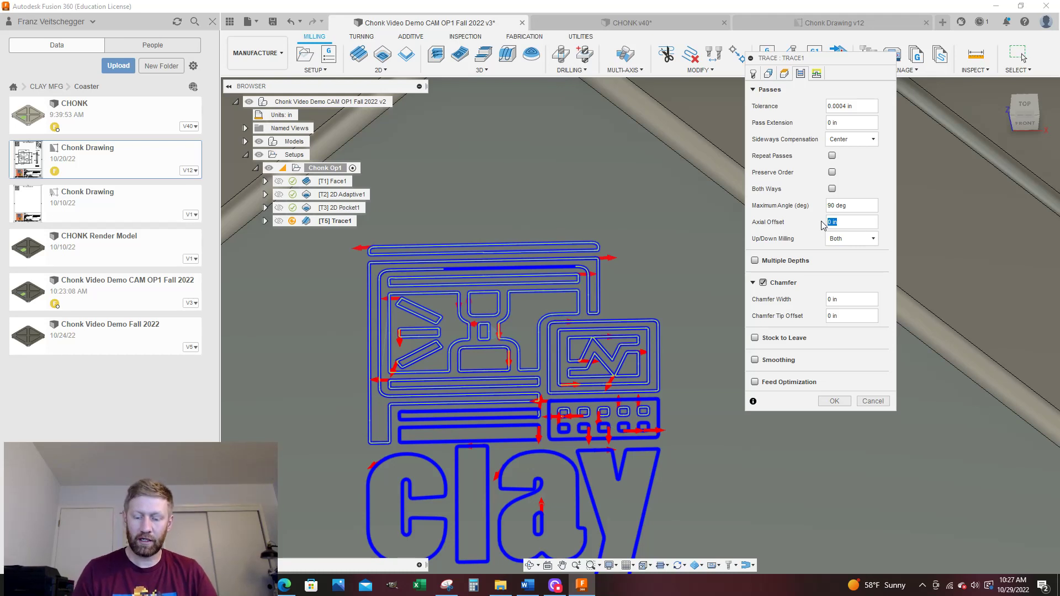
text(-.001)
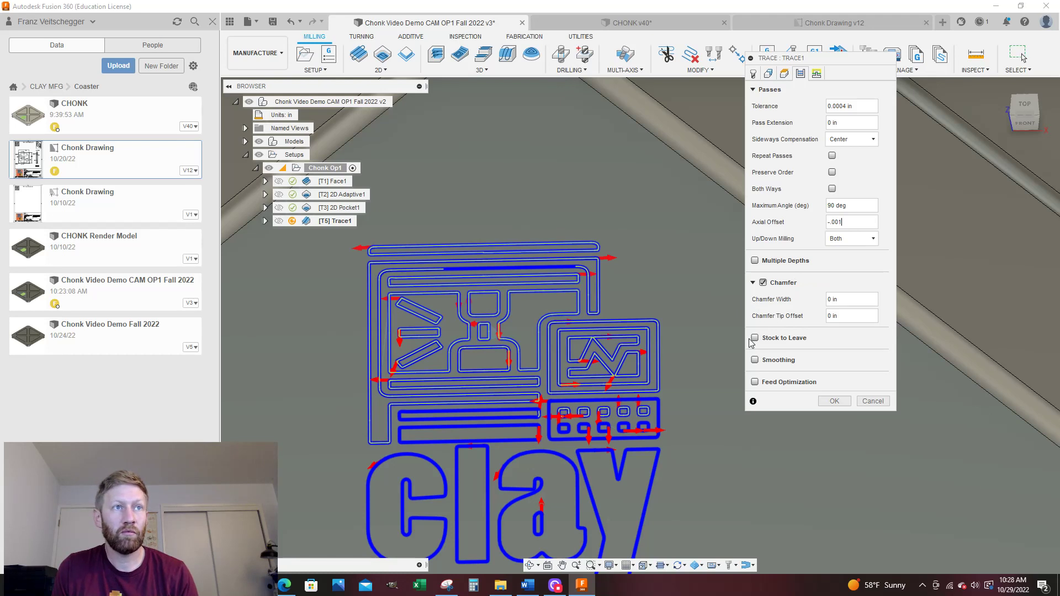
click(755, 360)
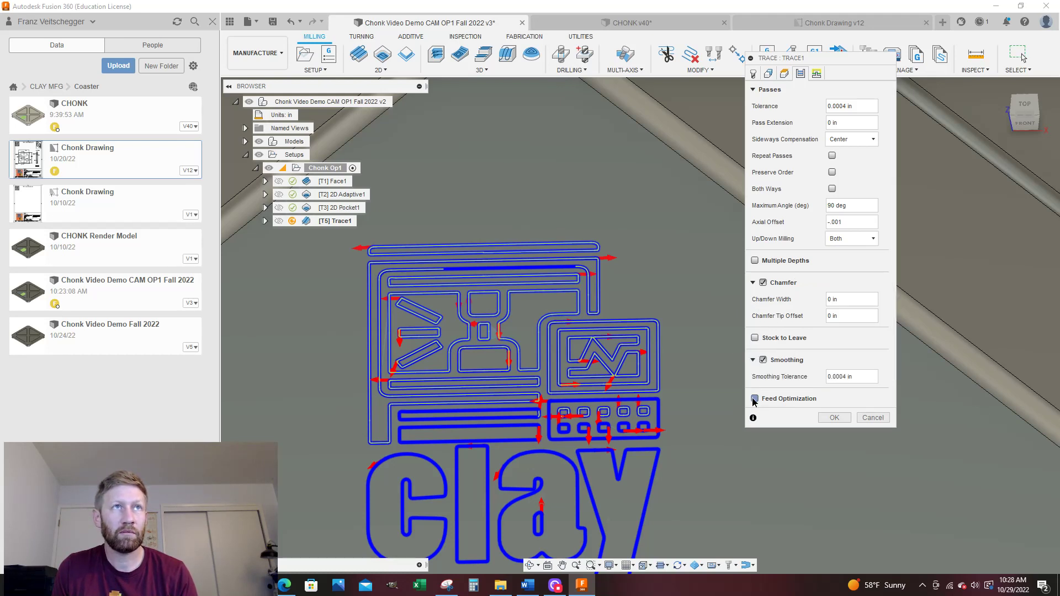
click(754, 399)
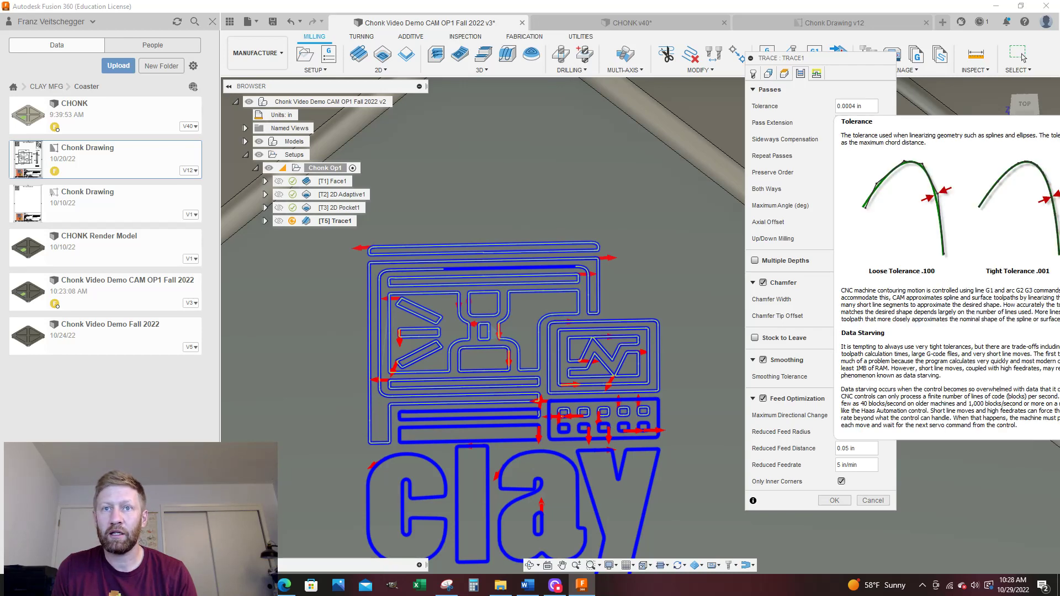
click(834, 501)
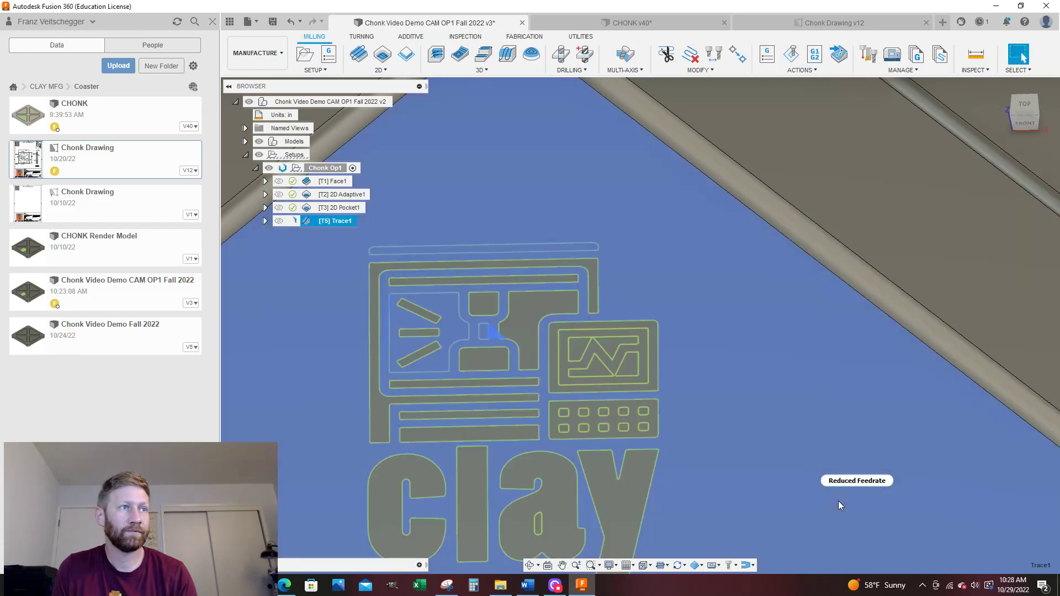
Step: Inspect the generated trace toolpath around the clay logo up close, and save the document as a new version
scroll(737, 267, down, 8)
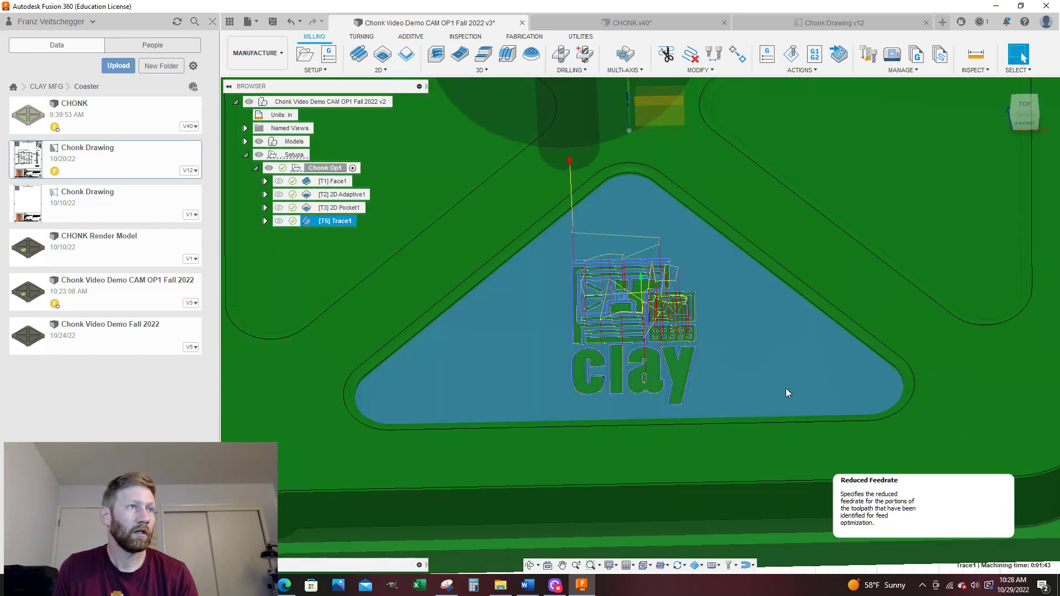
shift+middle_drag(786, 389, 545, 359)
scroll(599, 389, up, 10)
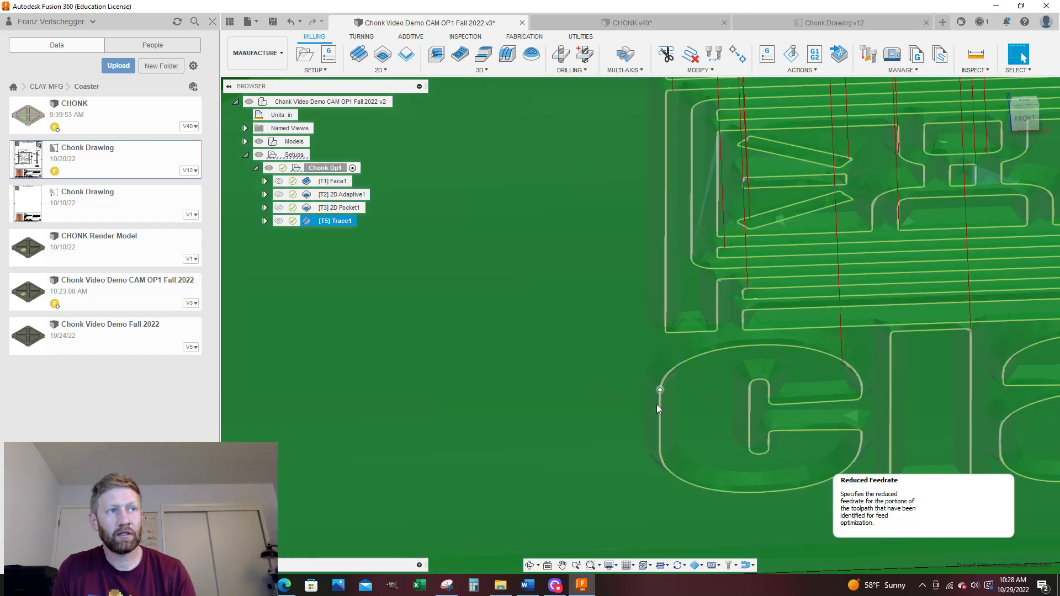
scroll(607, 398, down, 5)
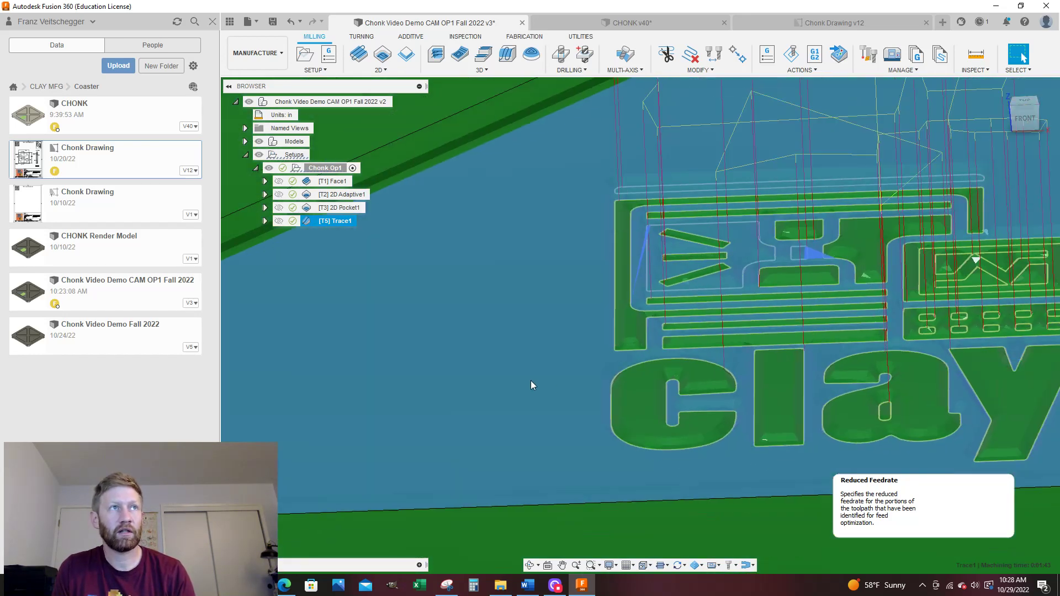
scroll(743, 370, down, 3)
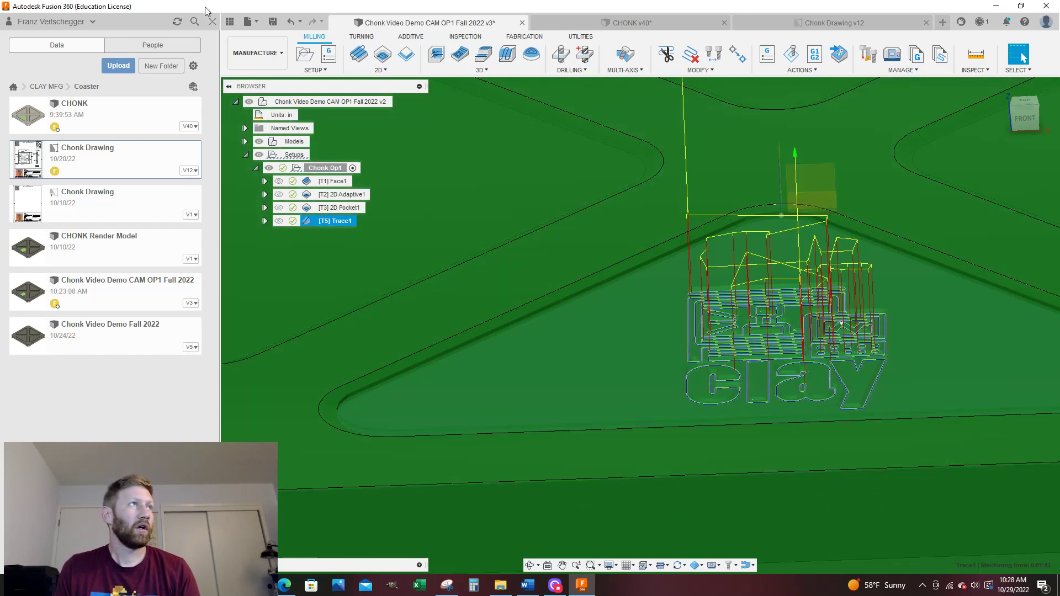
click(272, 22)
click(527, 310)
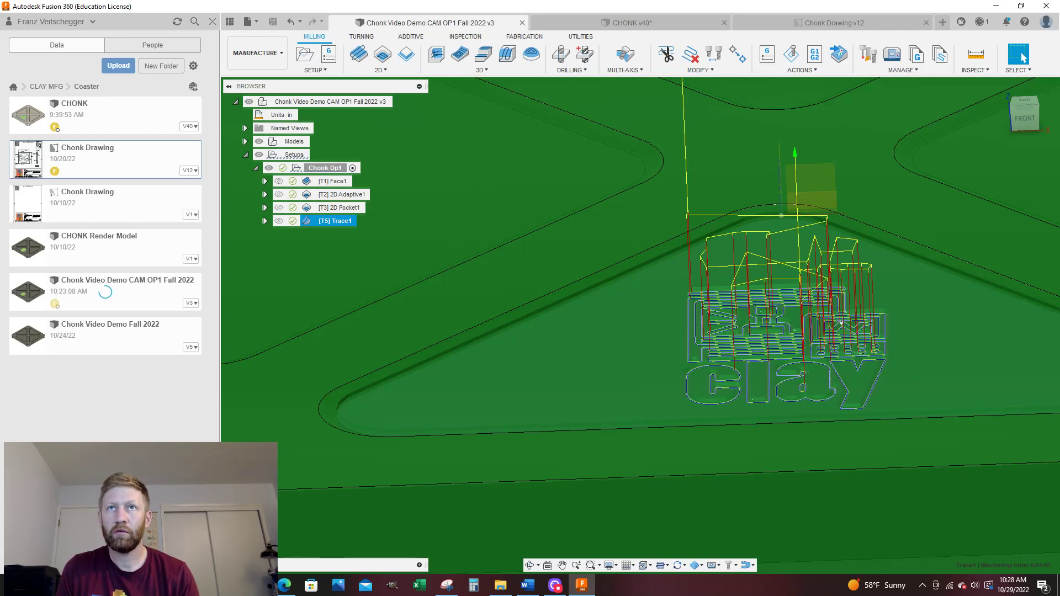
Step: Review the first 2D pocket operation's toolpath on the whole coaster, and clear the selection
scroll(581, 287, down, 8)
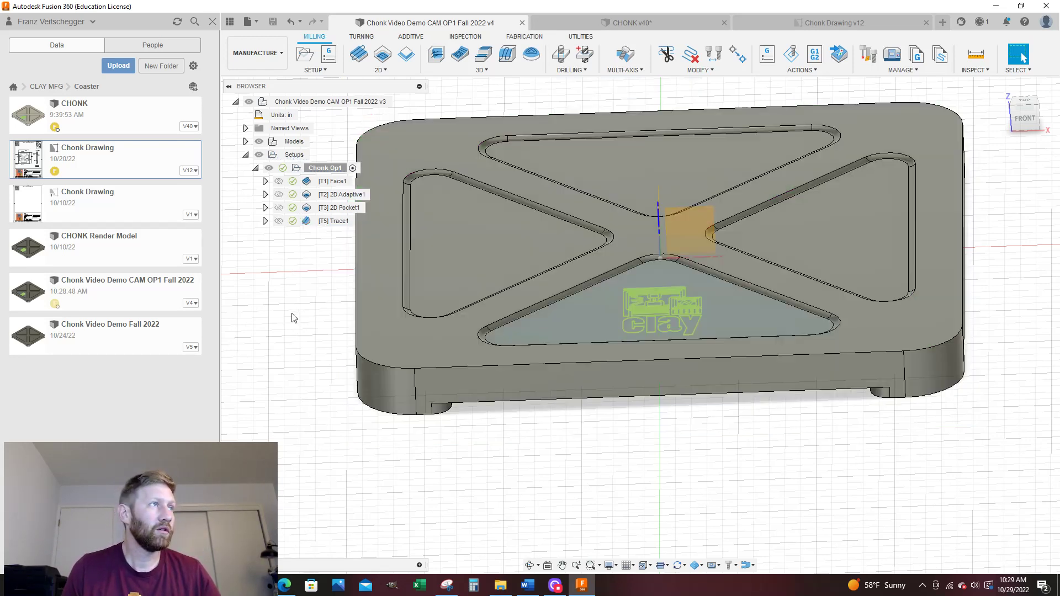
click(341, 208)
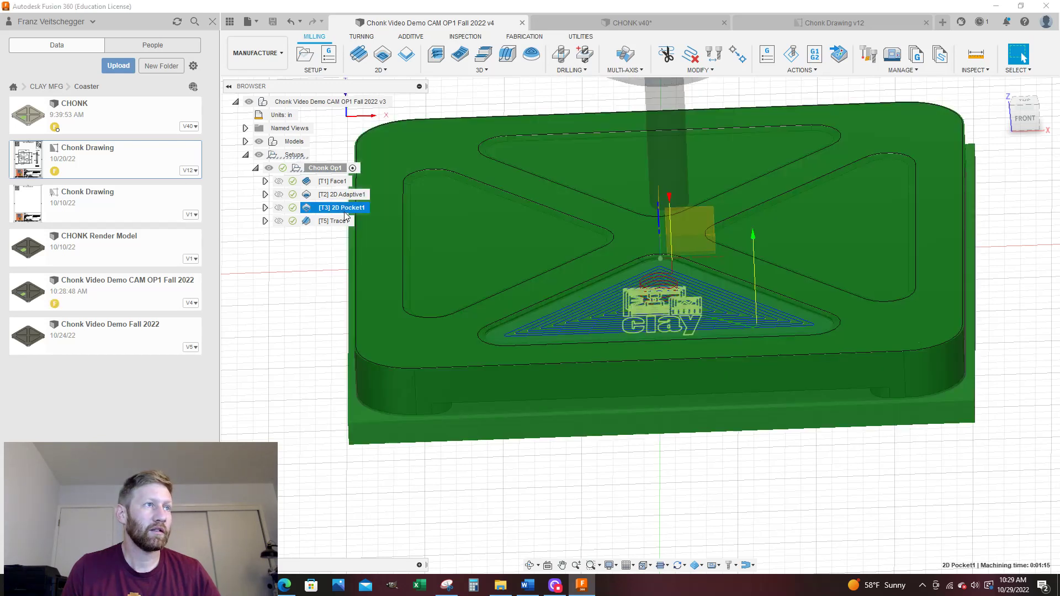
click(333, 255)
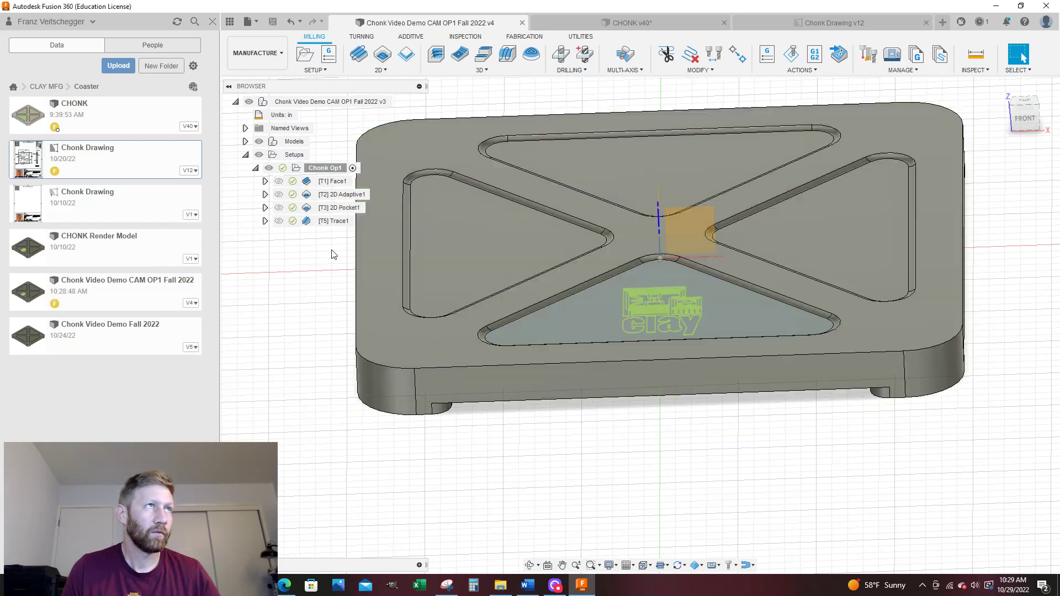
Step: Create a new 2D Pocket operation with the #3 1/4" flat end mill and a 35 in/min cutting feedrate
click(381, 69)
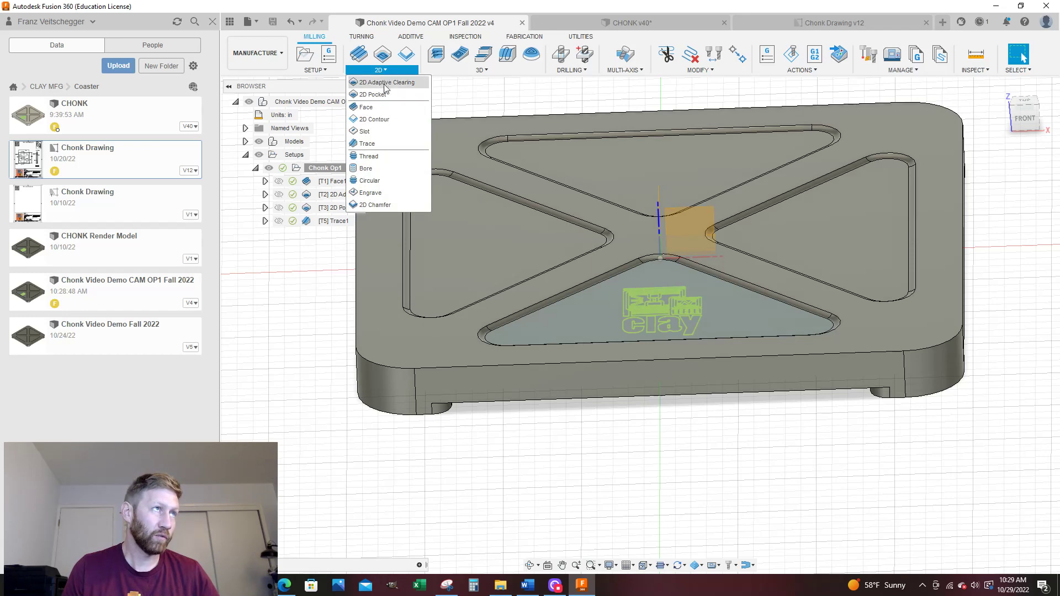
click(373, 94)
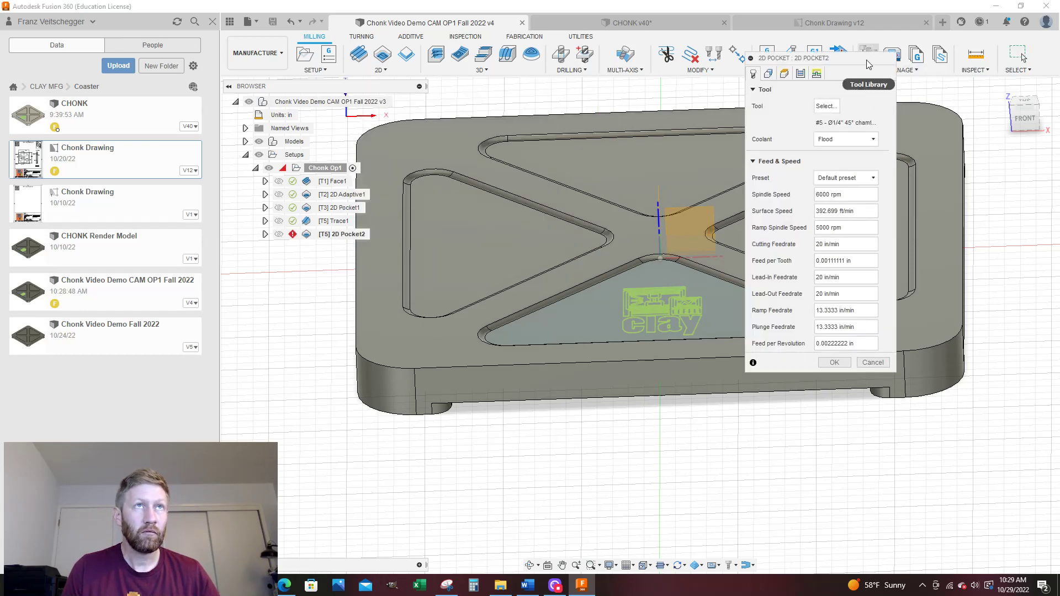
click(824, 105)
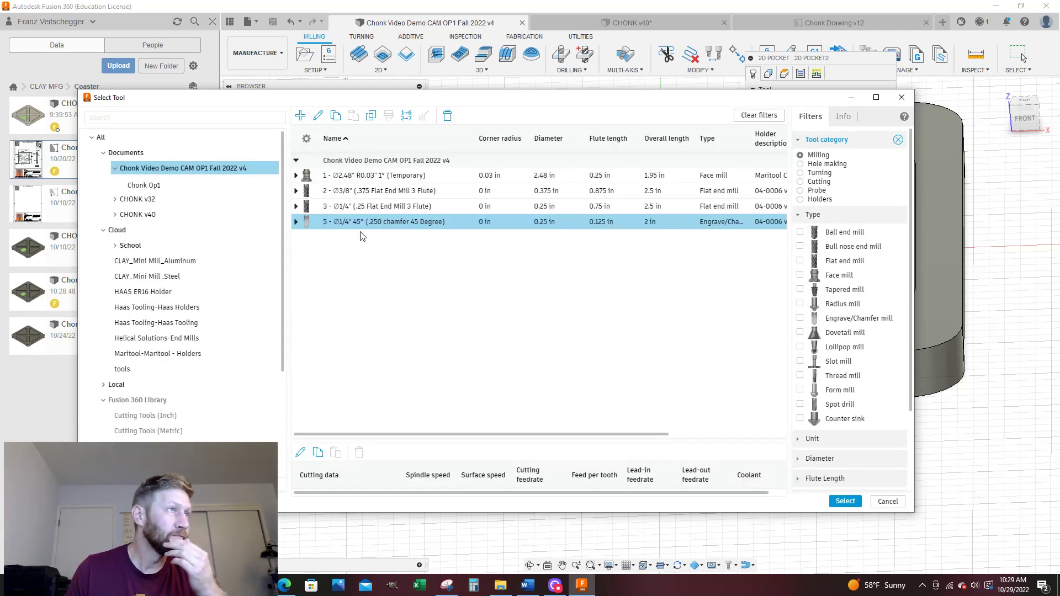
click(353, 206)
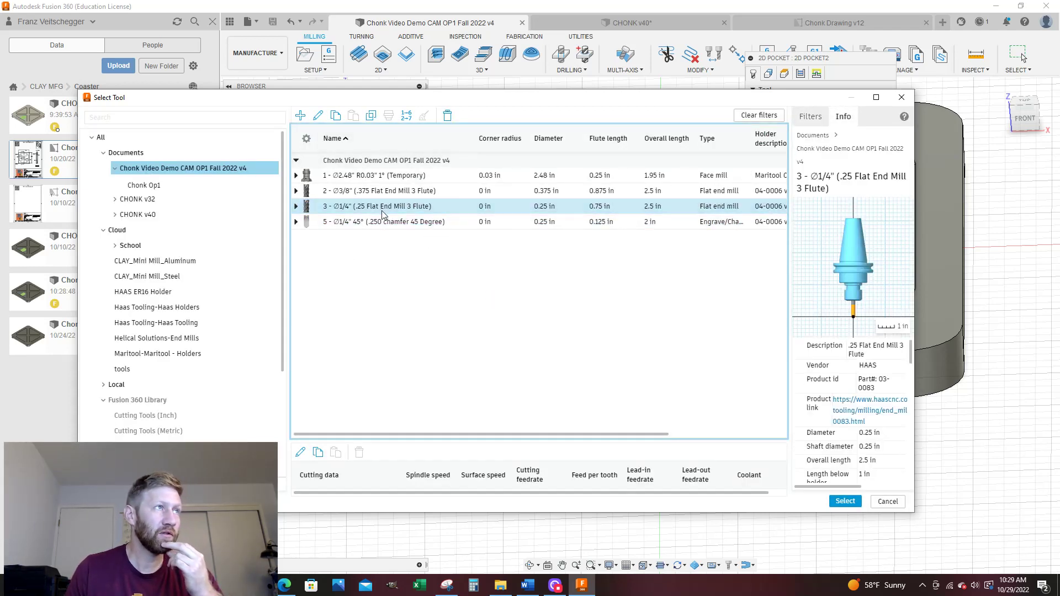
click(846, 502)
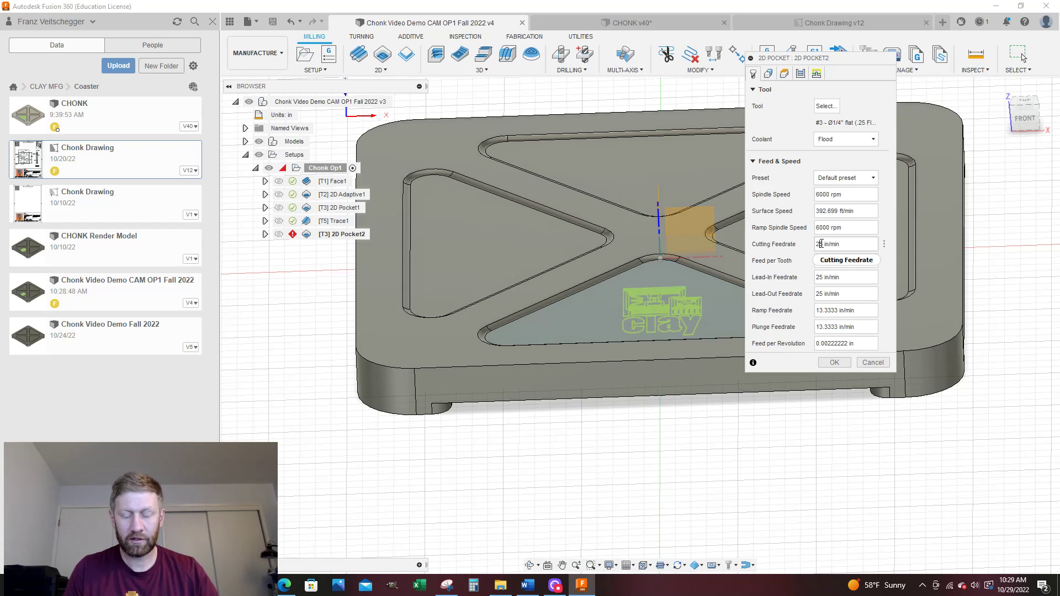
click(821, 243)
text(3)
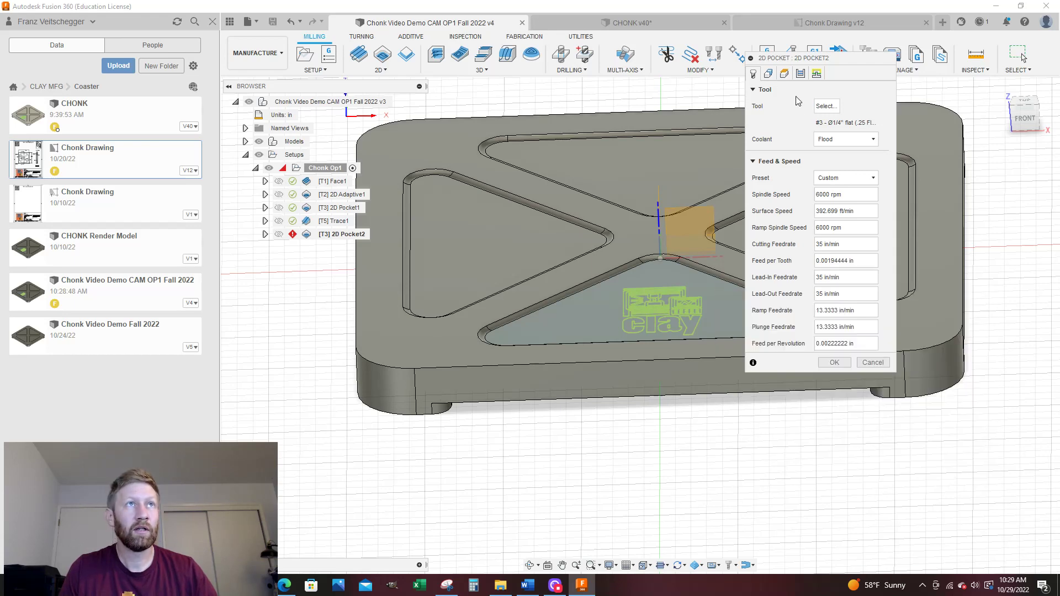
Step: Select the floor contours of all four triangular recesses as the pocket selections
click(767, 74)
scroll(504, 152, up, 5)
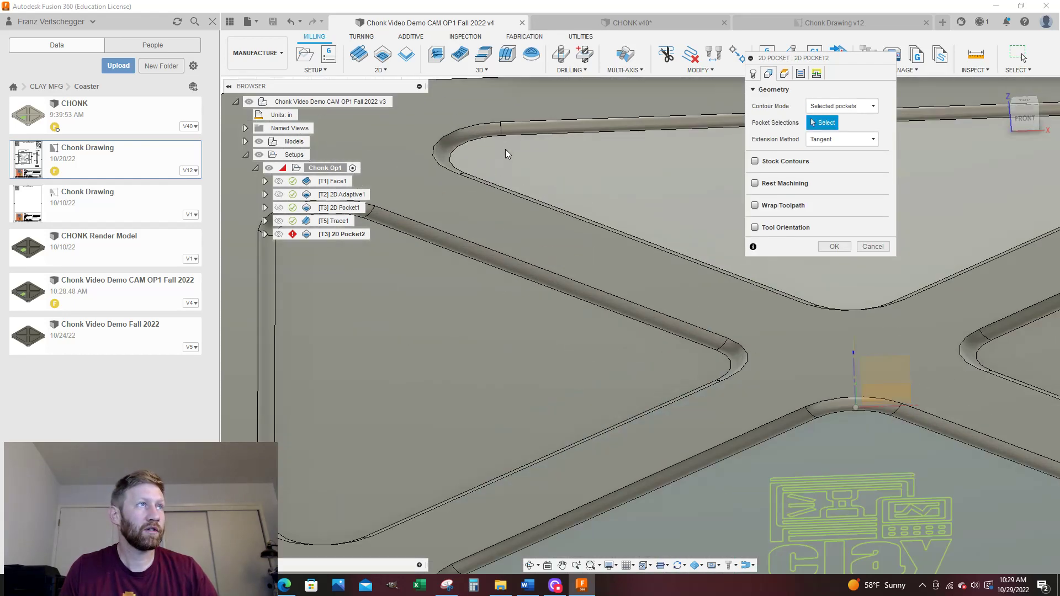
click(509, 142)
scroll(426, 274, up, 3)
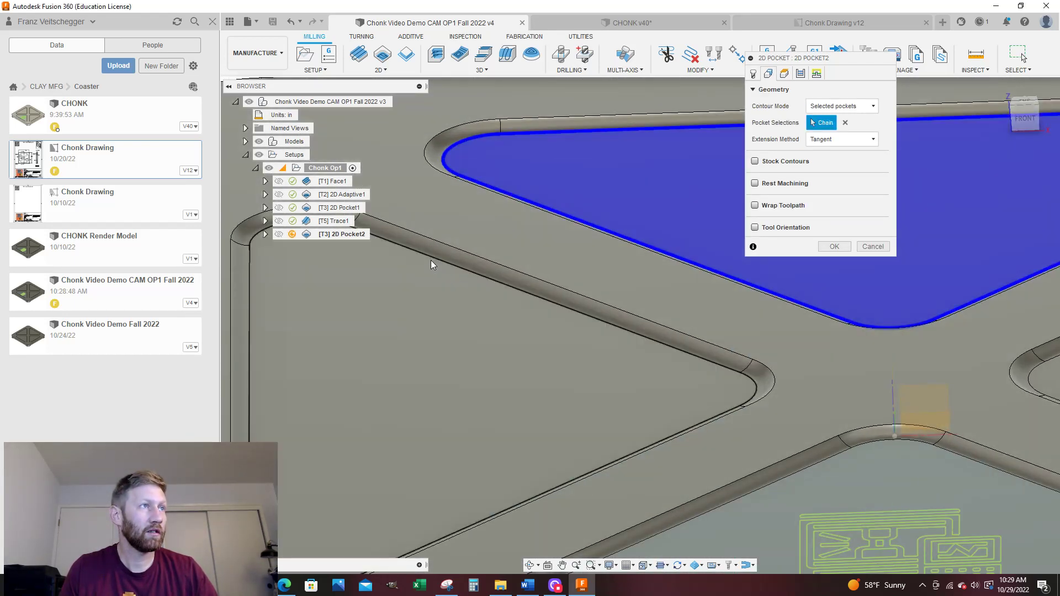
click(433, 267)
scroll(433, 267, down, 3)
click(710, 371)
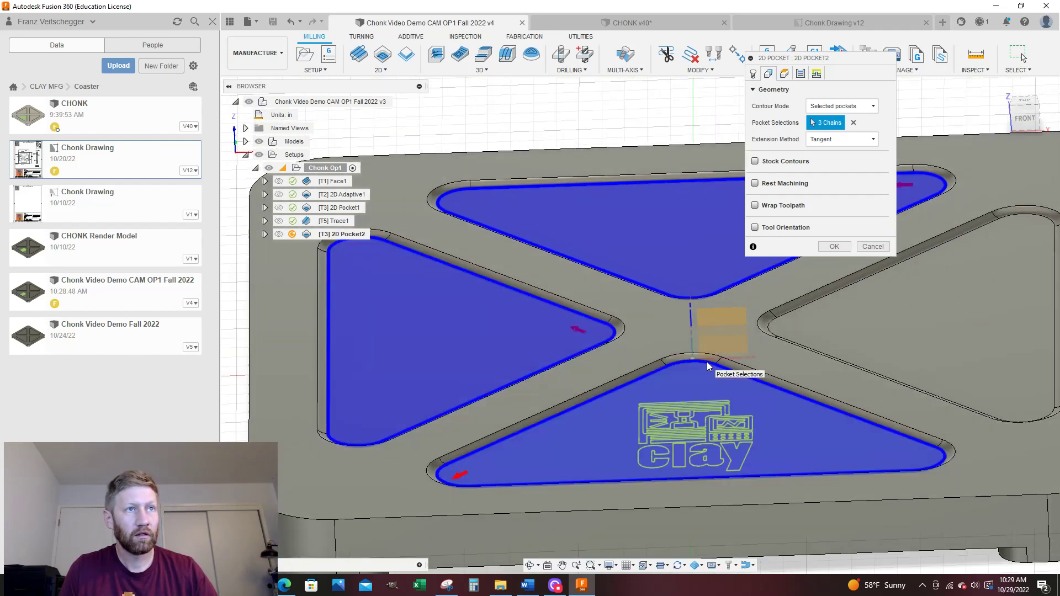
click(849, 301)
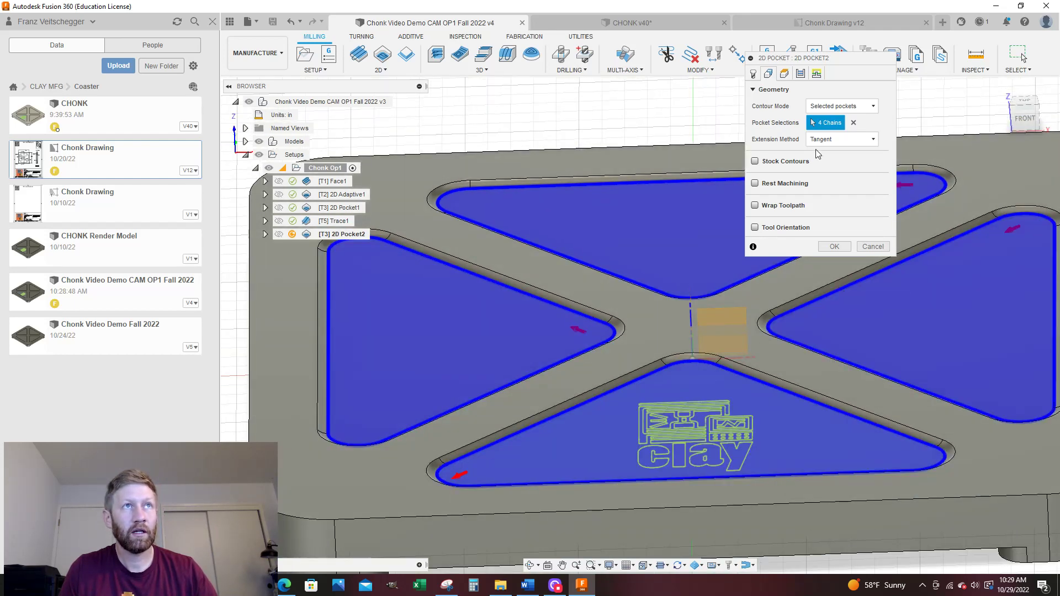
scroll(836, 292, up, 3)
scroll(755, 318, down, 3)
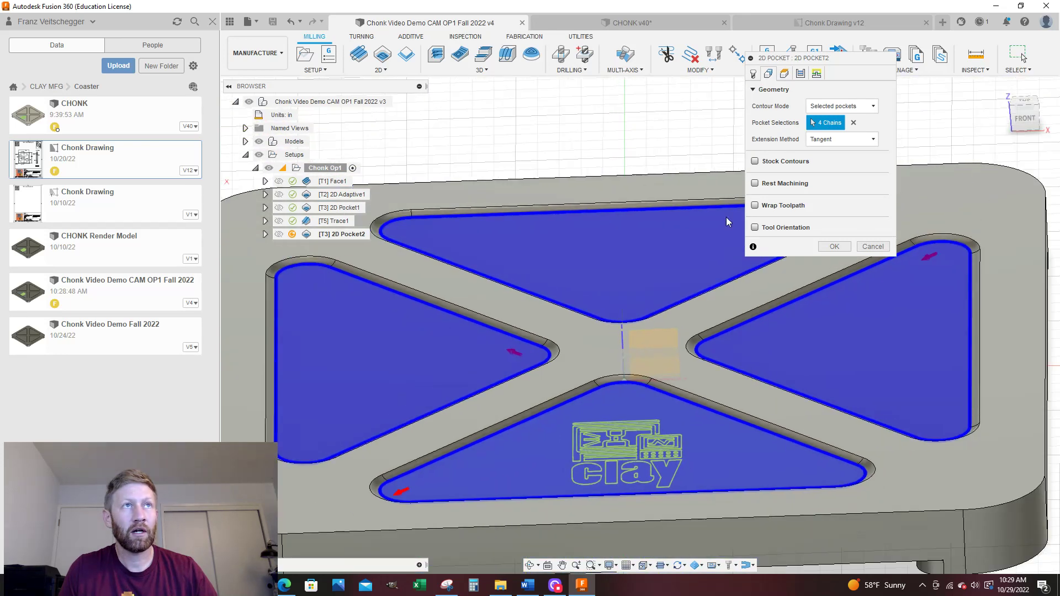
Step: Turn off stock to leave for the pocket passes, and enable smoothing and feed optimization
click(784, 74)
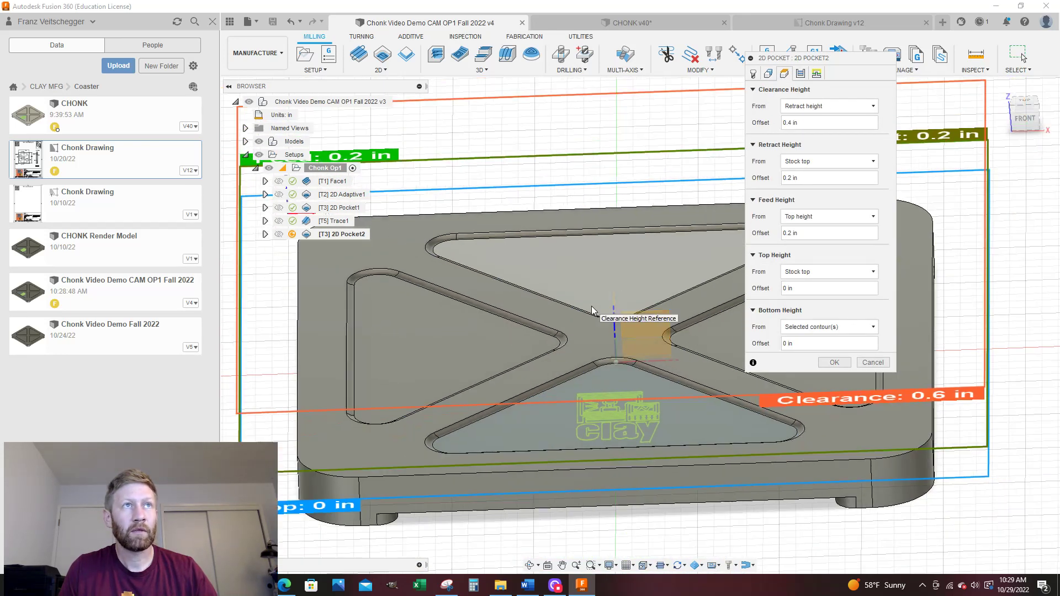
click(802, 75)
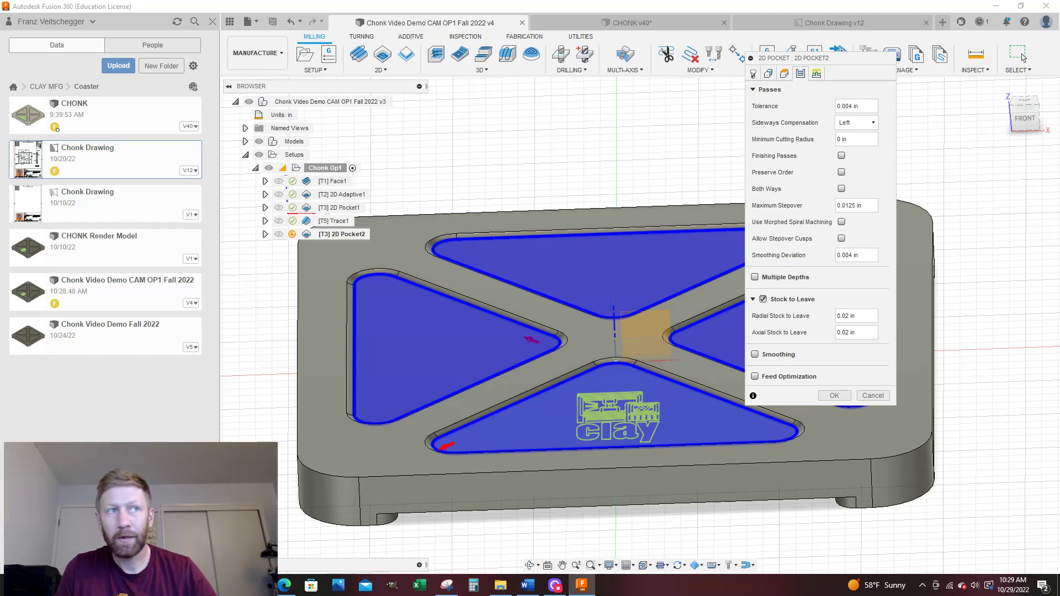
click(763, 301)
click(755, 323)
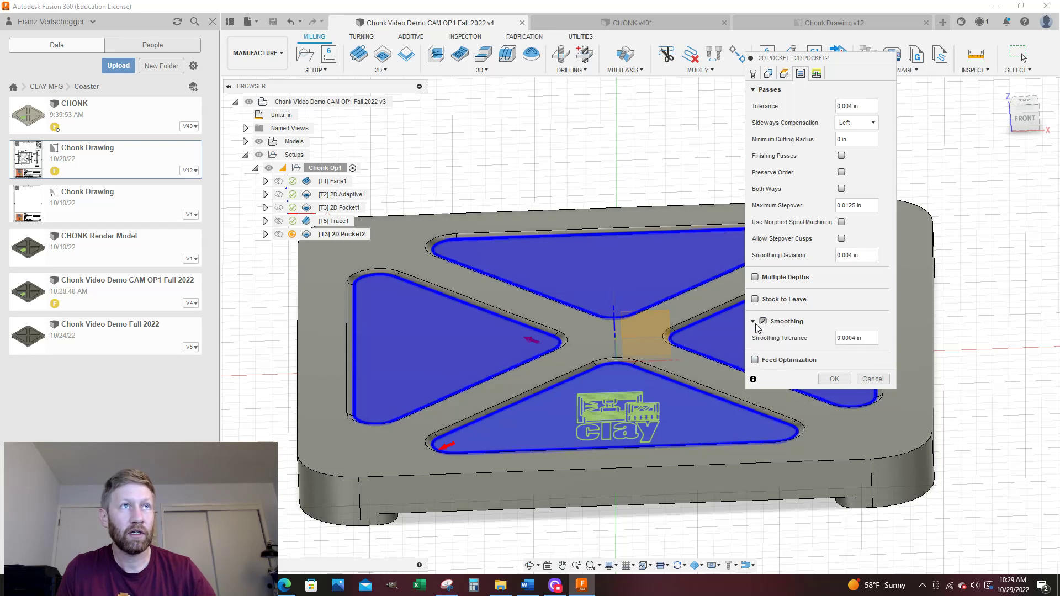
click(754, 361)
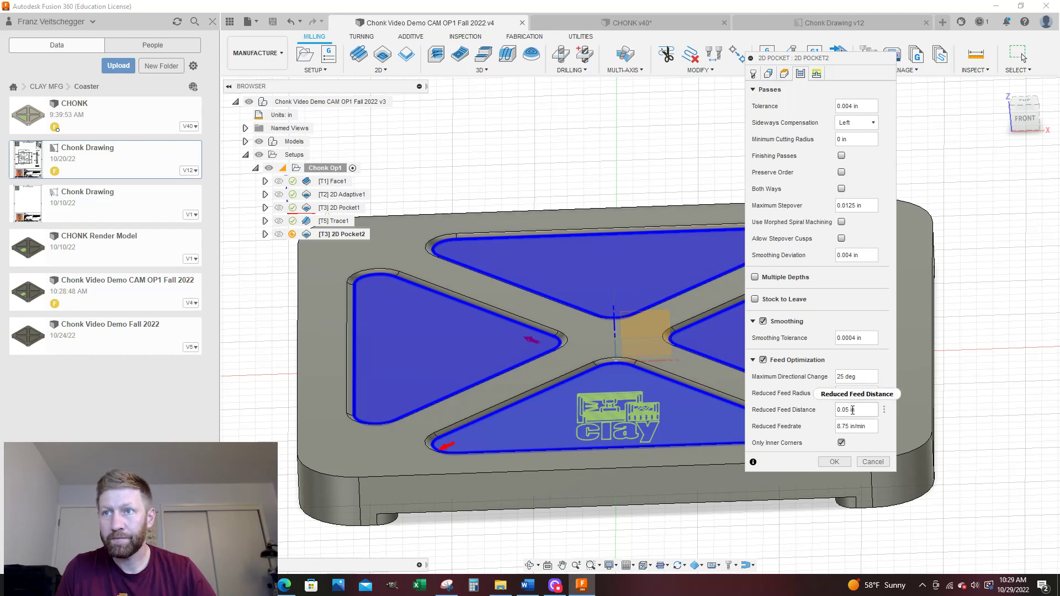
mouse_move(852, 409)
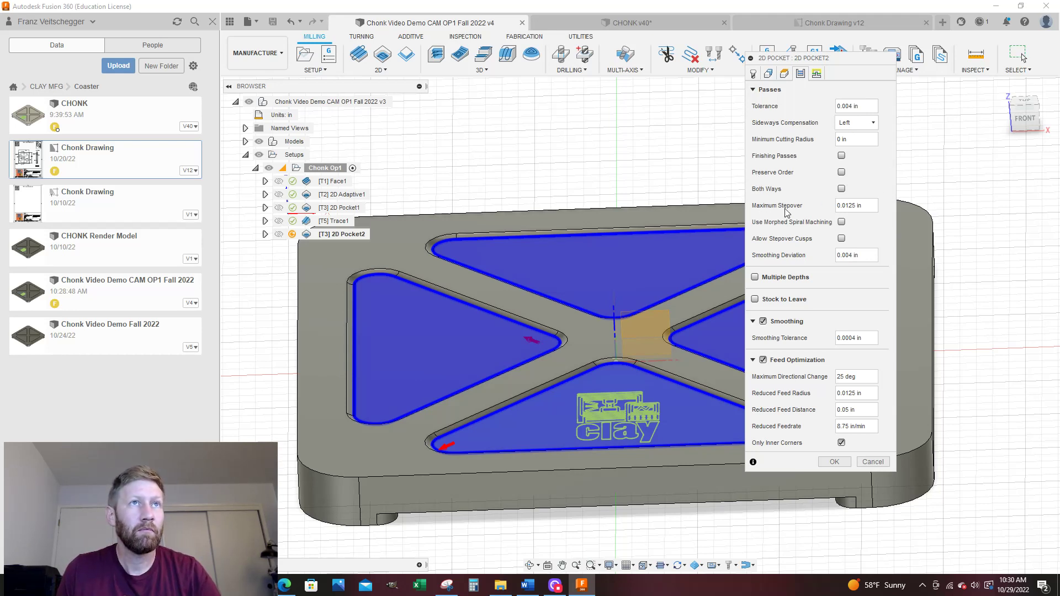
Step: Set the pocket's maximum stepover to .0375 in, keep the default linking settings, and generate the toolpath
drag(877, 205, 832, 208)
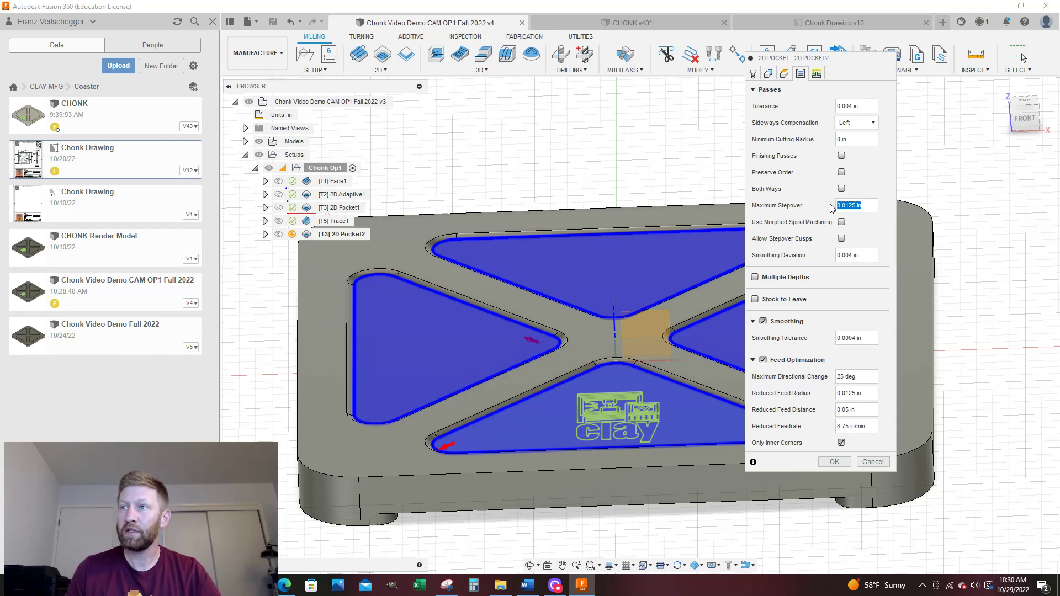
key(BackSpace)
text(.03)
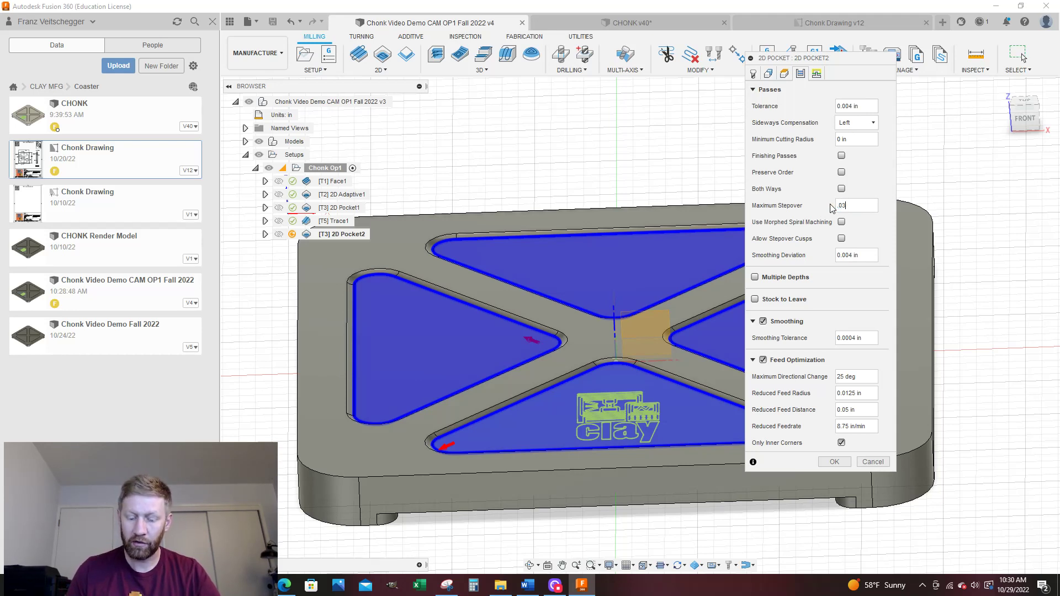
text(75)
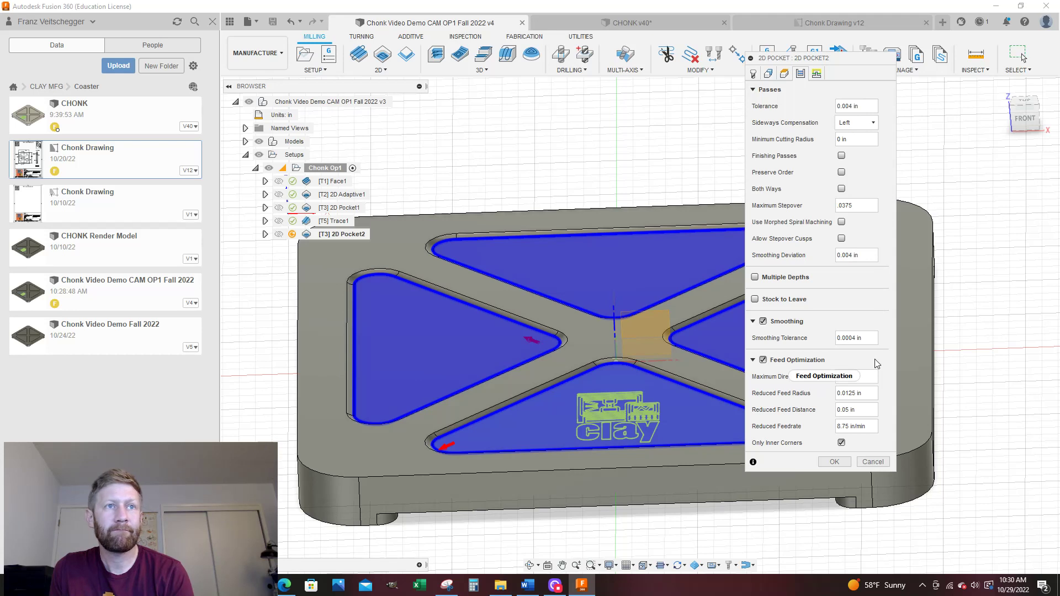
click(816, 73)
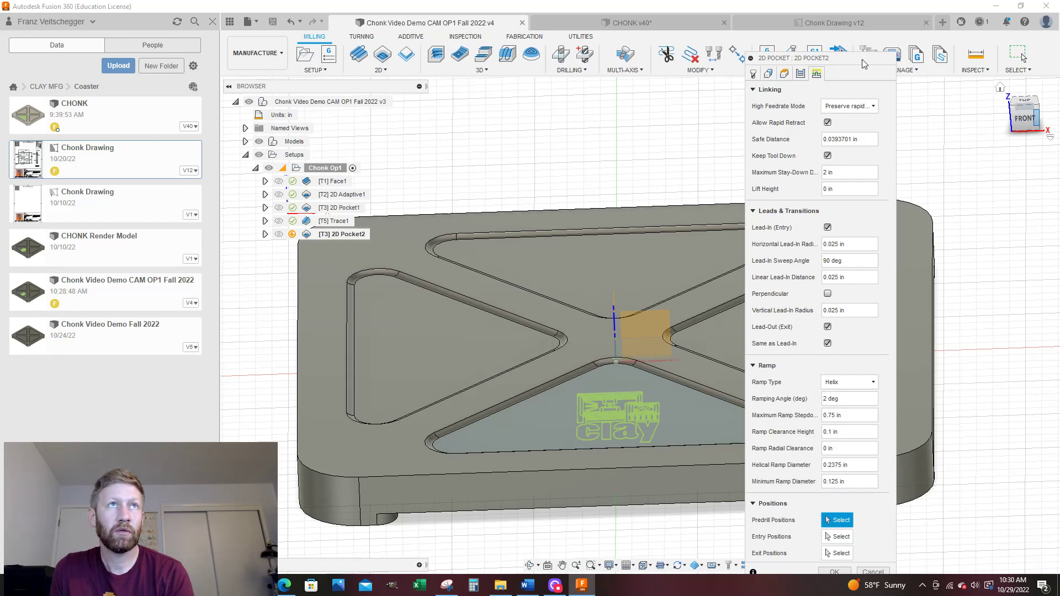
click(834, 543)
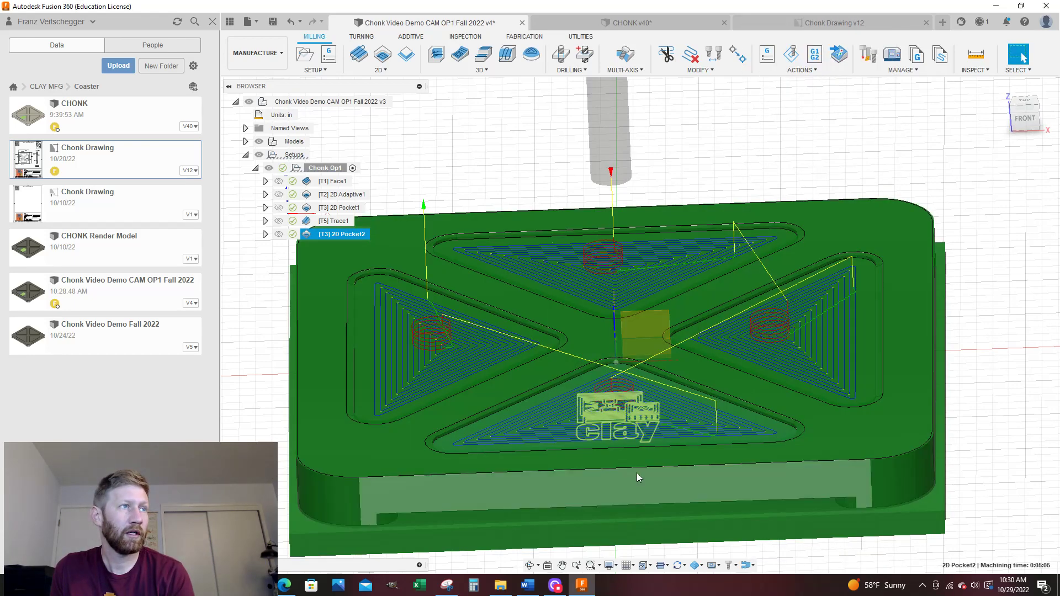
Step: Examine the generated pocket toolpath up close, including the helical ramp and stepovers in the triangular recess nearest the +X side
scroll(817, 326, up, 4)
scroll(818, 325, up, 4)
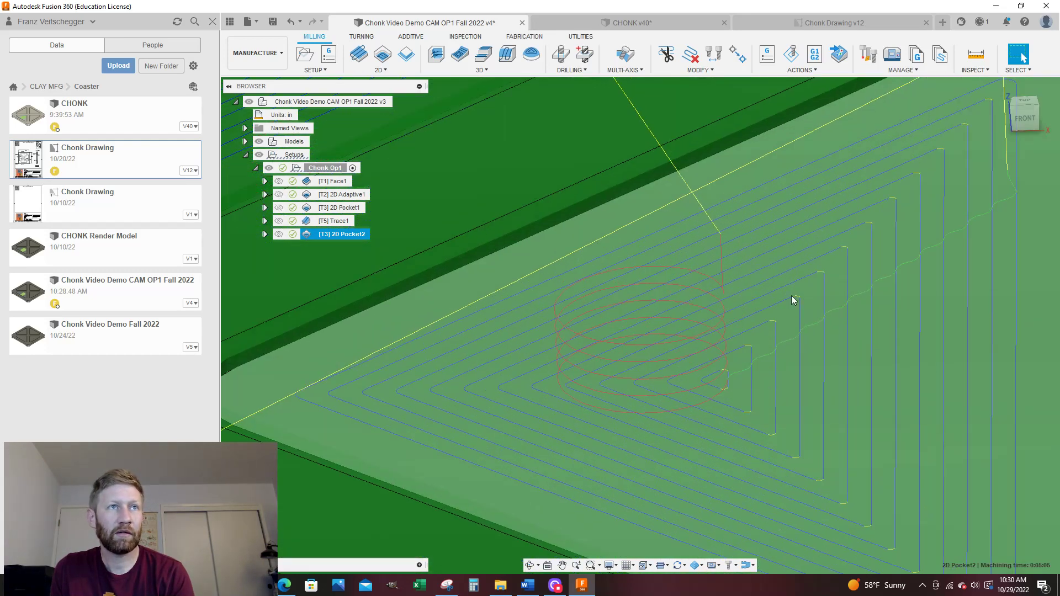
scroll(742, 367, down, 3)
scroll(741, 370, up, 1)
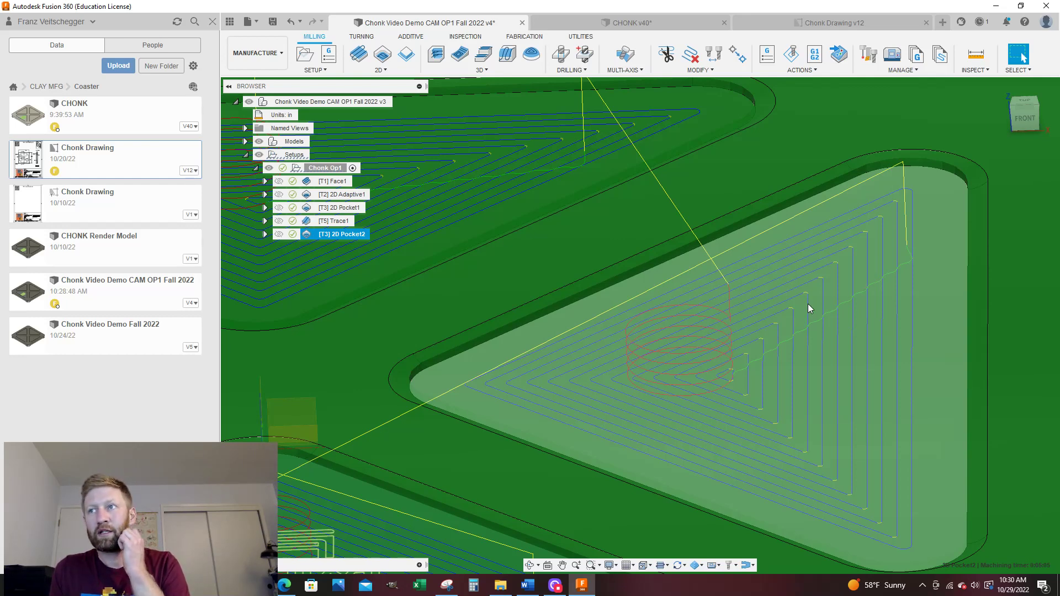
scroll(808, 283, up, 2)
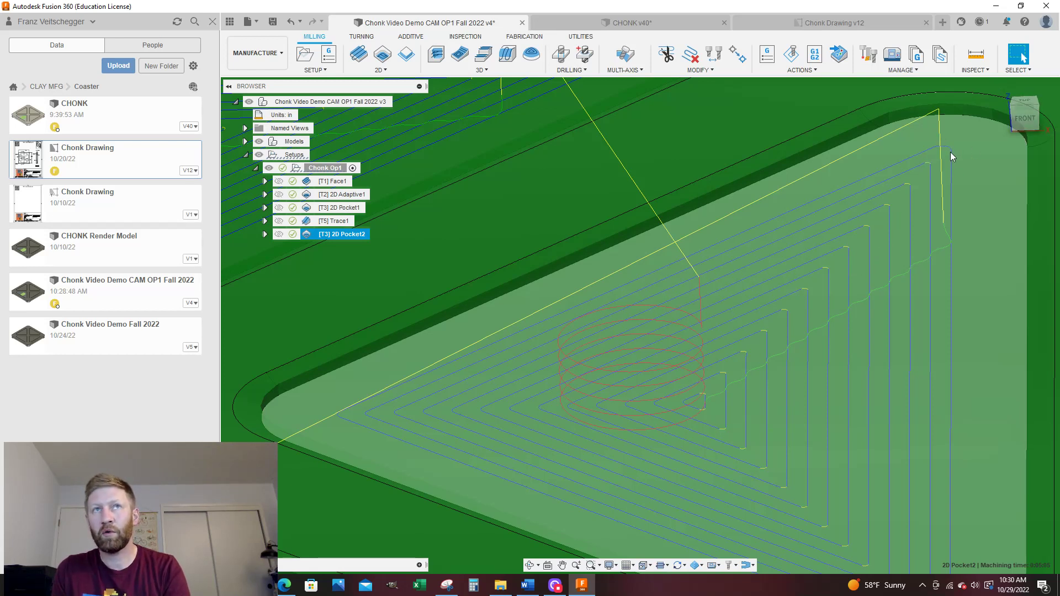
scroll(949, 151, down, 2)
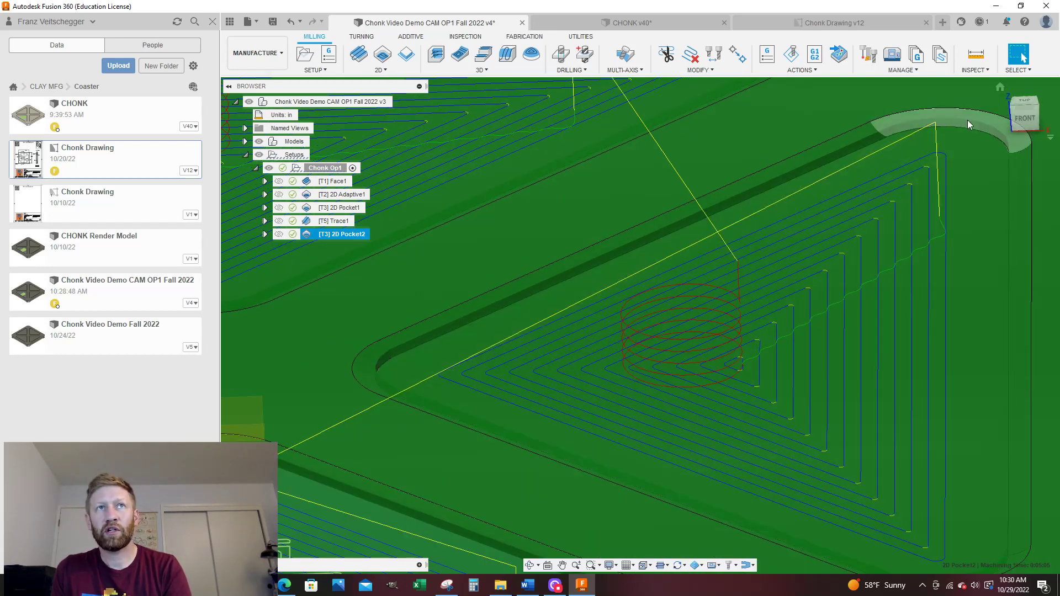
scroll(962, 156, down, 2)
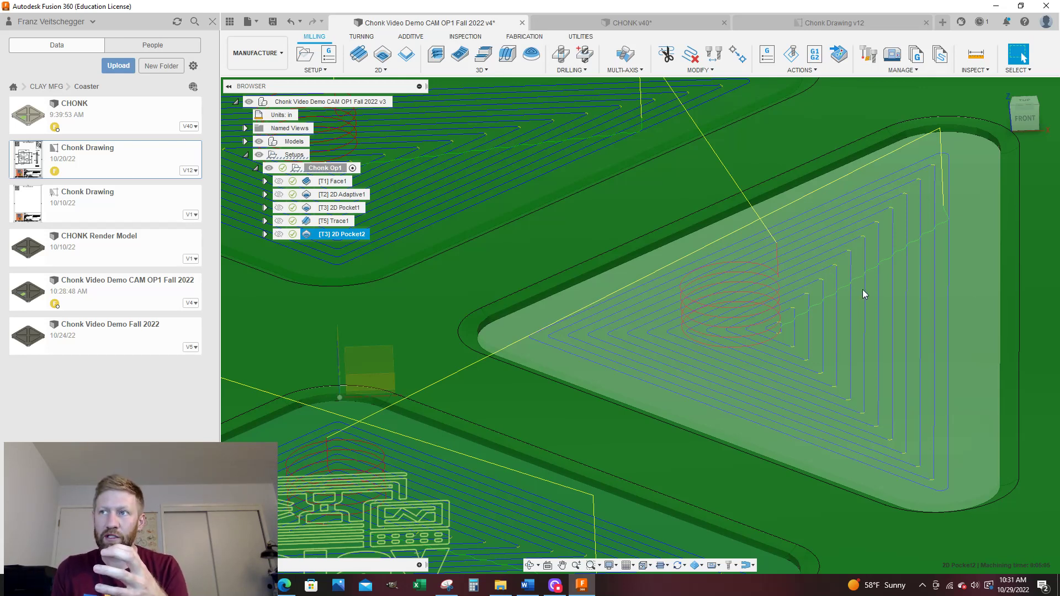
scroll(862, 289, down, 6)
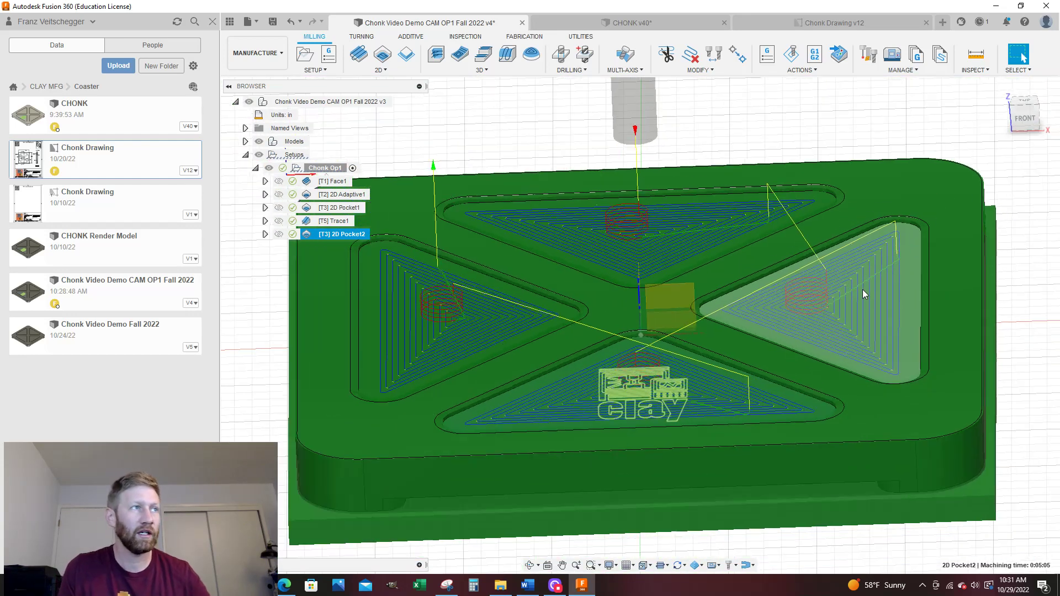
scroll(857, 278, down, 2)
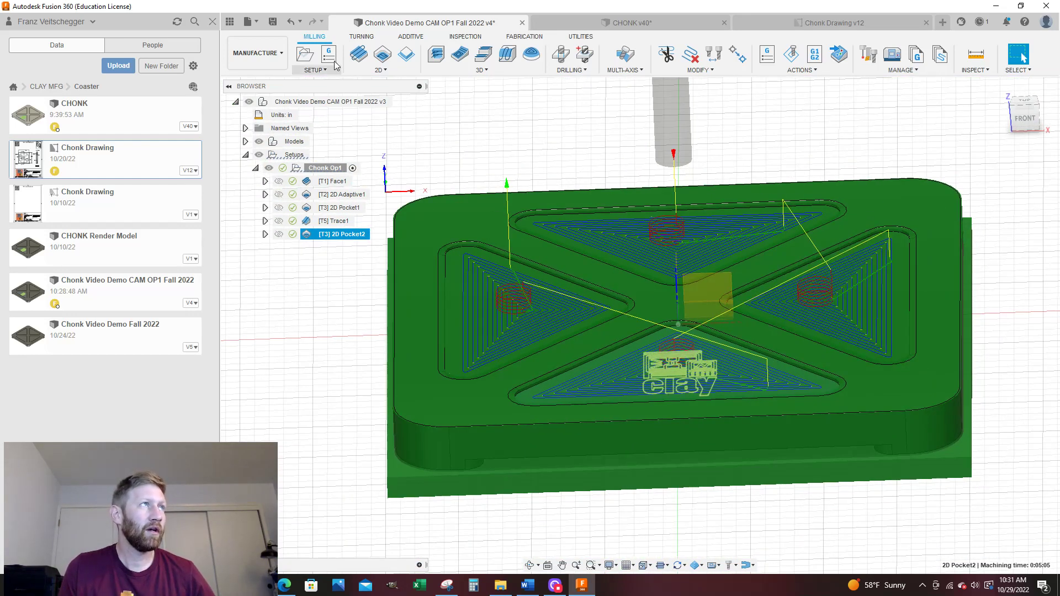
Step: Save the document as a new version, deselect the new pocket operation, and inspect the edges around the triangular recesses
click(274, 23)
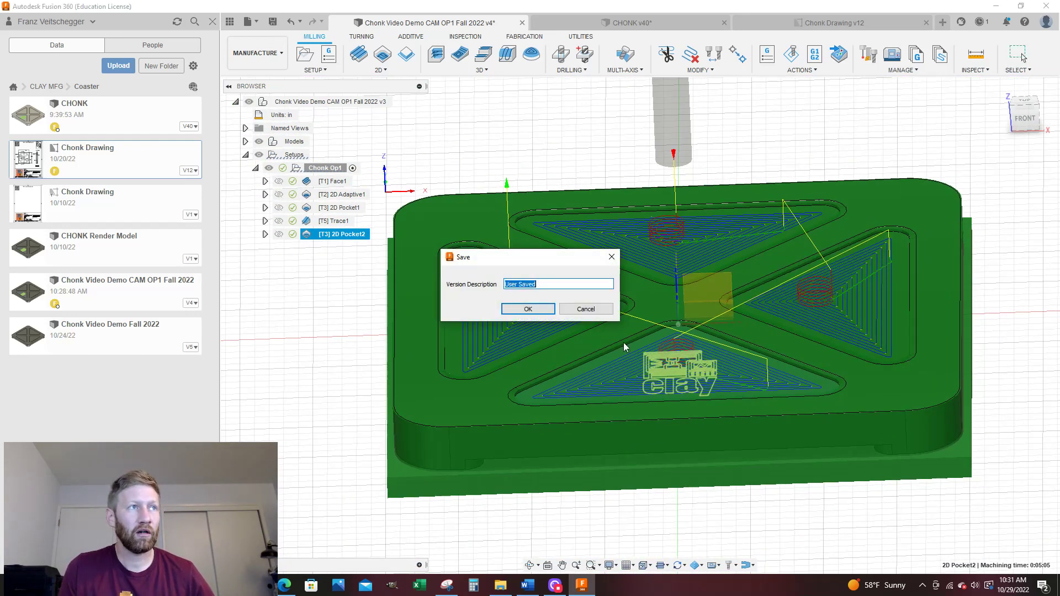
click(528, 309)
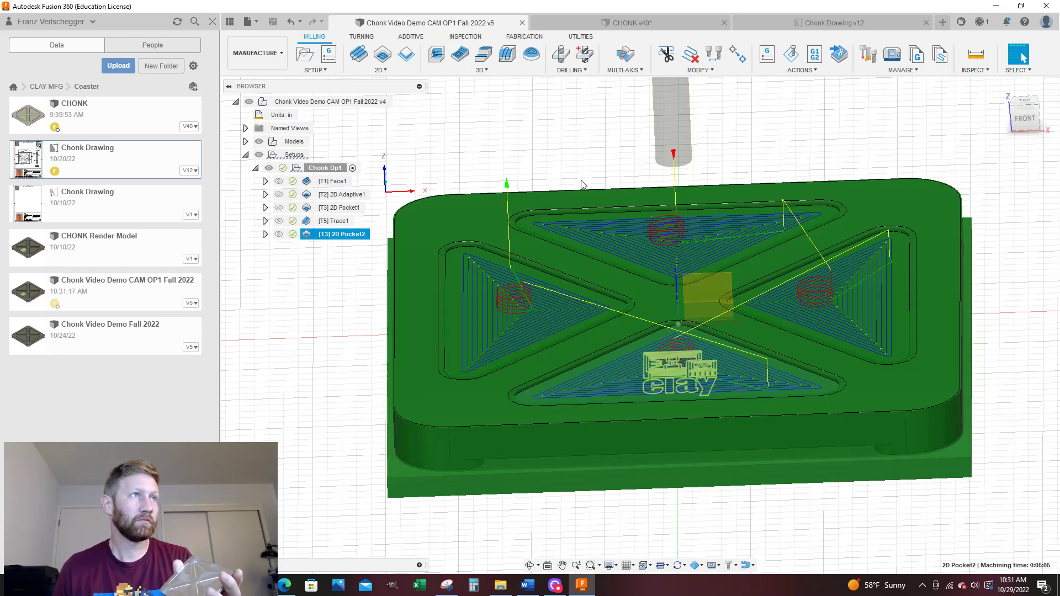
click(528, 243)
scroll(525, 253, up, 5)
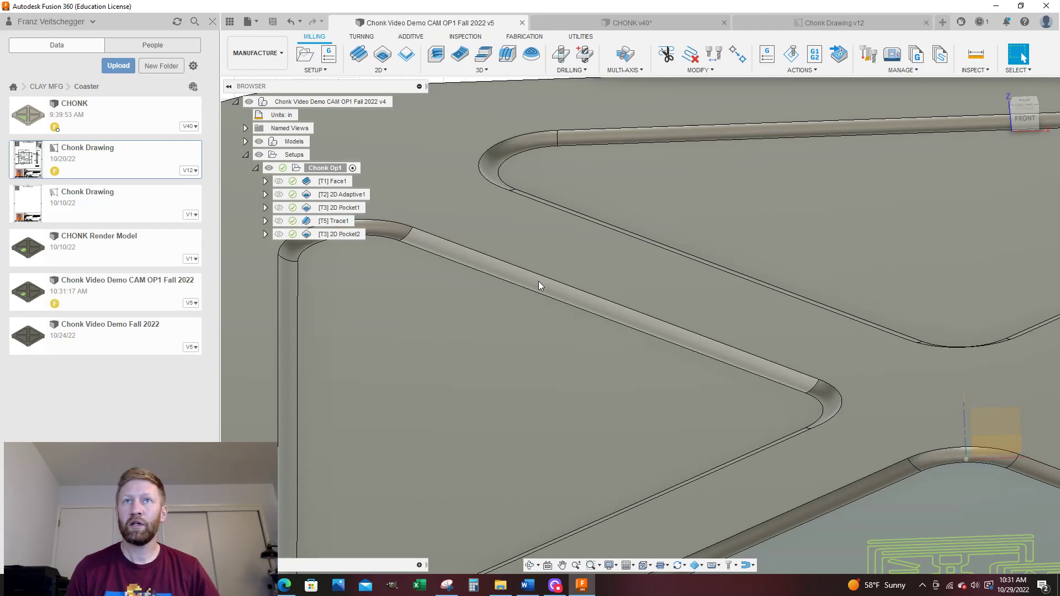
scroll(538, 280, down, 6)
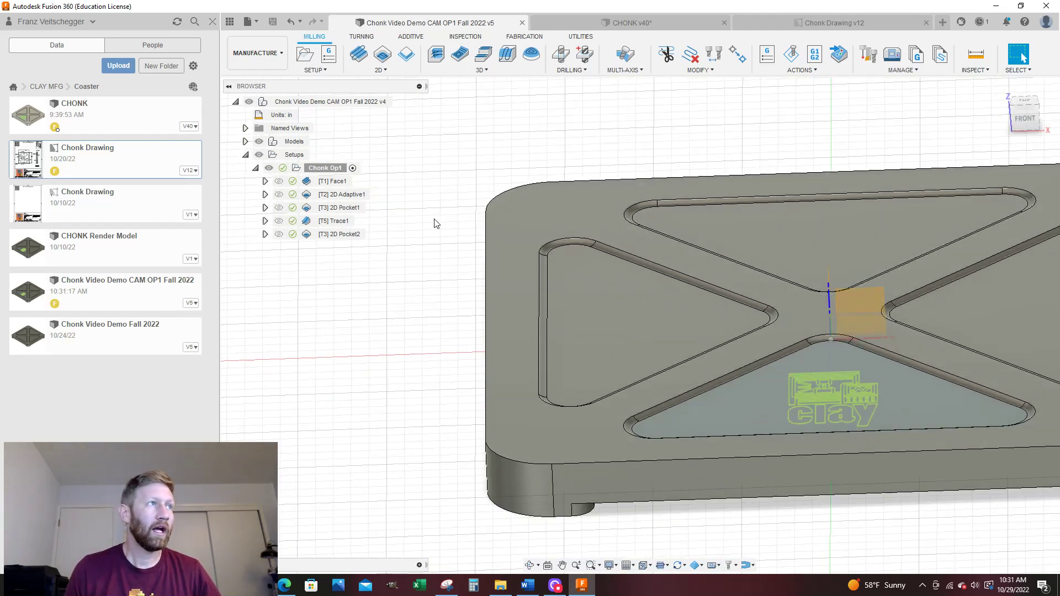
Step: Inspect the second 2D pocket's toolpath around the filleted corners of the -X side triangular recess, and deselect the operation
click(342, 234)
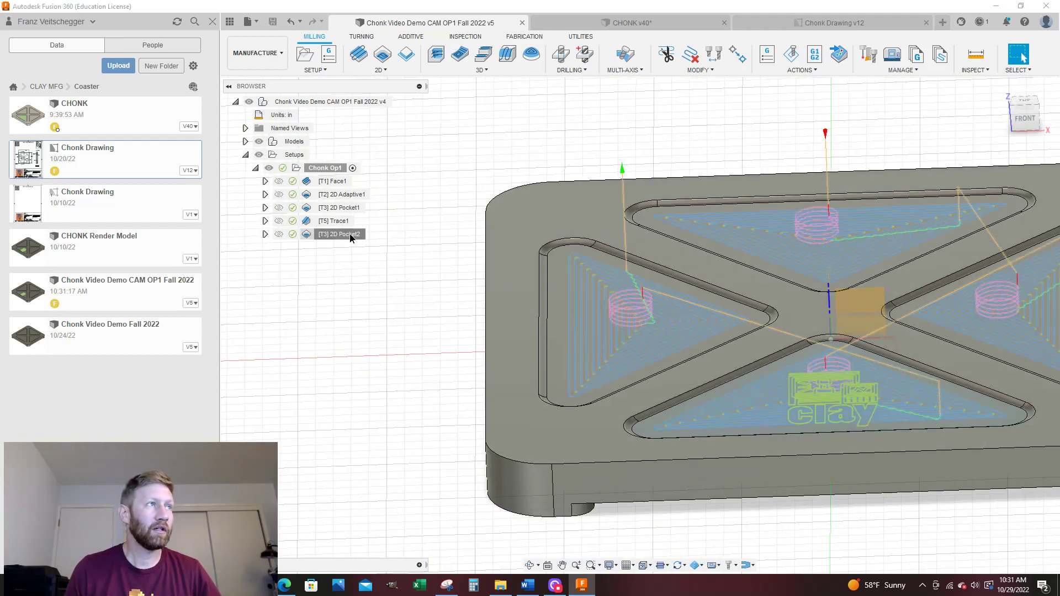
scroll(616, 246, up, 3)
scroll(614, 246, up, 5)
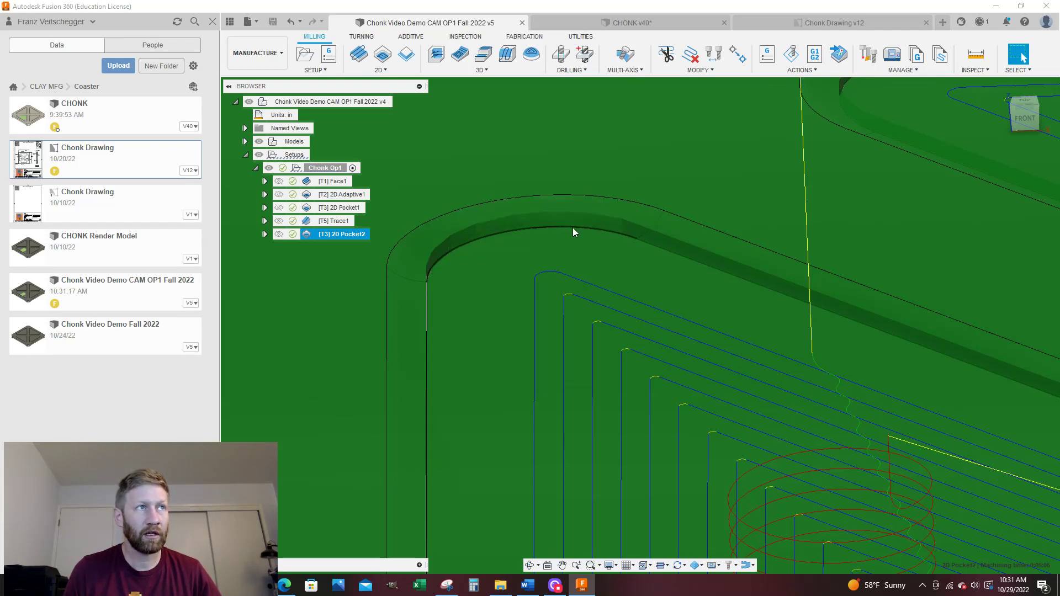
scroll(577, 213, down, 3)
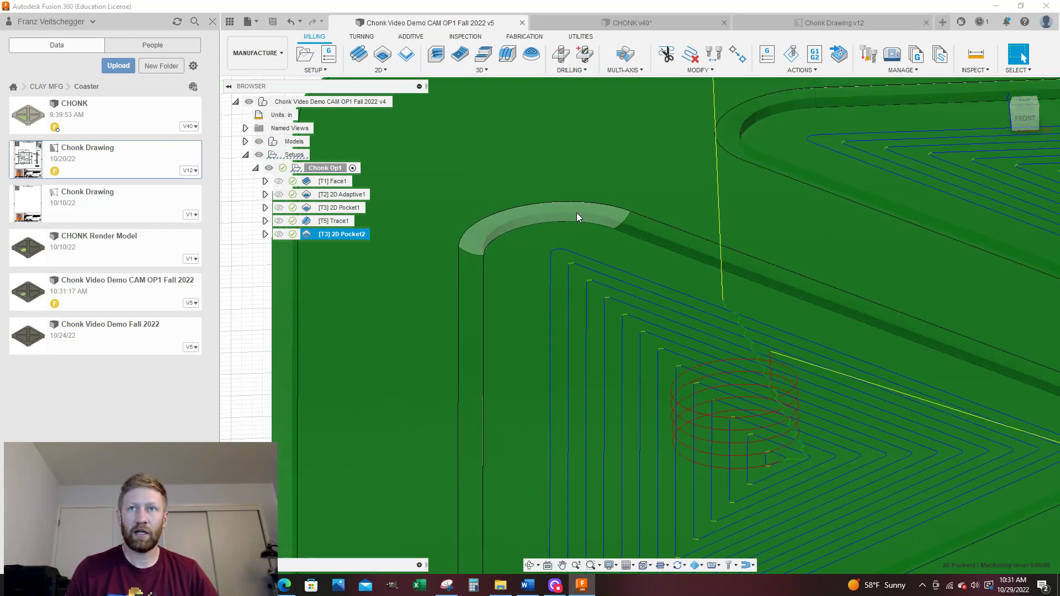
scroll(577, 213, down, 3)
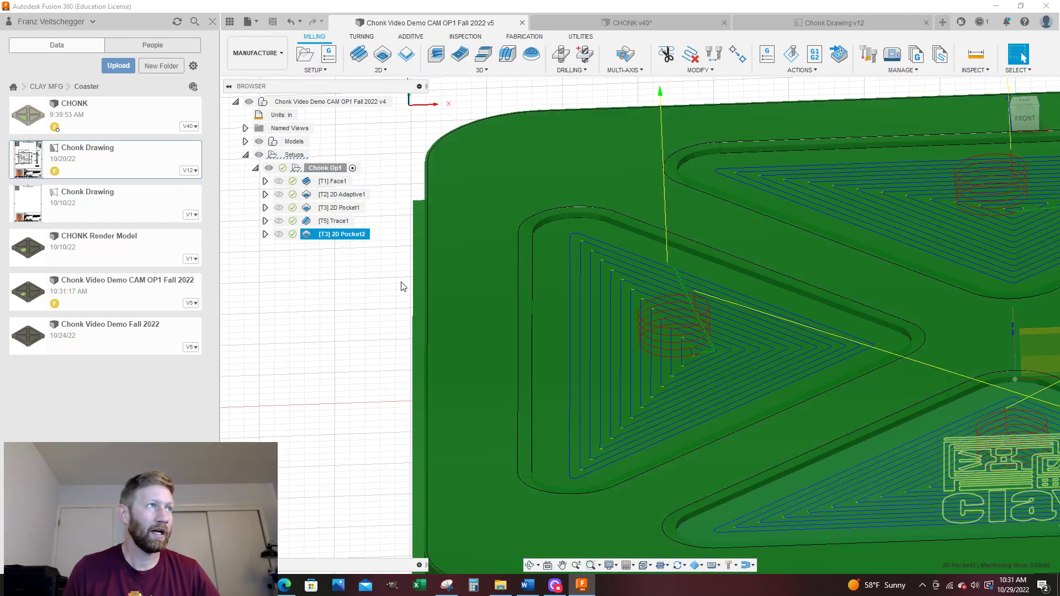
click(299, 343)
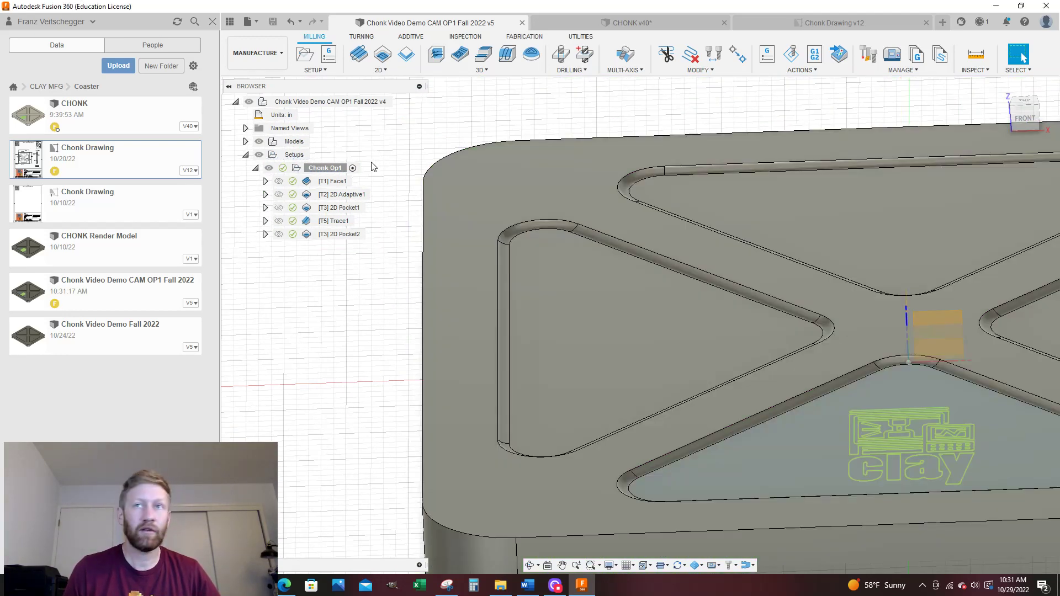
Step: Start a new Trace operation using tool 7, the 1/8" ball end mill, from the CLAY_Mini Mill_Aluminum library
click(385, 71)
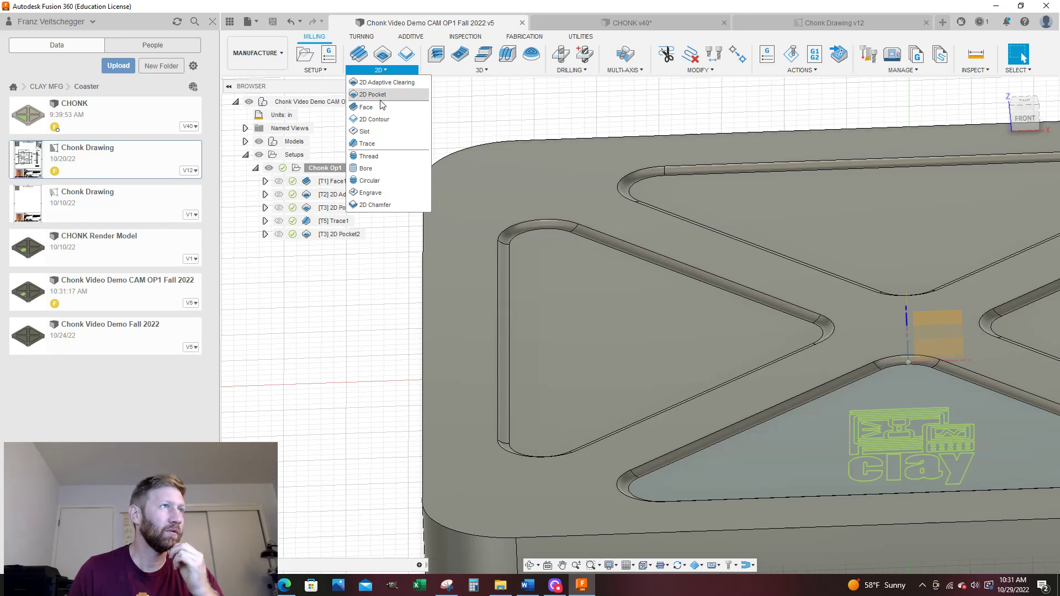
click(366, 143)
scroll(368, 357, down, 2)
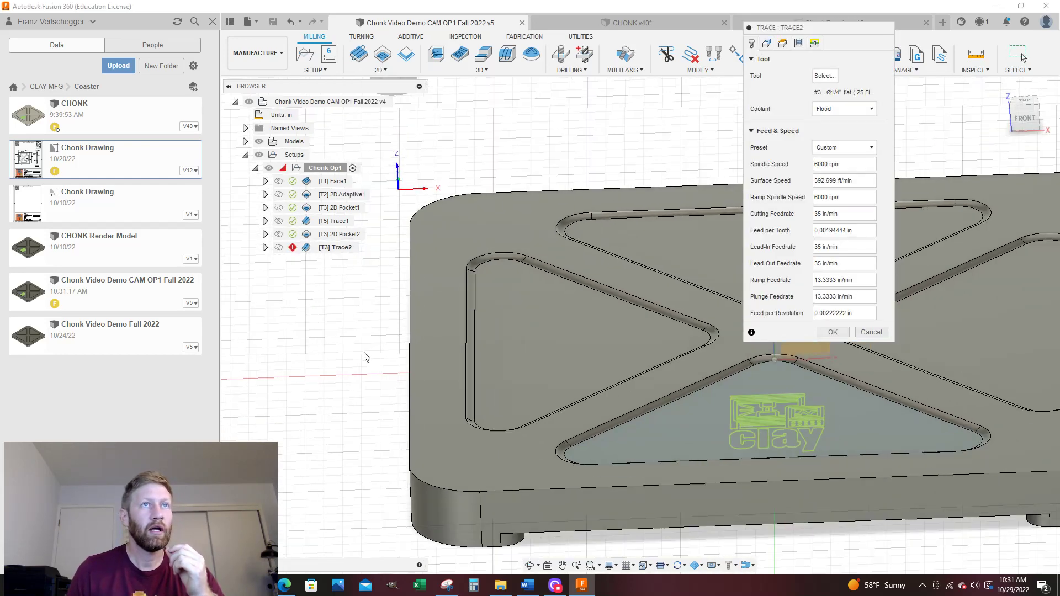
click(823, 78)
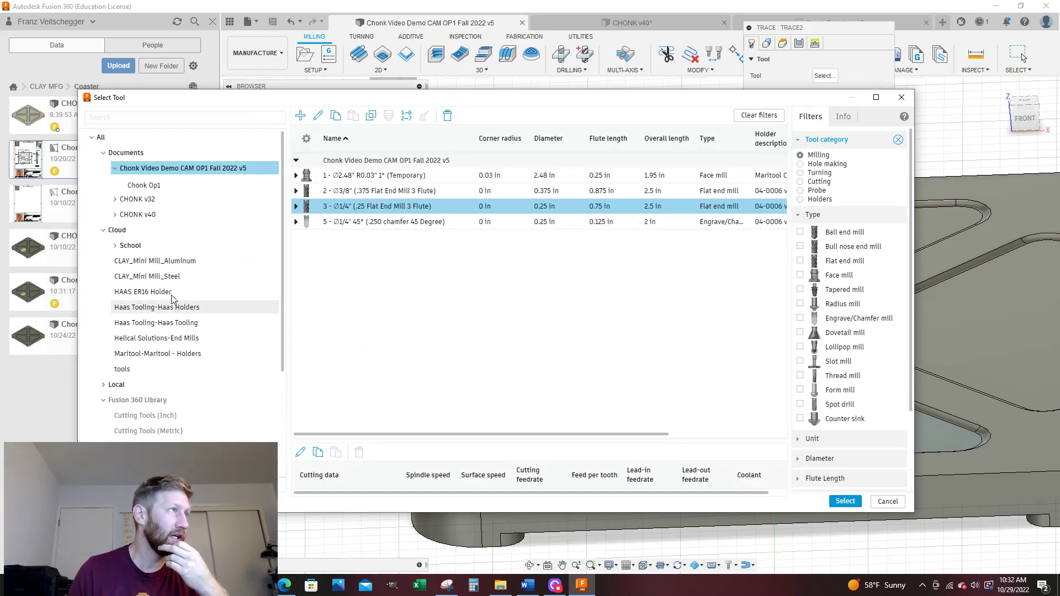
click(171, 262)
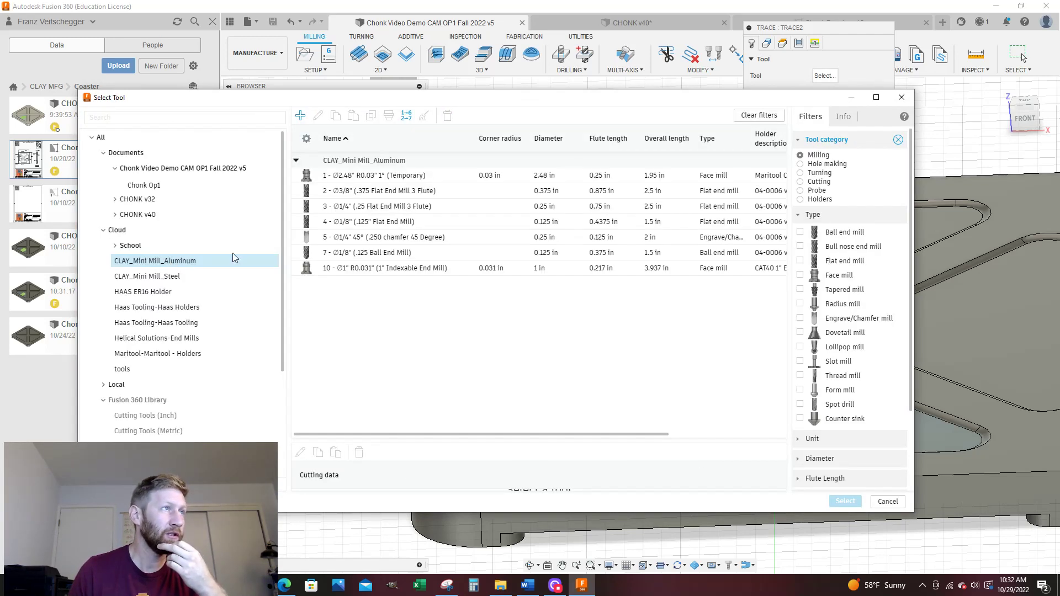
click(378, 253)
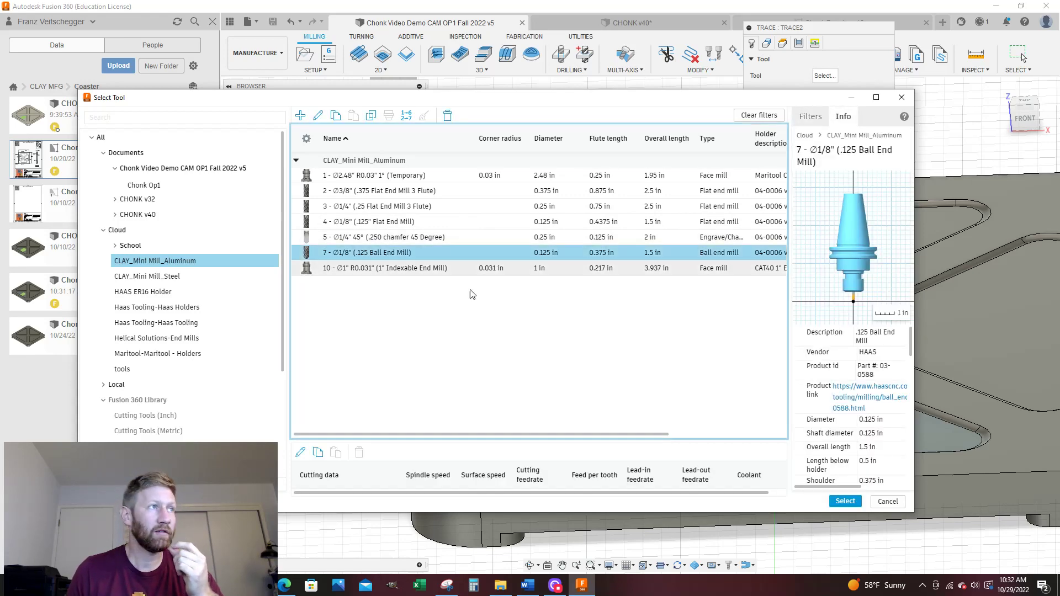
click(840, 500)
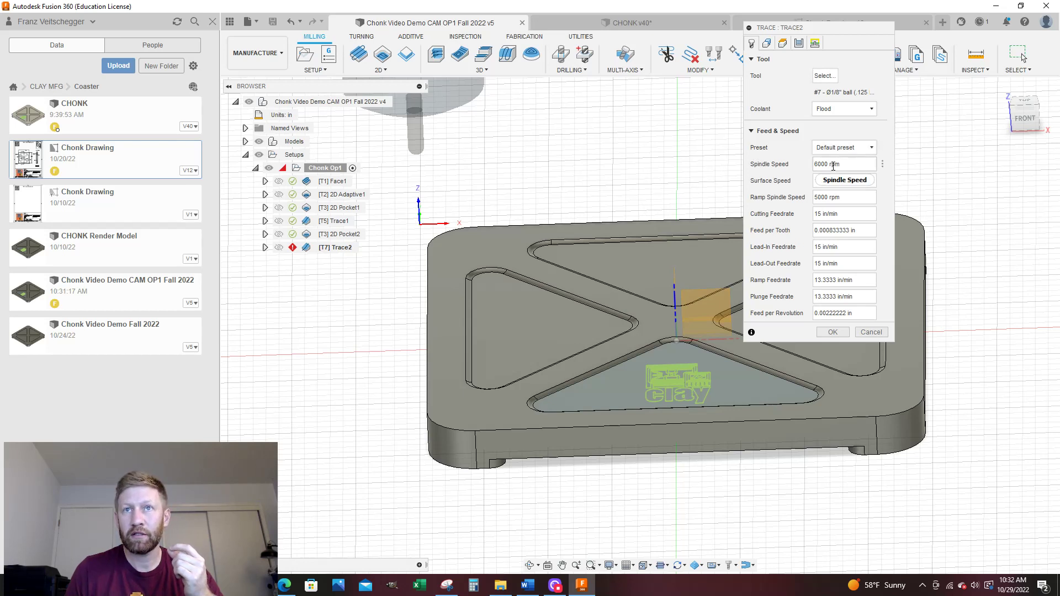
Step: Set the trace's ramp spindle speed to 6000 rpm
double_click(823, 197)
text(6000)
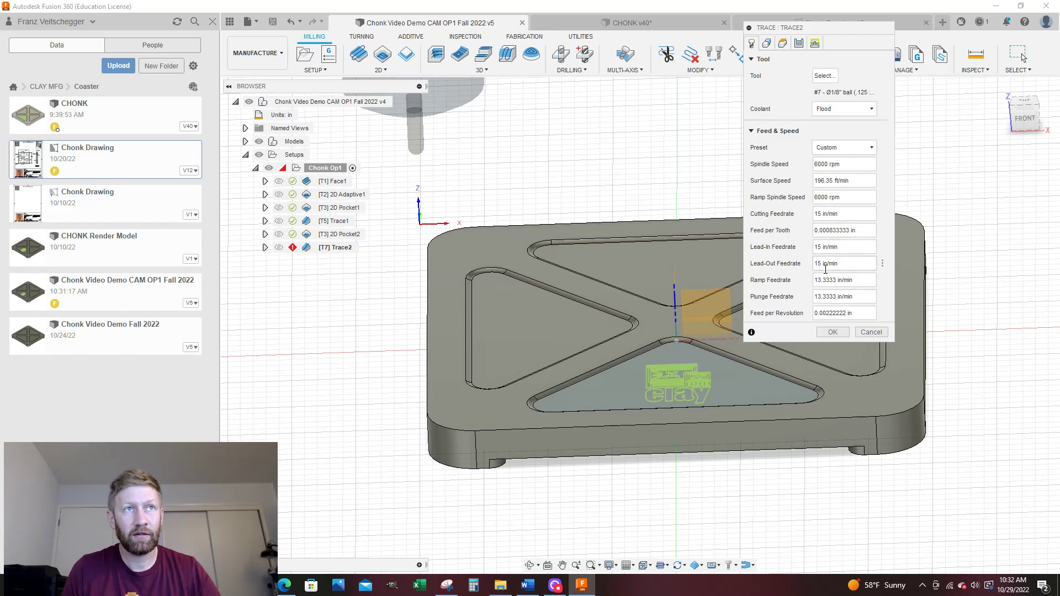
mouse_move(824, 269)
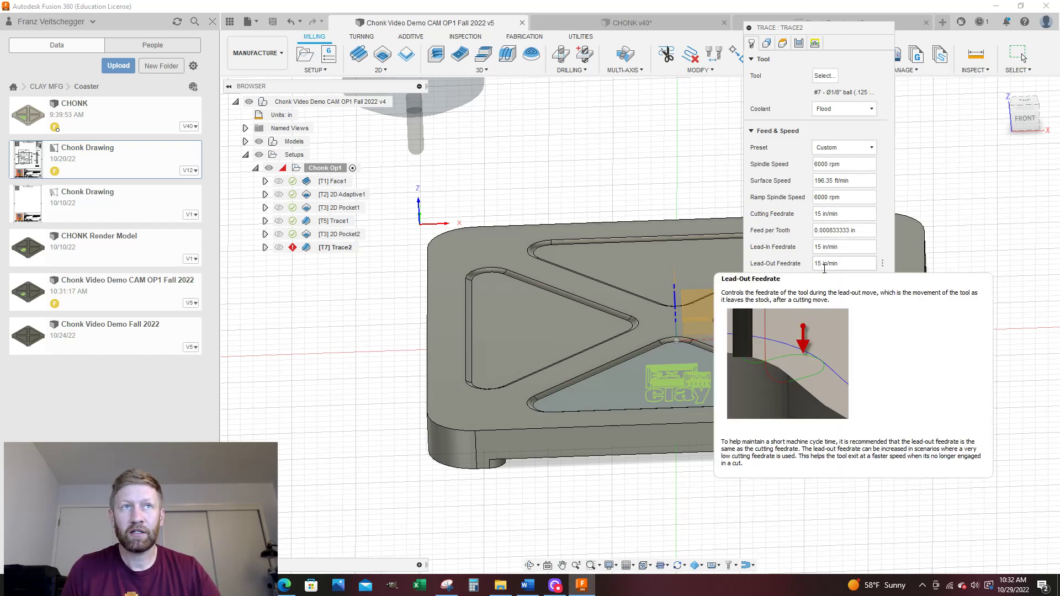
Step: Choose the inner floor edges of all four triangular recesses as the trace's curve chains
click(767, 44)
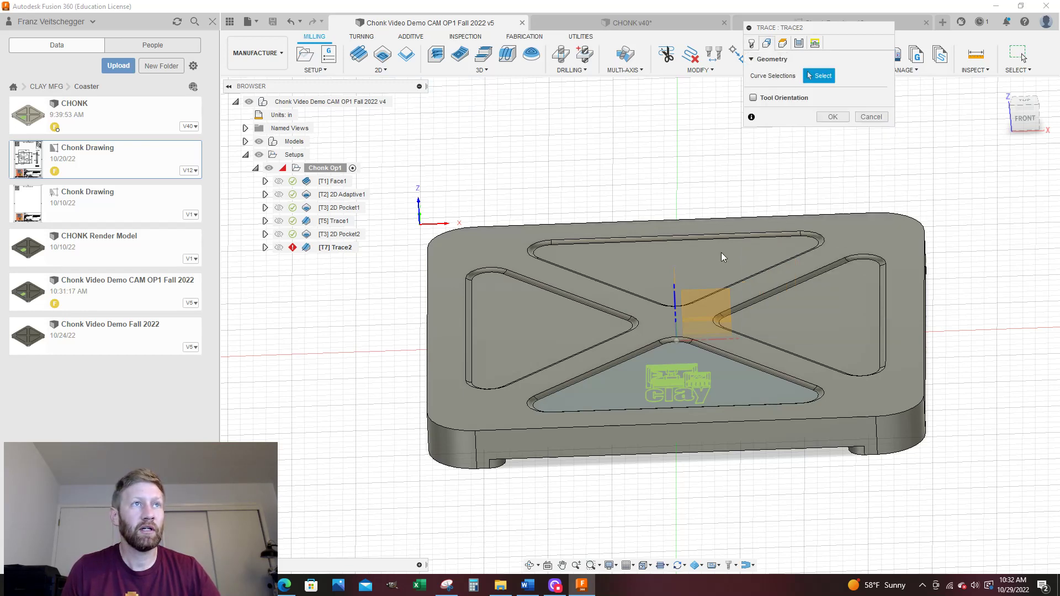
scroll(721, 253, up, 4)
click(724, 230)
scroll(389, 310, up, 5)
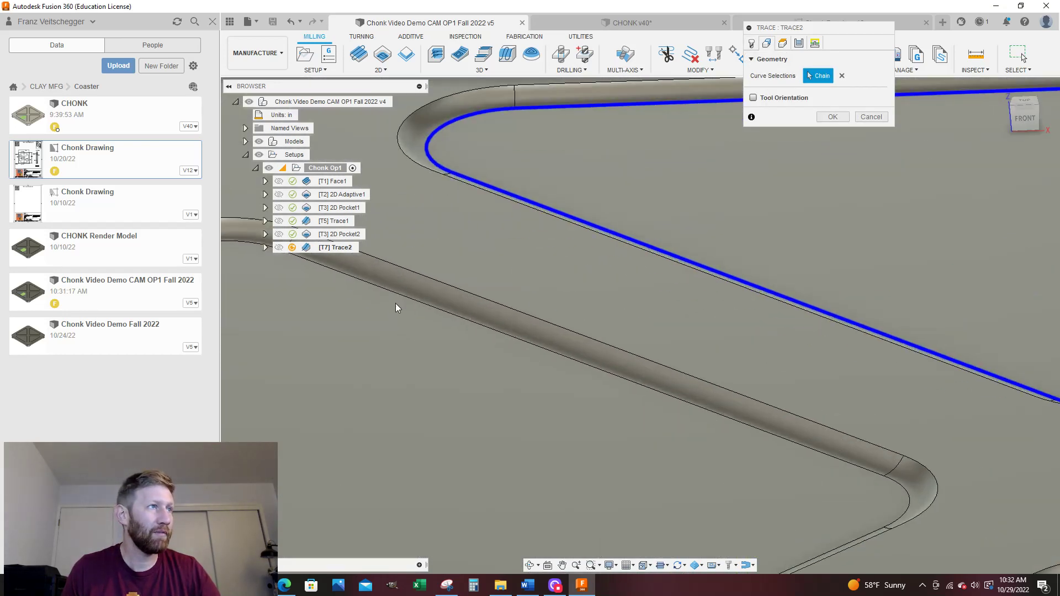
click(402, 296)
scroll(402, 296, down, 5)
scroll(767, 408, up, 5)
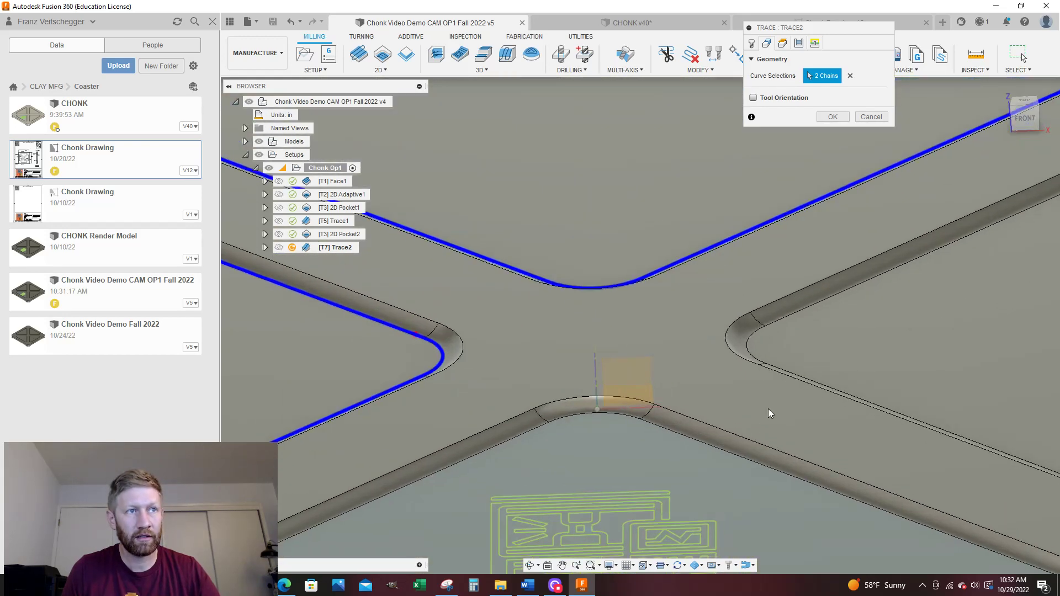
click(736, 453)
click(780, 322)
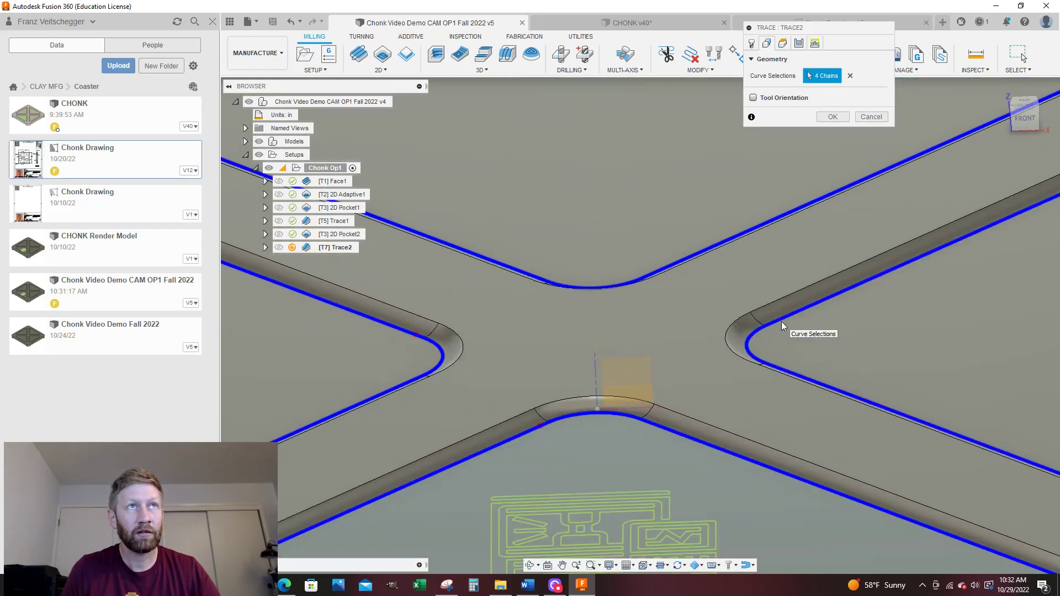
scroll(780, 321, down, 5)
click(588, 319)
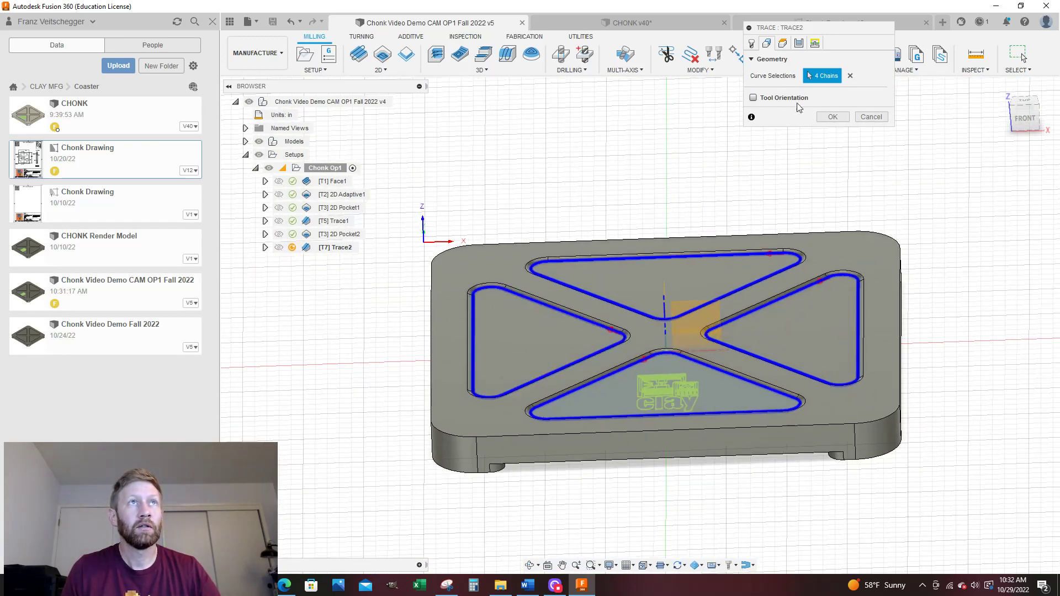
Step: Keep the trace's default heights, set its axial offset to -.002 in, and enable smoothing and feed optimization
click(782, 43)
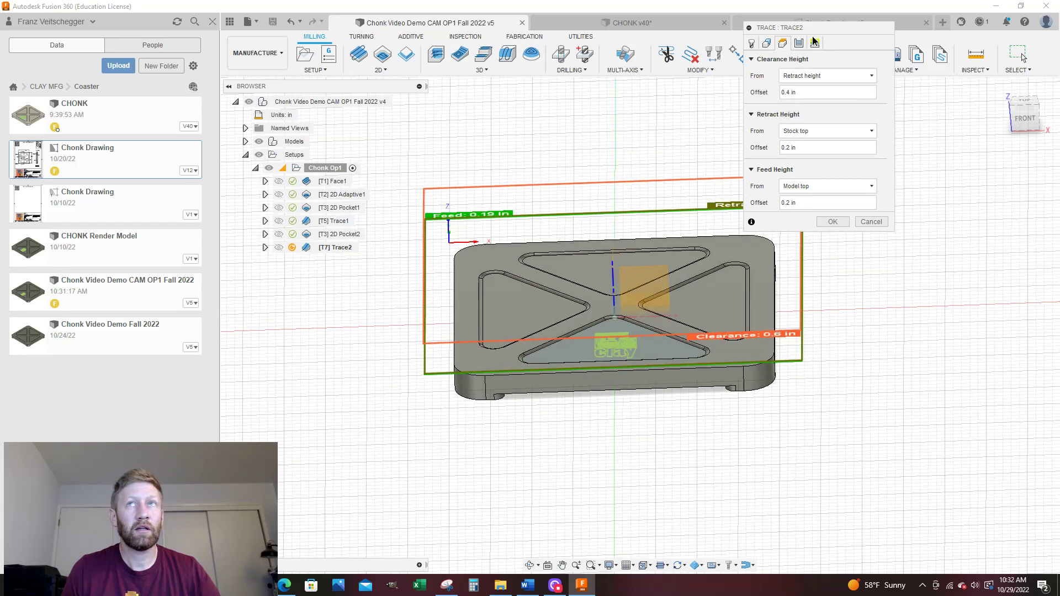
drag(811, 30, 812, 50)
click(798, 65)
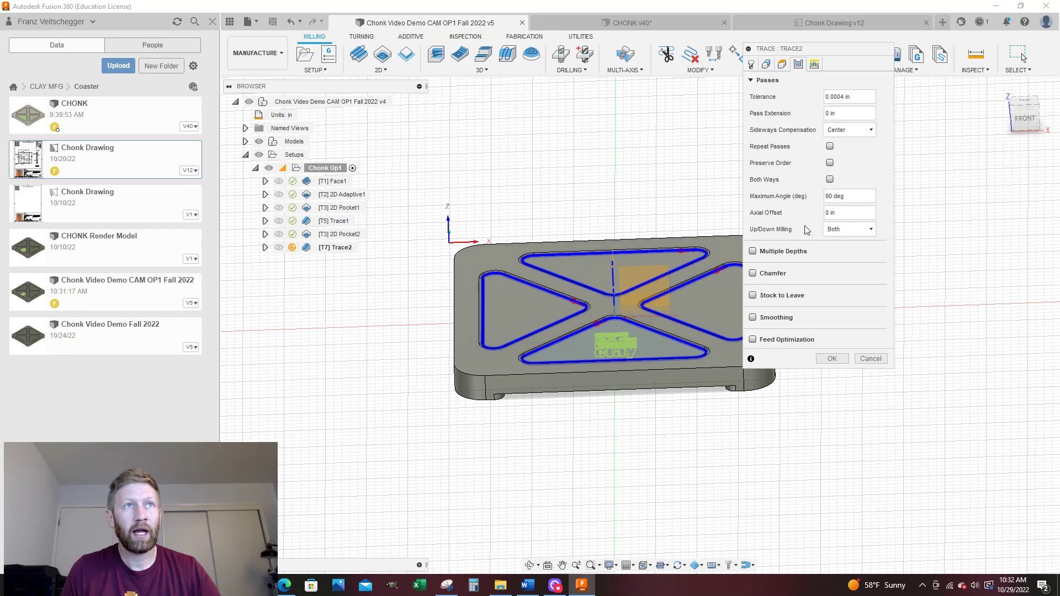
click(834, 212)
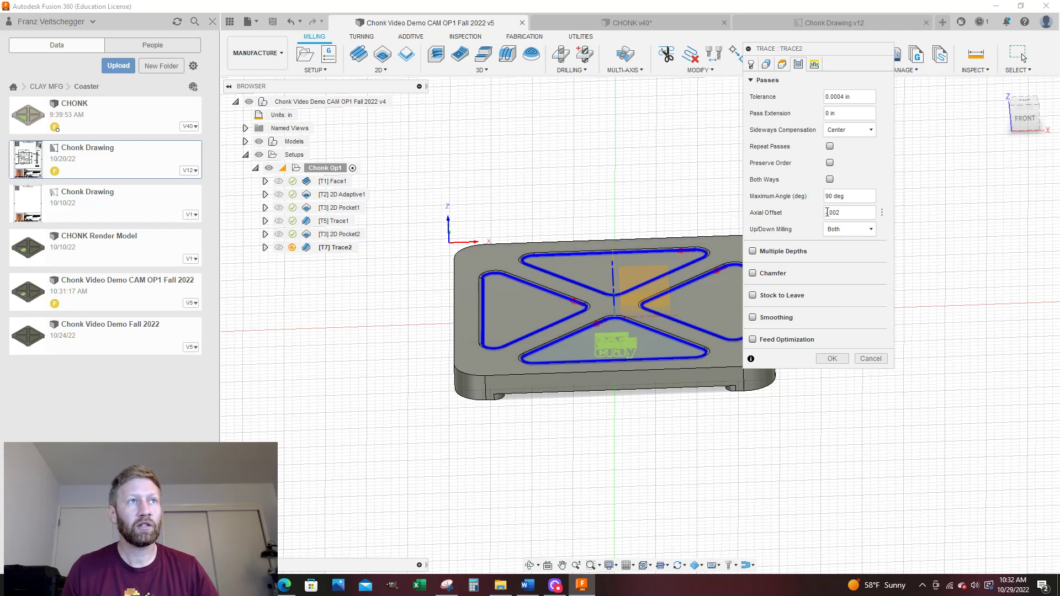
scroll(690, 282, up, 5)
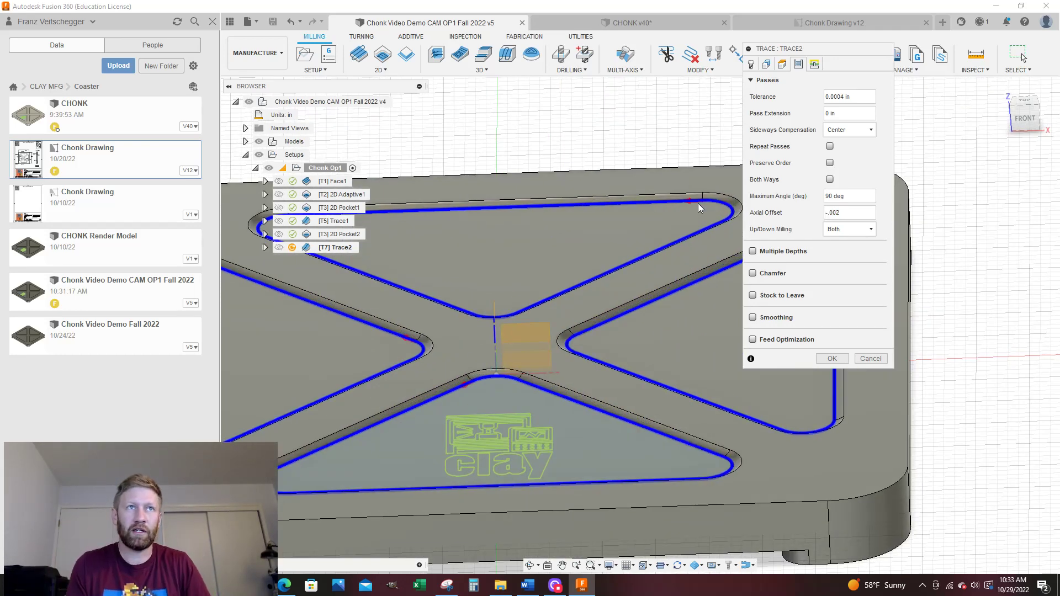
scroll(691, 267, down, 3)
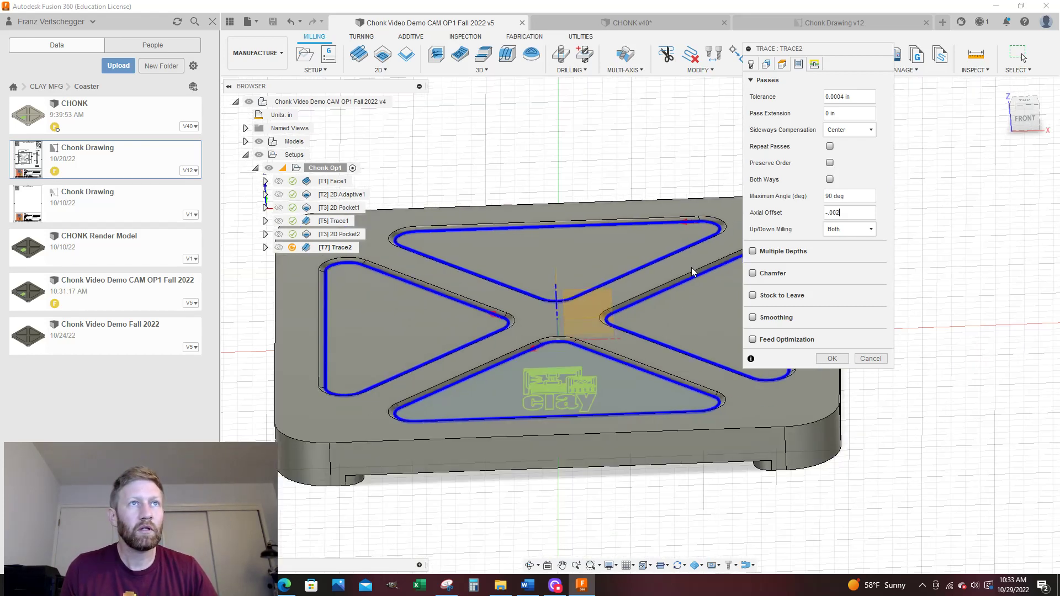
scroll(678, 271, down, 3)
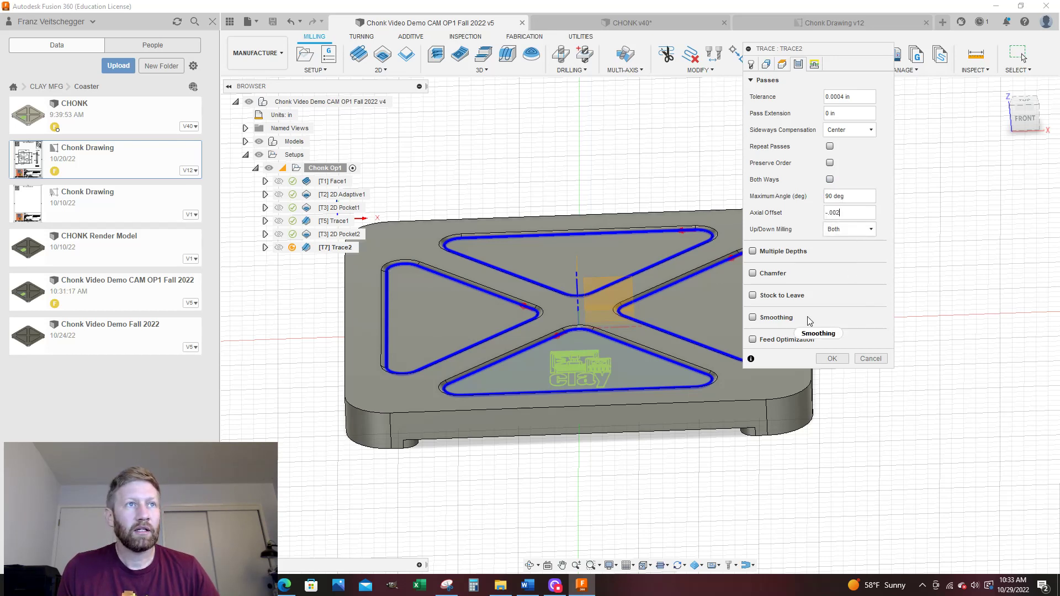
click(754, 318)
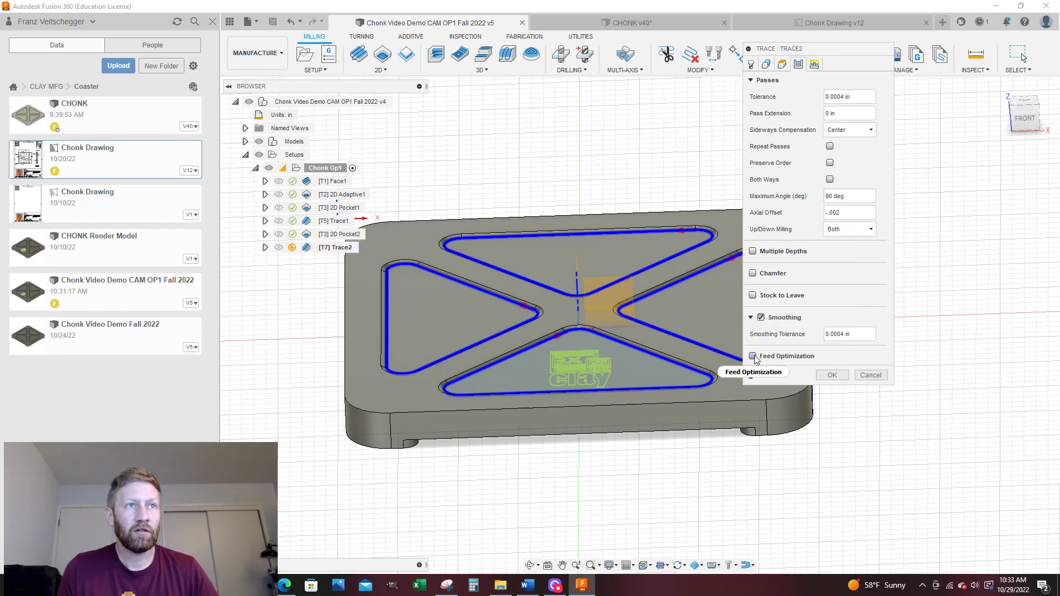
click(756, 357)
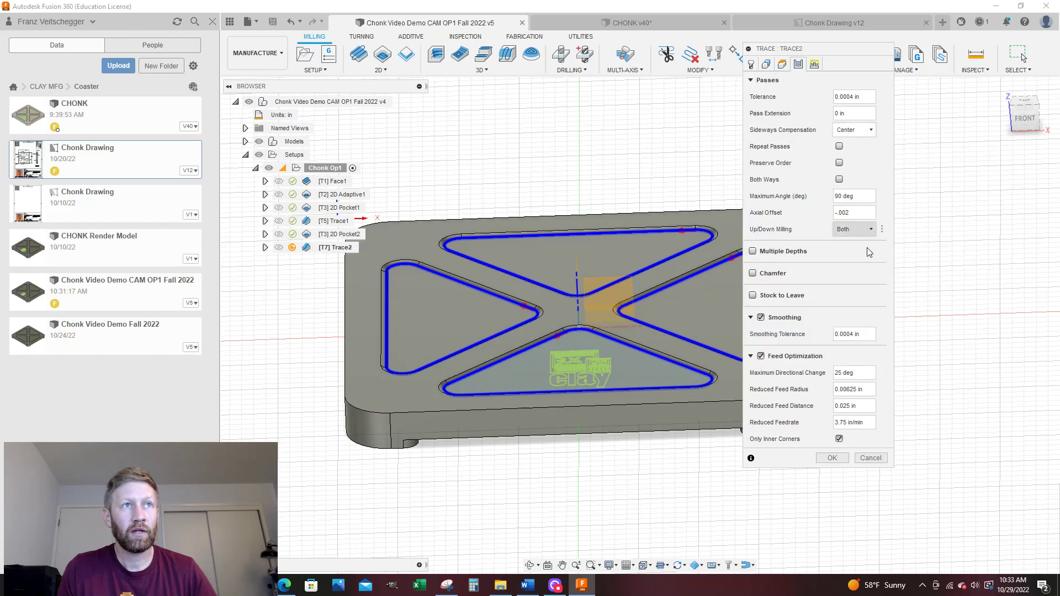
Step: Enable lead-in with a .02 in vertical radius and a lead-out matching it, and generate the trace toolpath
click(814, 65)
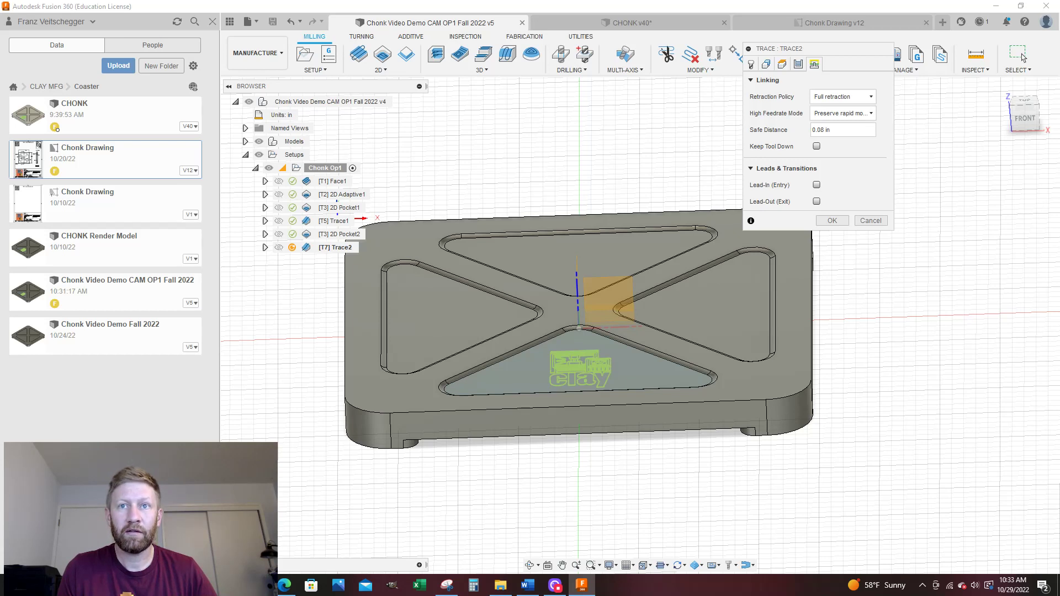
click(817, 186)
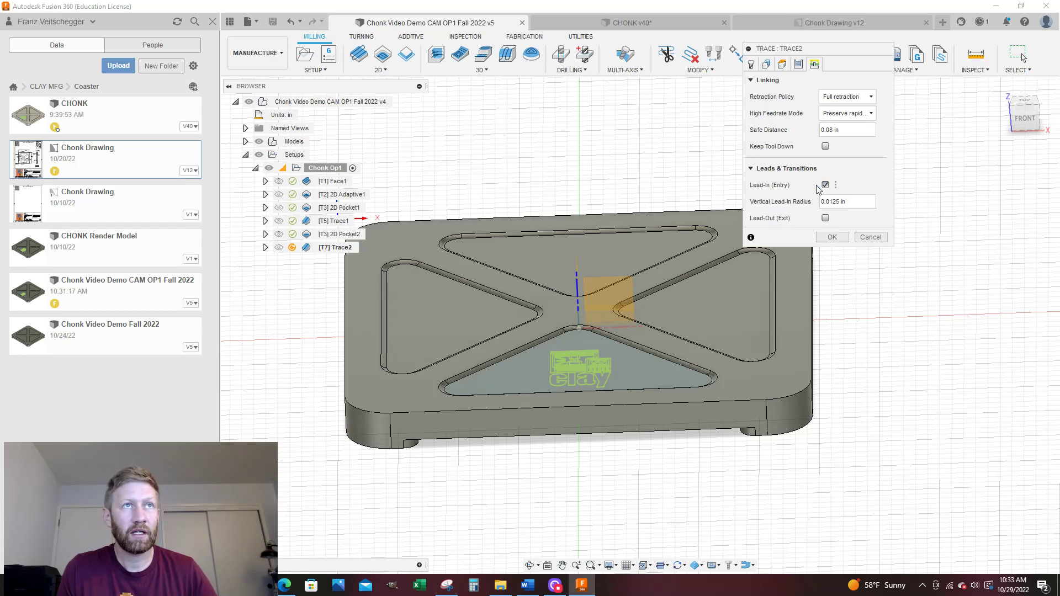
click(860, 203)
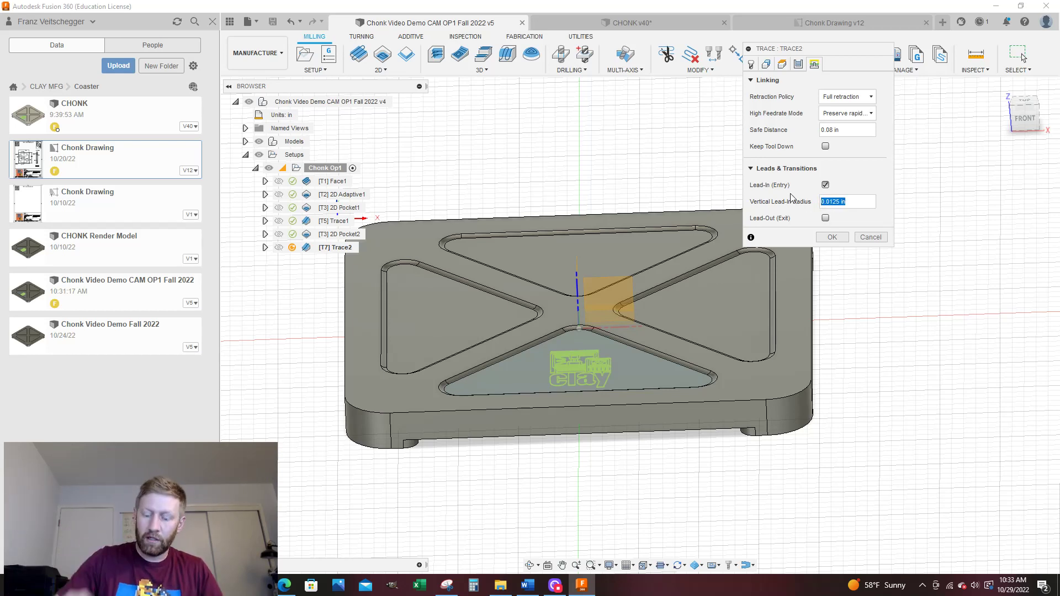
text(.02)
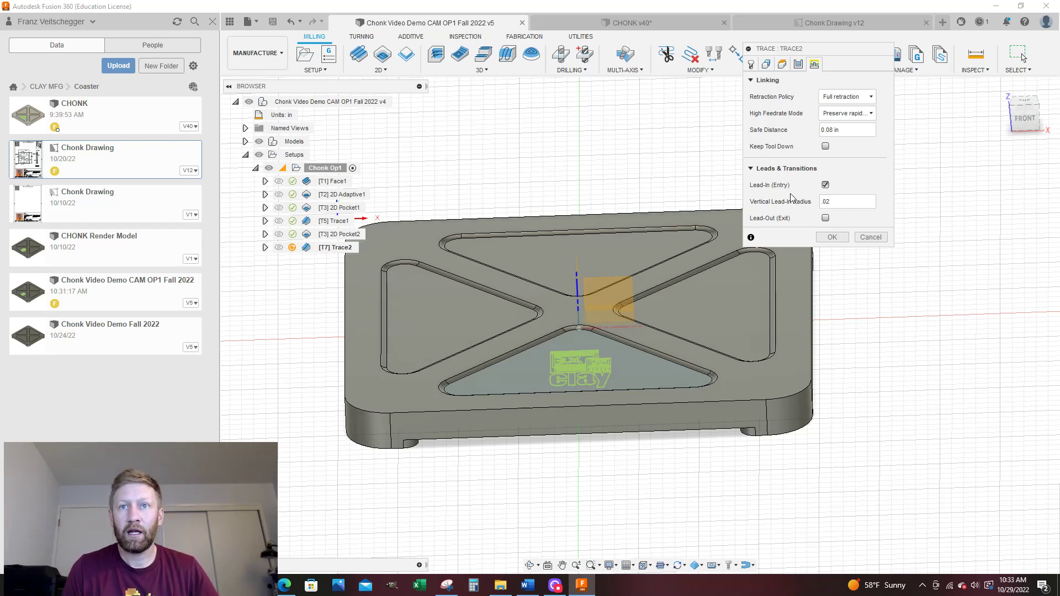
click(825, 218)
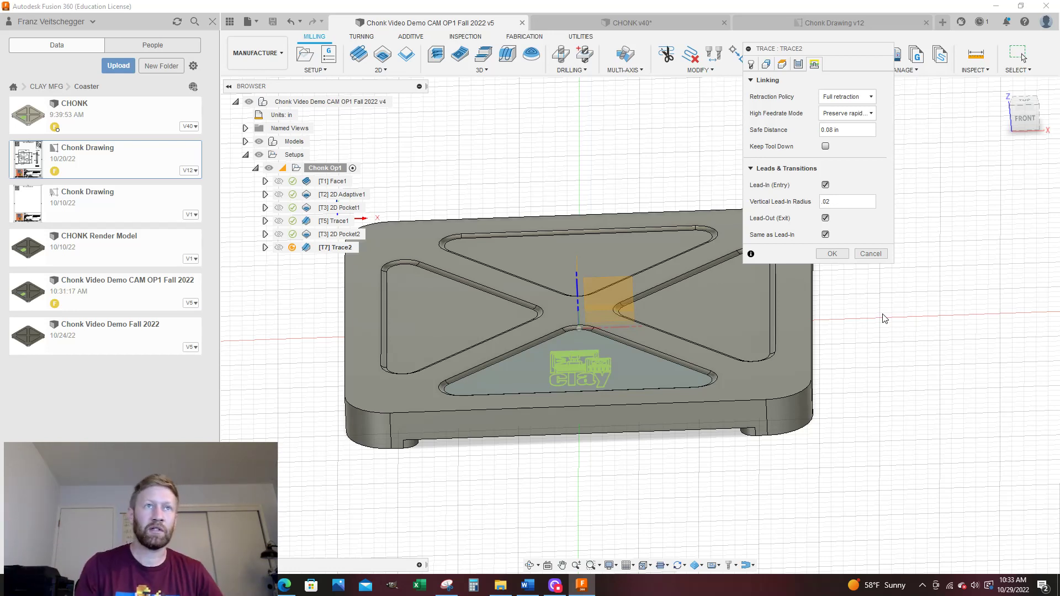
click(831, 257)
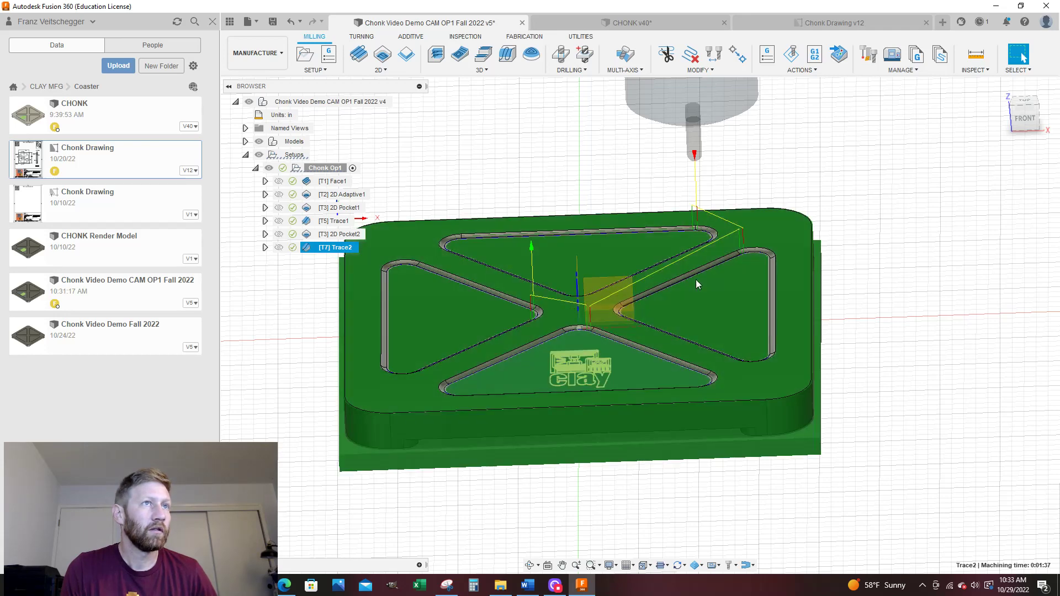
Step: Examine the generated trace toolpath and its entry and exit moves around the triangular recesses
shift+middle_drag(695, 279, 498, 365)
scroll(532, 338, up, 10)
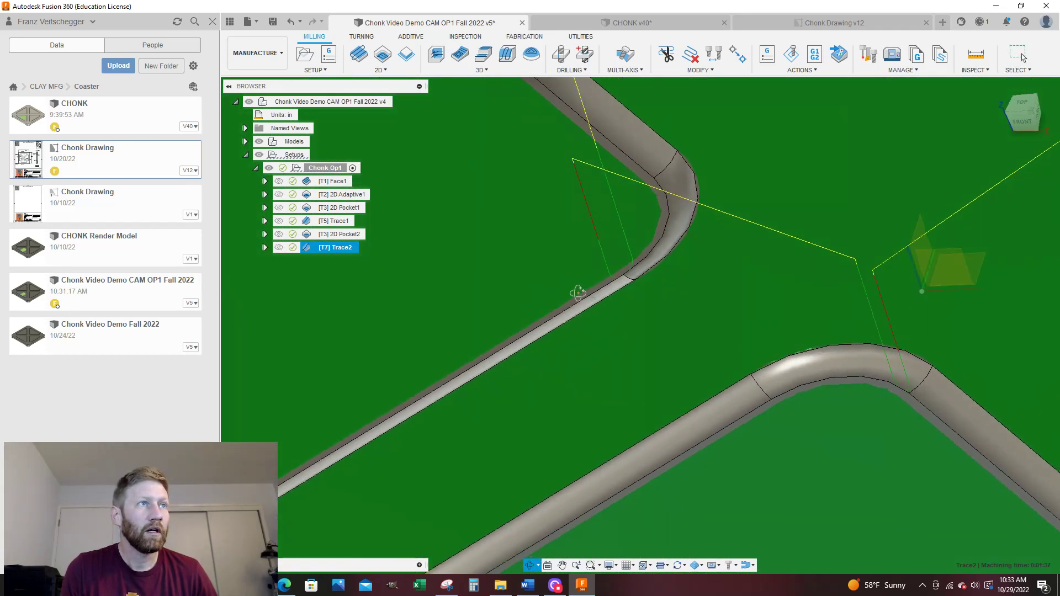
middle_drag(950, 456, 931, 407)
scroll(931, 407, down, 6)
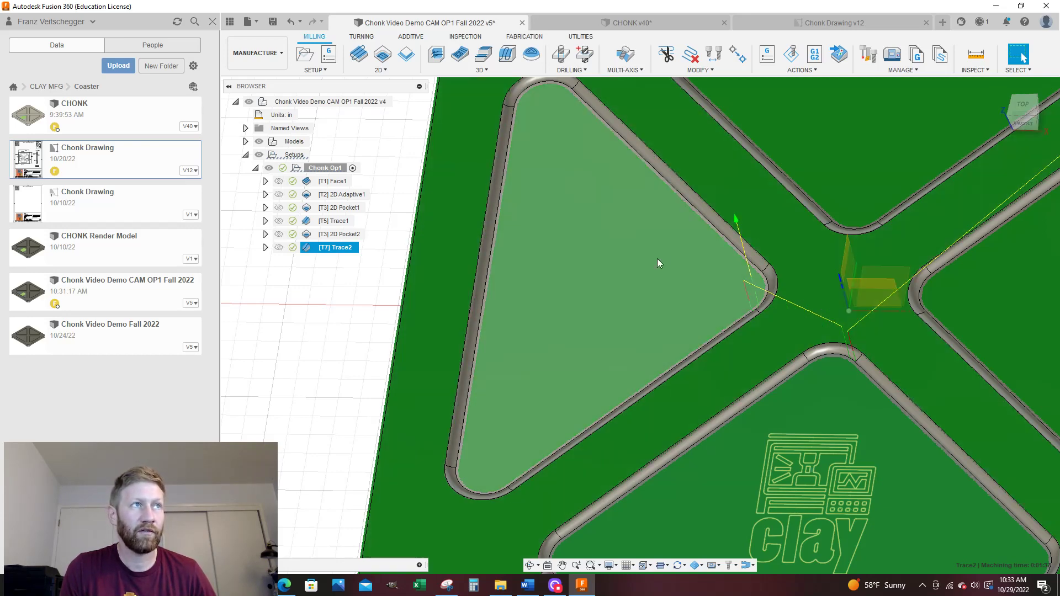
scroll(627, 223, down, 4)
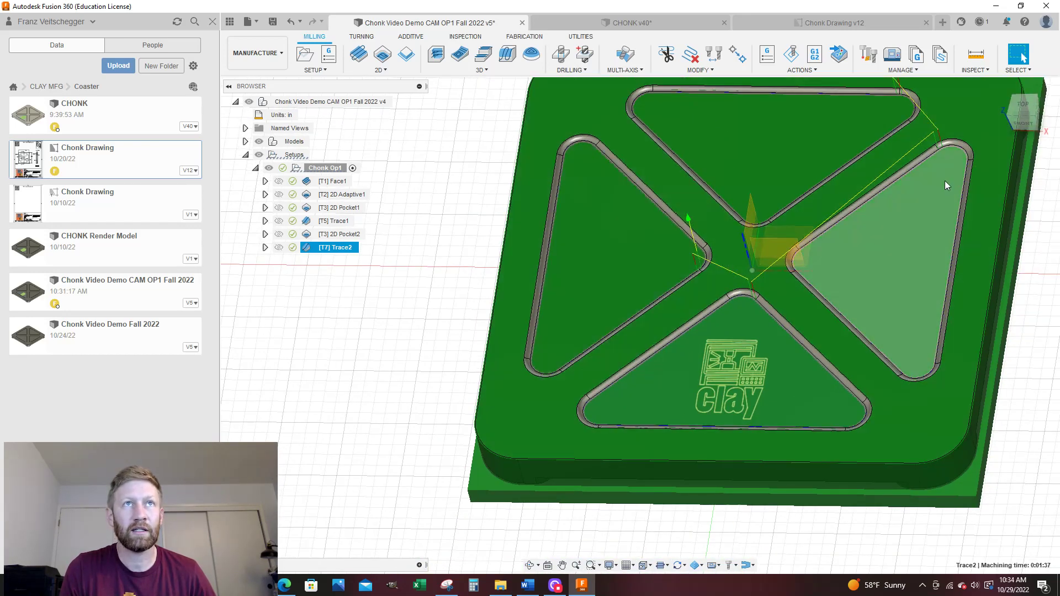
Step: Inspect the trace's lead-in and lead-out arcs up close at the upper corner of the right-hand triangular recess
scroll(945, 176, up, 5)
scroll(947, 127, up, 5)
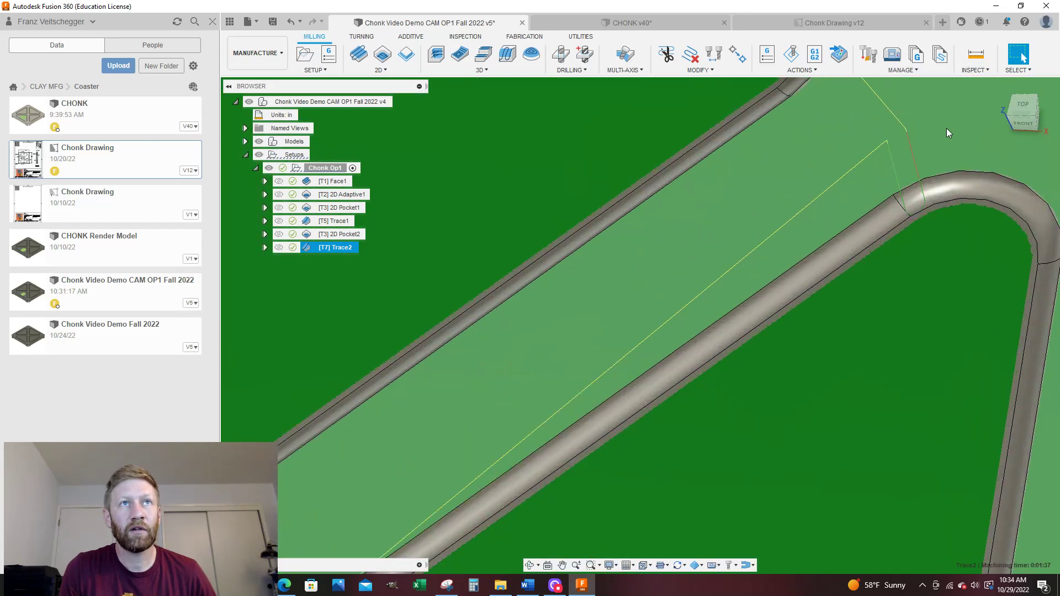
scroll(918, 173, up, 3)
shift+middle_drag(918, 173, 878, 248)
scroll(877, 247, up, 2)
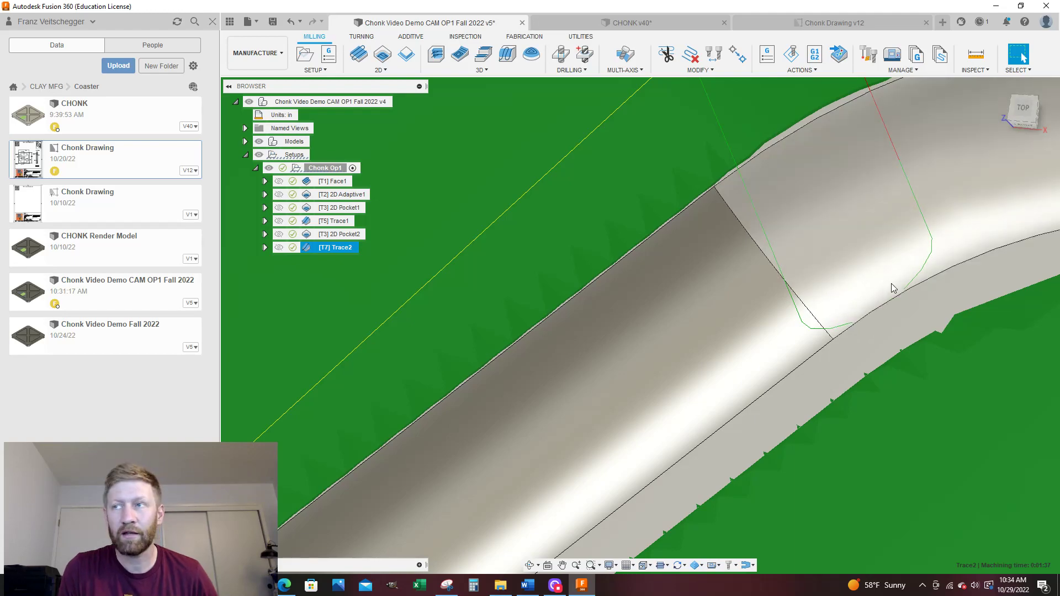
scroll(887, 277, down, 10)
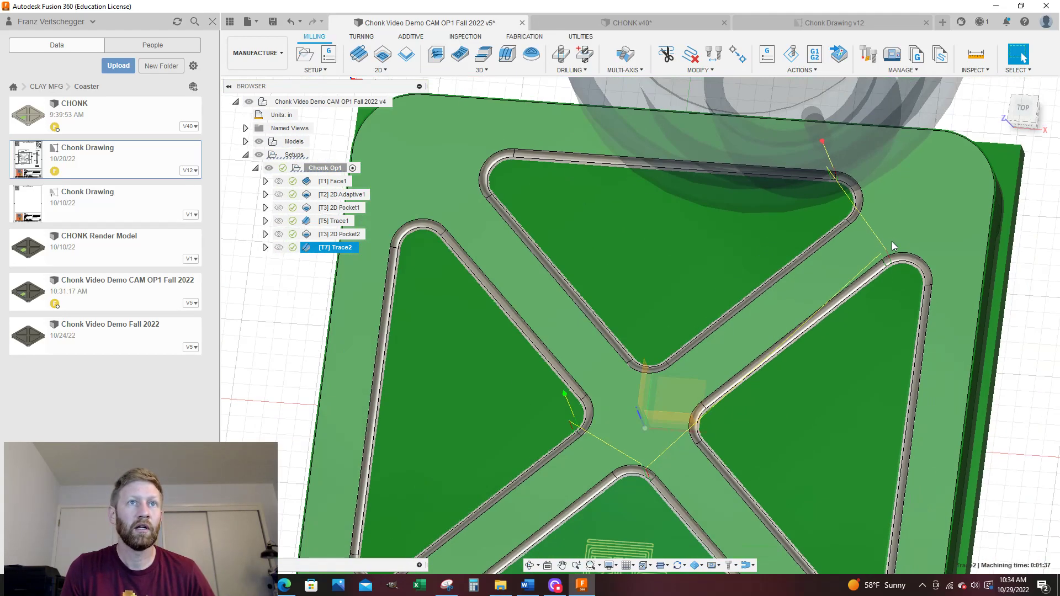
scroll(892, 241, down, 10)
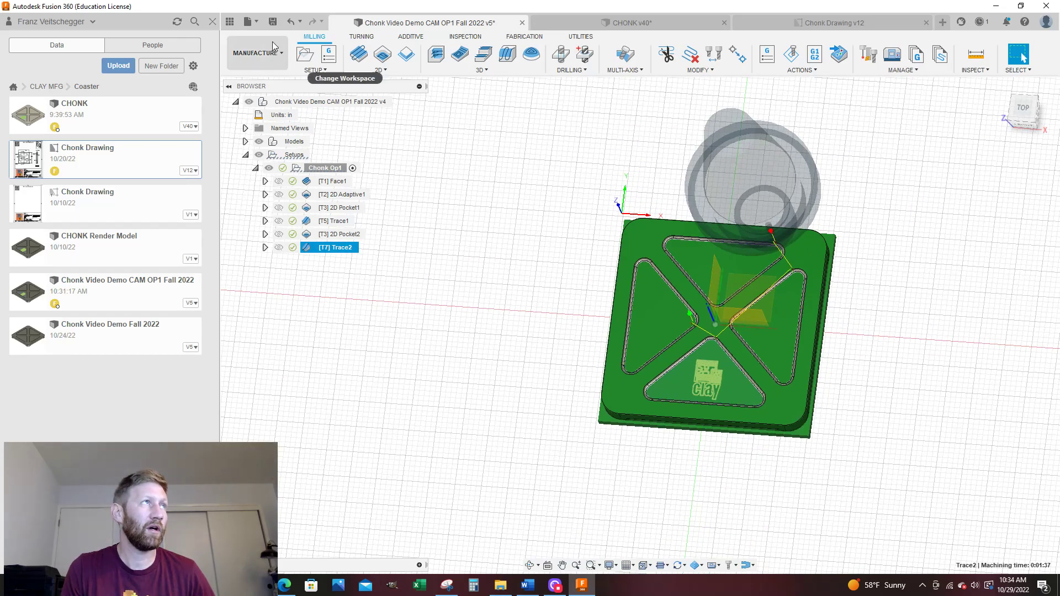
Step: Save the document as a new version with the description User Saved
click(272, 21)
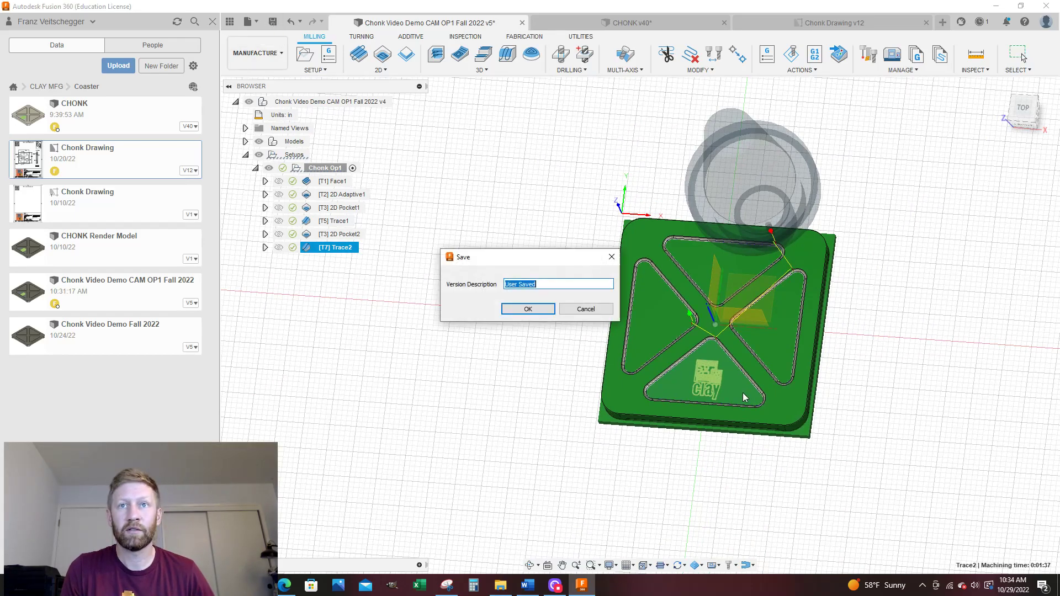
click(527, 310)
scroll(458, 326, down, 3)
scroll(594, 310, up, 6)
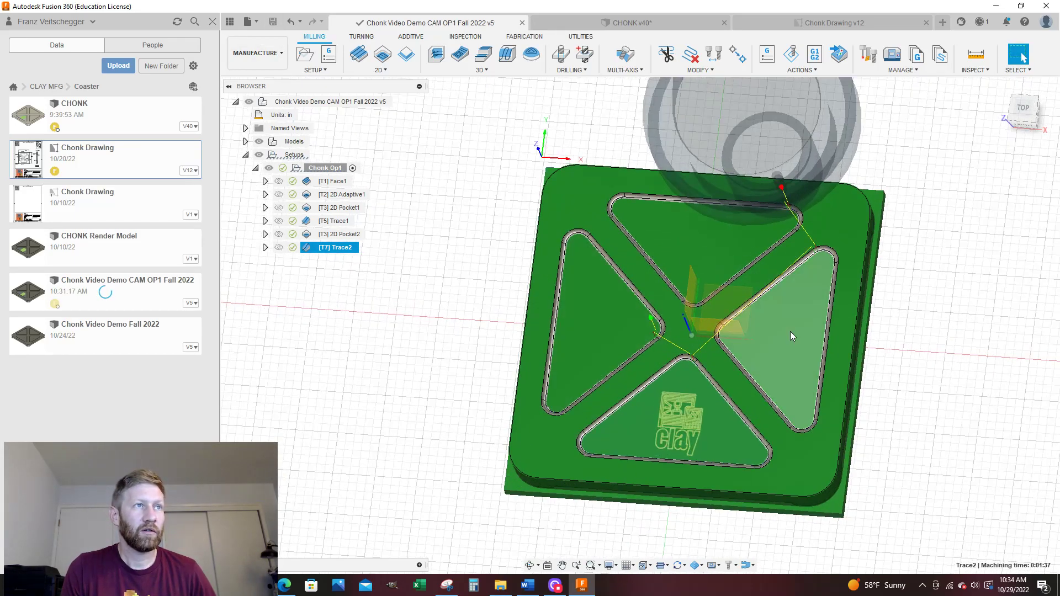
scroll(868, 233, up, 5)
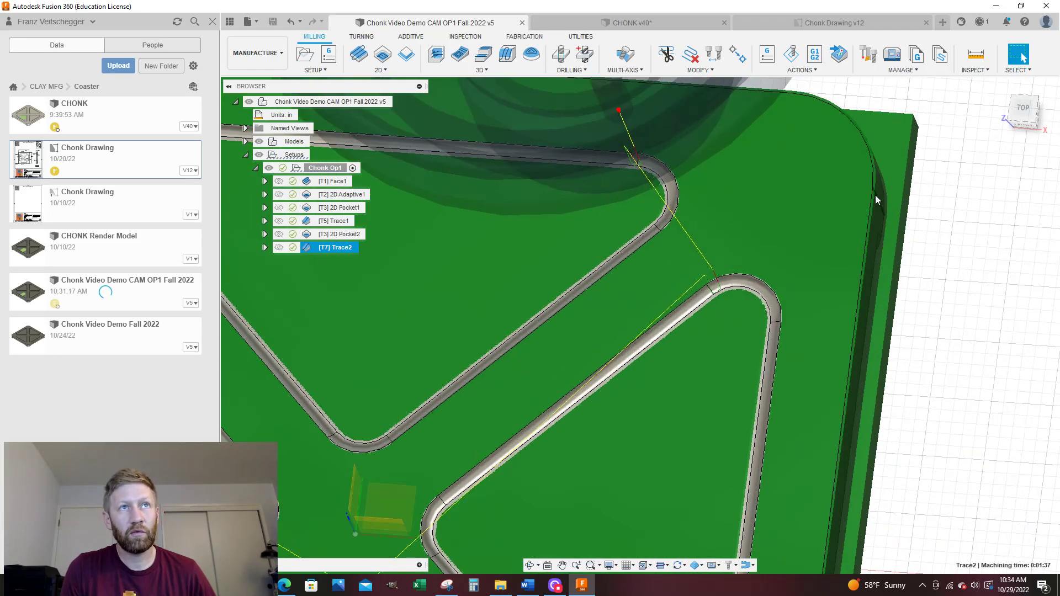
scroll(878, 210, up, 3)
scroll(862, 218, down, 4)
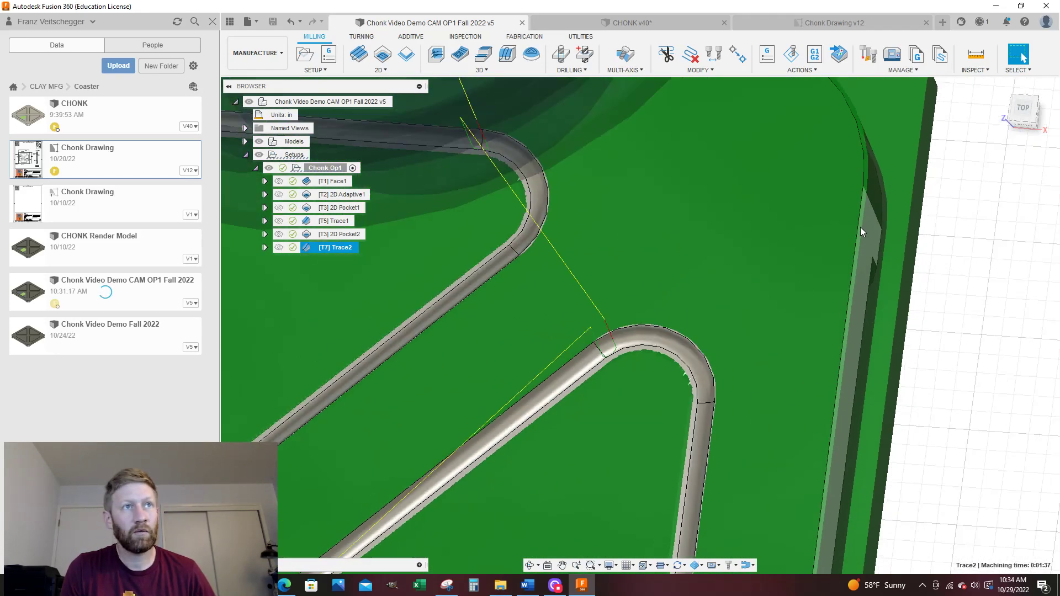
scroll(857, 226, down, 8)
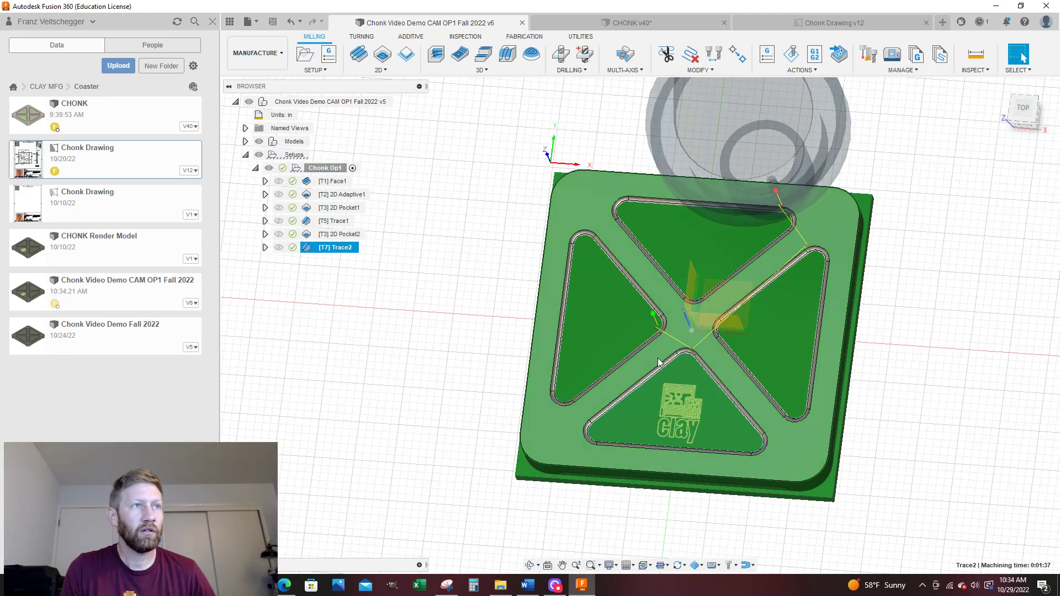
shift+middle_drag(592, 294, 596, 274)
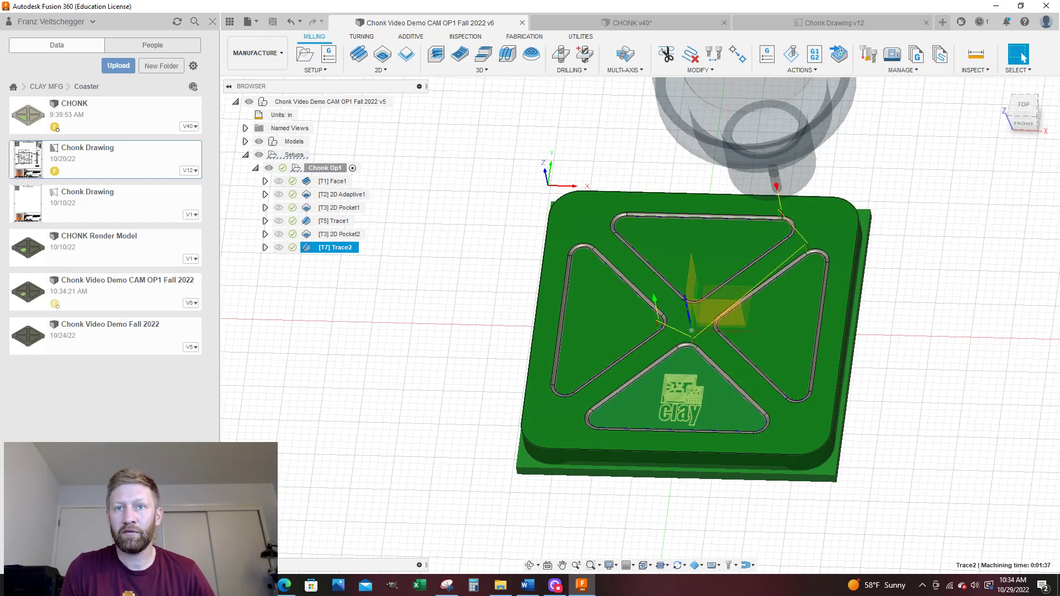
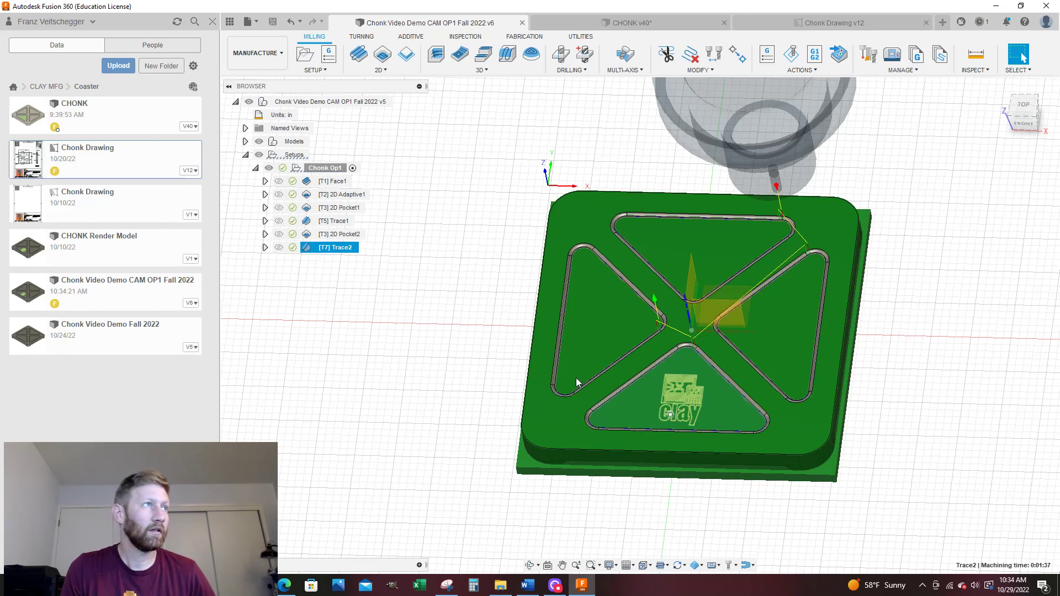
Step: Switch to the finished CHONK document and review its Face1, 2D Adaptive1 and 2D Contour1 toolpaths in Coaster Op1
click(380, 303)
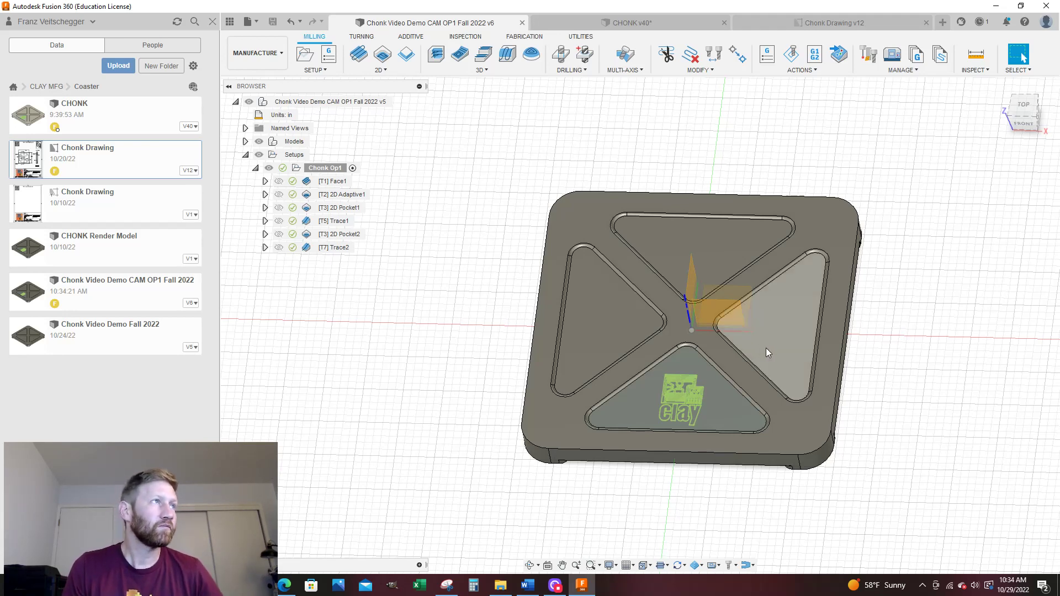
click(694, 28)
scroll(512, 372, down, 2)
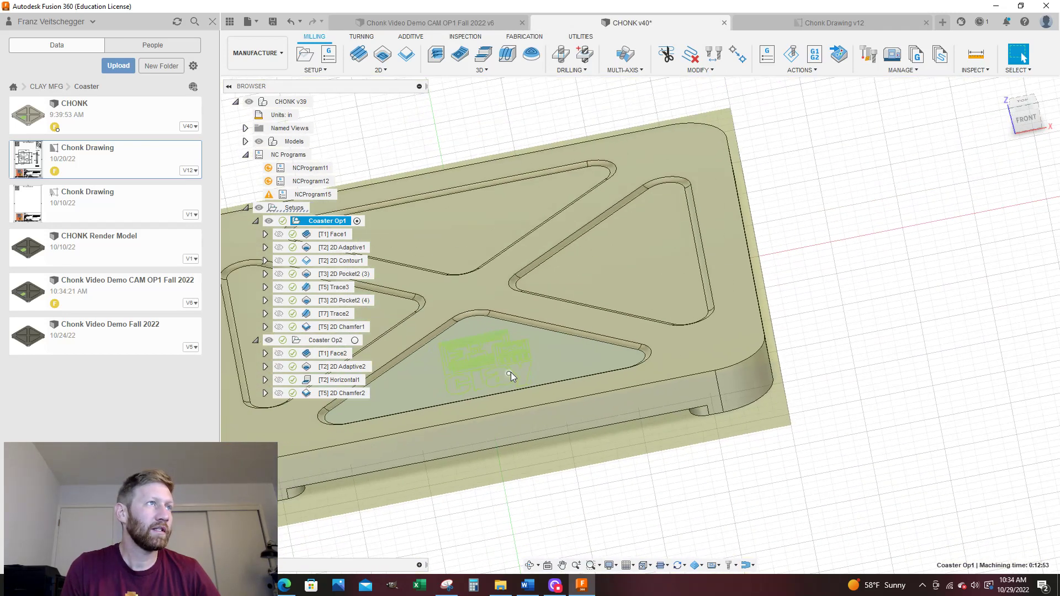
scroll(511, 372, down, 3)
click(333, 234)
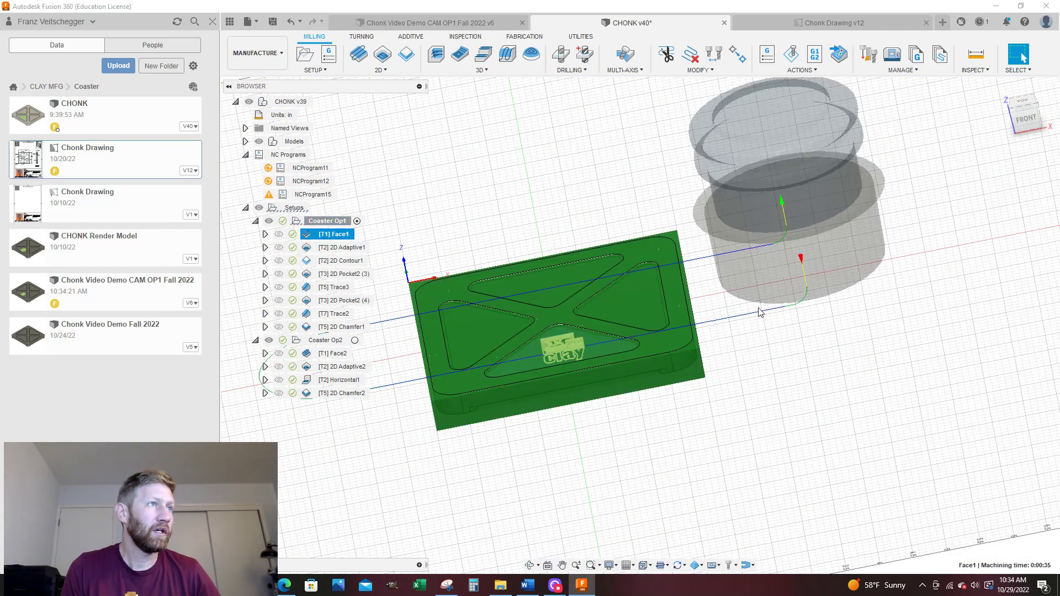
click(340, 247)
click(369, 262)
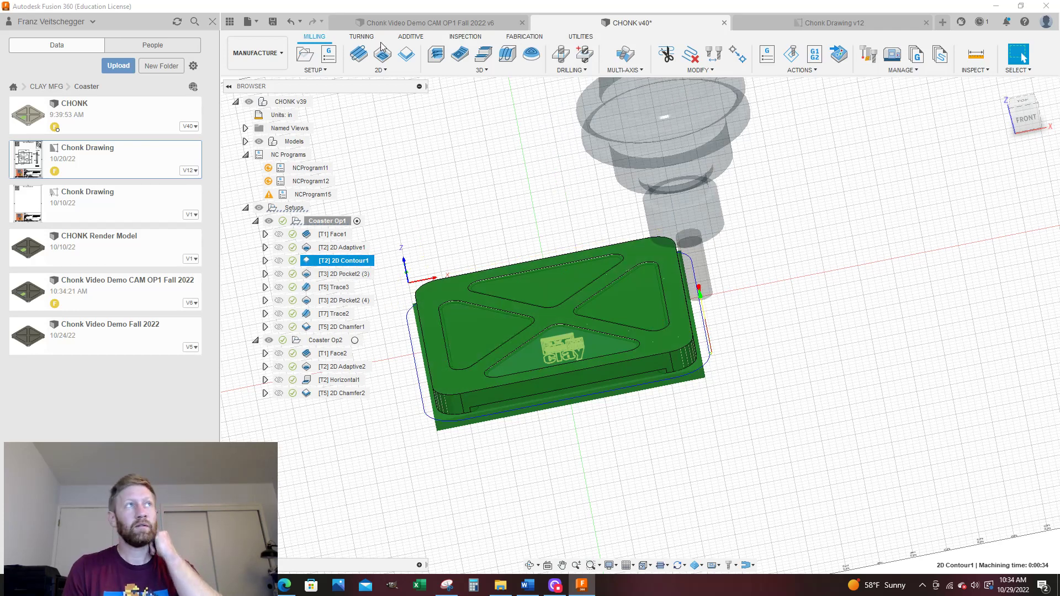
Step: Return to the Chonk Video Demo CAM OP1 document and start a 2D Contour after Trace2 with tool 2, the 3/8 in flat end mill
click(417, 23)
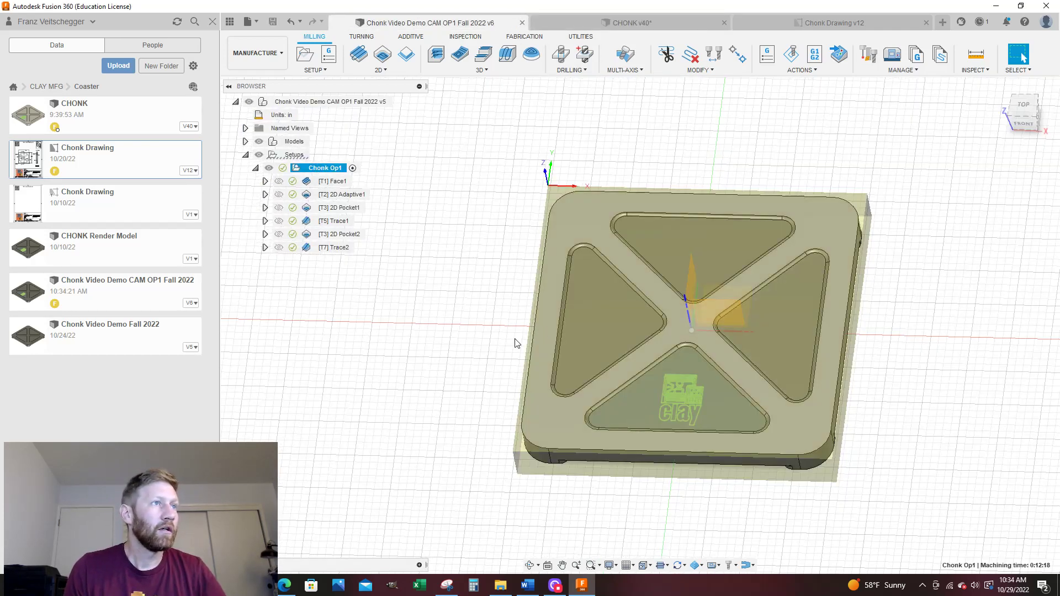
click(336, 248)
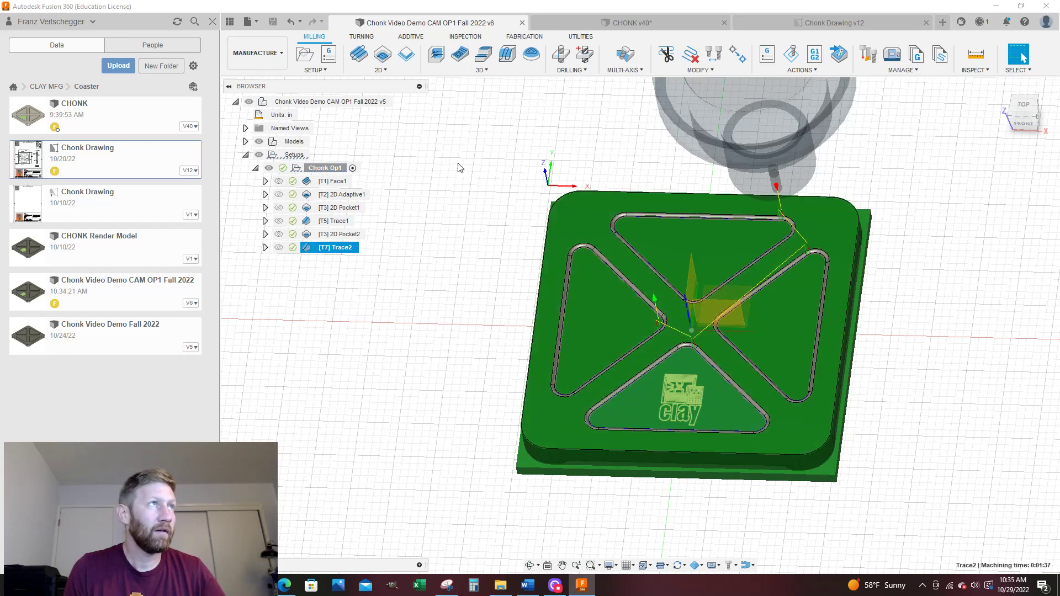
click(385, 71)
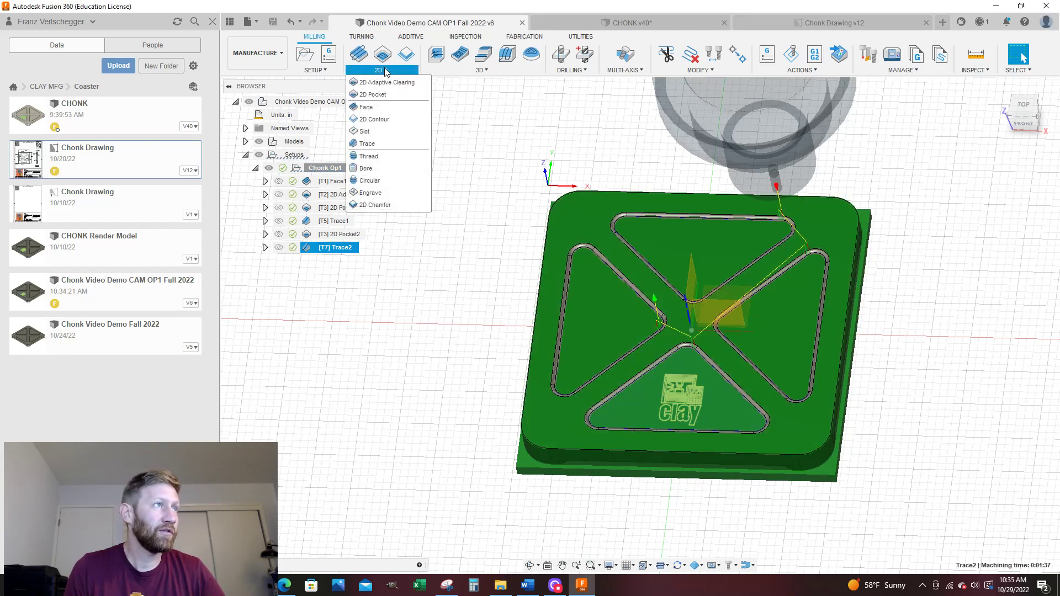
click(374, 119)
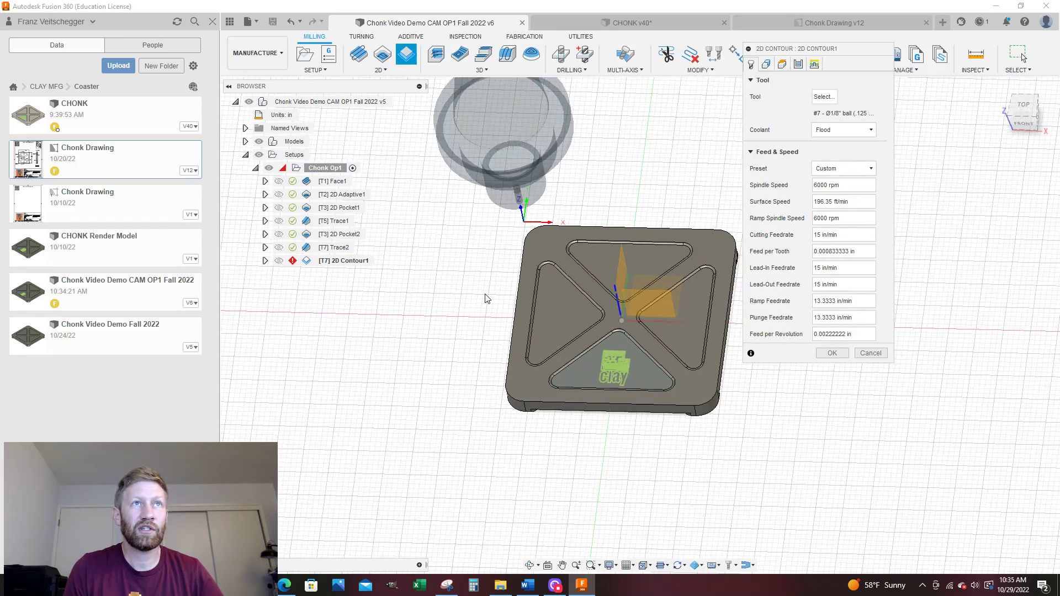
click(822, 97)
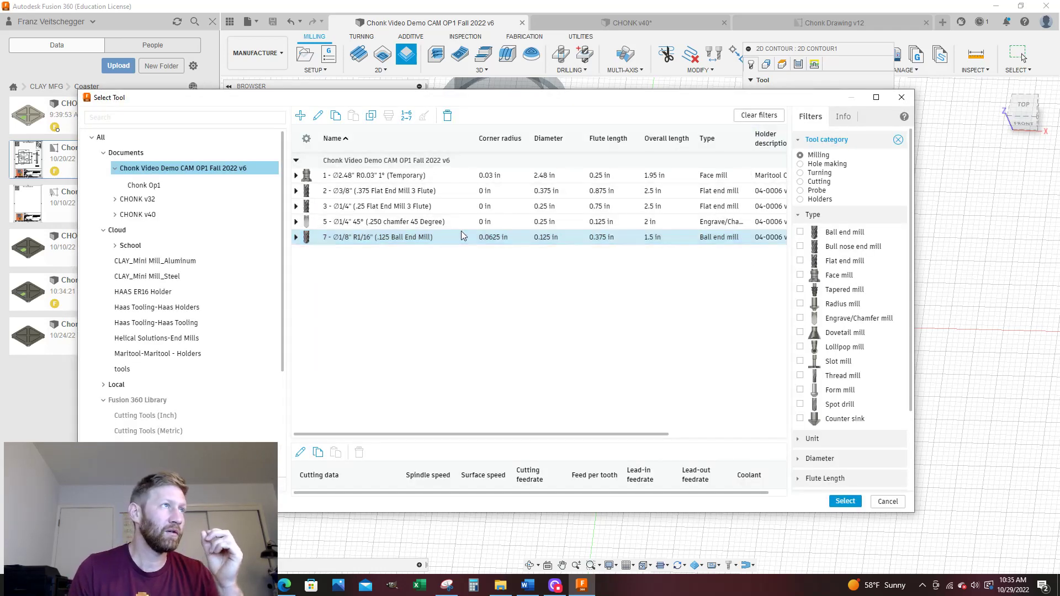
click(364, 194)
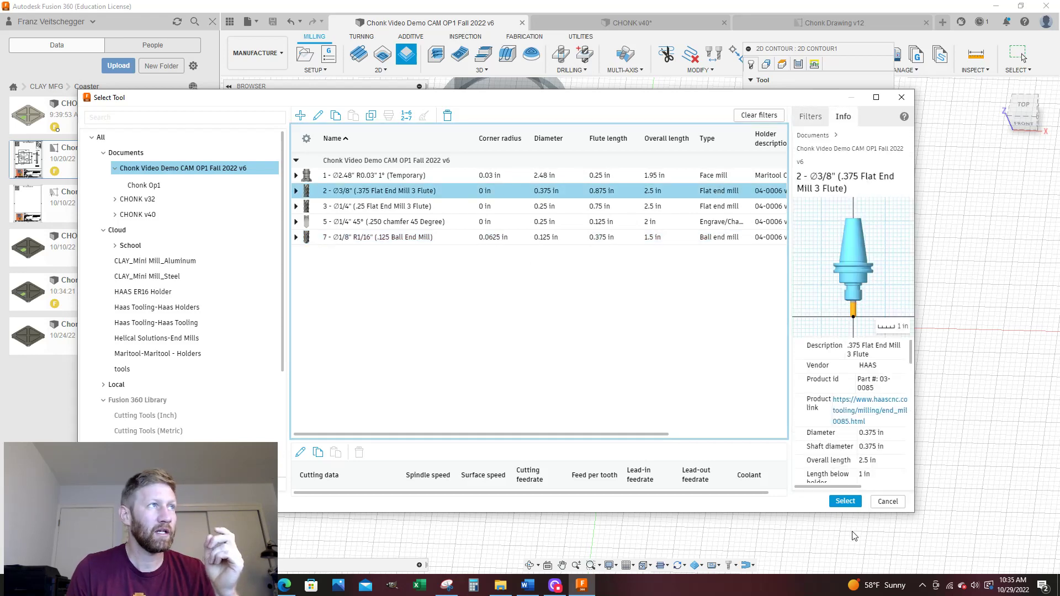
click(845, 501)
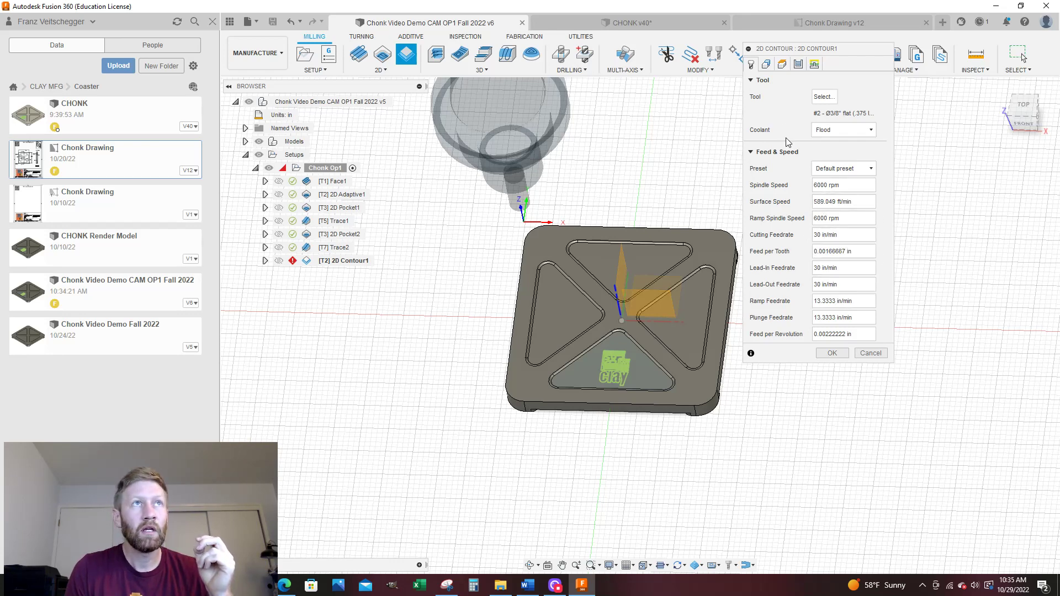
Step: Choose the coaster's outer top edge loop as the contour geometry
click(765, 64)
scroll(789, 420, up, 3)
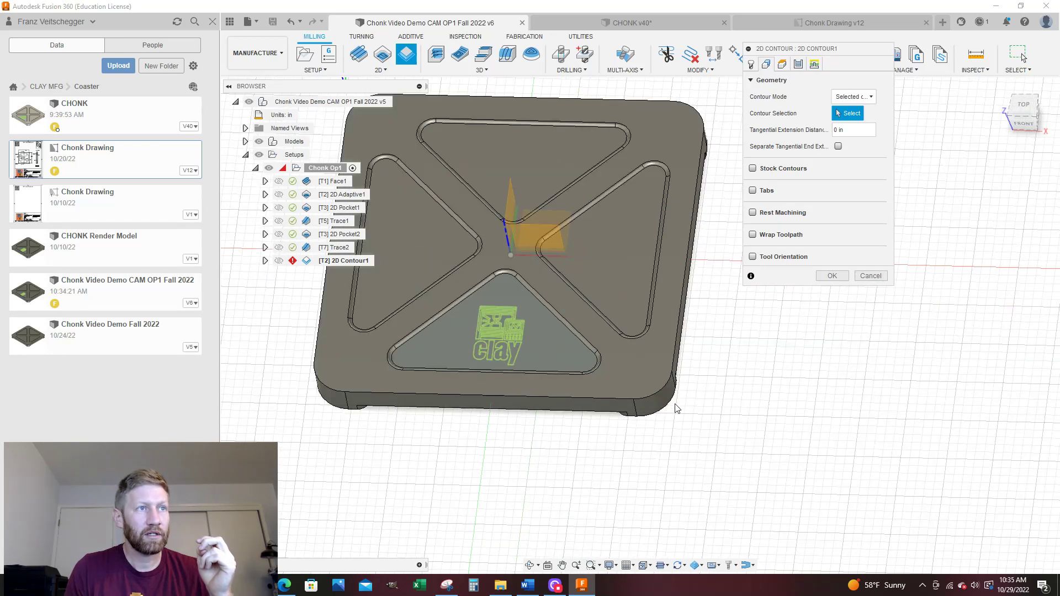
click(661, 390)
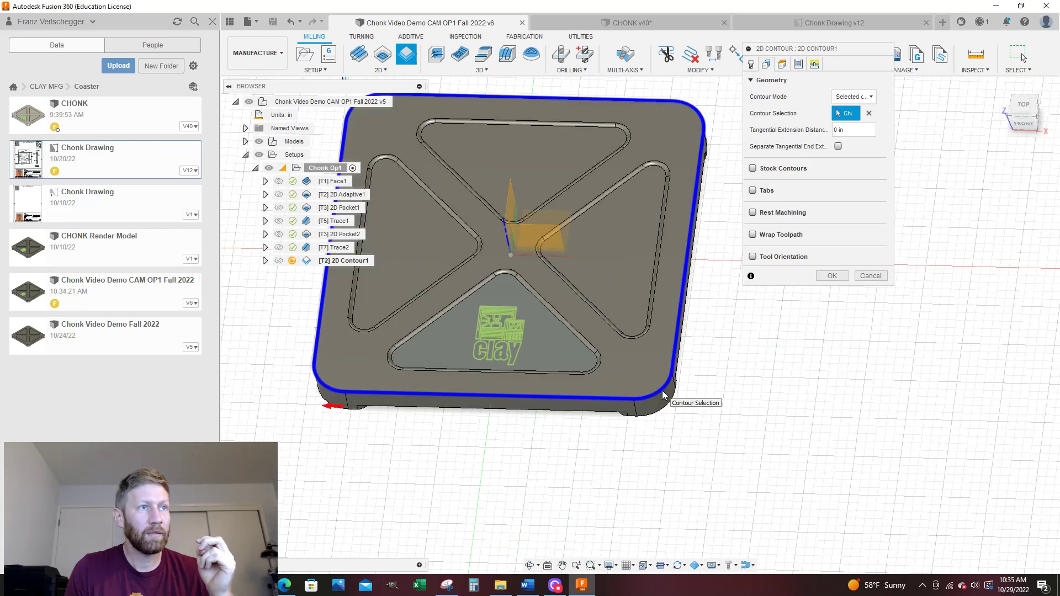
Step: Set the contour's bottom height from the model bottom with a -.01 in offset
click(782, 64)
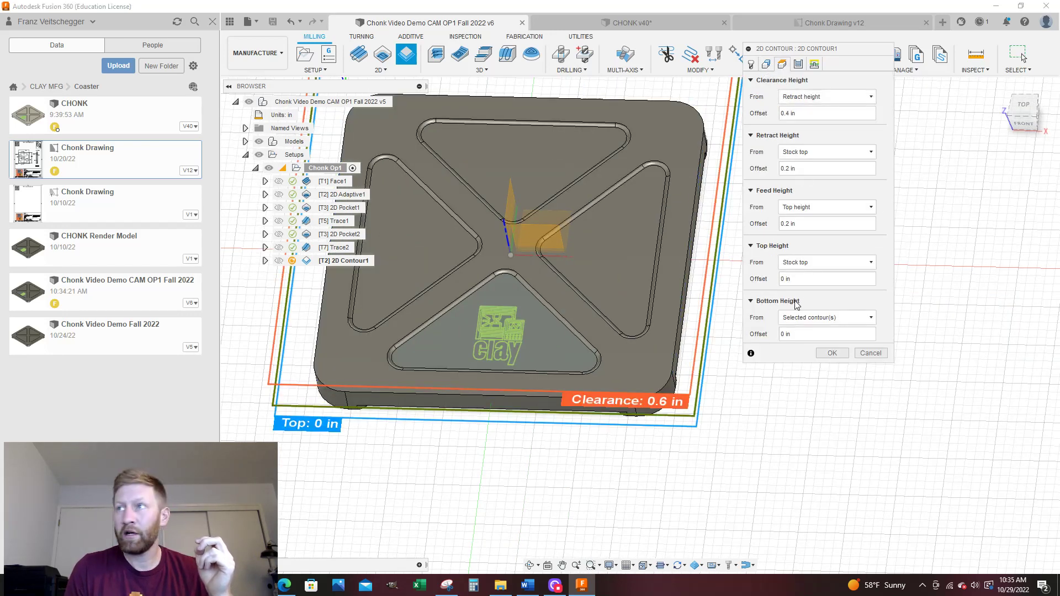
click(822, 313)
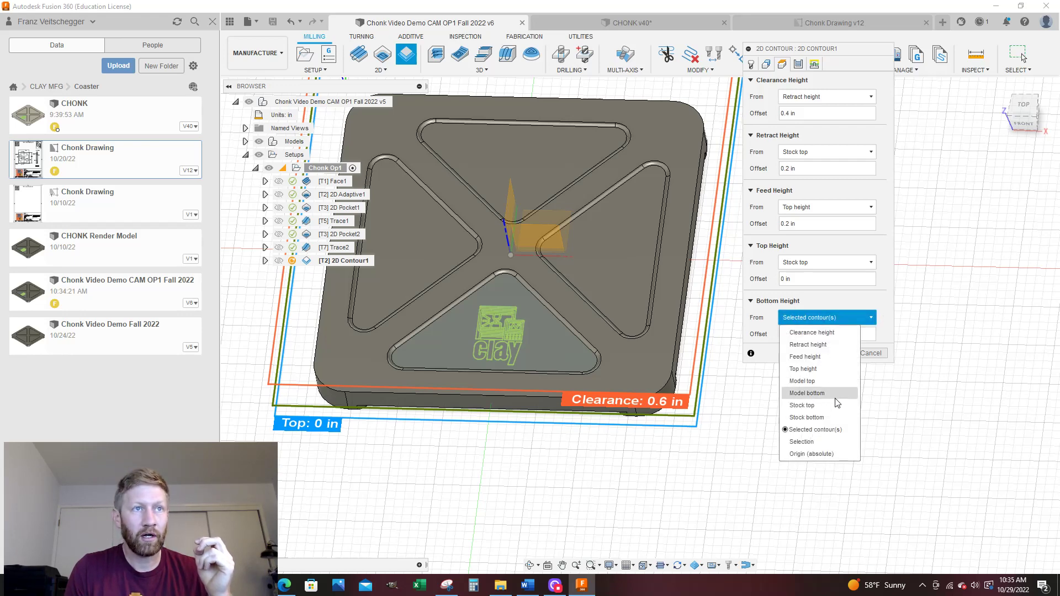
click(807, 396)
click(798, 337)
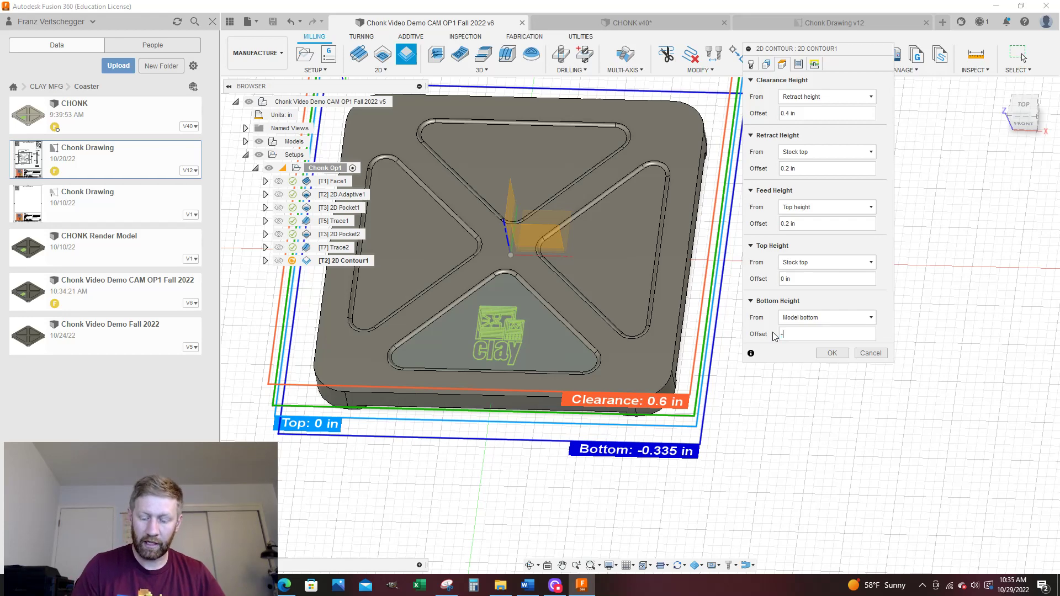
text(-.01)
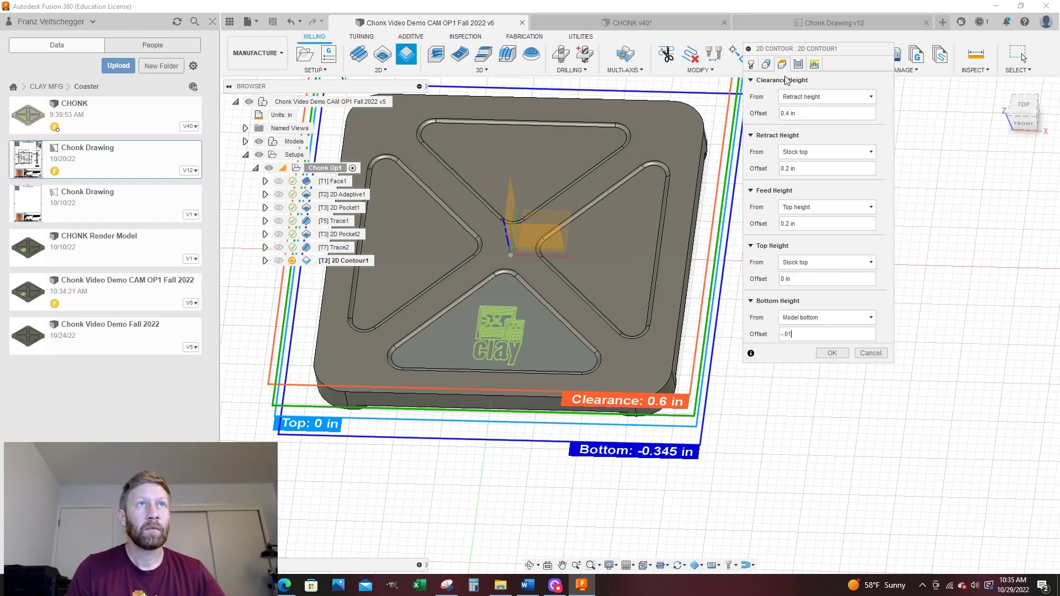
Step: Enable smoothing and feed optimization for the contour passes
click(798, 64)
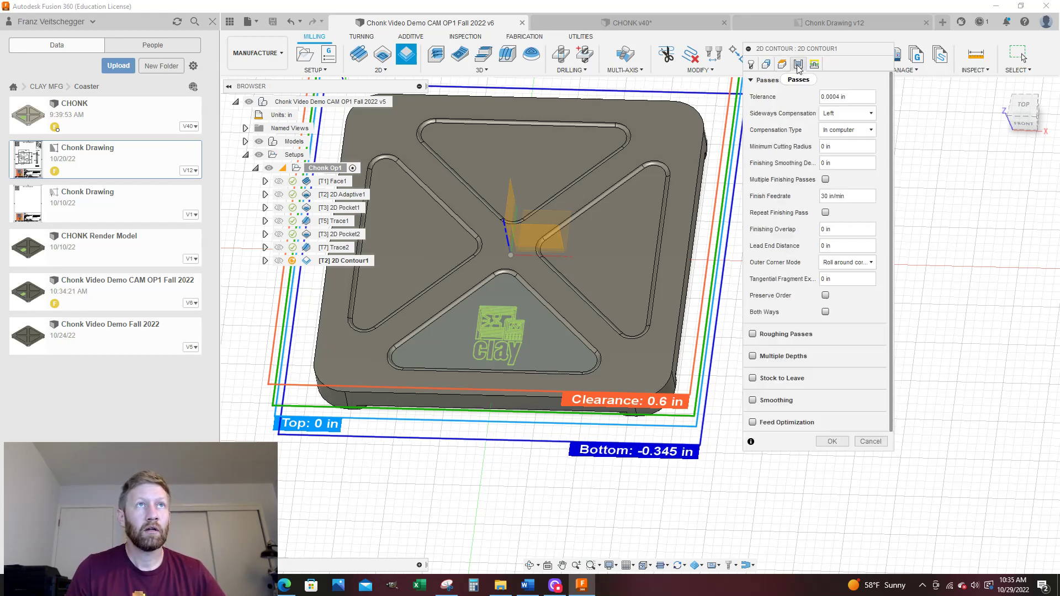
click(752, 400)
click(753, 439)
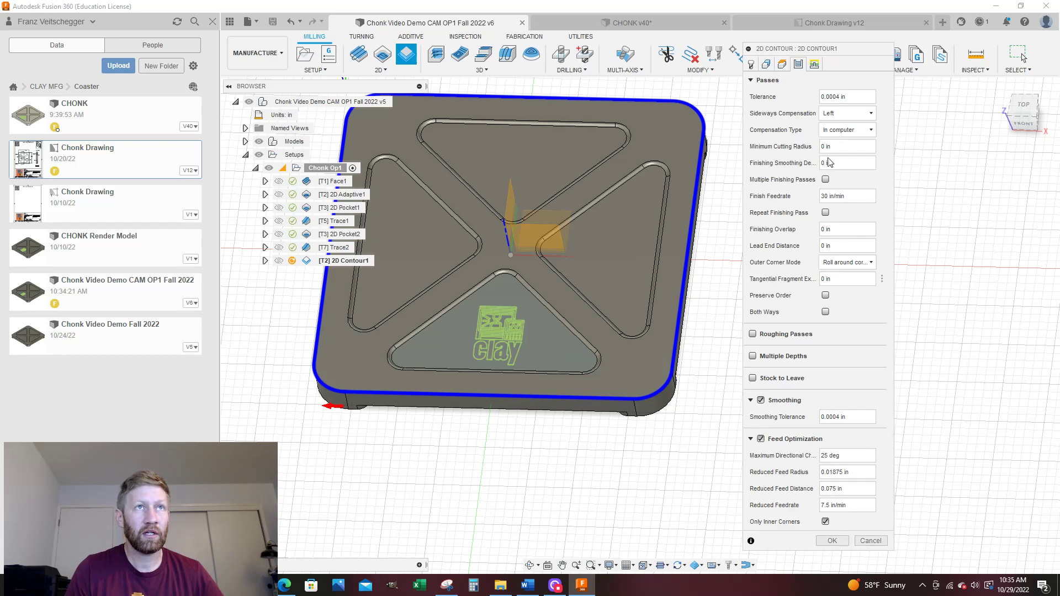
Step: Set a .05 in horizontal lead-in radius with zero linear distance and vertical radius, pick an entry point near the front-right corner, and generate the contour
click(814, 65)
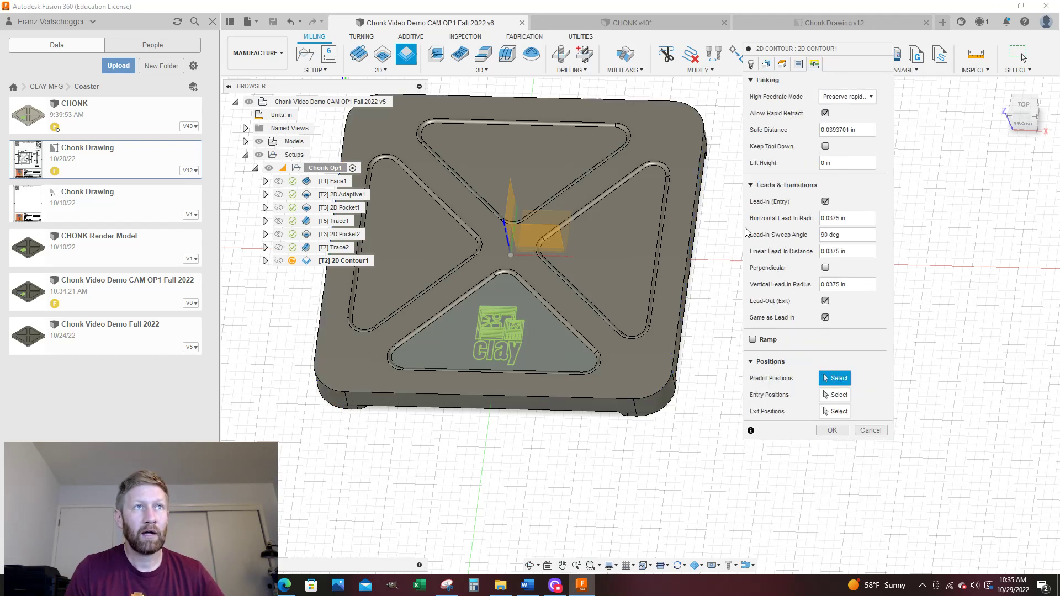
drag(850, 218, 807, 221)
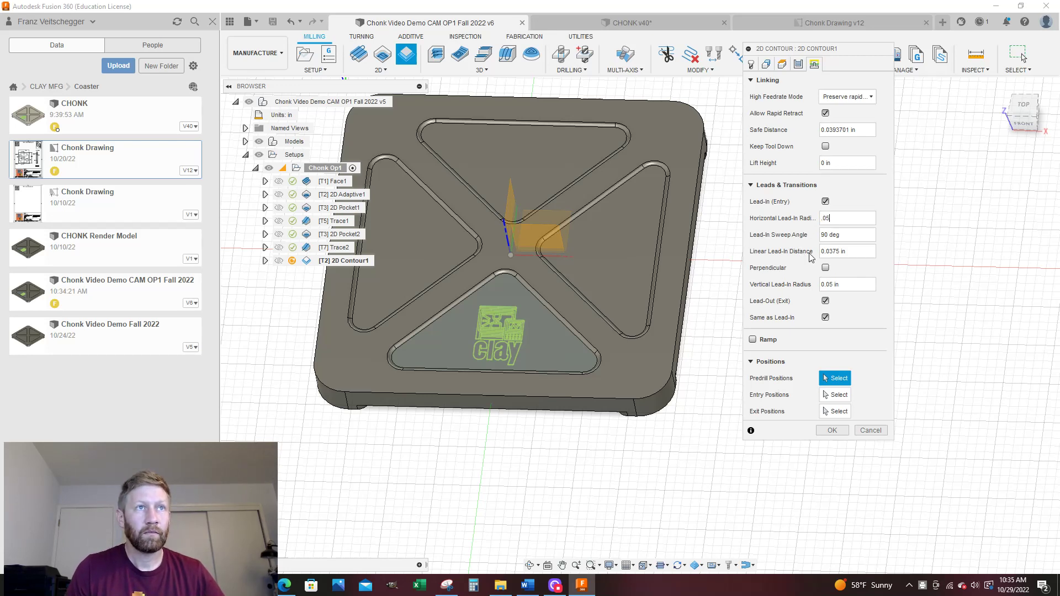
drag(843, 251, 788, 255)
text(0.0)
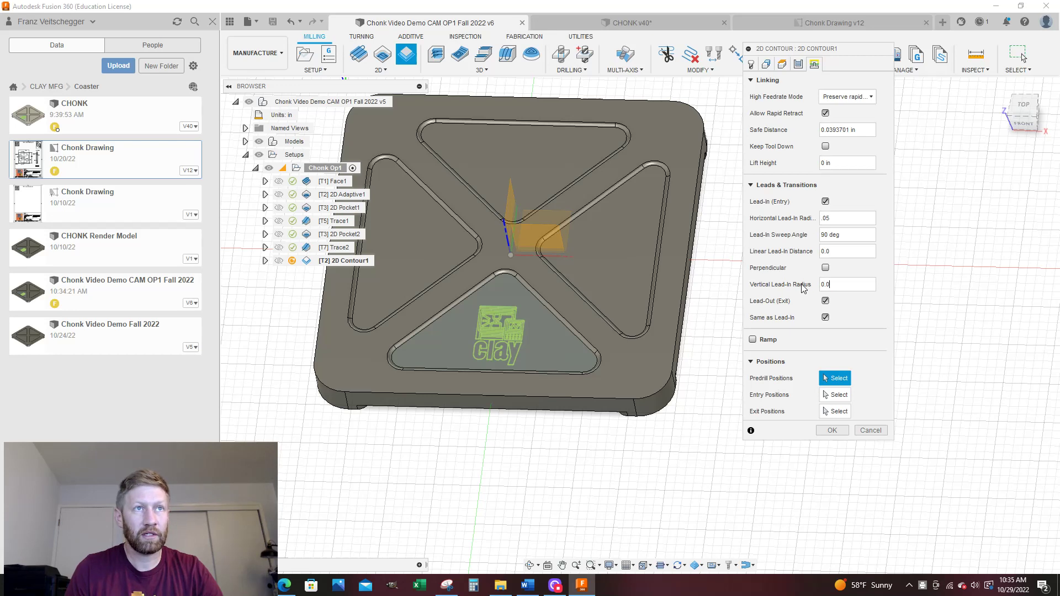
click(830, 397)
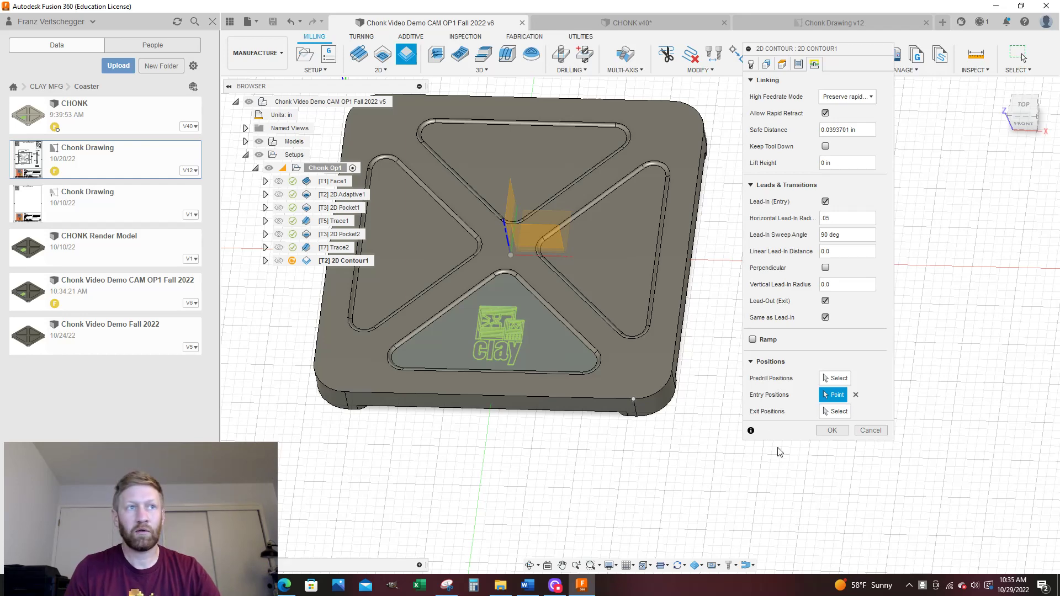
click(834, 431)
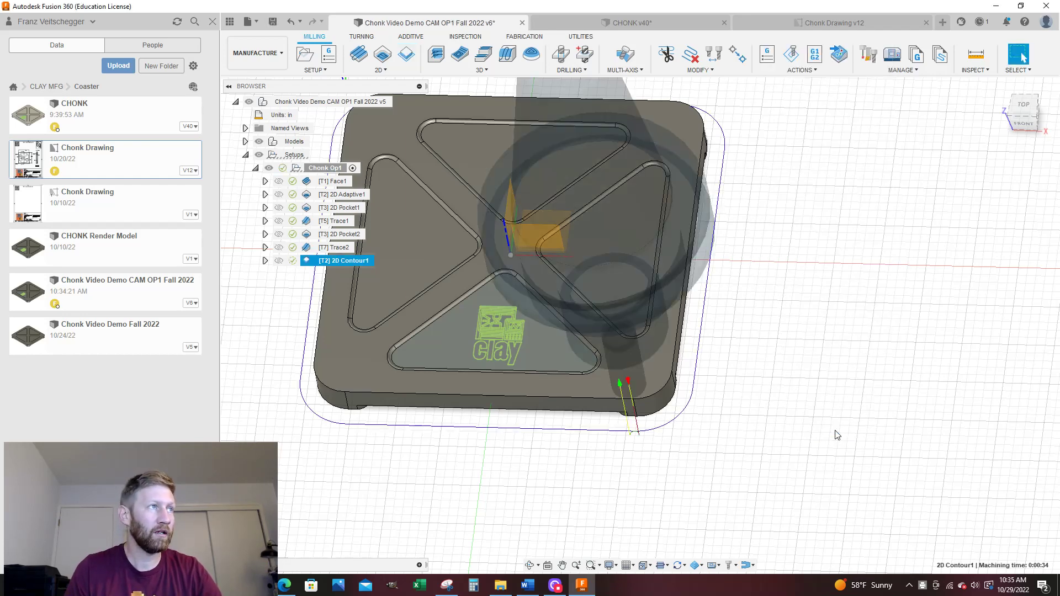
Step: Move the 2D contour operation directly after the 2D adaptive clearing in the Chonk Op1 setup
scroll(675, 419, up, 5)
scroll(675, 419, down, 6)
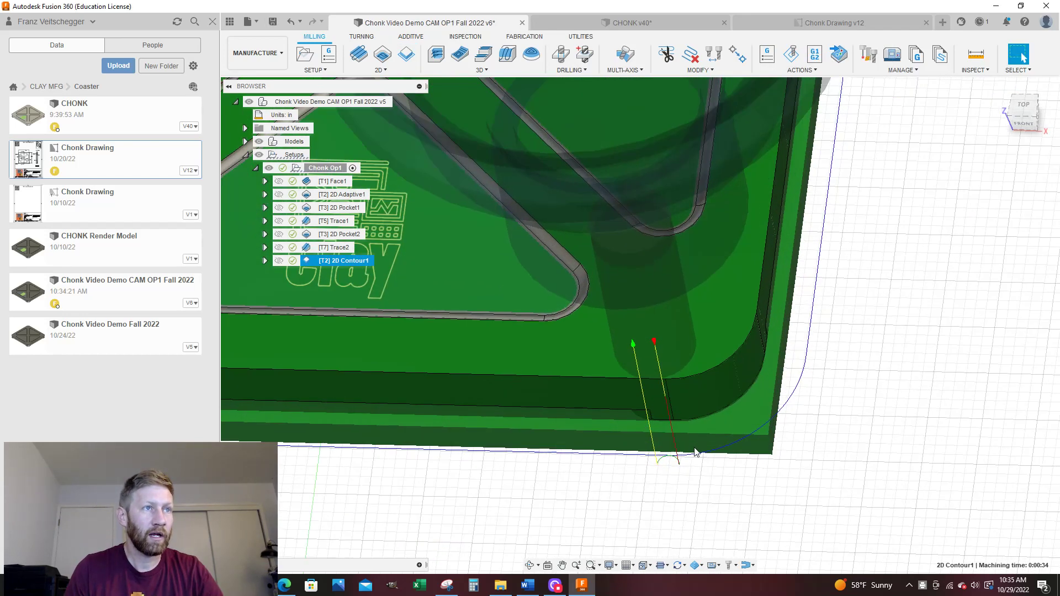
shift+middle_drag(675, 419, 790, 355)
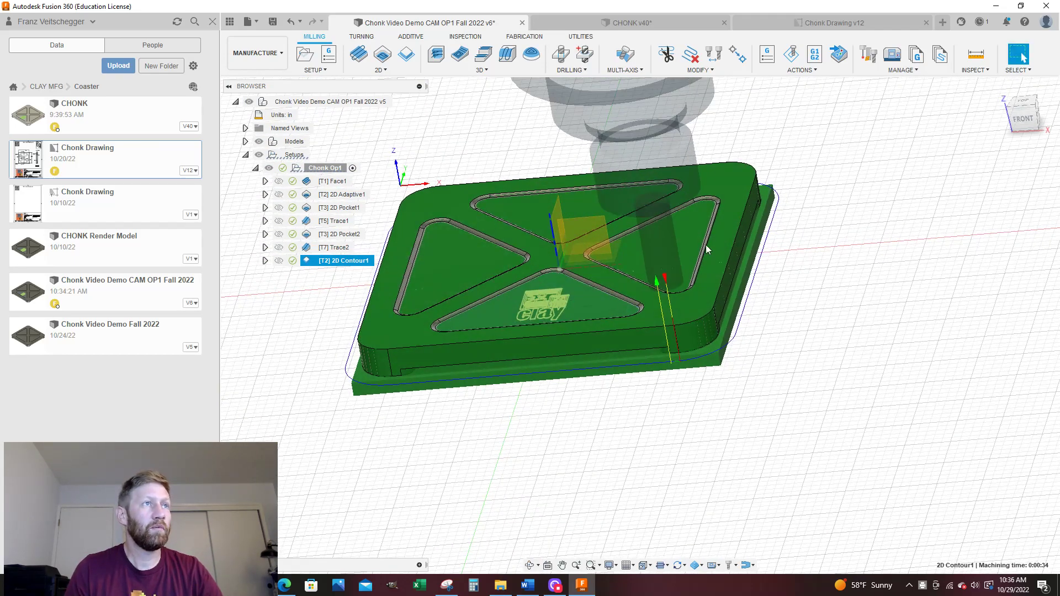
shift+middle_drag(832, 303, 765, 342)
key(Escape)
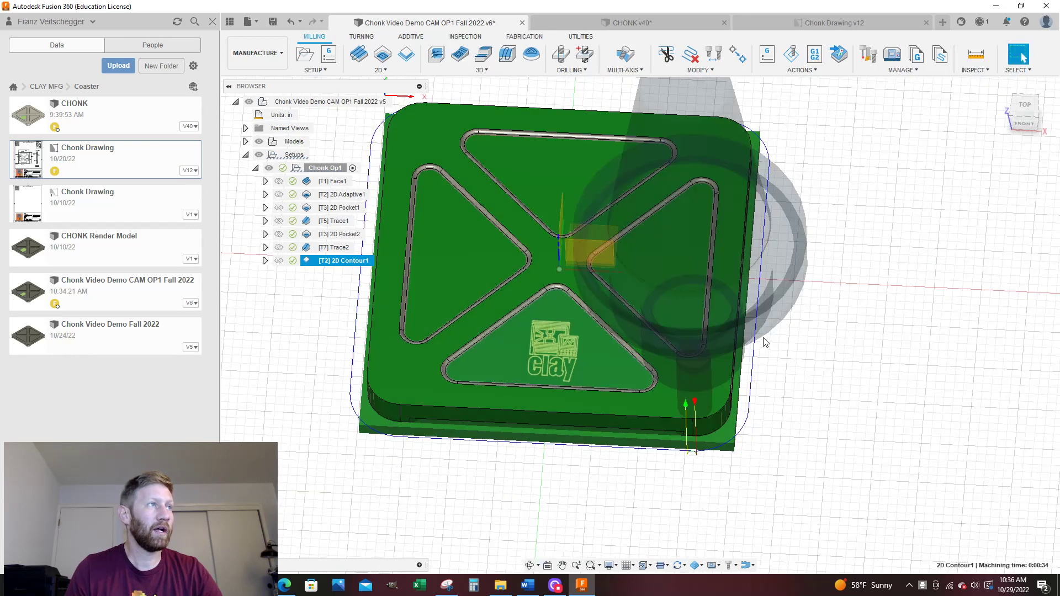
click(328, 318)
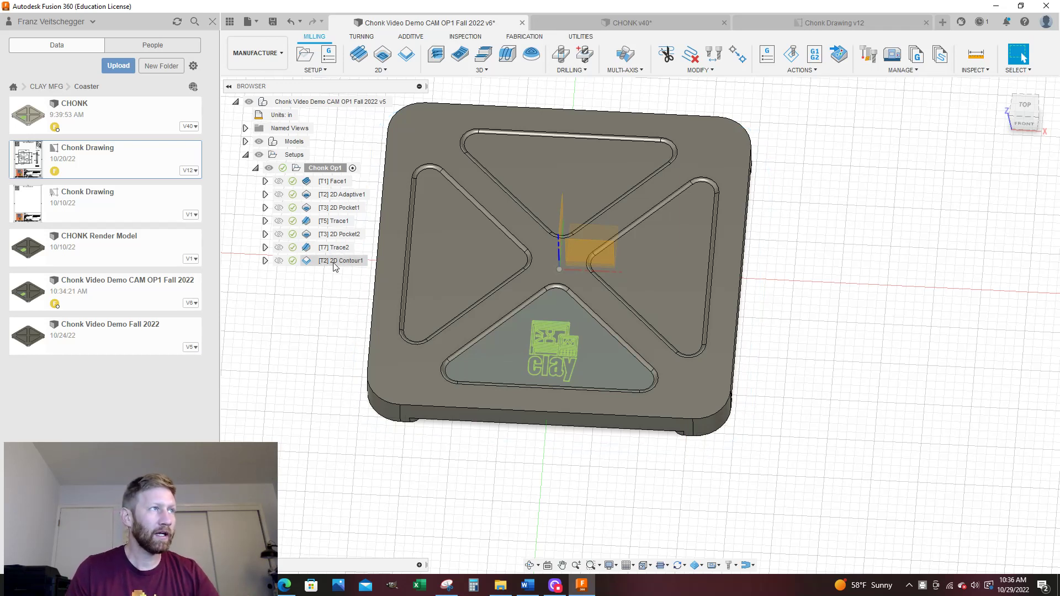
drag(333, 263, 340, 204)
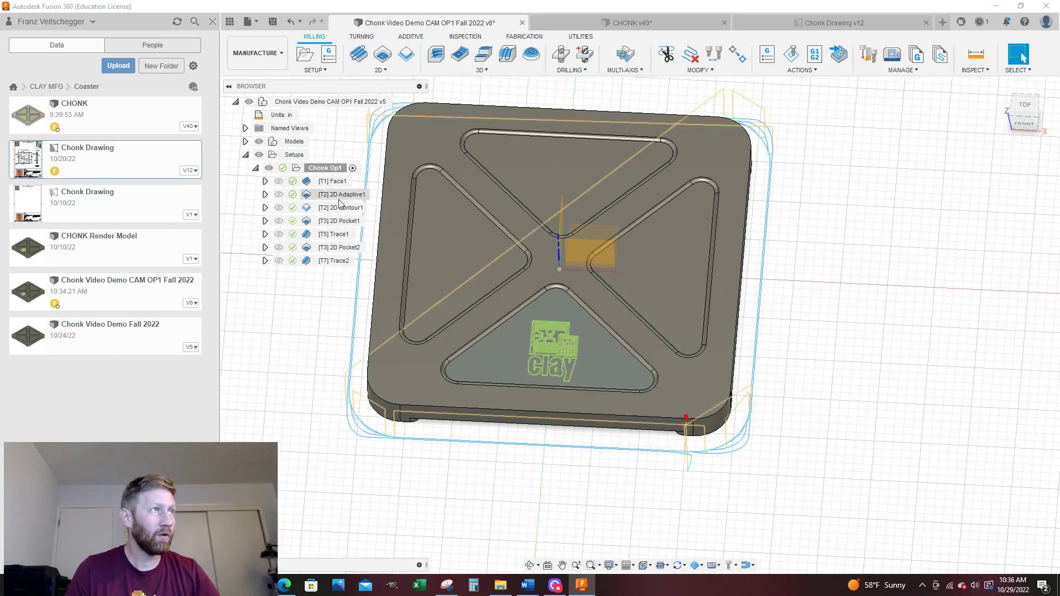
click(342, 292)
click(342, 208)
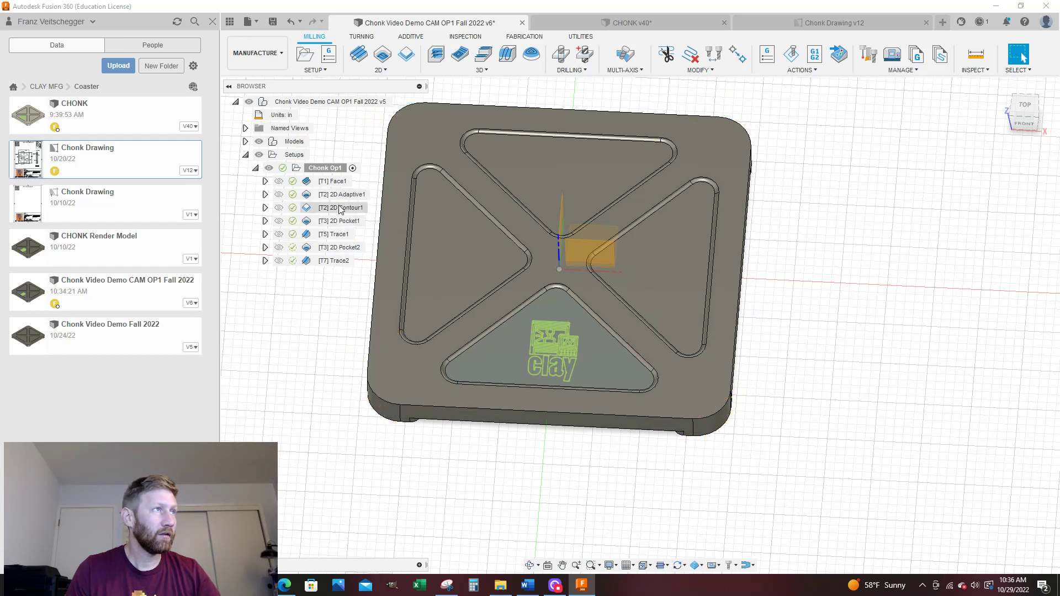
Step: Compare the face, 2D adaptive and 2D contour toolpaths in the CHONK document with those in the Chonk Video Demo CAM document
click(794, 23)
click(682, 20)
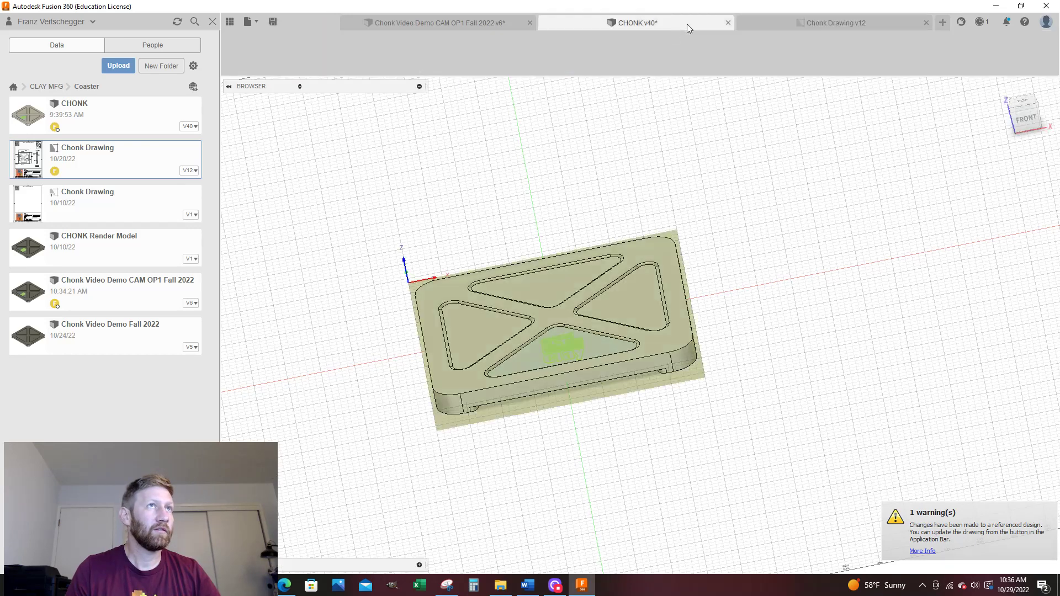
click(333, 234)
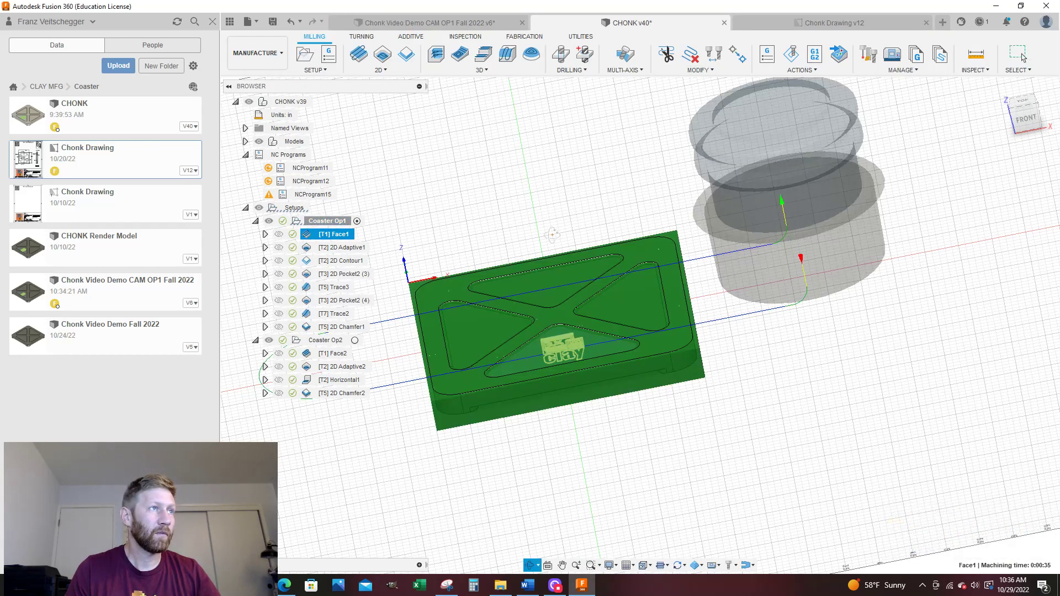
click(361, 248)
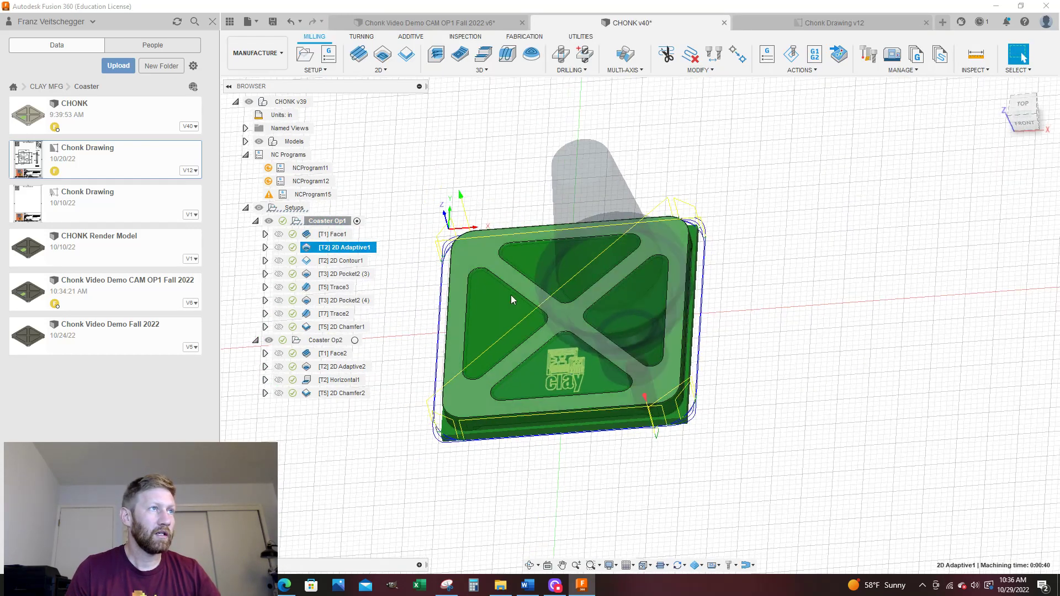
click(349, 262)
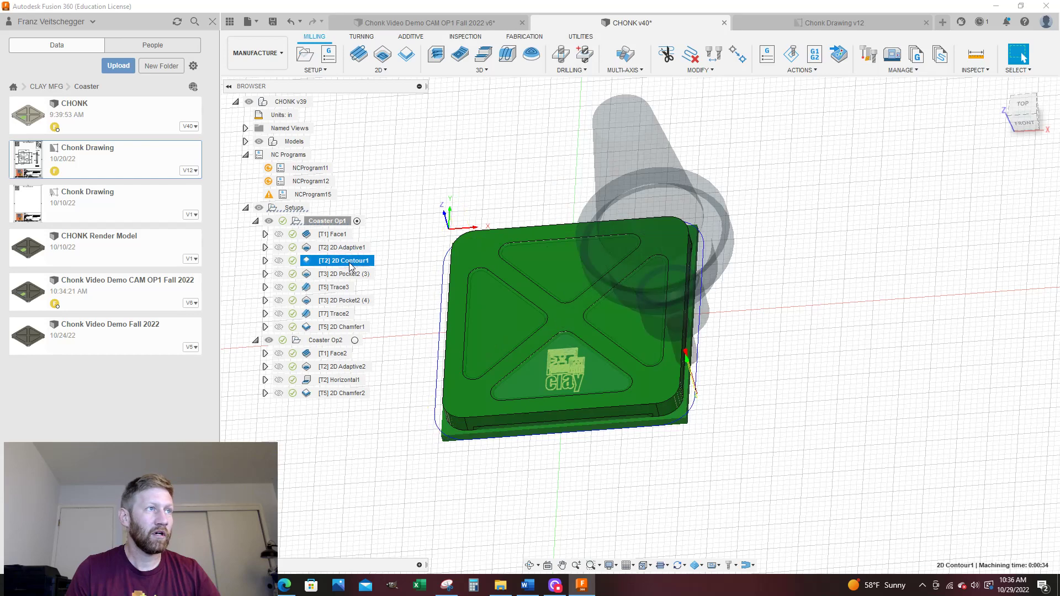
click(460, 22)
click(334, 181)
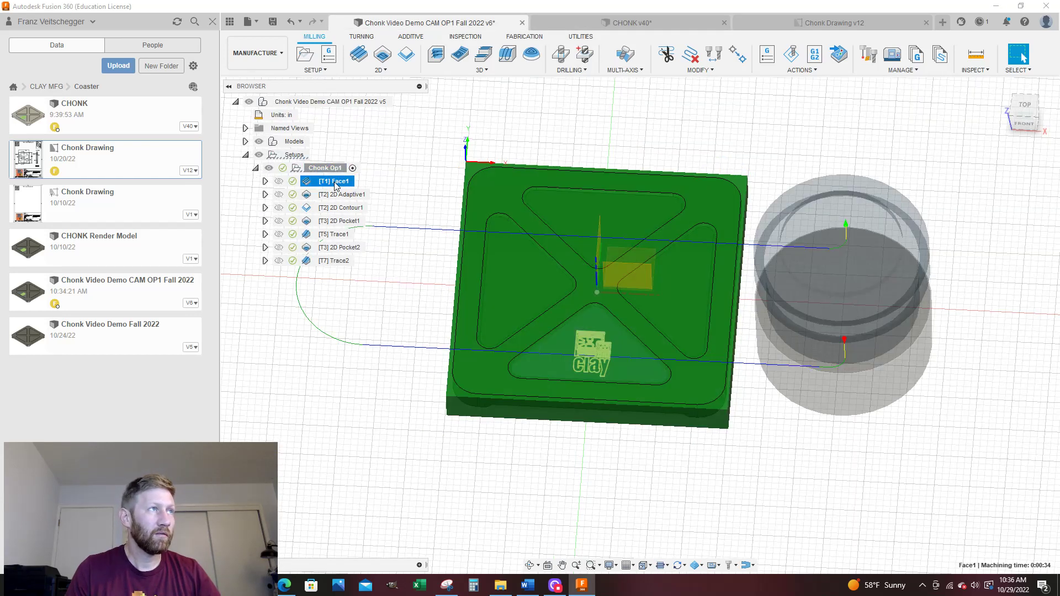
click(338, 195)
click(338, 208)
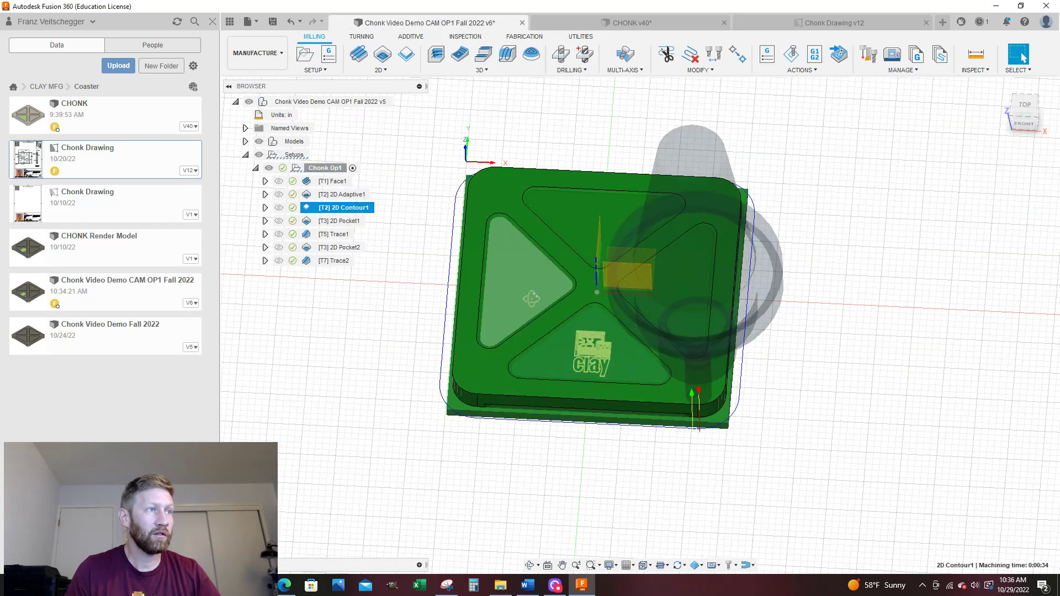
scroll(702, 410, up, 5)
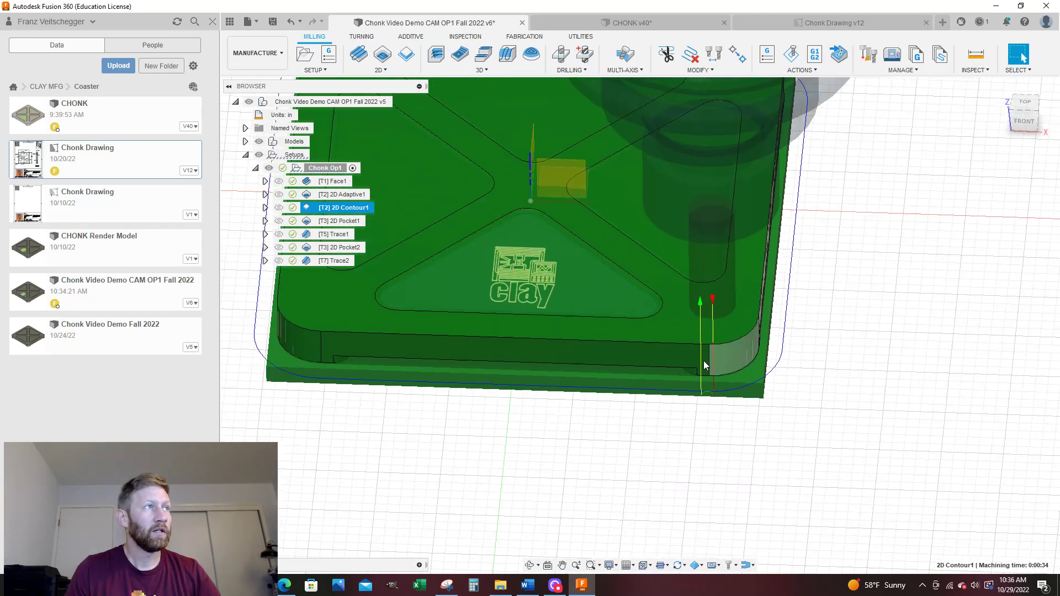
Step: Save the CAM document with the version description User Saved
click(272, 22)
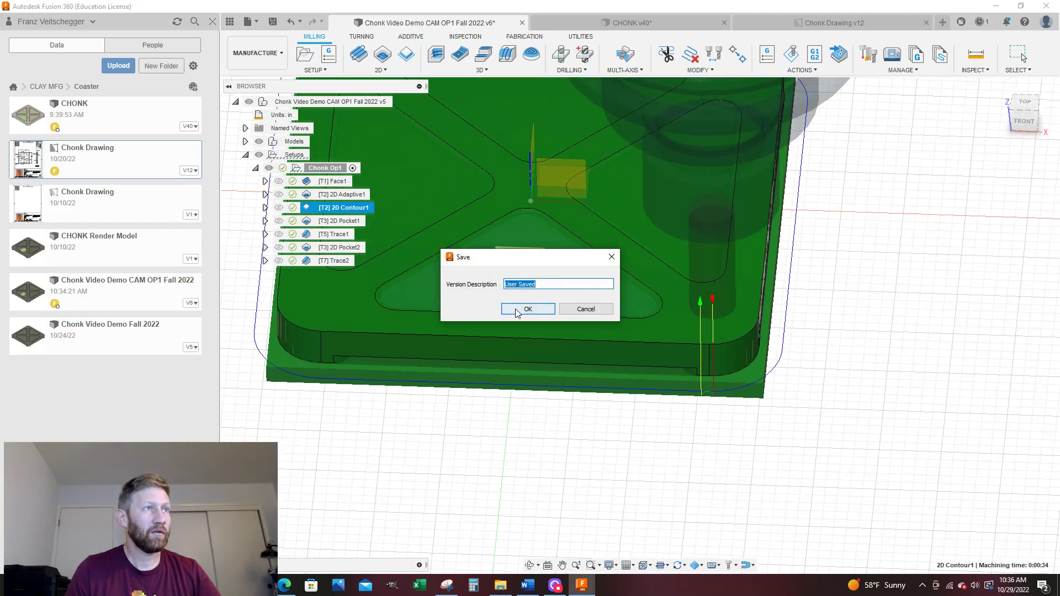
click(516, 309)
Step: Review the toolpaths of 2D Pocket1, Trace1, 2D Pocket2 and Trace2 in the Chonk Op1 setup
scroll(712, 313, down, 3)
shift+middle_drag(712, 312, 409, 251)
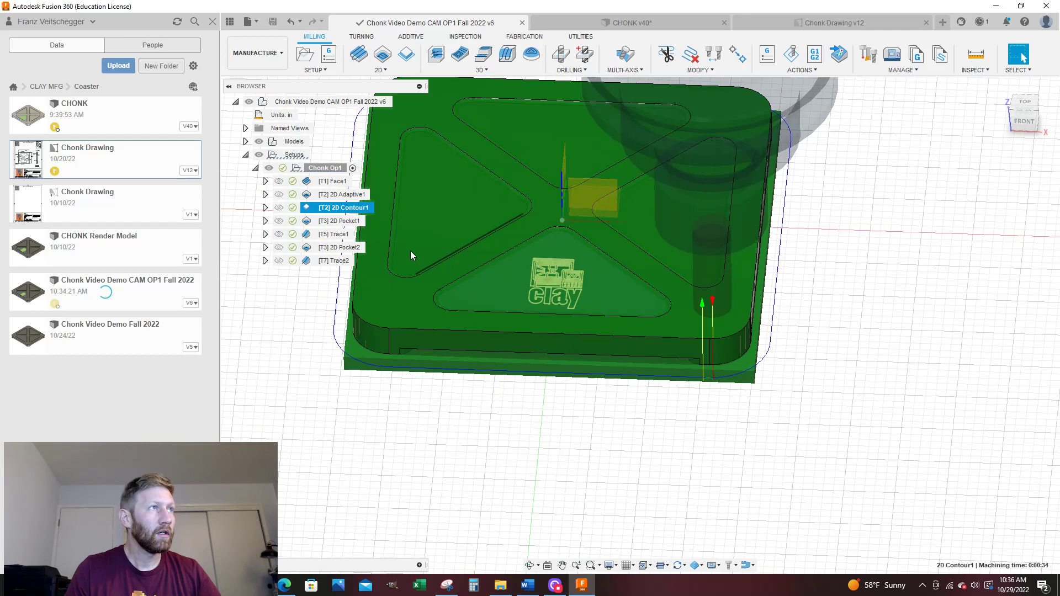
click(356, 224)
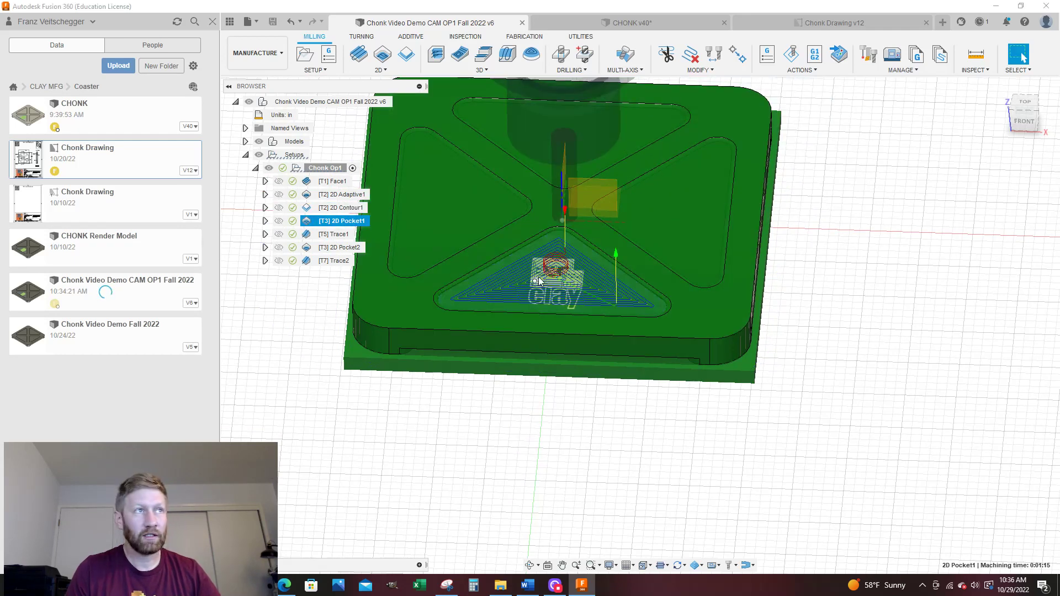
click(334, 234)
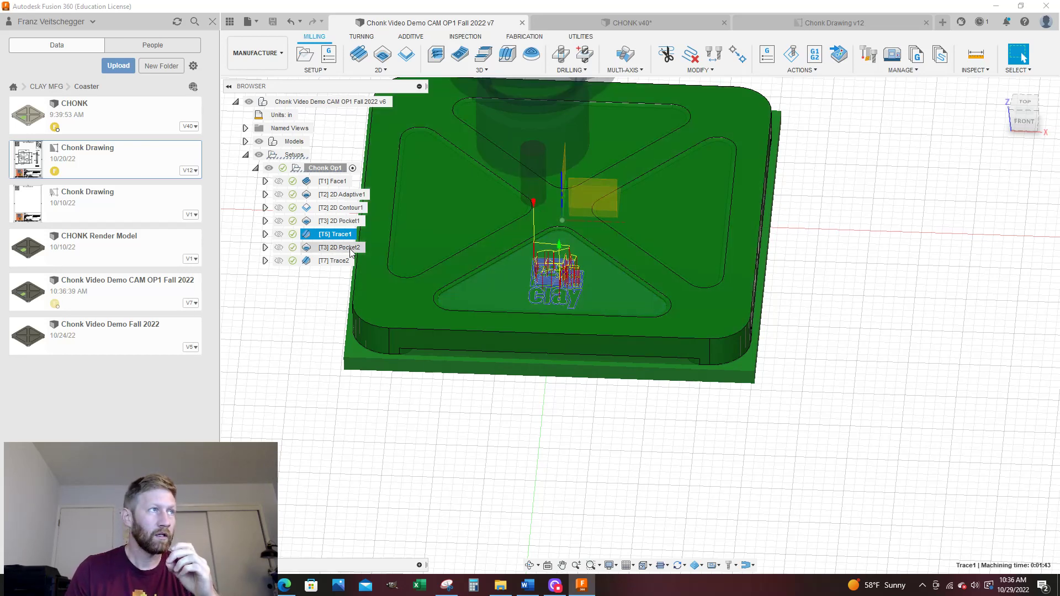
double_click(350, 249)
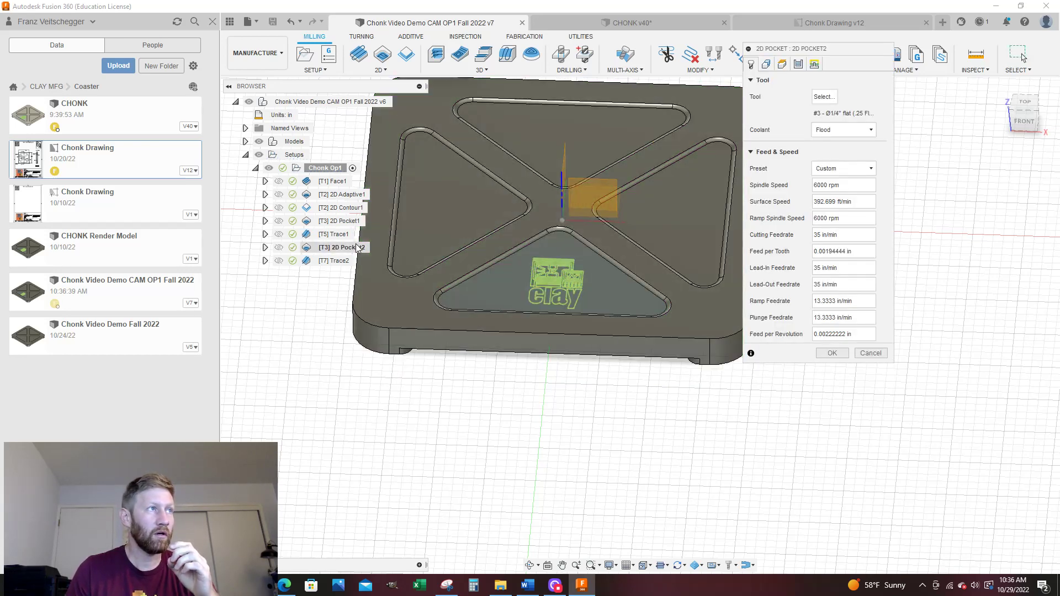
click(831, 353)
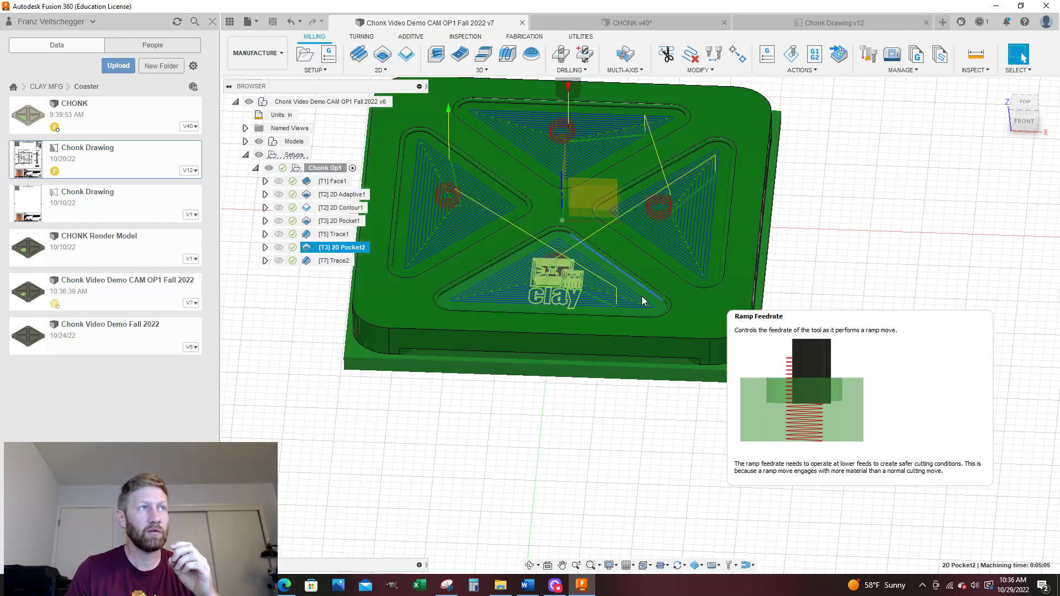
click(335, 261)
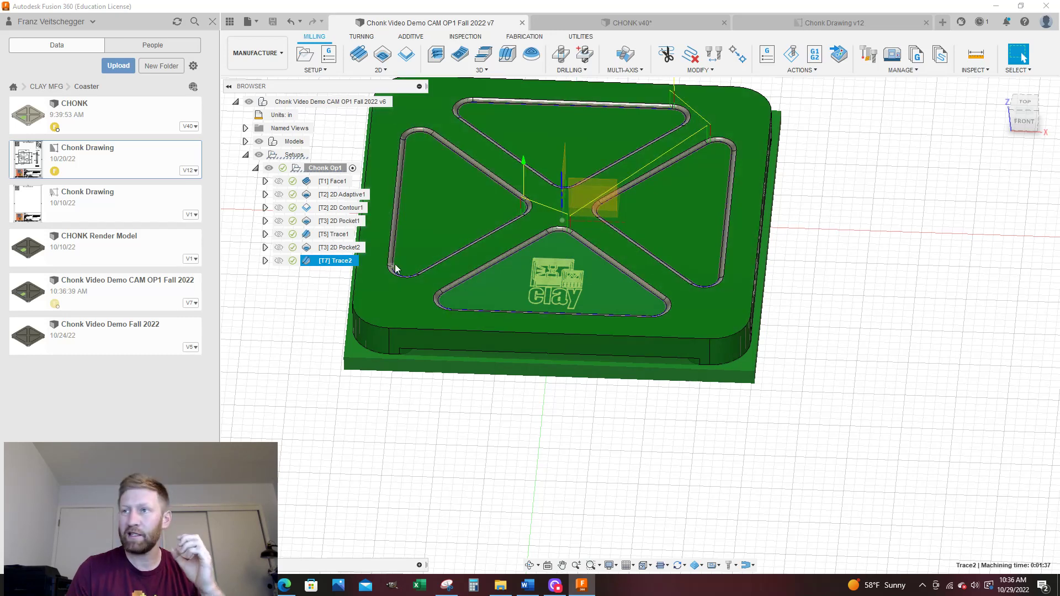
scroll(939, 393, down, 3)
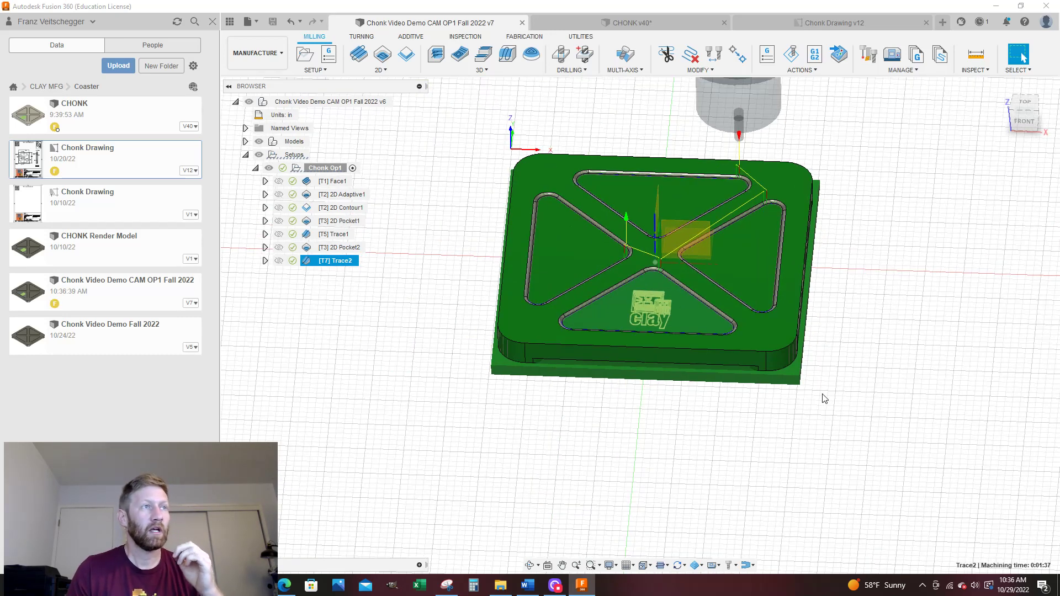
scroll(381, 357, down, 2)
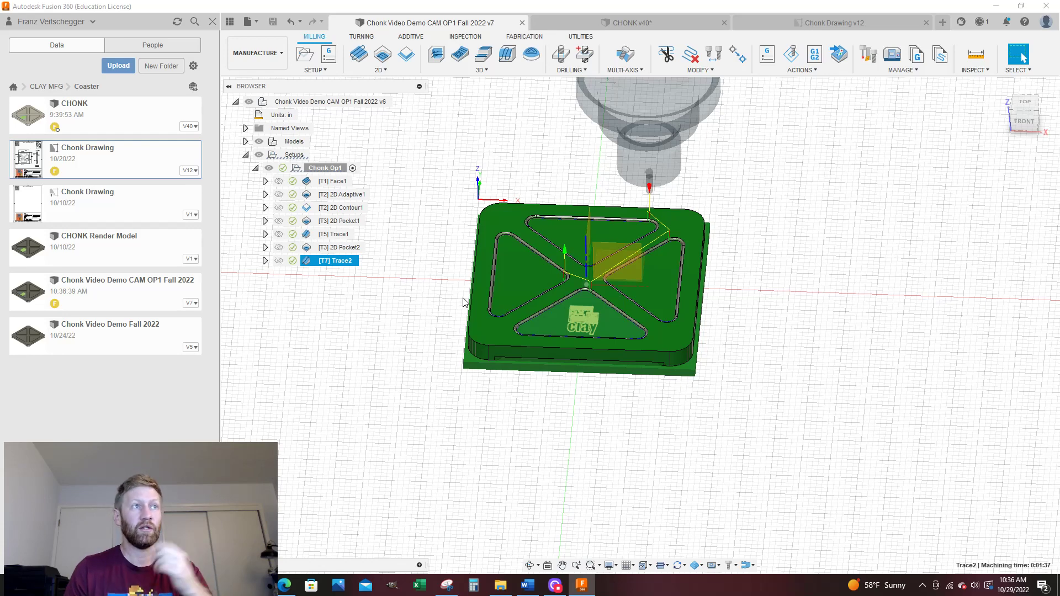
Step: Add a 2D chamfer operation with the #5 1/4 in 45° chamfer mill and set its cutting feedrate to 30 in/min
click(381, 70)
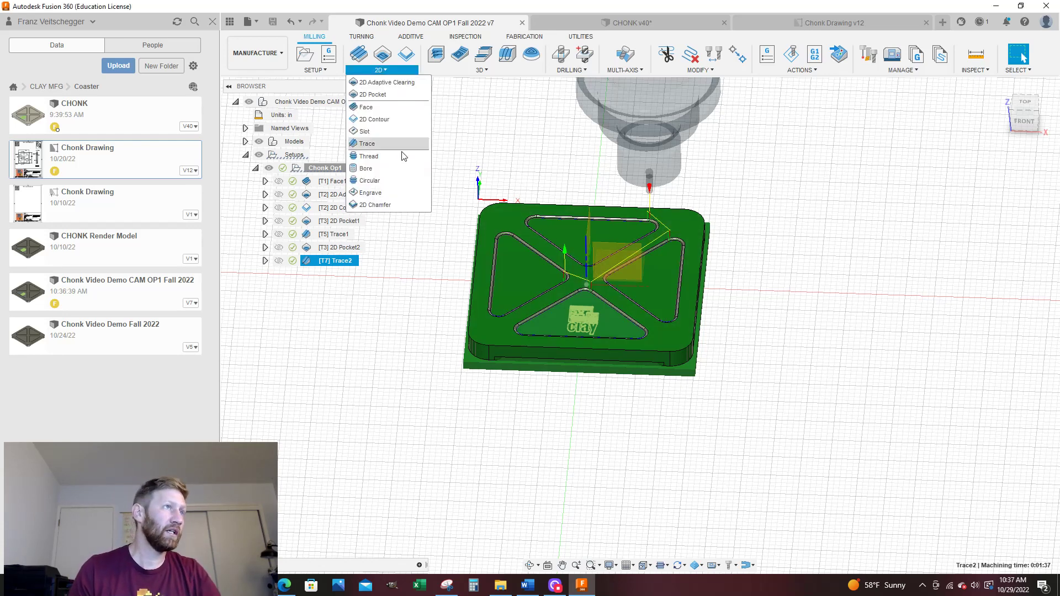
click(393, 205)
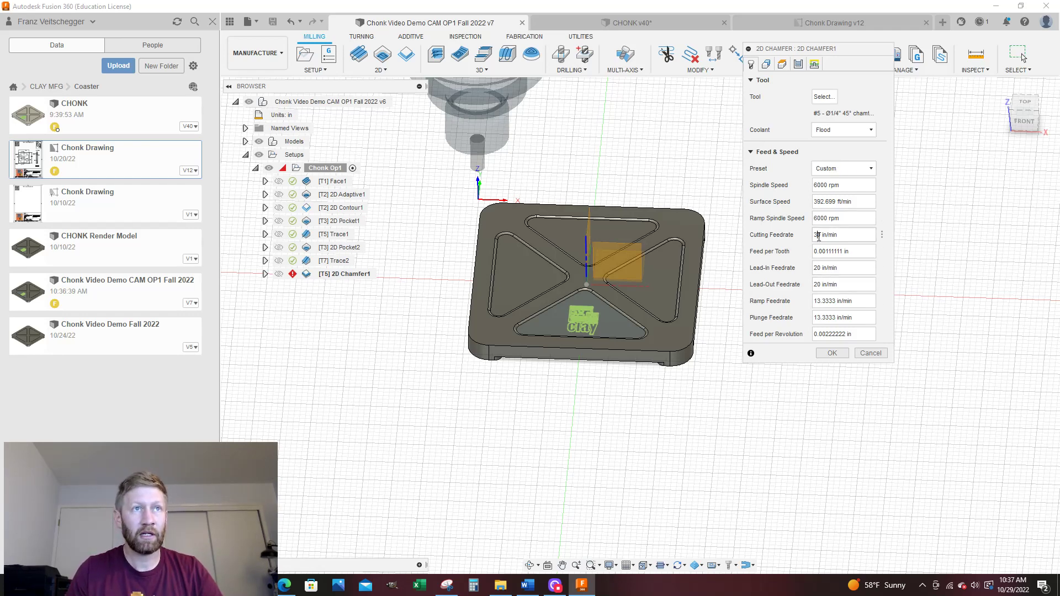
key(Return)
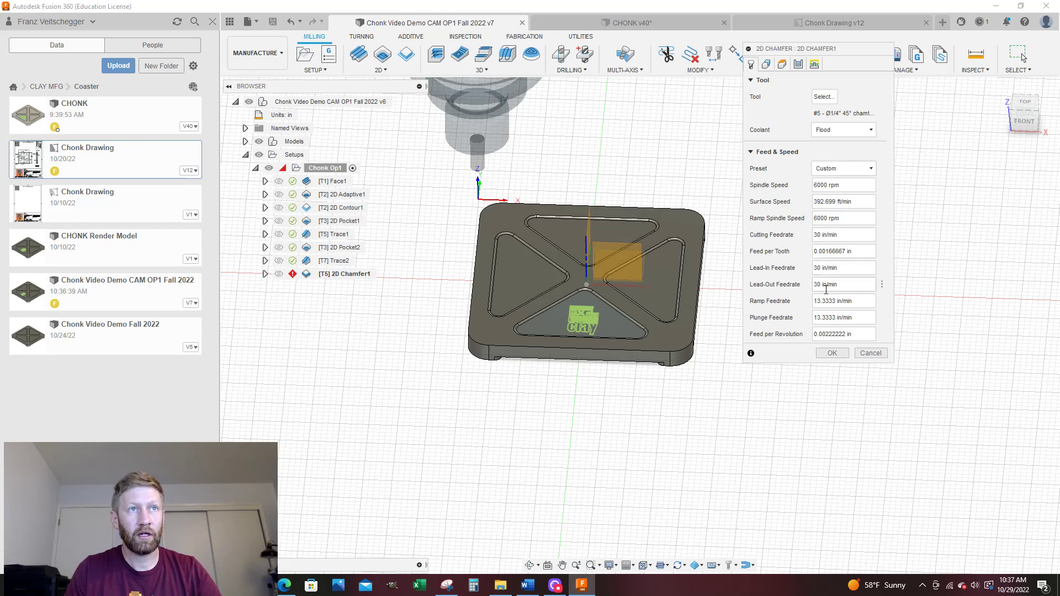
Step: Choose the coaster's outer top edge loop as the chamfer contour
click(766, 64)
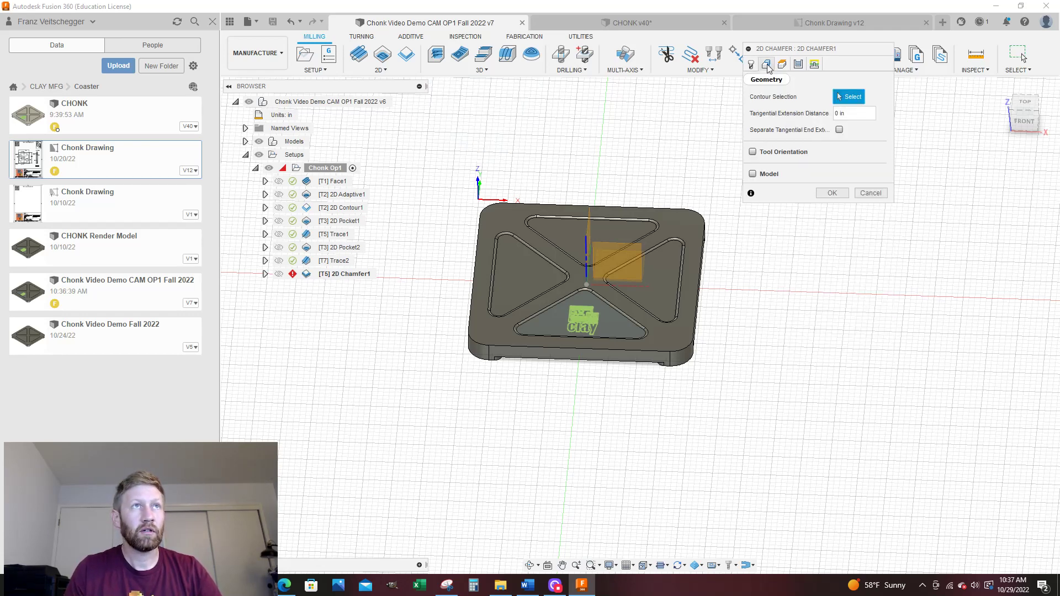
click(670, 361)
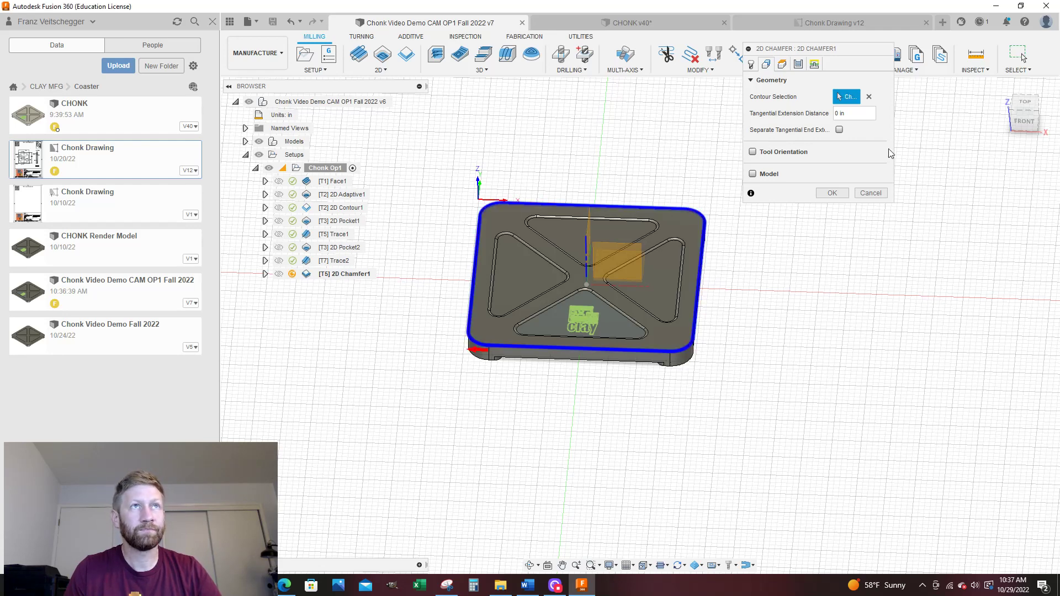
click(782, 65)
Step: Set the chamfer width to .01 in with a 0.04 in tip offset, and enable smoothing and feed optimization
click(798, 64)
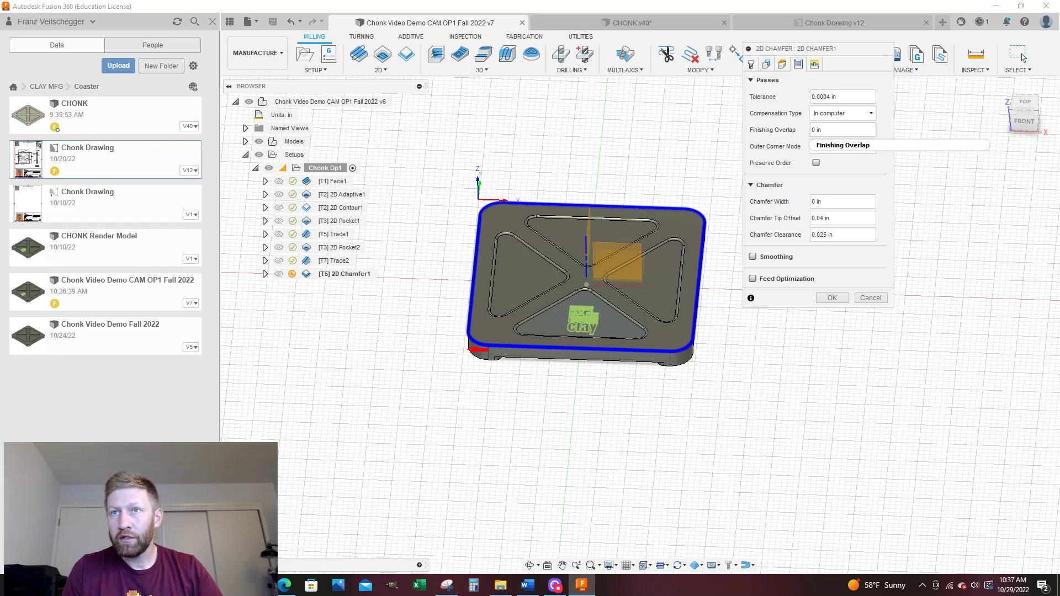
click(829, 201)
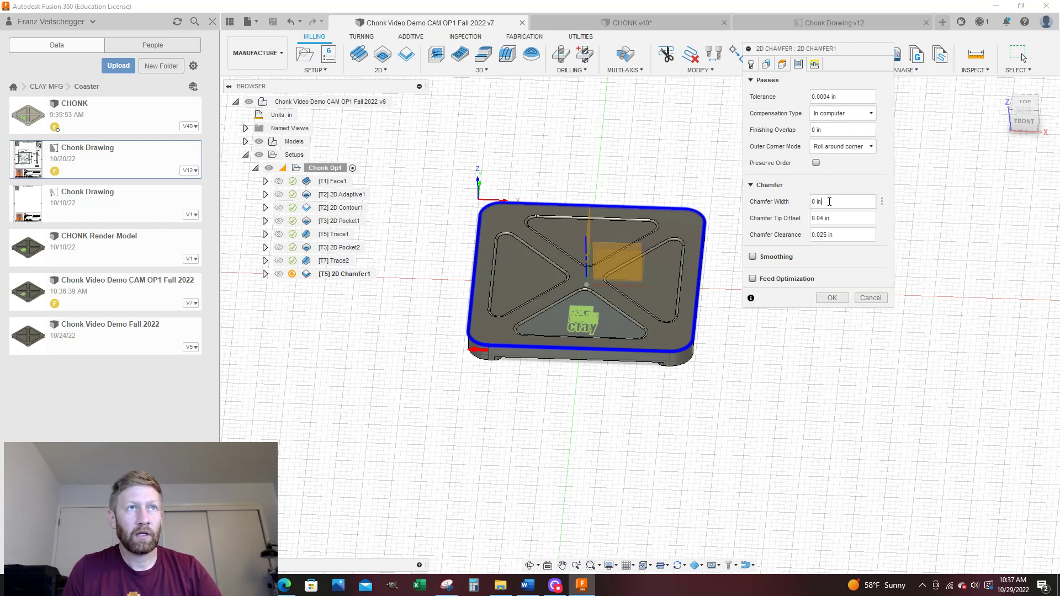
key(BackSpace)
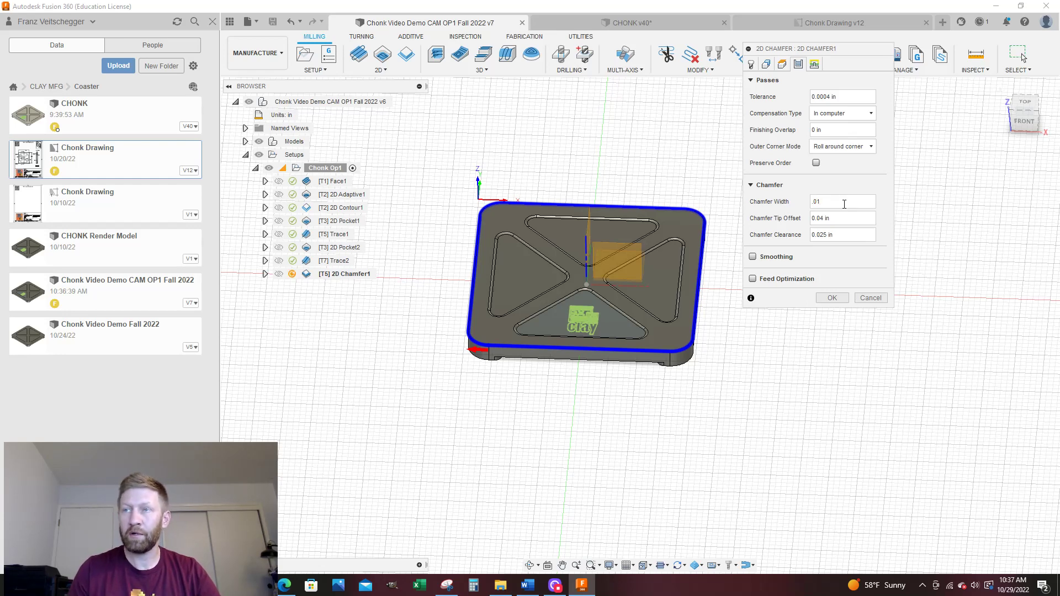
text(.01)
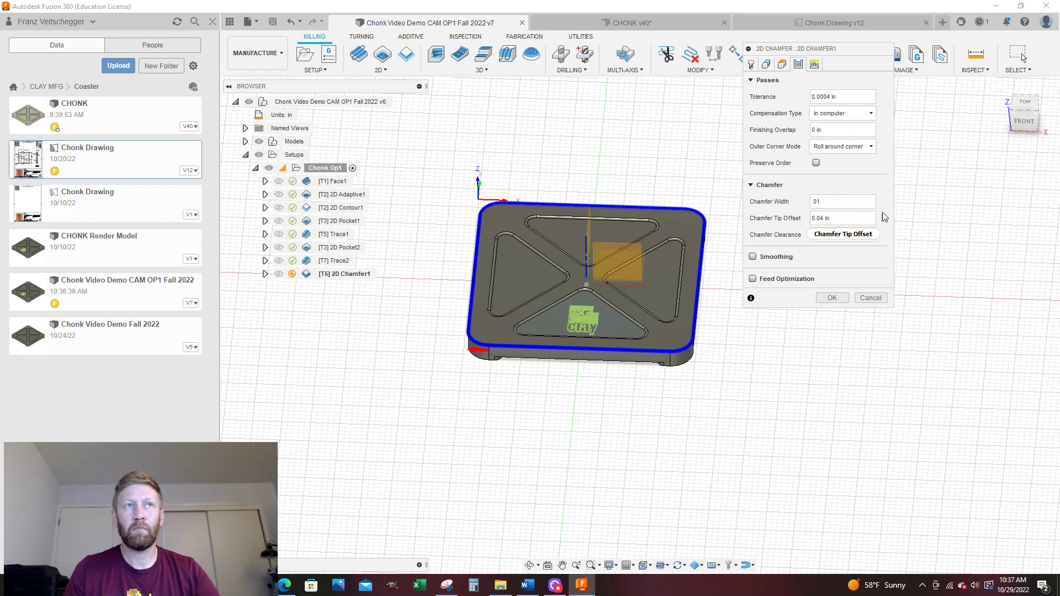
key(BackSpace)
text(4)
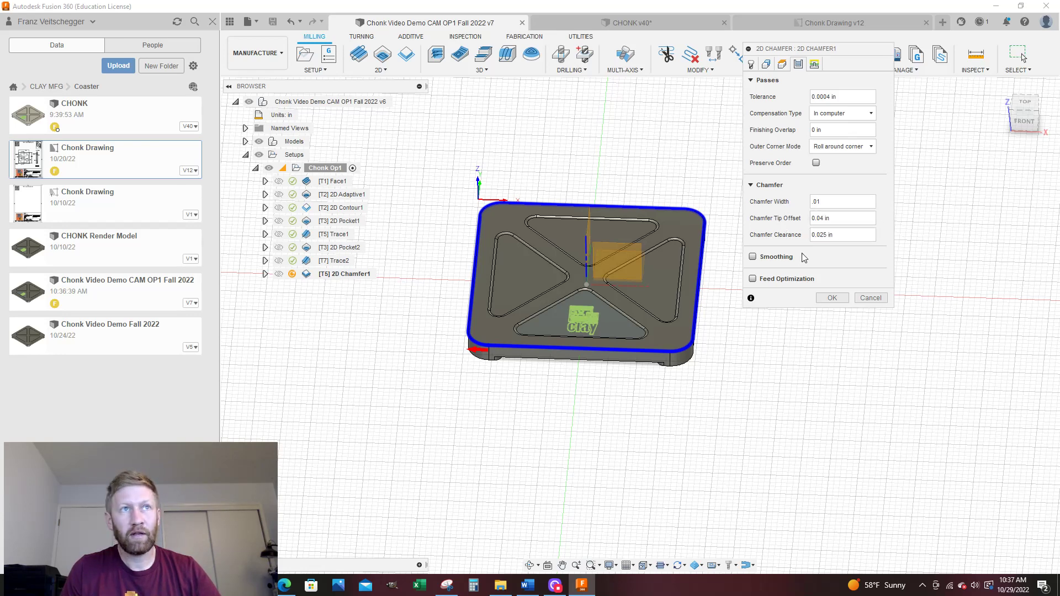
click(751, 256)
click(752, 295)
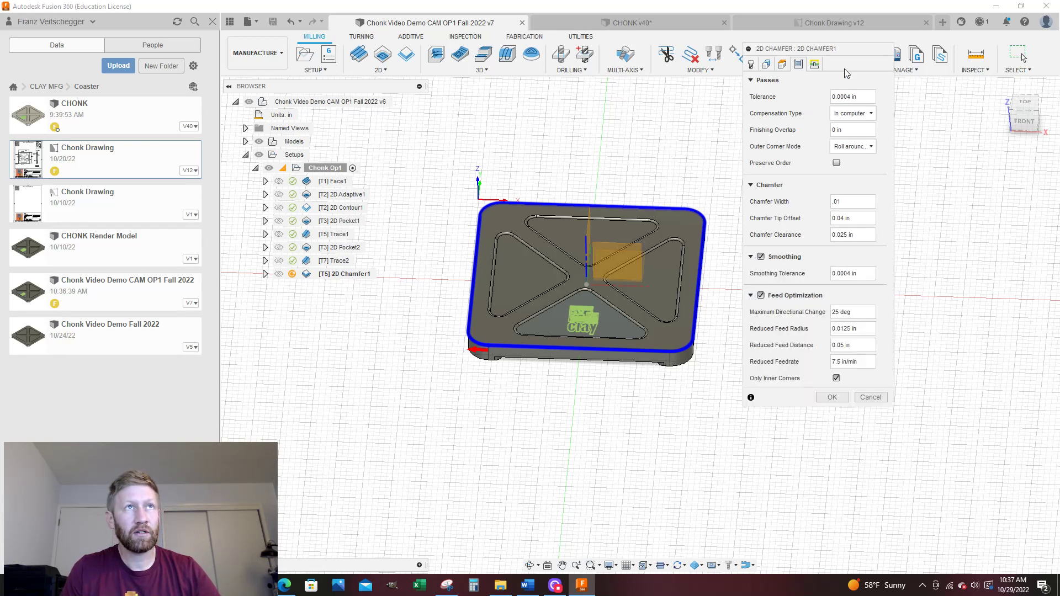
Step: Set the chamfer's horizontal lead-in radius to .05 in and its linear lead-in distance and vertical lead-in radius to 0, and generate the toolpath
click(815, 65)
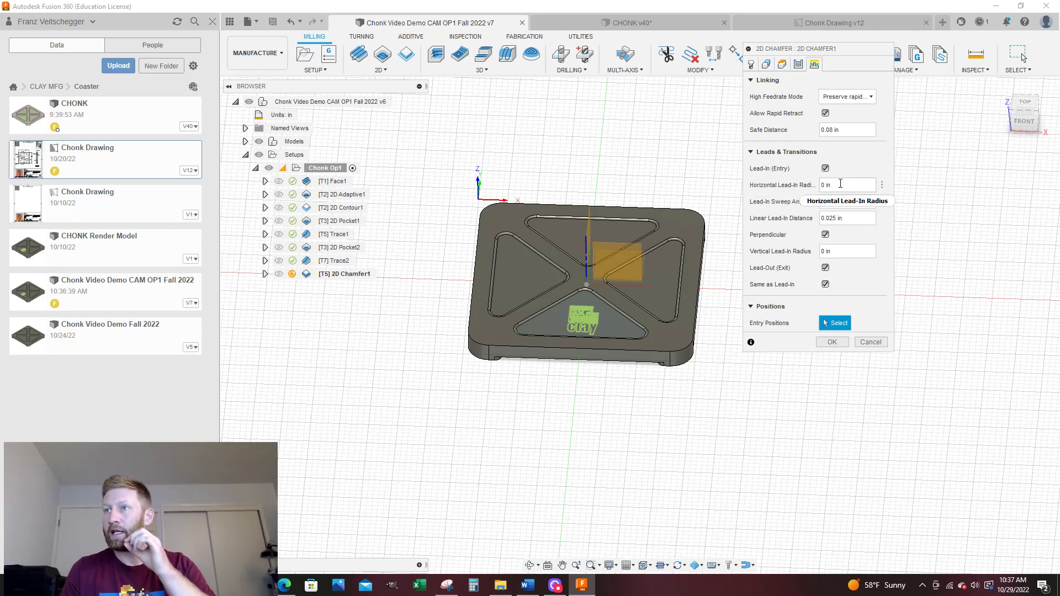
mouse_move(840, 184)
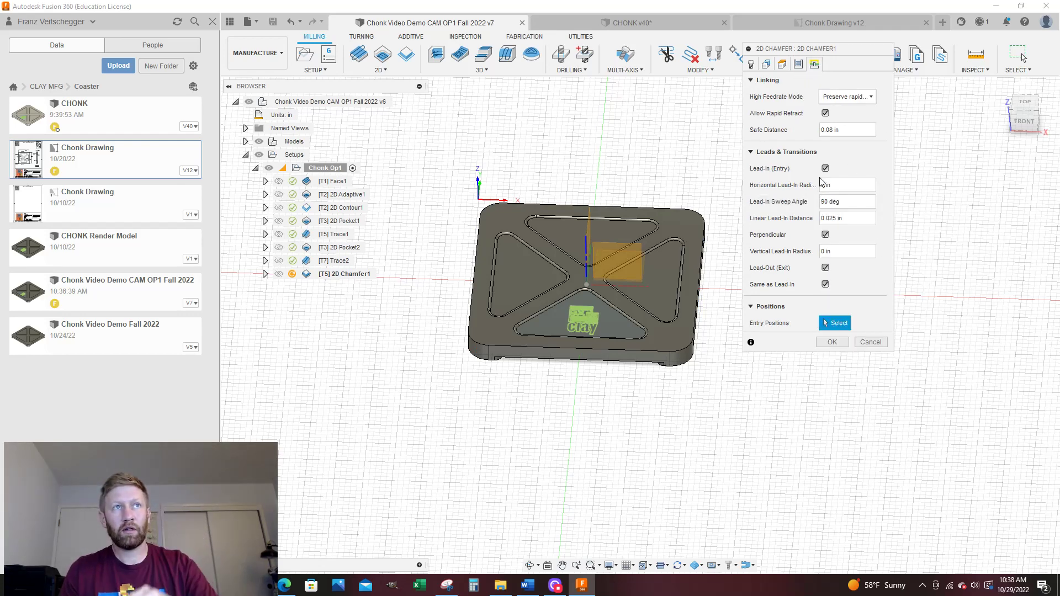
click(818, 186)
key(BackSpace)
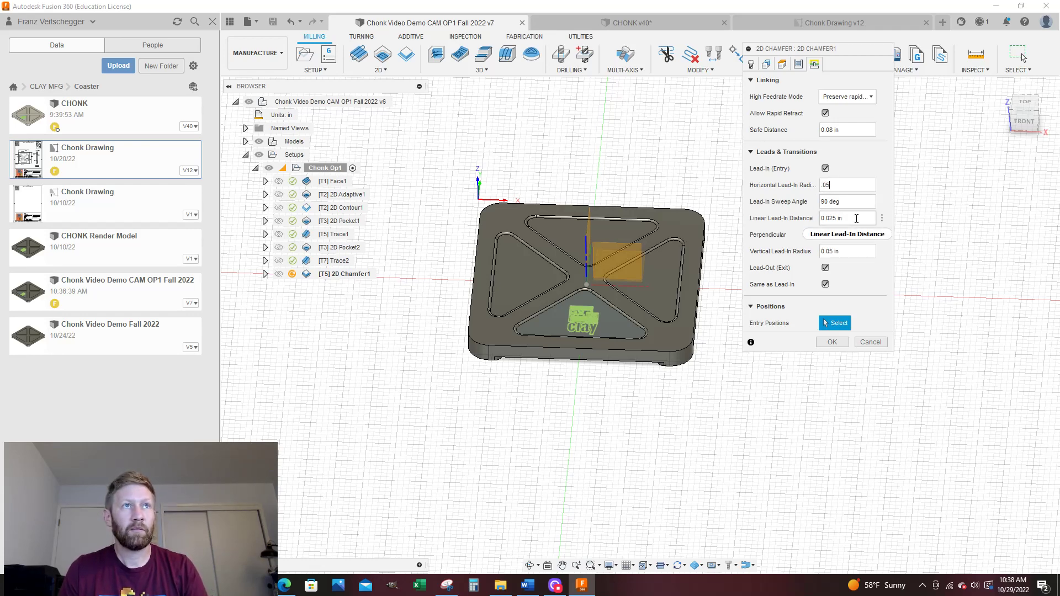
drag(843, 218, 833, 218)
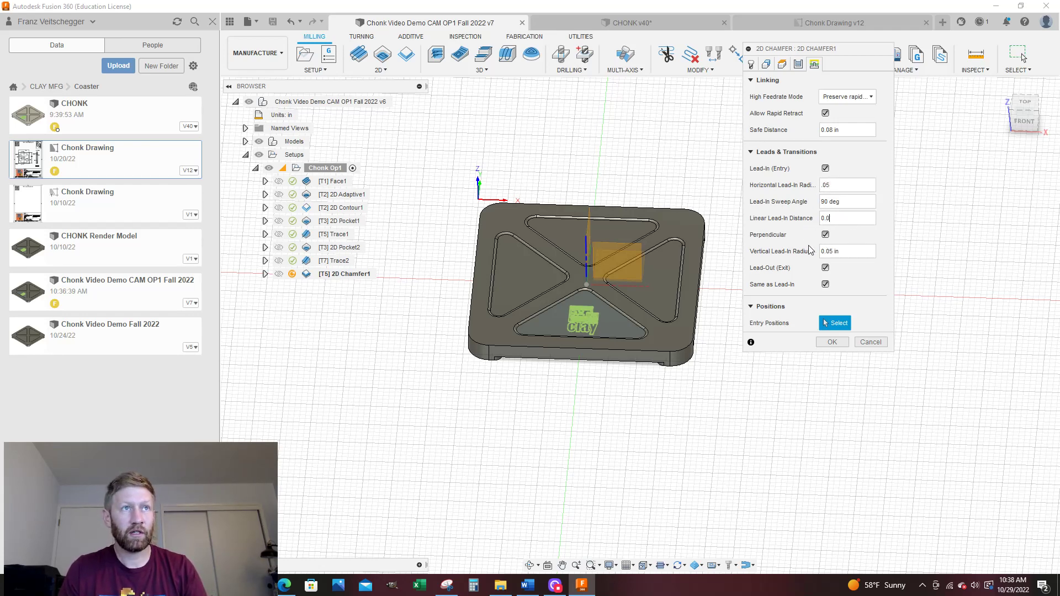
drag(855, 255, 830, 251)
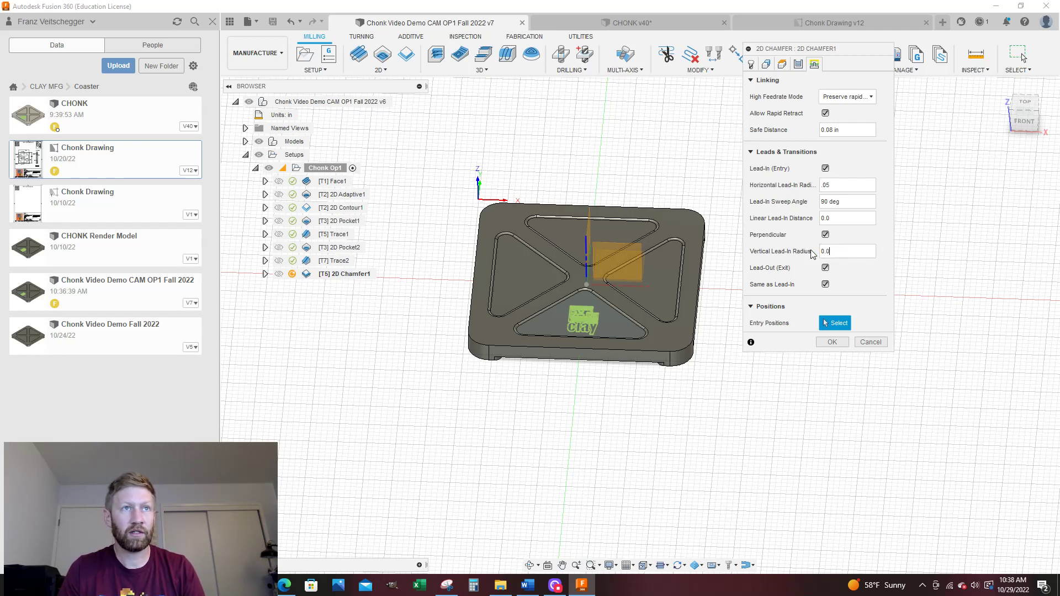
click(834, 342)
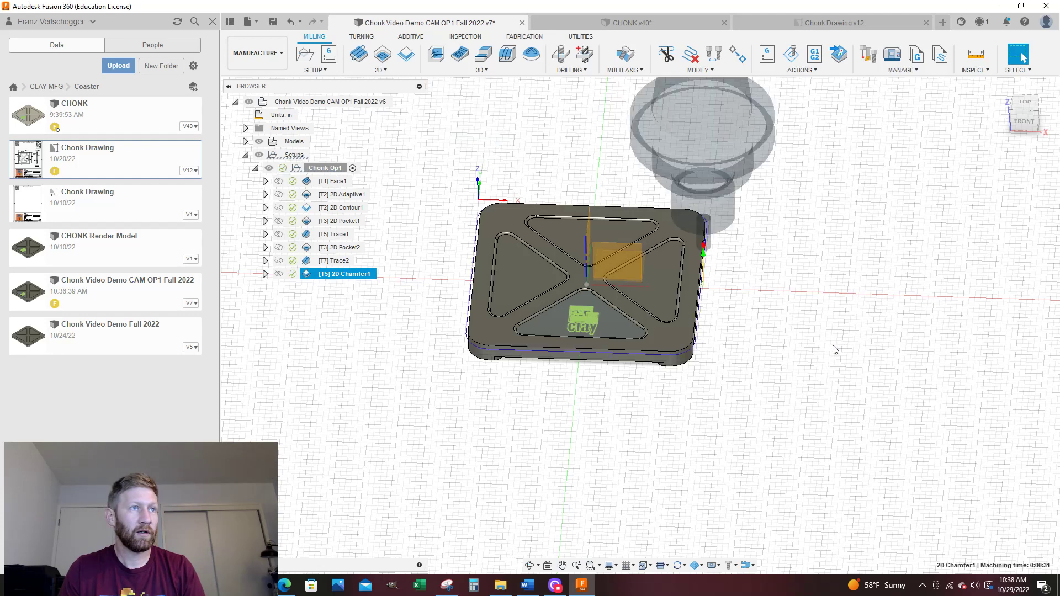
Step: Edit the 2D chamfer to use a point near the coaster's front-right corner as its entry position, and regenerate the toolpath
right_click(373, 282)
click(395, 8)
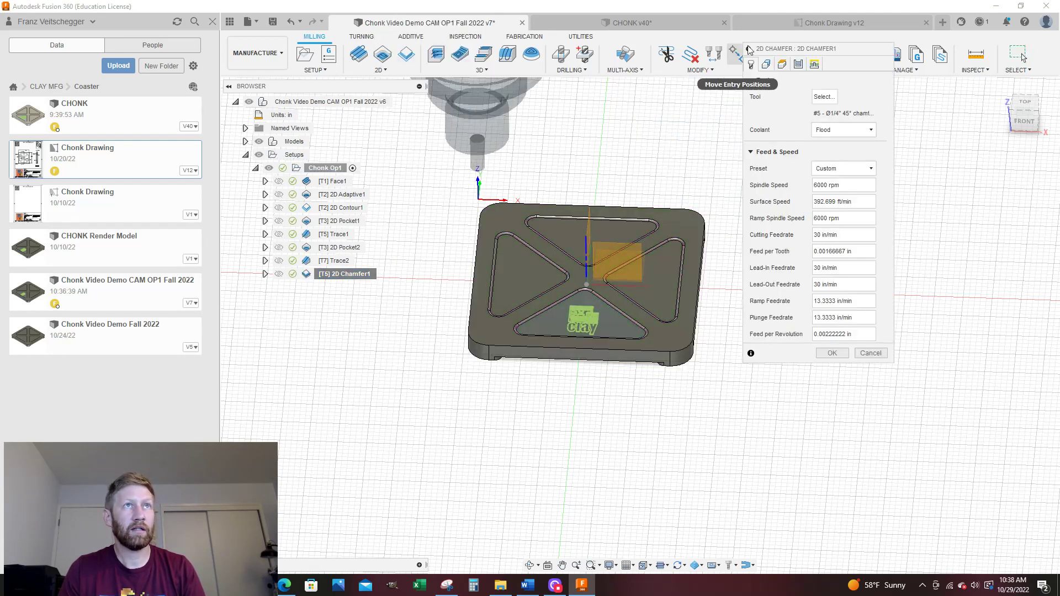
click(813, 64)
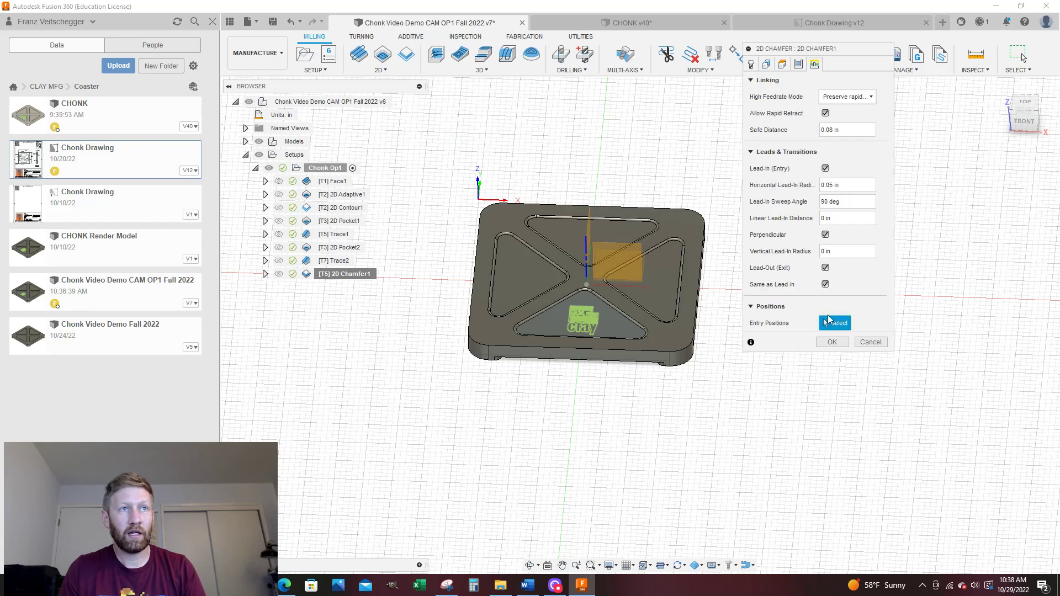
click(671, 352)
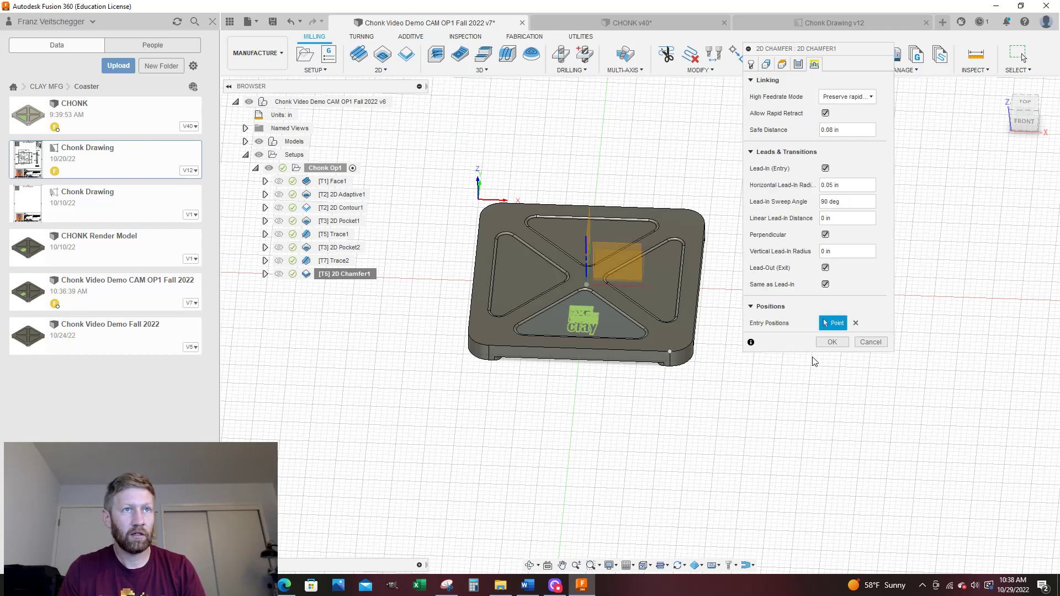
click(831, 343)
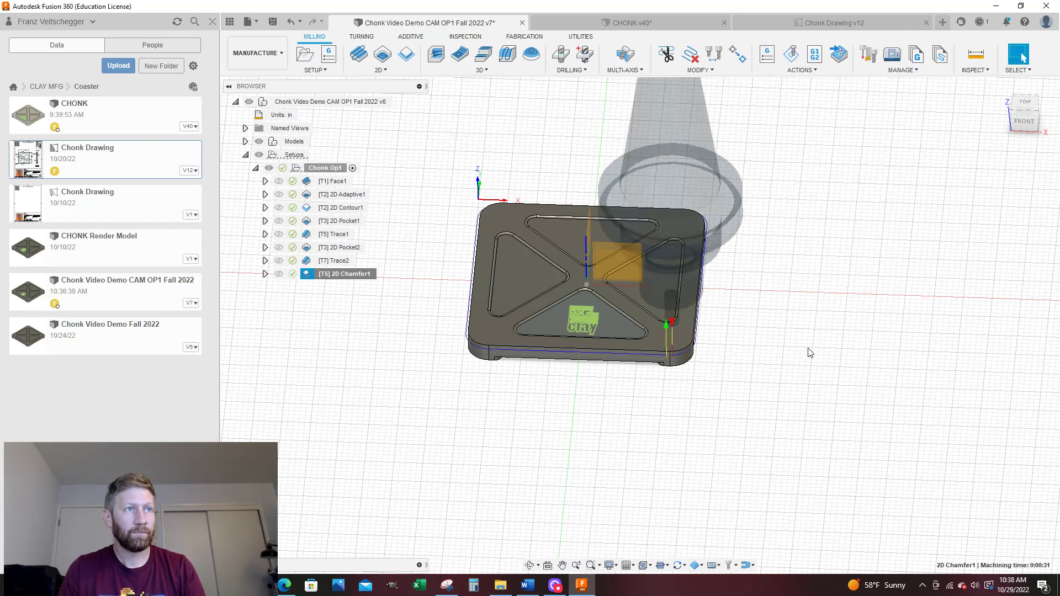
Step: Inspect the chamfer's lead-in and lead-out at the front-right corner, and save the design with the version description User Saved
scroll(684, 364, up, 10)
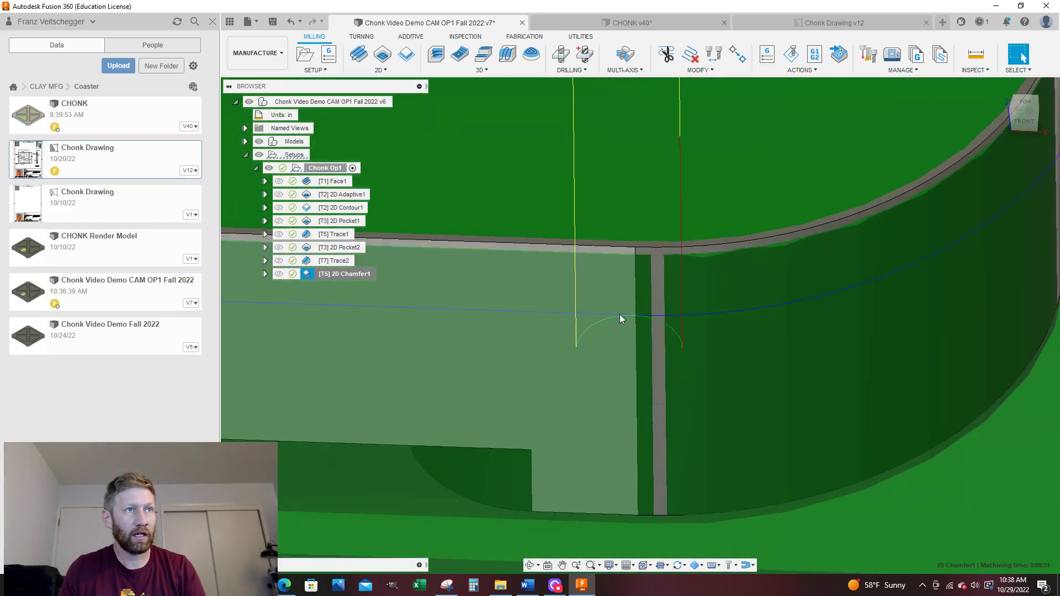
scroll(639, 396, down, 3)
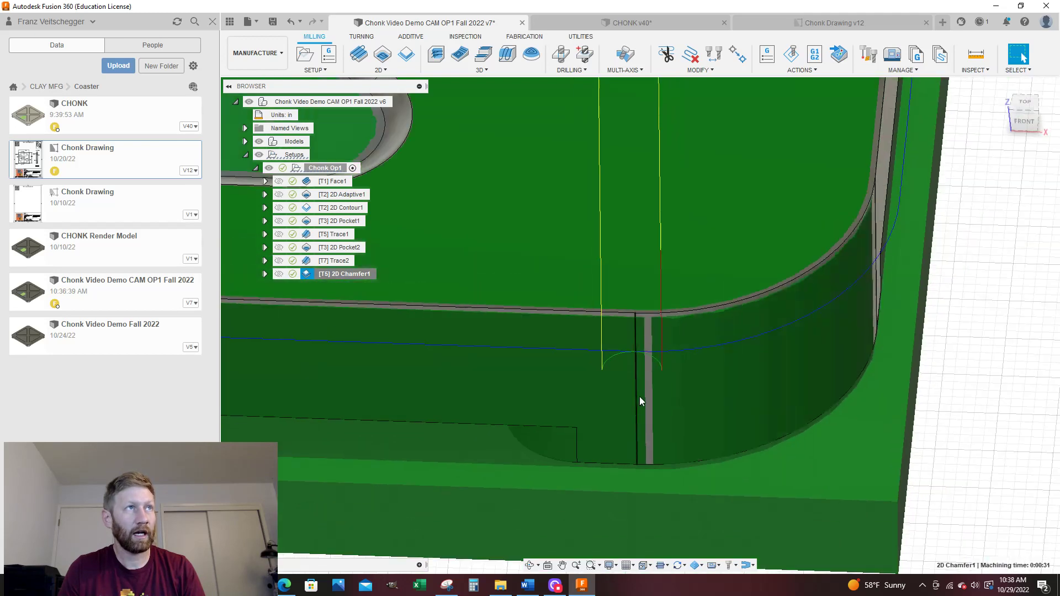
scroll(642, 394, down, 3)
scroll(626, 256, up, 1)
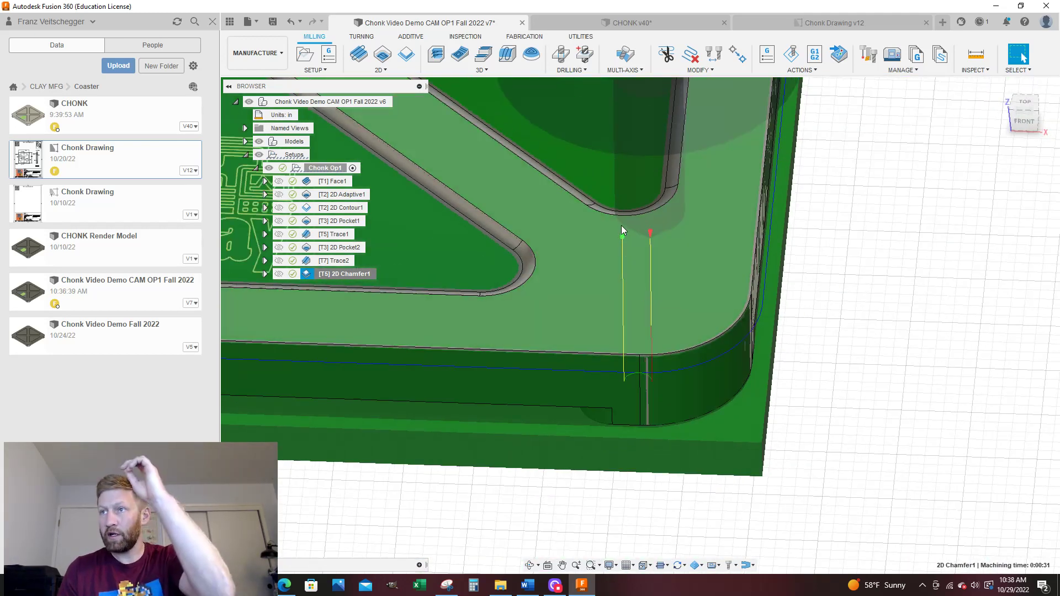
scroll(804, 349, down, 2)
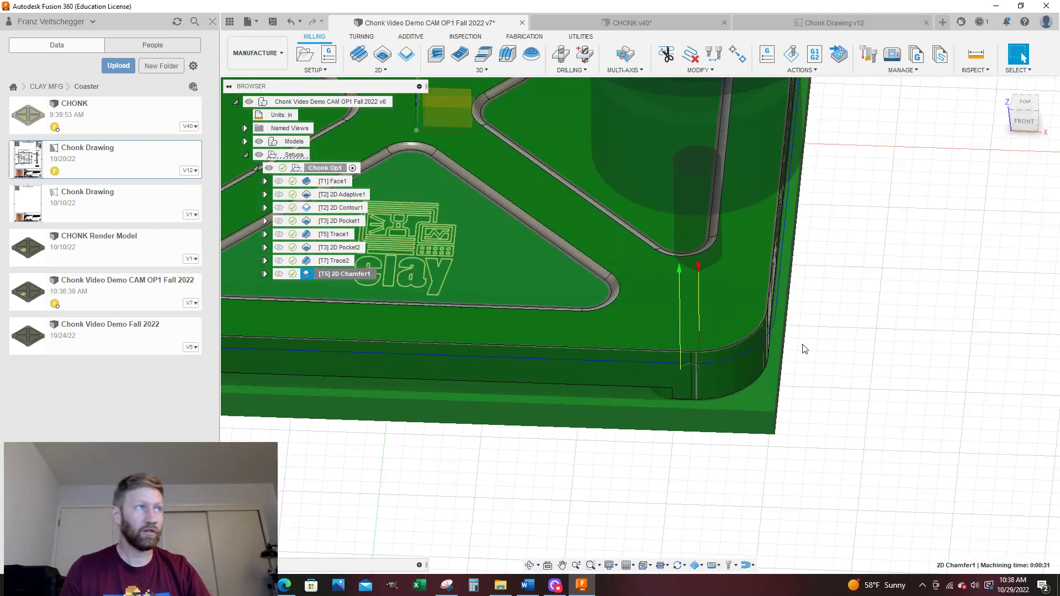
scroll(804, 349, down, 2)
key(ctrl+s)
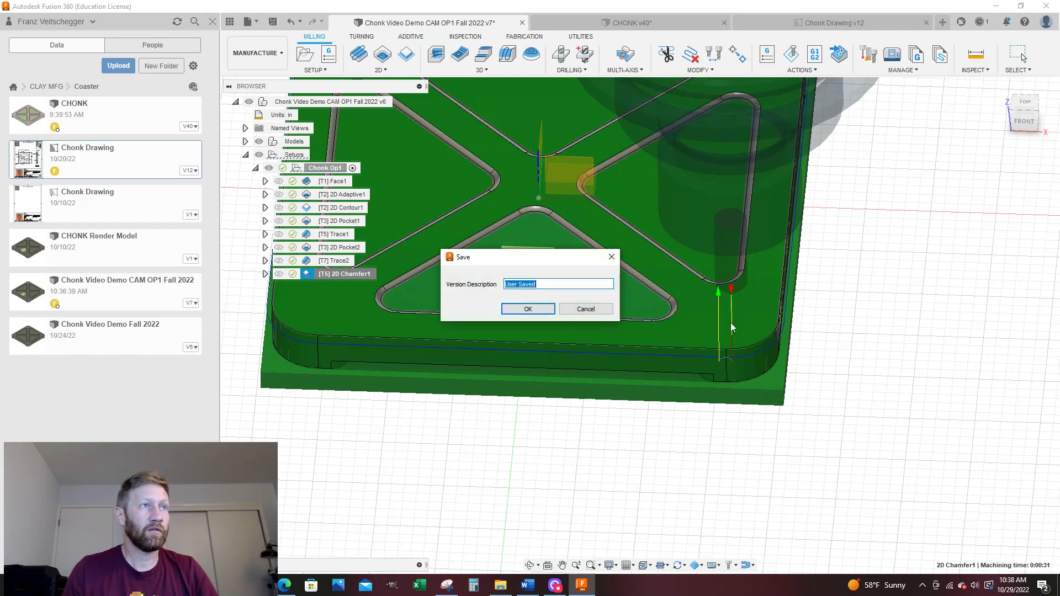
click(528, 310)
scroll(738, 373, down, 3)
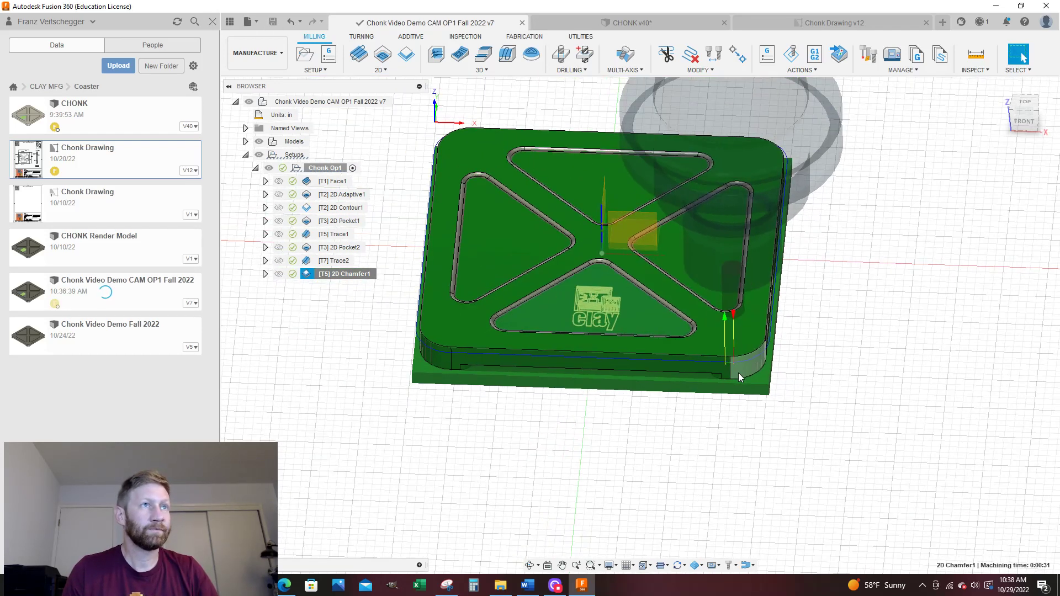